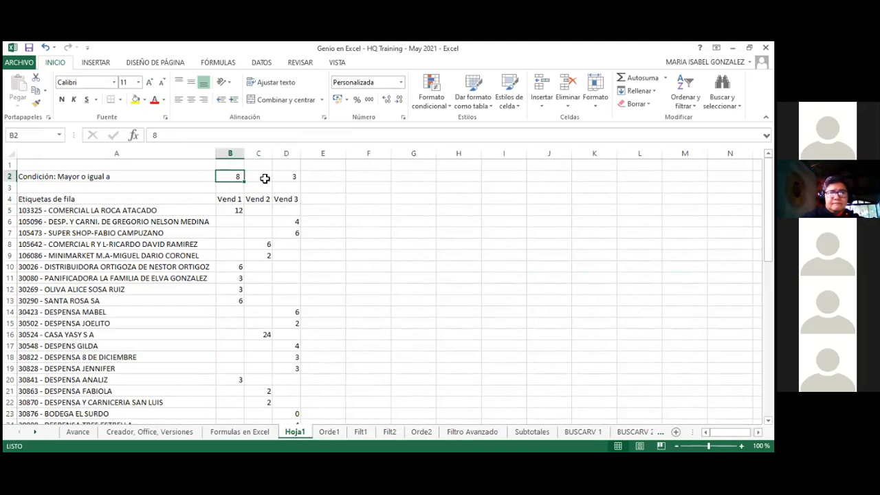
Step: Review the condition values in row 2 and the Vend 1 quantities from B5 downward
click(282, 180)
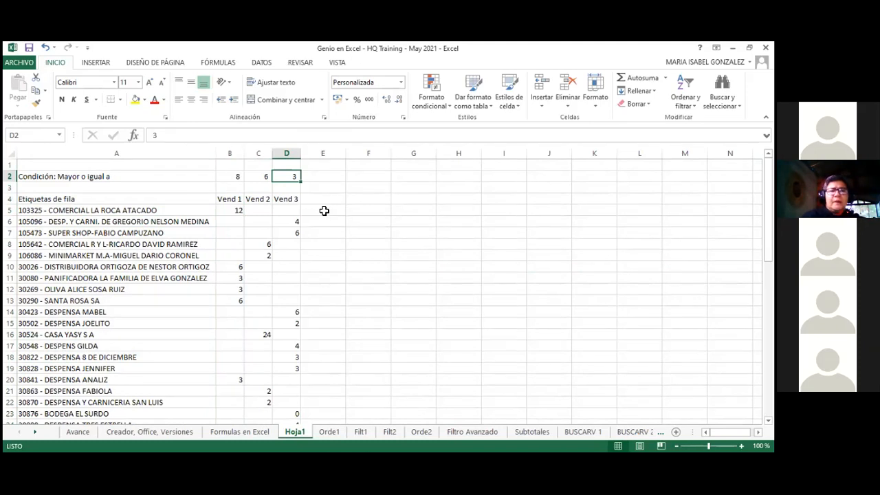
click(233, 209)
drag(232, 210, 239, 407)
scroll(230, 173, up, 10)
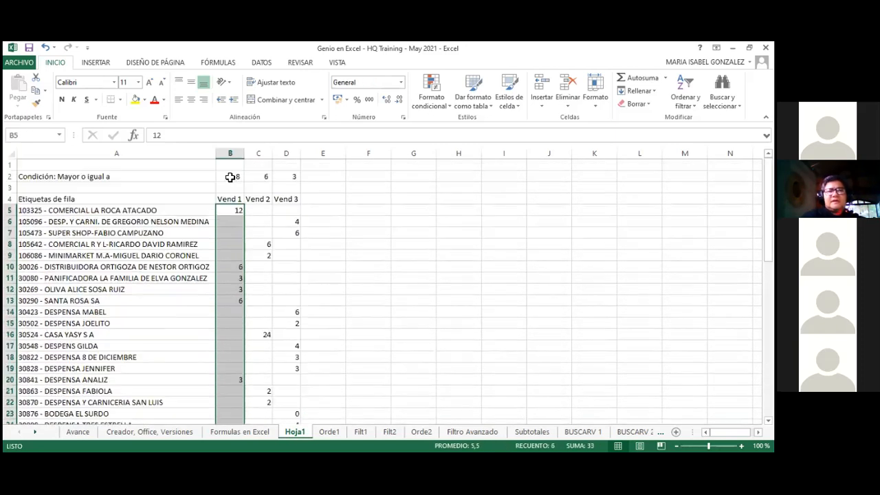
click(231, 176)
click(232, 165)
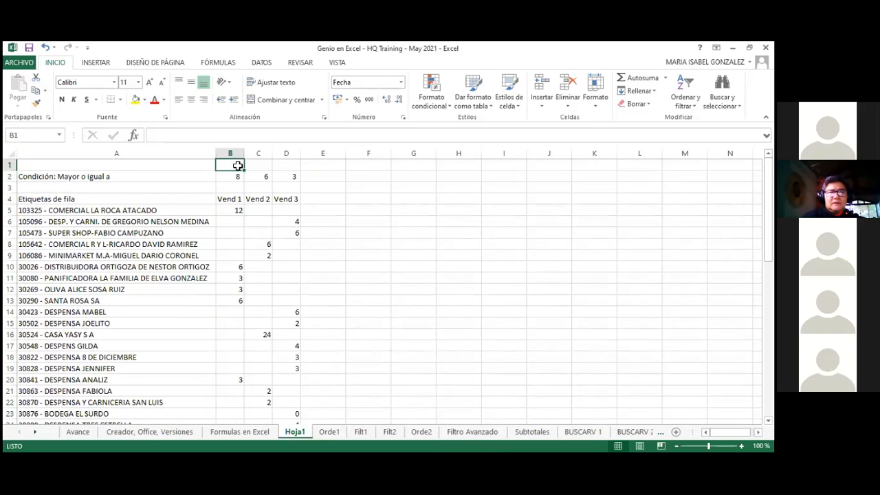
text(+contara)
key(Escape)
key(Escape)
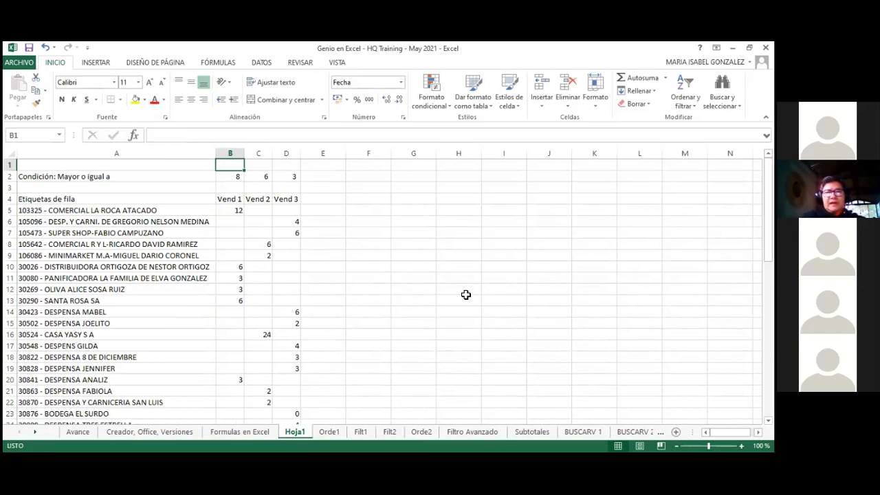
Step: Enlarge the sheet to 175 % zoom from cell A1 and collapse the ribbon
key(Down)
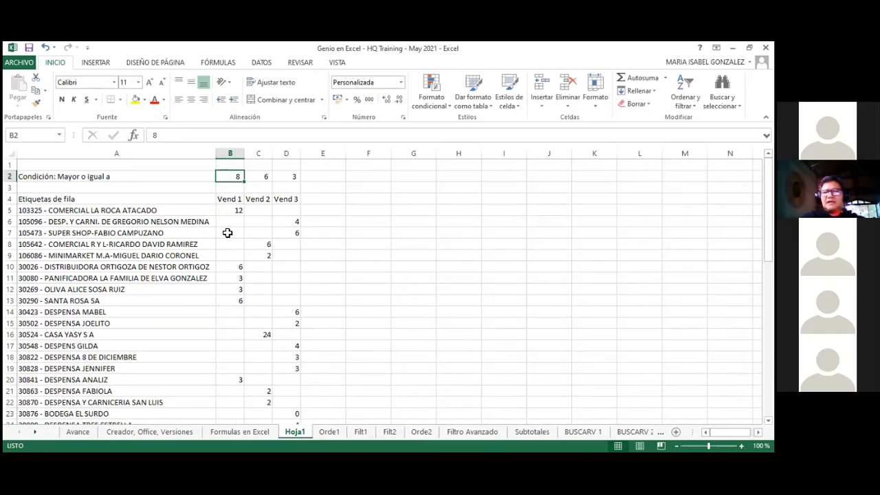
scroll(226, 229, up, 1)
scroll(226, 229, up, 2)
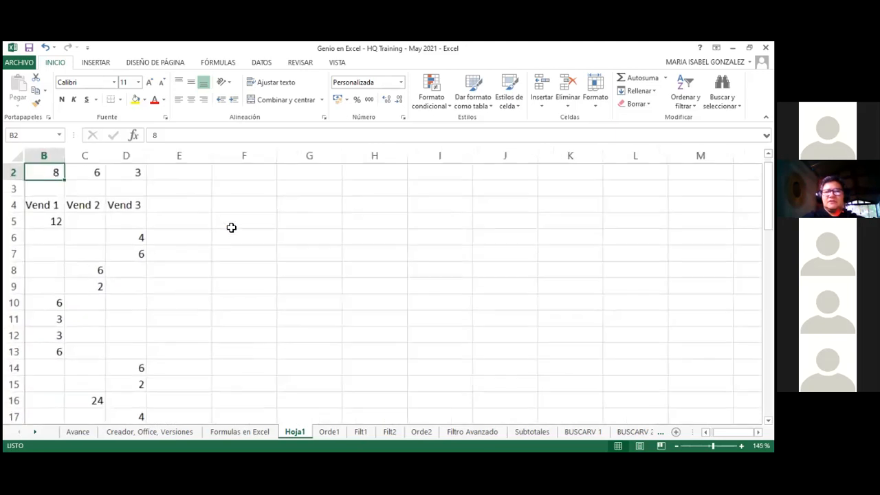
key(ctrl+Home)
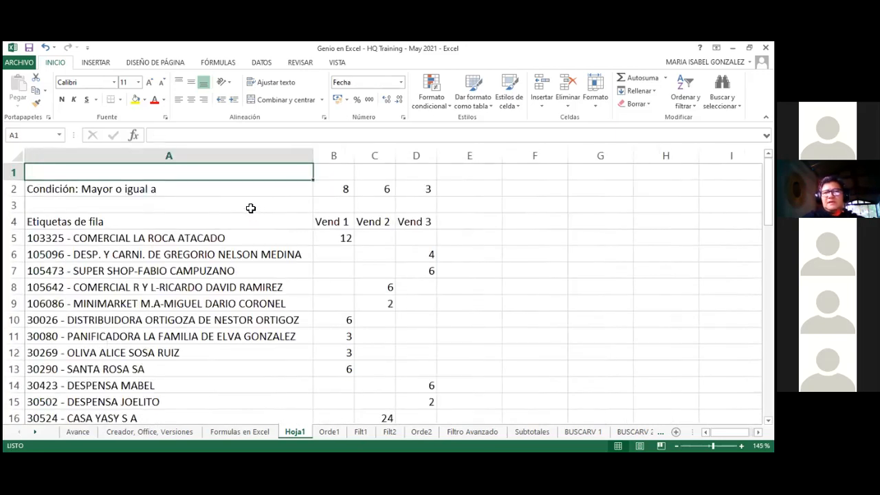
scroll(248, 207, up, 2)
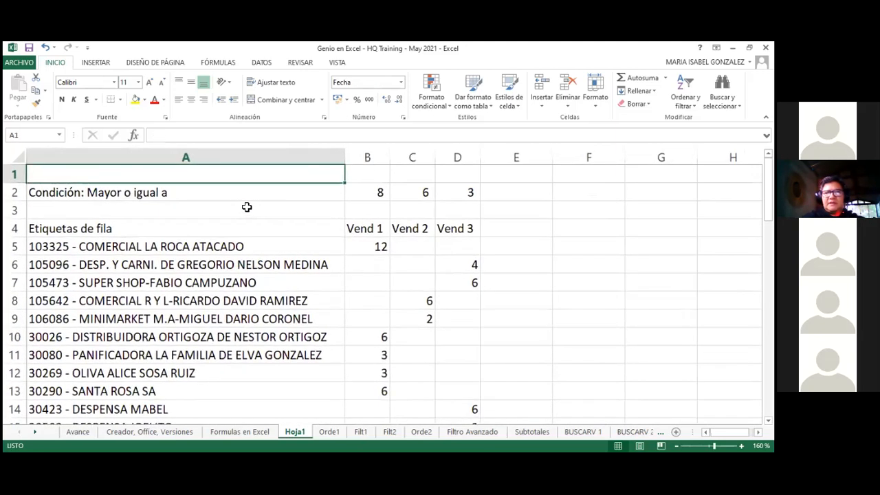
scroll(249, 207, up, 1)
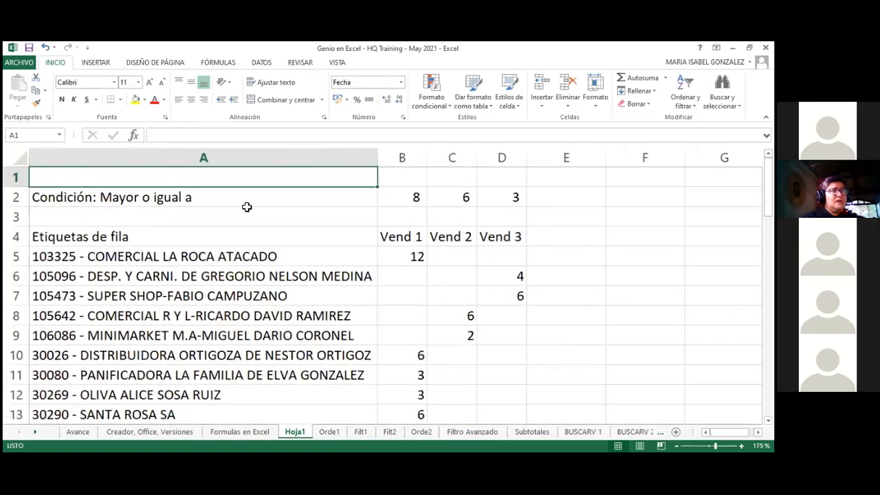
double_click(56, 62)
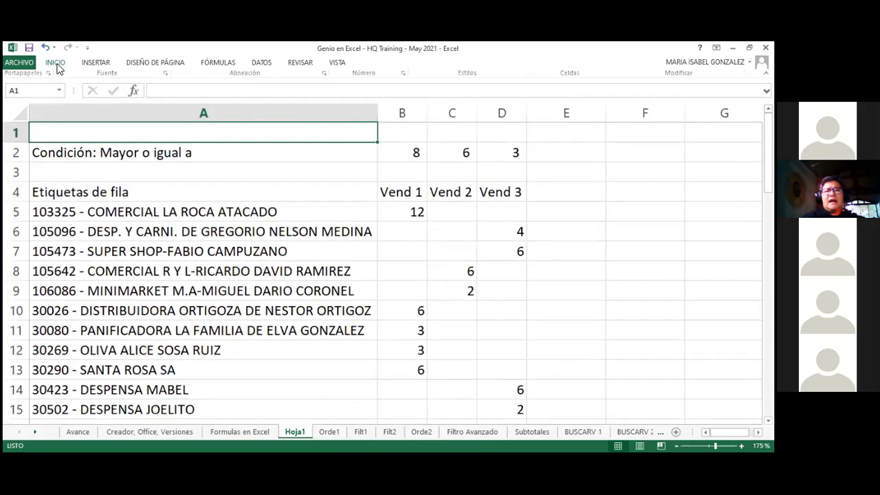
click(577, 166)
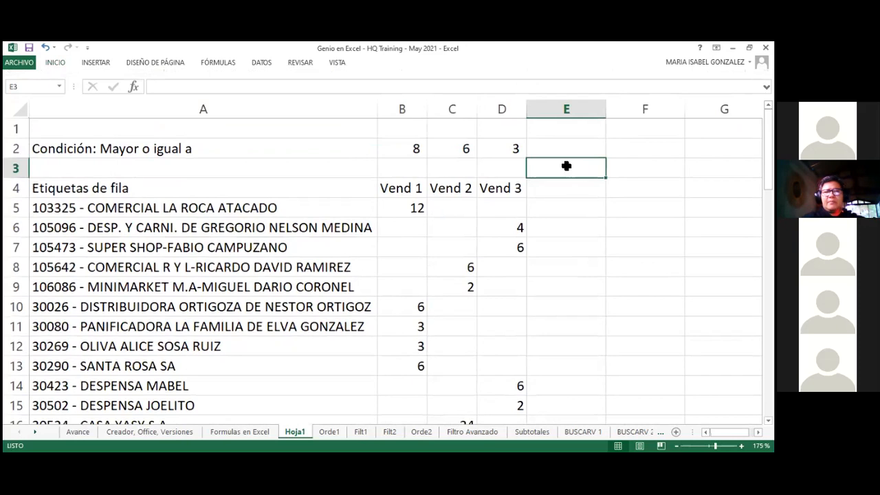
click(515, 142)
click(565, 137)
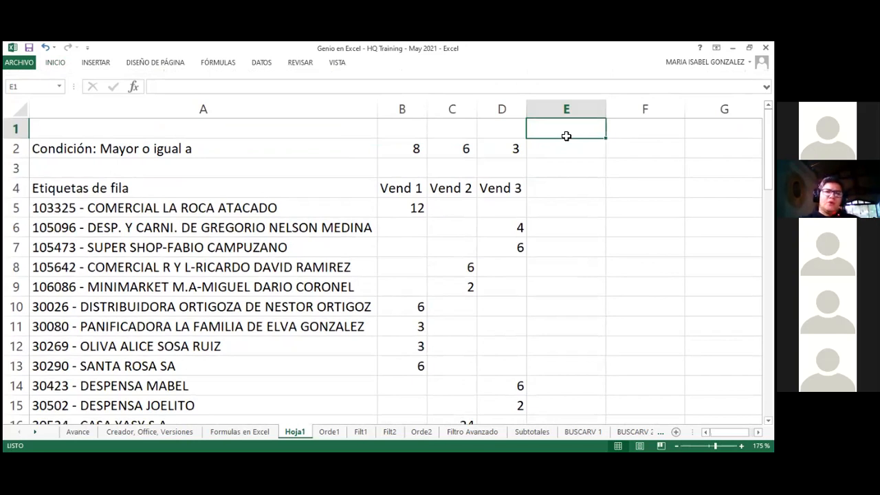
key(Left)
key(Left)
key(Left)
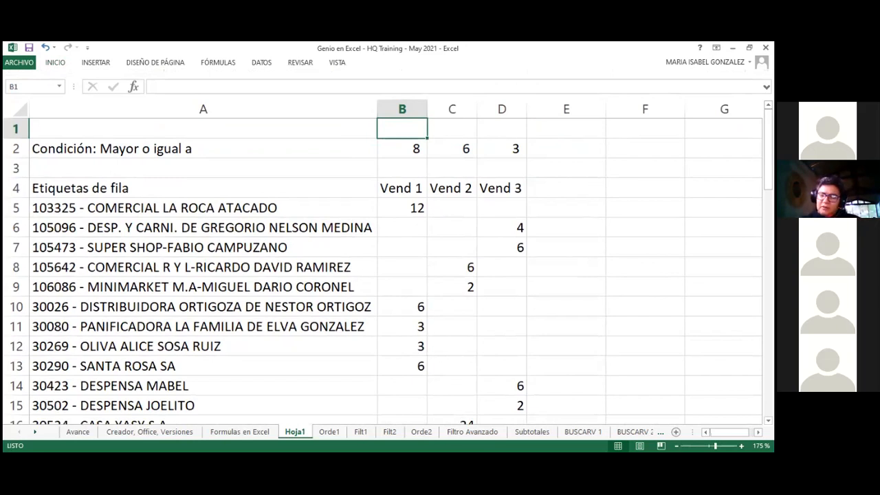
click(591, 76)
click(588, 76)
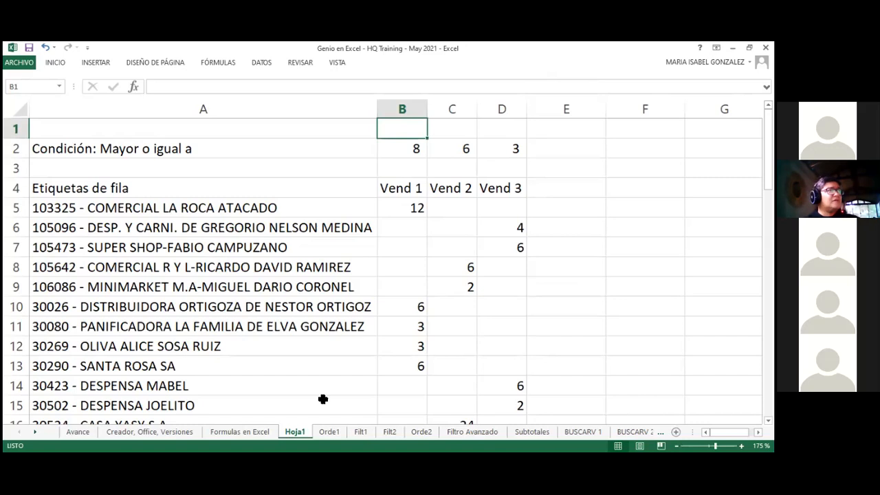
Step: Start a CONTAR.SI formula in cell B1, above the Vend 1 condition
click(403, 272)
click(409, 130)
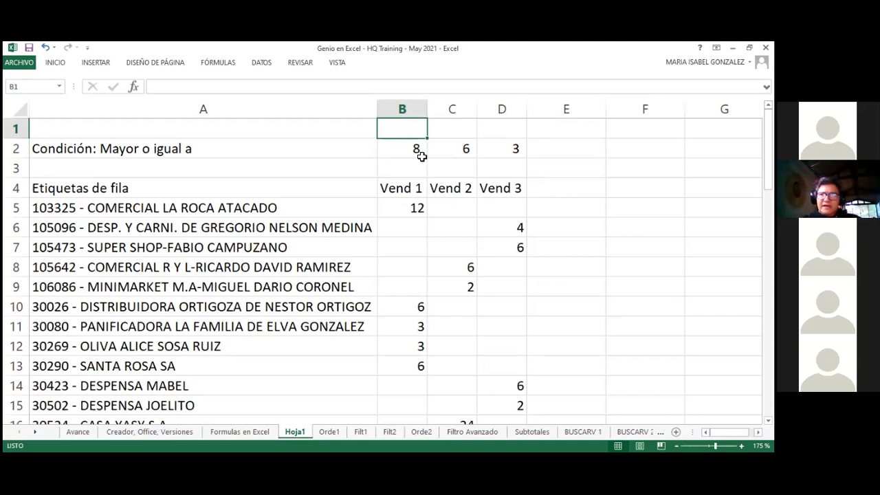
text(+contar)
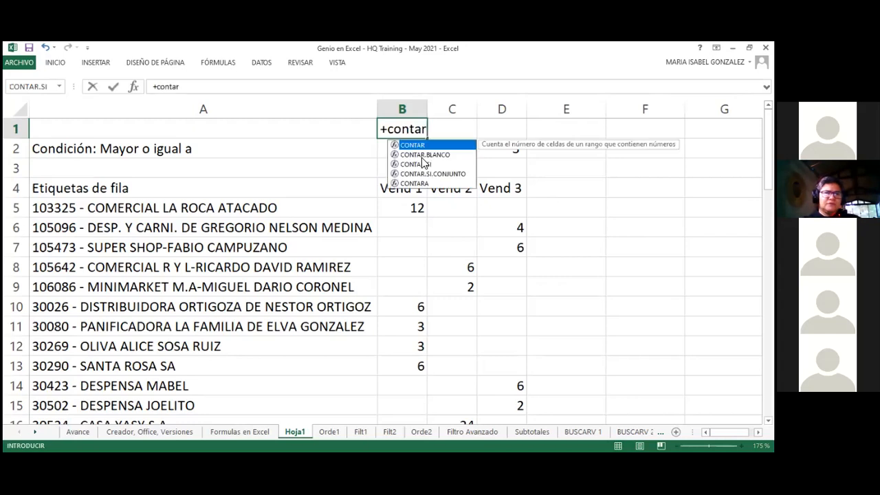
key(Down)
key(Down)
key(Tab)
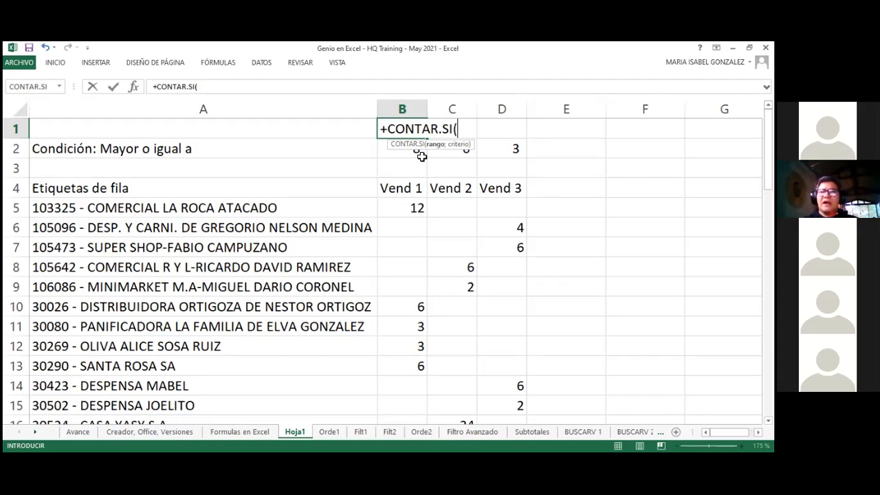
Step: Set the formula's range to the Vend 1 quantities B5:B55 and move on to the criterion argument
key(Down)
key(Down)
key(Down)
key(Down)
text(:B10)
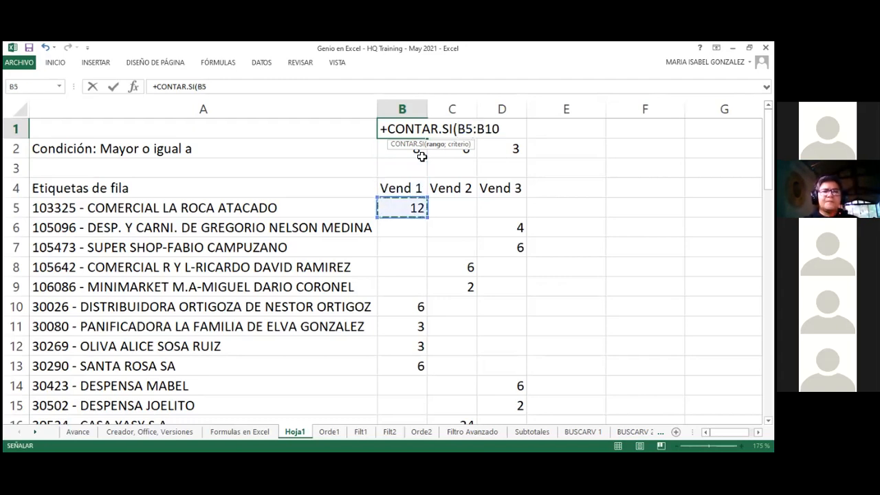
key(shift+Down)
key(shift+Down)
key(shift+Down)
key(shift+Down)
key(shift+Down)
key(shift+Down)
key(shift+Down)
key(shift+Down)
key(shift+Down)
key(shift+Down)
key(shift+Down)
key(shift+Down)
key(shift+Down)
key(shift+Down)
key(shift+Down)
key(shift+Down)
key(shift+Down)
key(shift+Down)
key(shift+Down)
key(shift+Down)
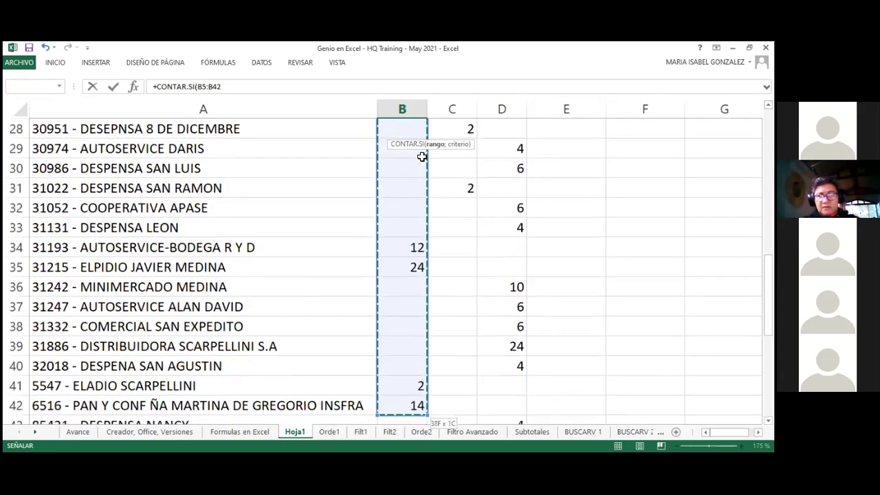
key(ctrl+shift+Down)
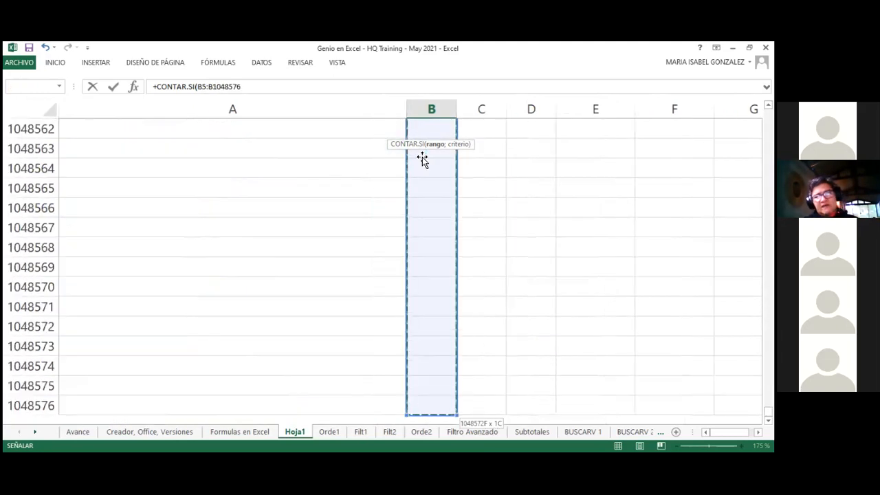
key(ctrl+shift+Up)
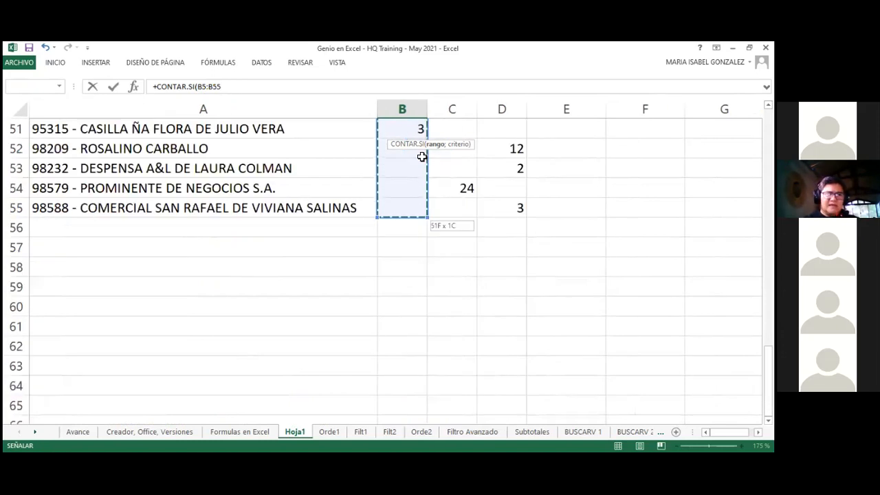
text(;)
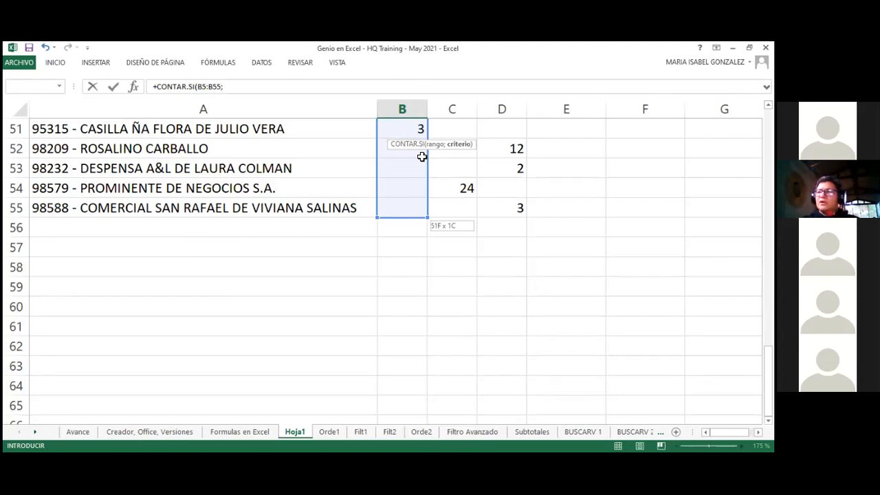
Step: Try to complete the B1 formula with the unquoted criterion >=B2
scroll(381, 196, up, 10)
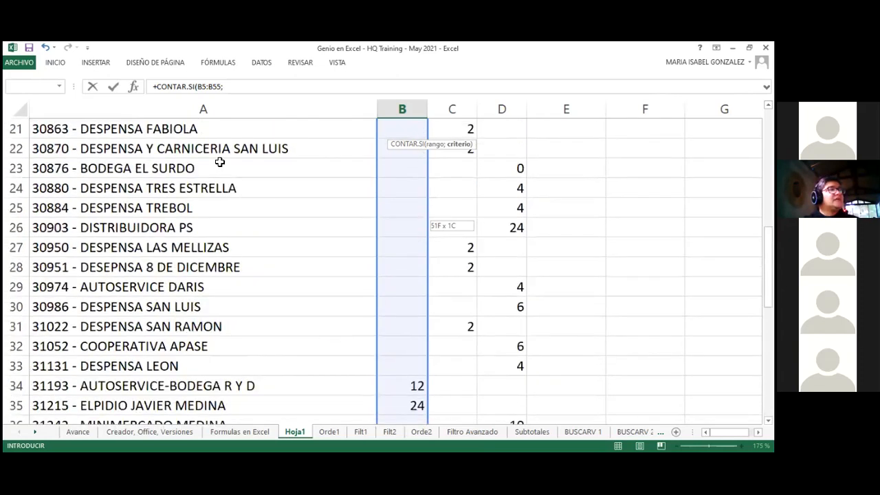
scroll(206, 160, up, 7)
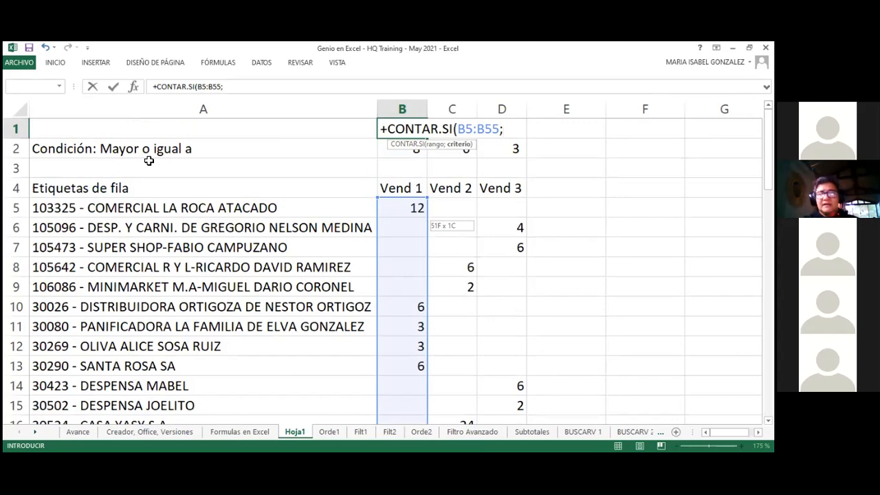
text(♠)
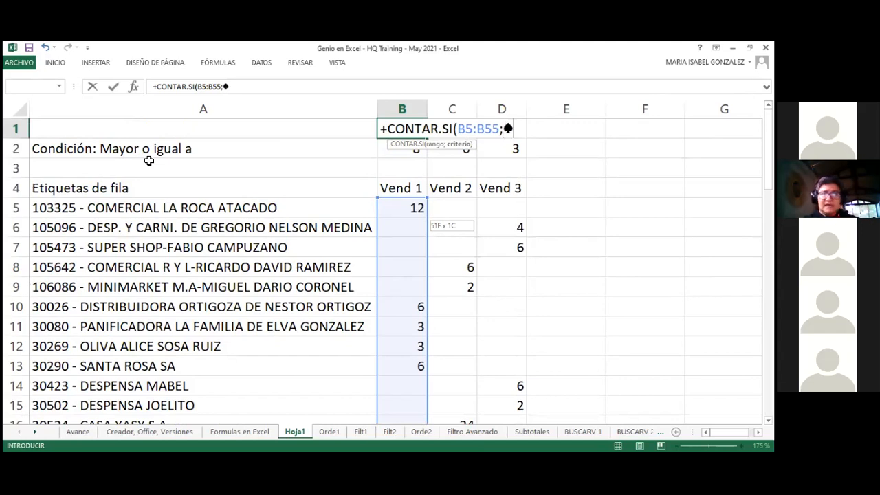
key(BackSpace)
text(>)
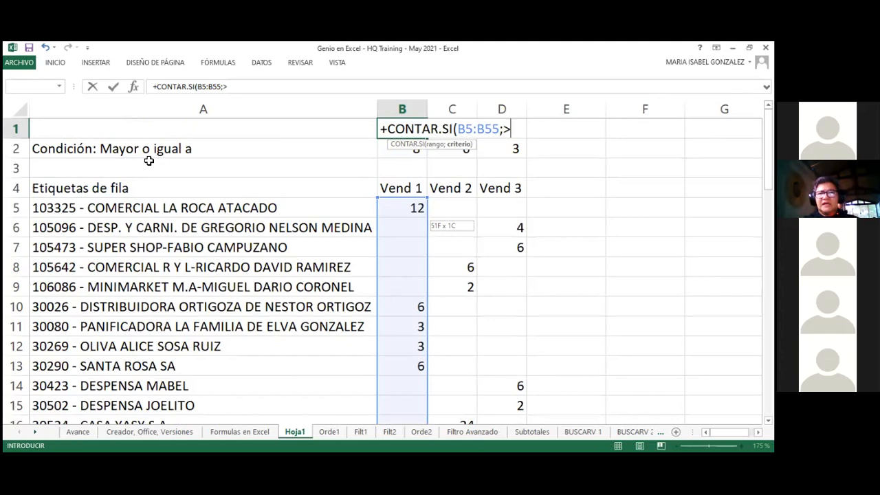
text(=)
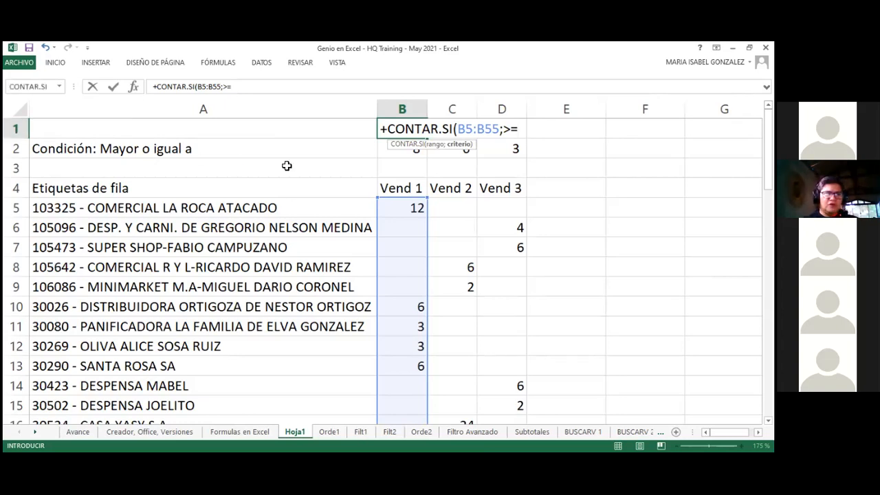
click(397, 158)
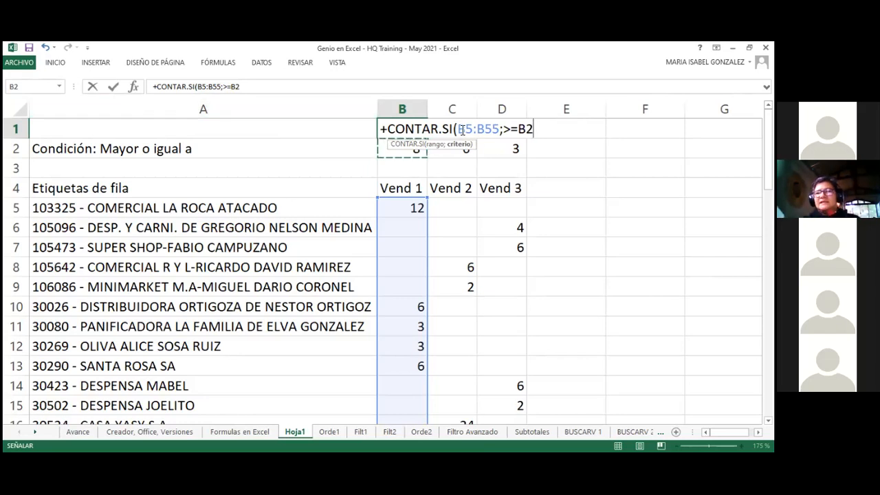
drag(520, 132, 537, 131)
click(543, 131)
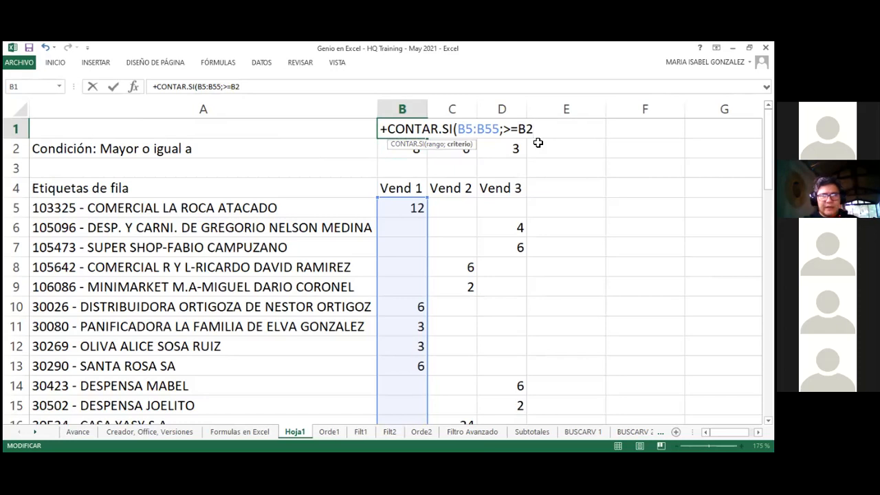
text())
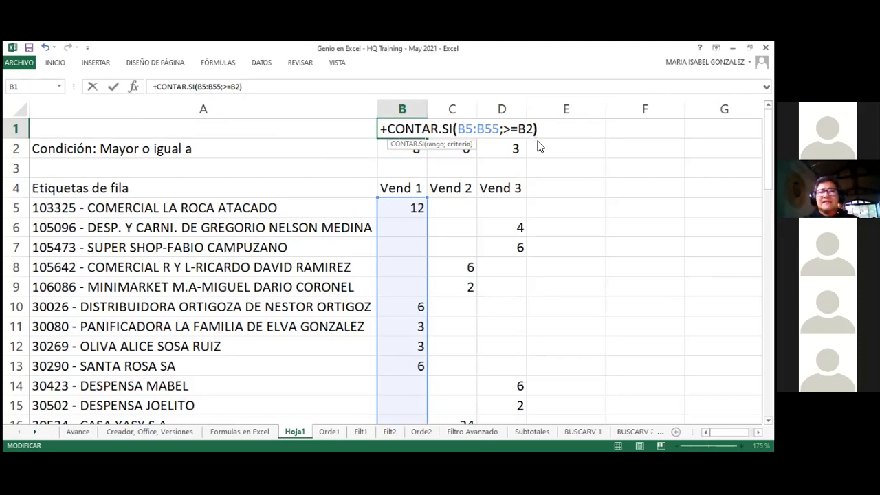
key(Return)
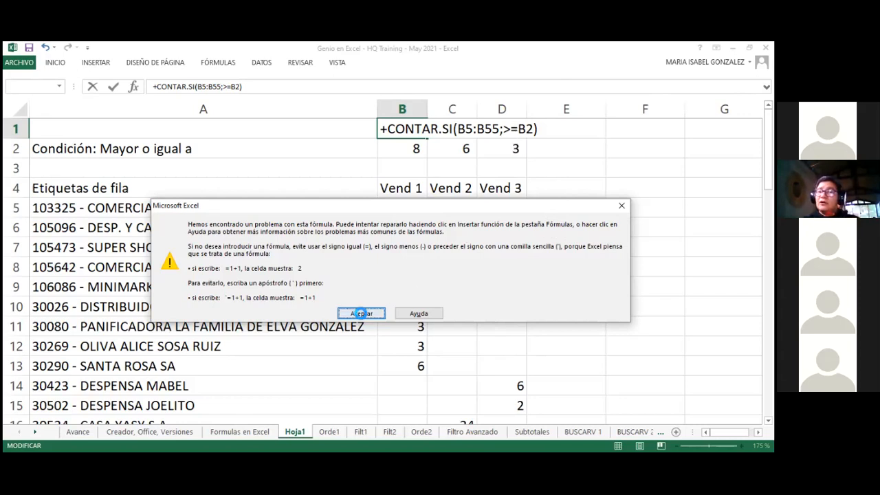
Step: Remove the >= operator from the criterion and enter the formula +CONTAR.SI(B5:B55;B2) in B1
click(361, 315)
key(Left)
key(shift+Right)
key(shift+Right)
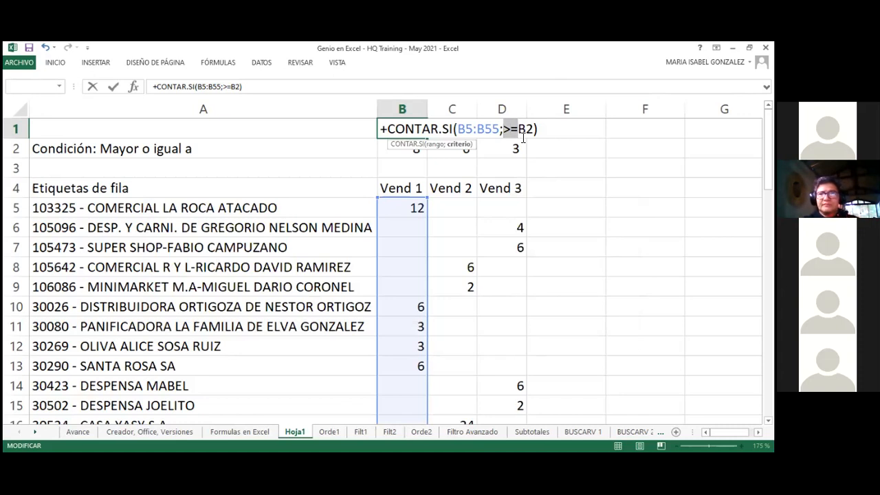
key(Delete)
key(Right)
key(Right)
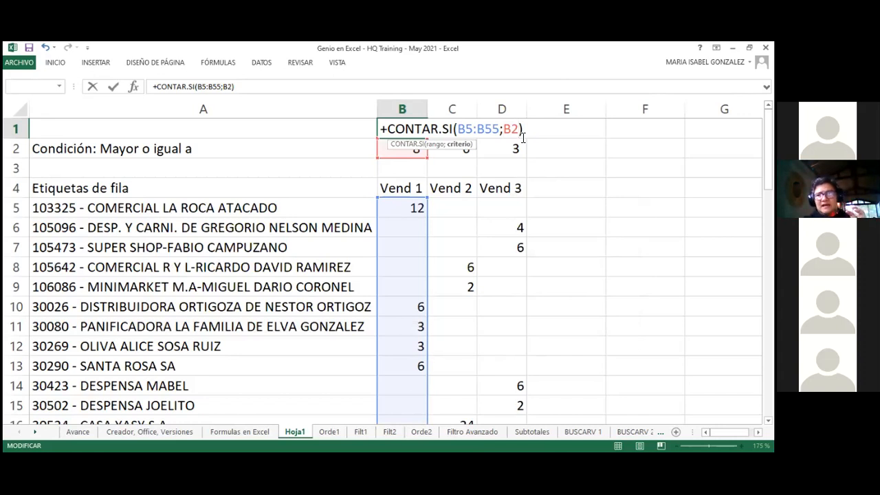
key(shift+Left)
key(shift+Left)
key(Right)
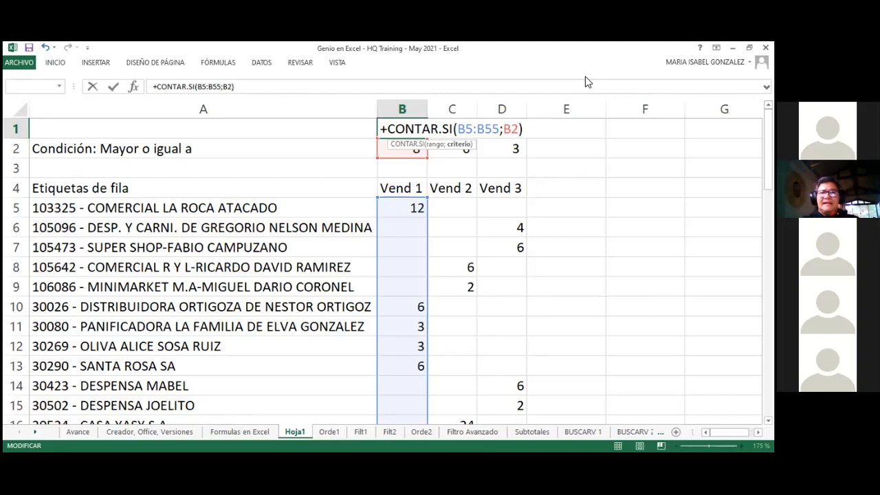
key(ctrl+Return)
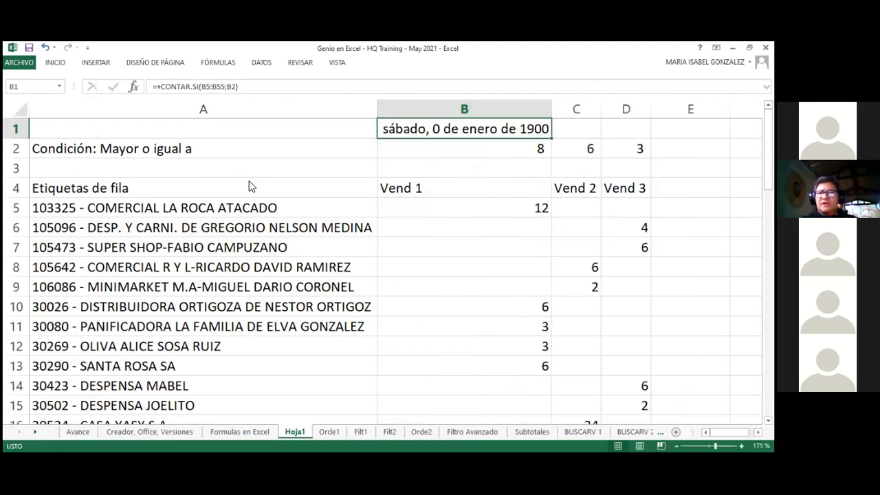
Step: Format B1 as a number with 0 decimals, thousands separator and red negatives, and autofit column B
key(ctrl+1)
click(322, 226)
click(475, 246)
click(474, 246)
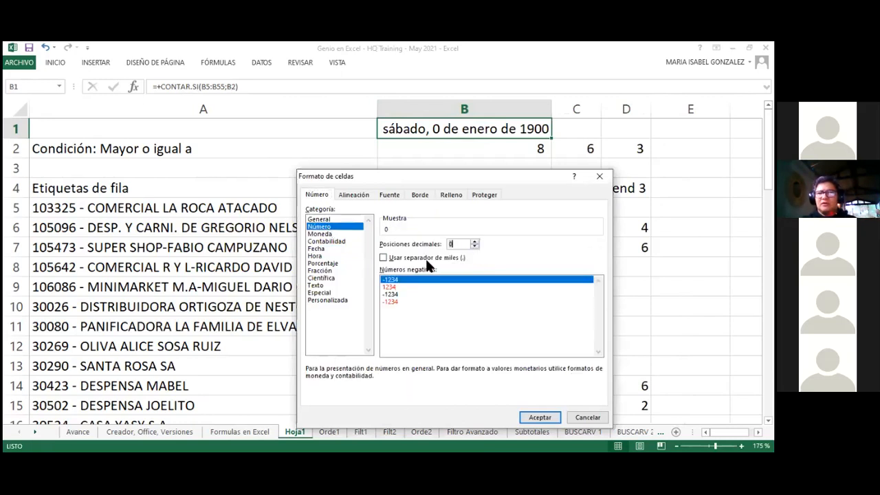
click(425, 257)
click(410, 301)
click(540, 418)
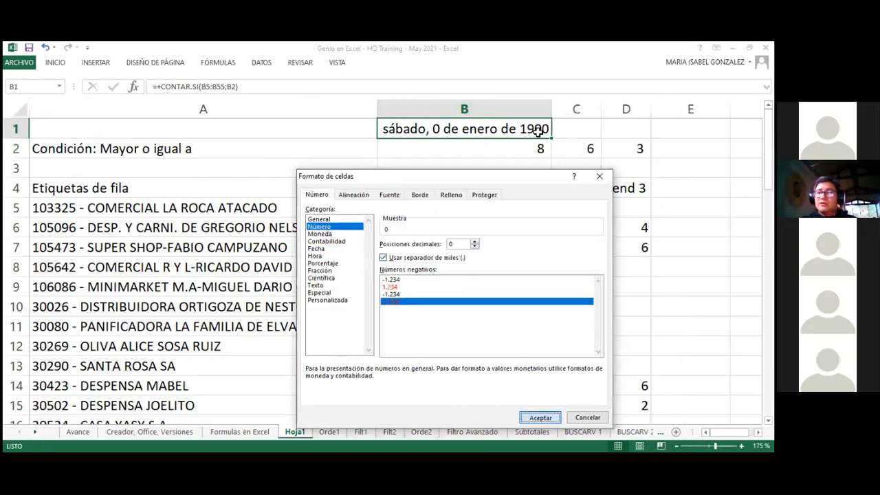
double_click(551, 109)
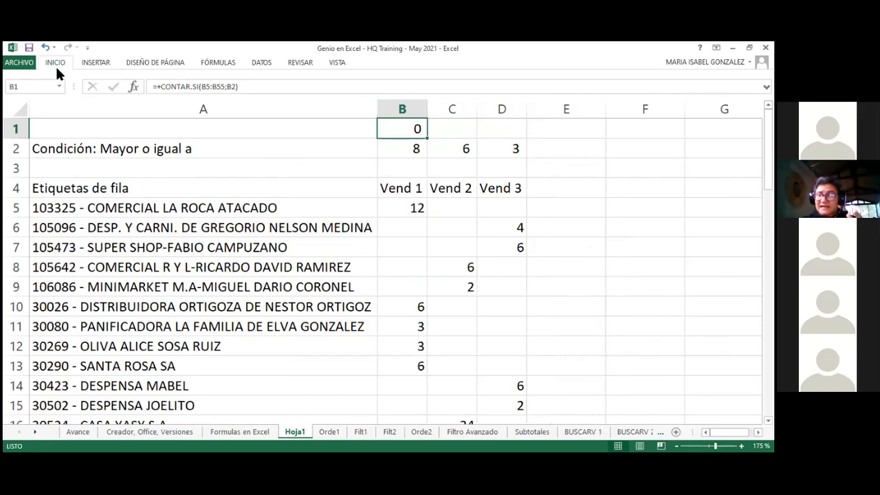
Step: Copy B1's number format to C1:D1 with the format painter
click(56, 63)
click(40, 110)
drag(444, 128, 488, 128)
click(411, 135)
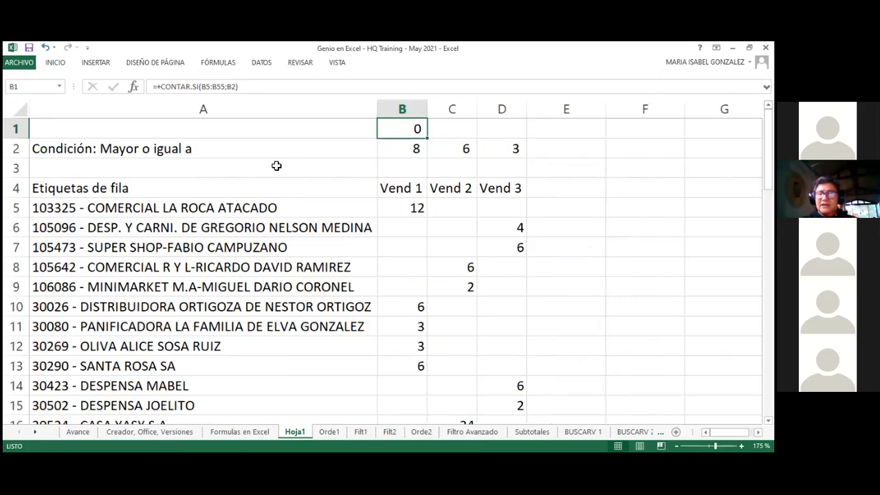
click(240, 88)
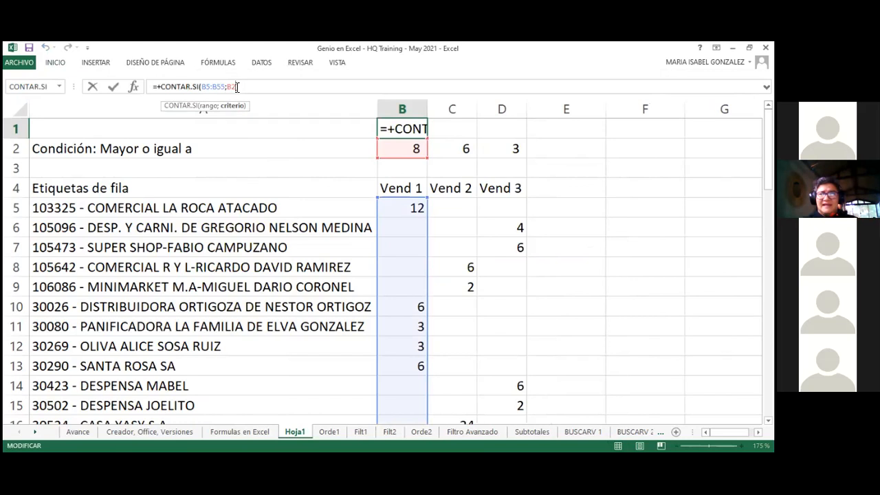
text())
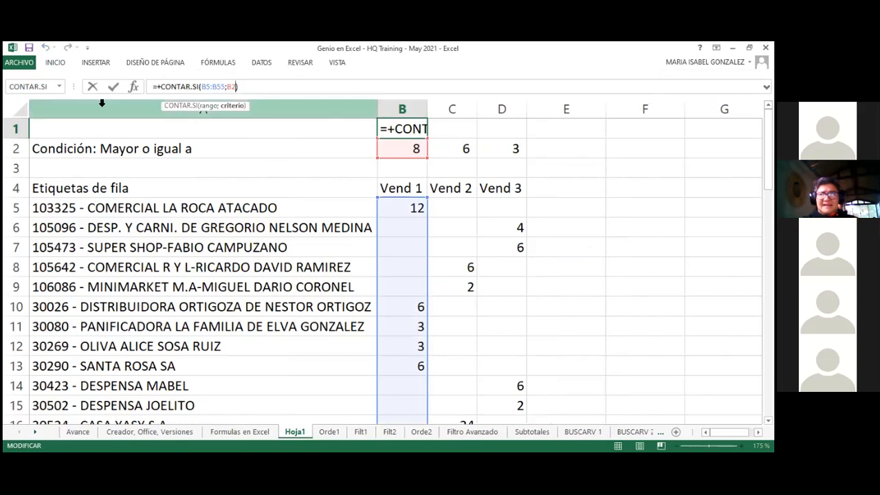
click(426, 129)
key(Right)
key(Right)
key(Right)
key(Right)
key(Right)
key(Right)
key(Right)
key(Right)
key(Right)
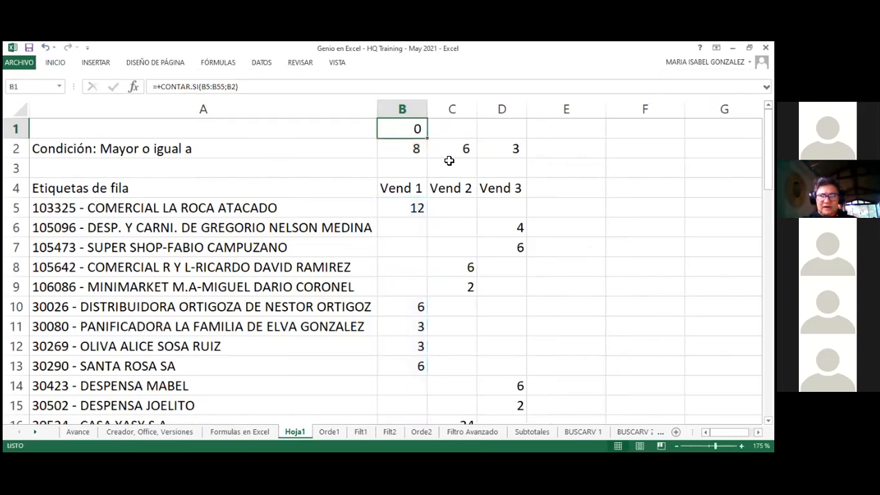
Step: Change the Vend 1 condition in B2 to >=8 so it includes the comparison operator
click(415, 147)
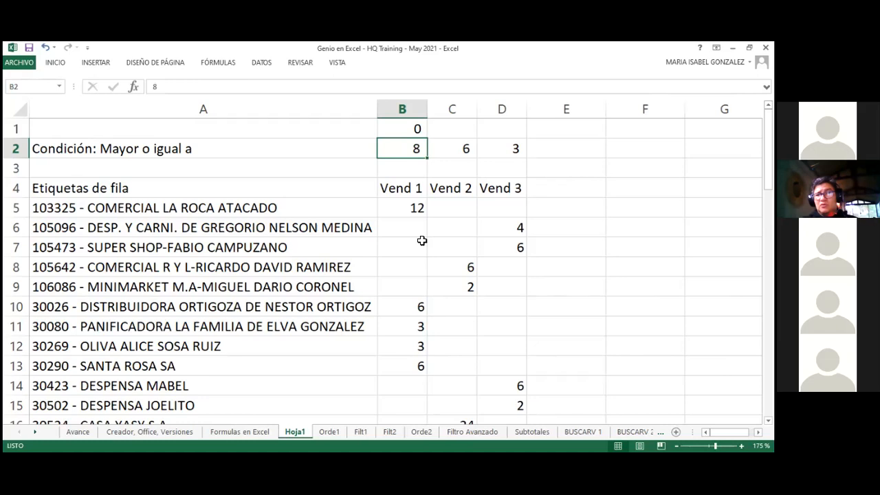
key(F2)
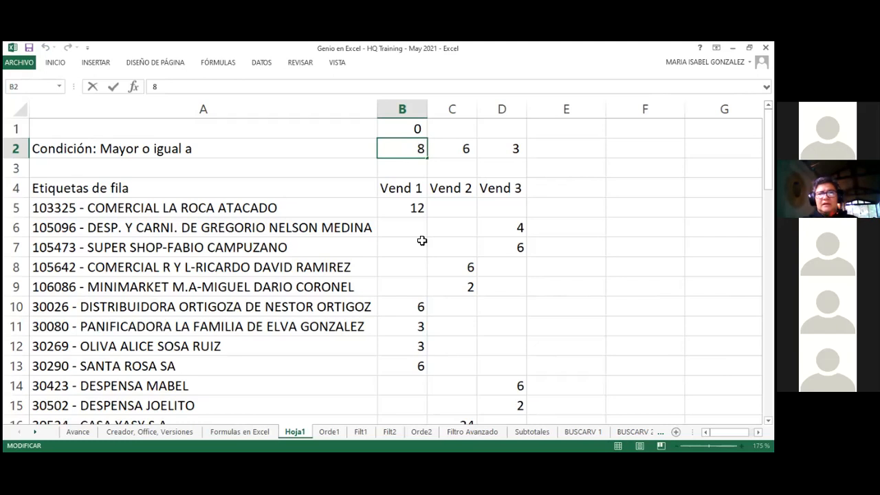
text(>)
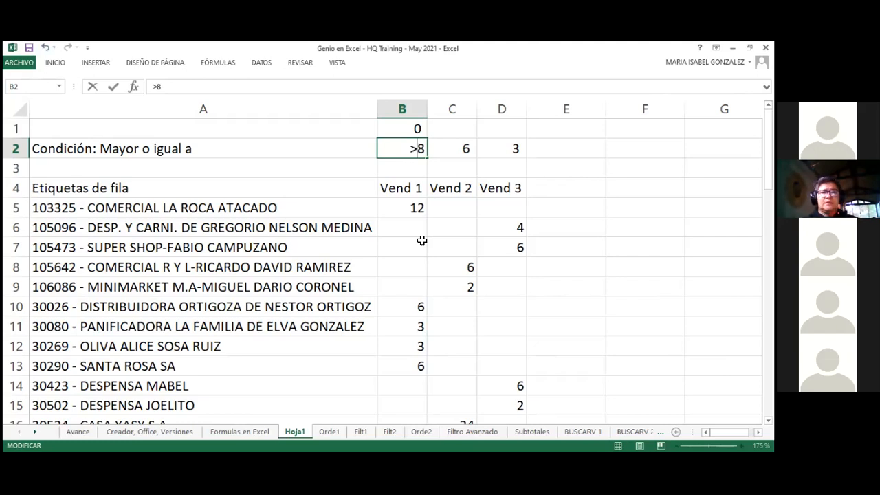
text(=)
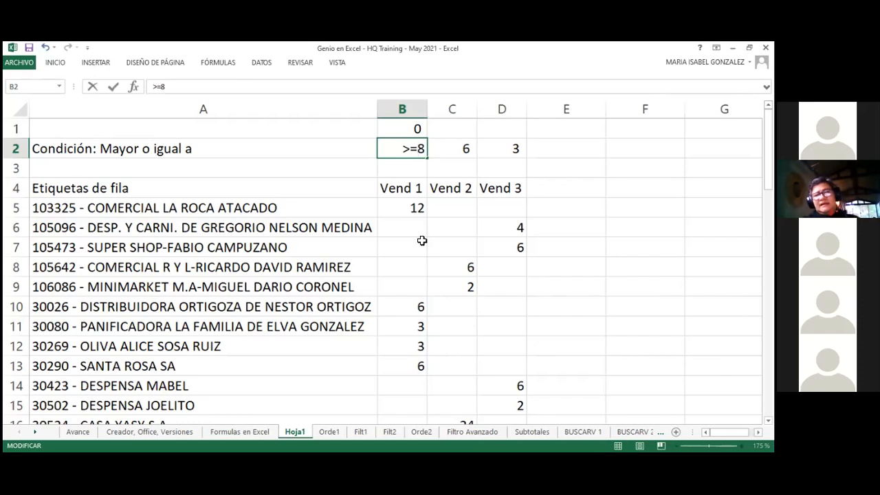
key(Return)
key(Up)
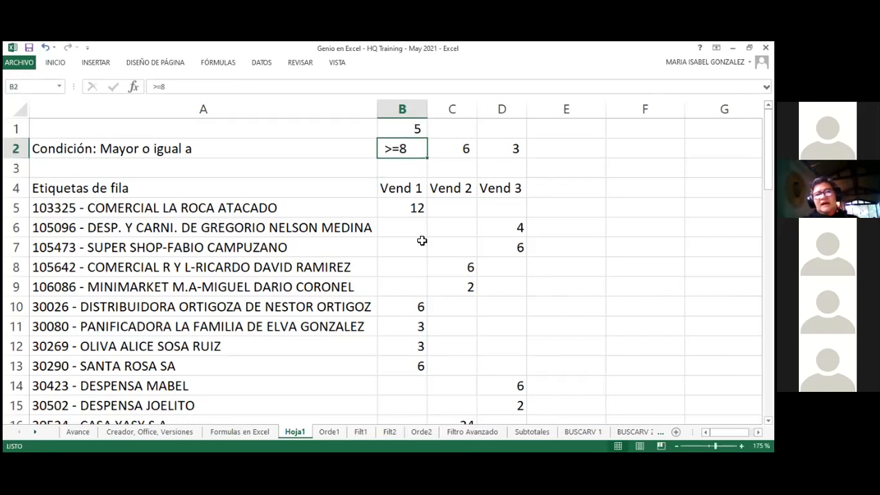
key(Up)
key(Down)
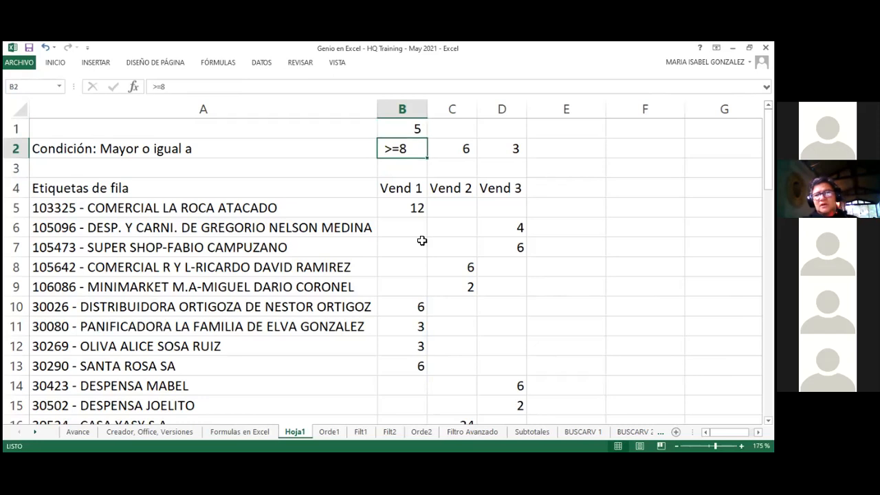
key(Up)
key(Down)
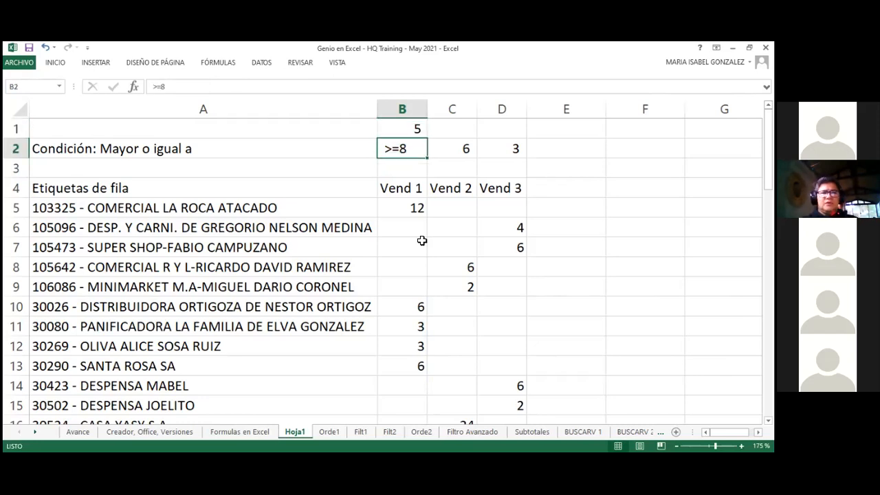
key(Up)
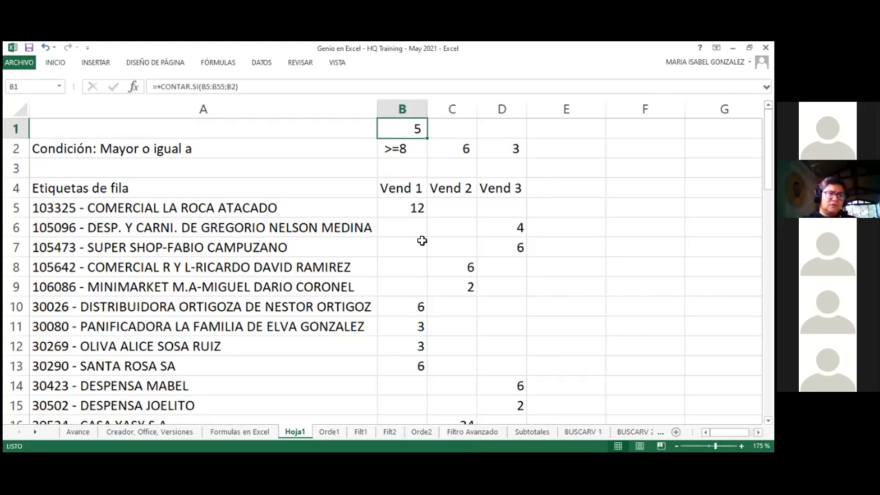
key(Down)
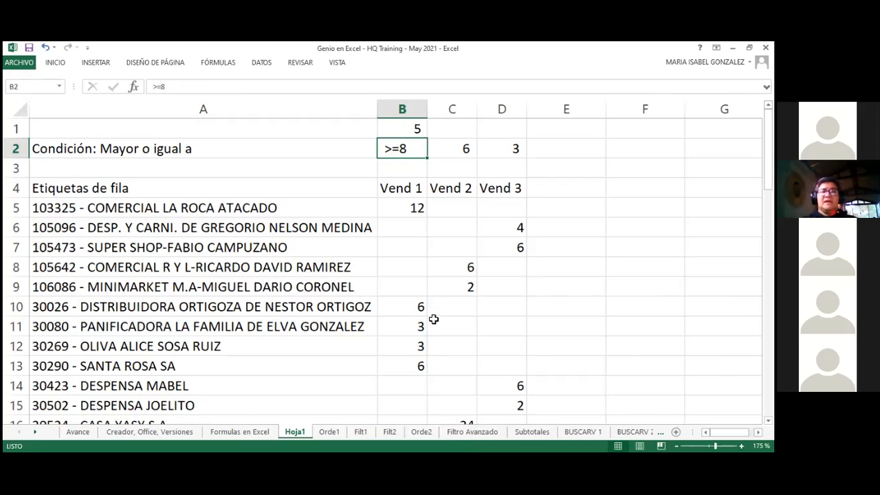
Step: Test the Vend 1 count by setting the quantity in B10 to 8, and undo that change
click(413, 313)
text(8)
key(Return)
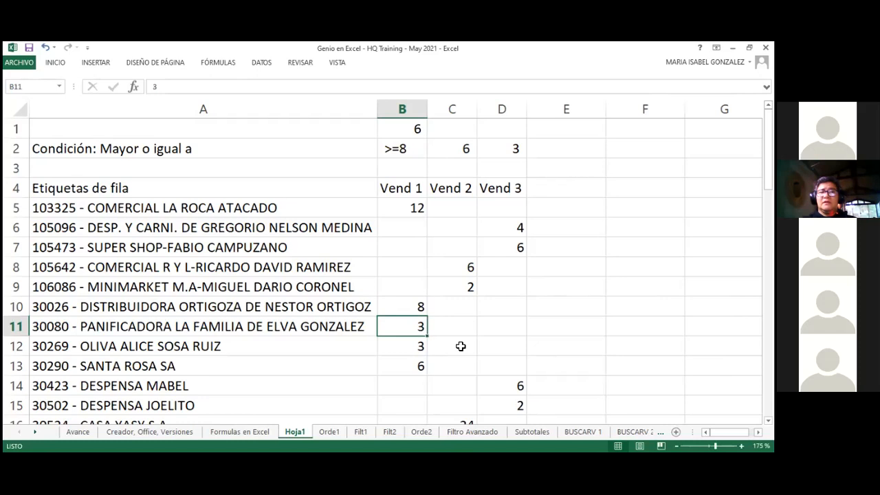
key(Up)
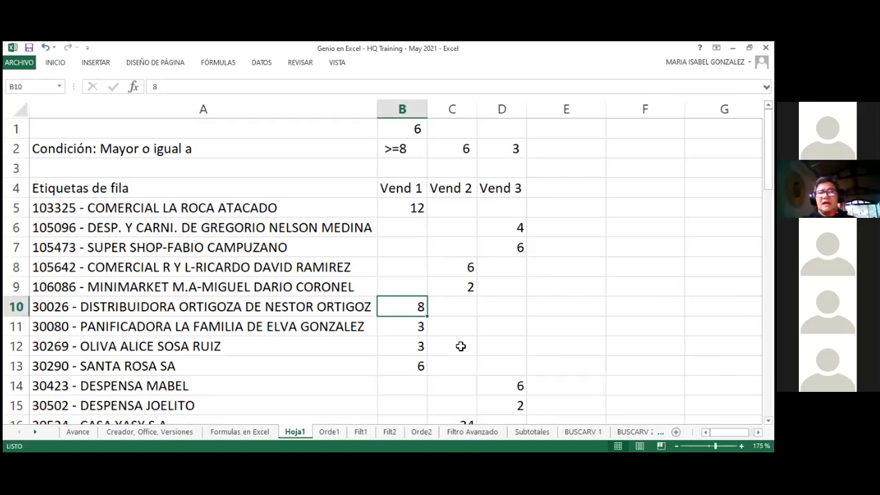
key(ctrl+z)
Step: Fill the CONTAR.SI formula from B1 across B1:D1 for all three vendors
key(Up)
key(Up)
key(Up)
key(Up)
key(Up)
key(Up)
key(Up)
key(Up)
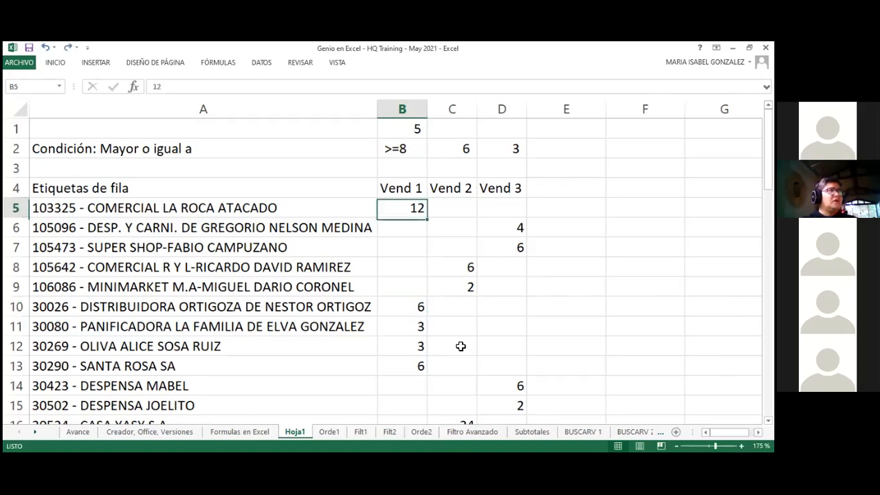
key(Up)
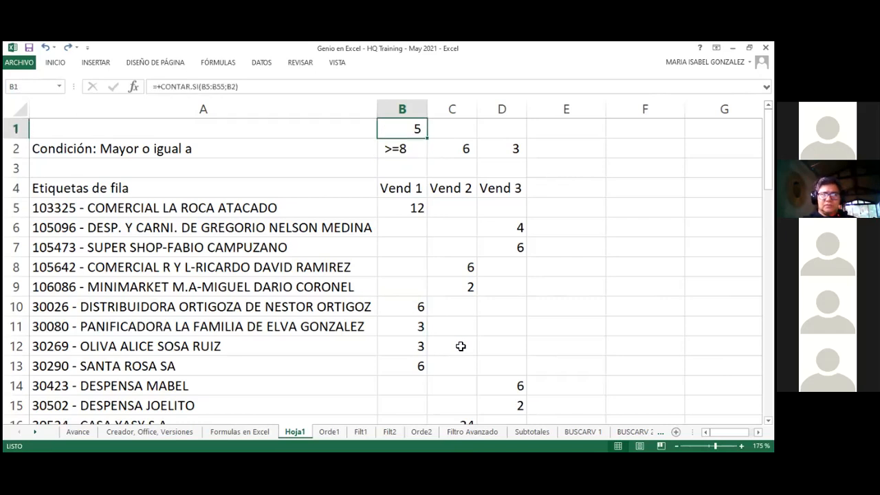
key(shift+Right)
key(shift+Right)
key(F2)
key(ctrl+Return)
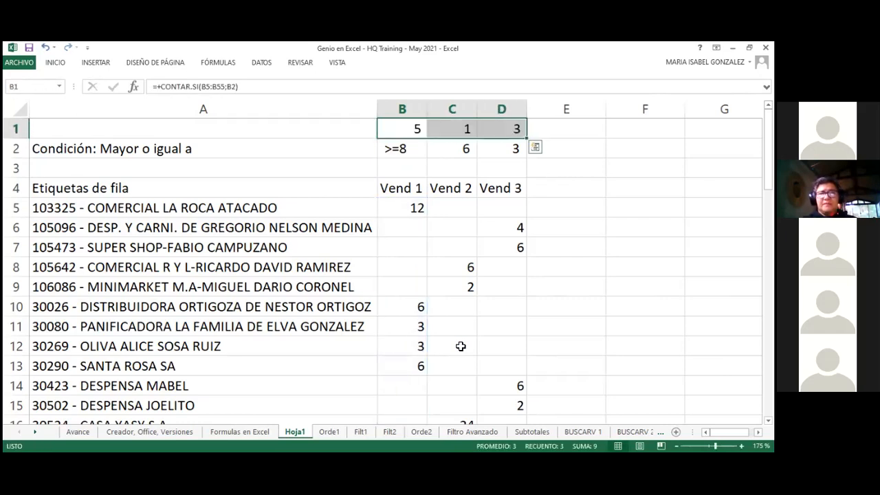
Step: Copy only the >= operator from the Vend 1 condition in B2
key(Down)
key(Down)
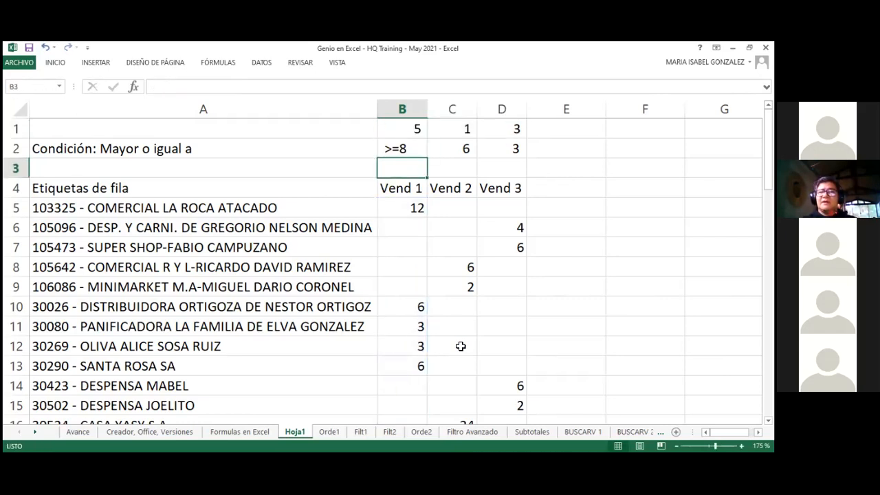
key(Up)
key(Right)
key(Left)
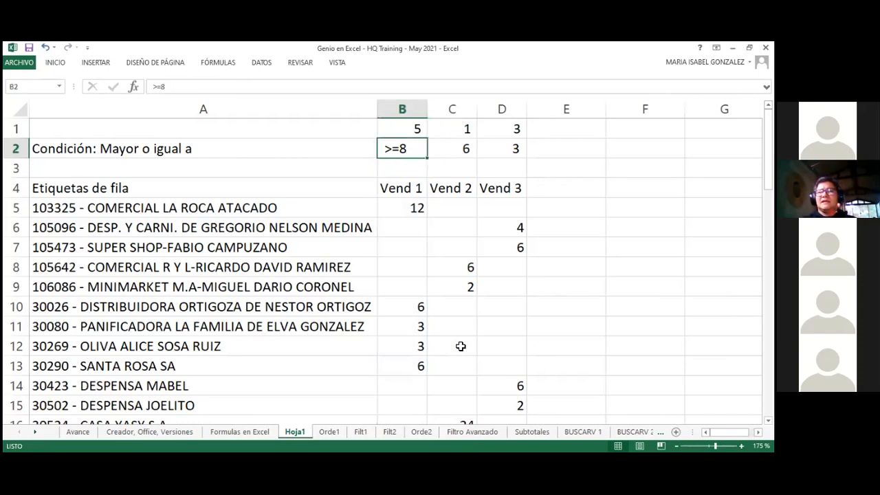
key(Left)
key(Right)
key(F2)
key(Left)
key(Left)
key(Right)
key(shift+Home)
key(ctrl+c)
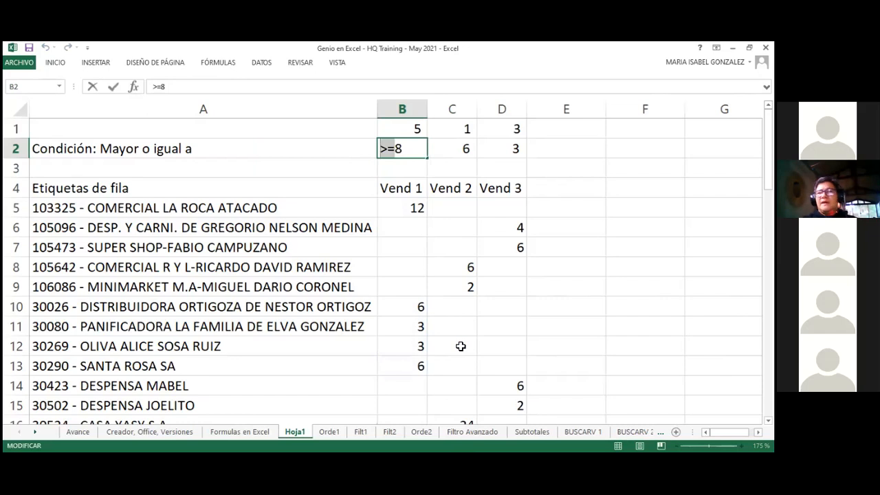
Step: Paste the >= operator in front of the Vend 2 and Vend 3 conditions, making C2 >=6 and D2 >=3
key(Tab)
key(F2)
key(Home)
key(ctrl+v)
key(Tab)
key(F2)
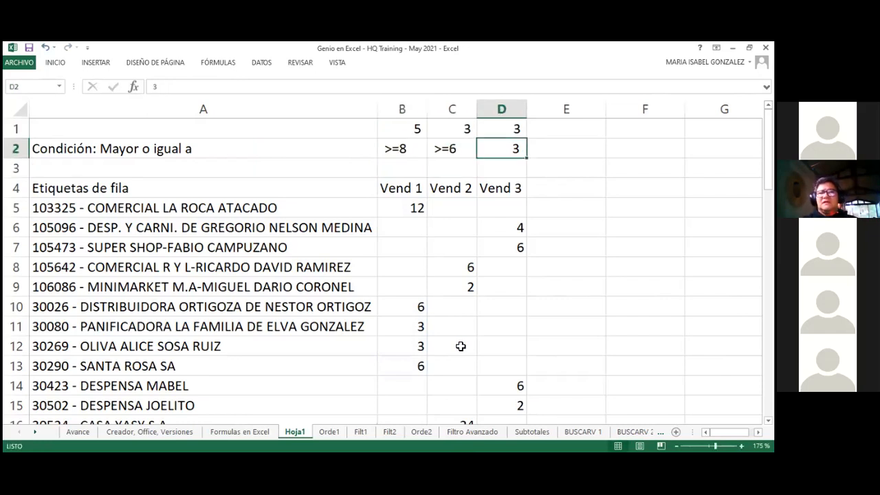
key(Home)
key(ctrl+v)
key(Return)
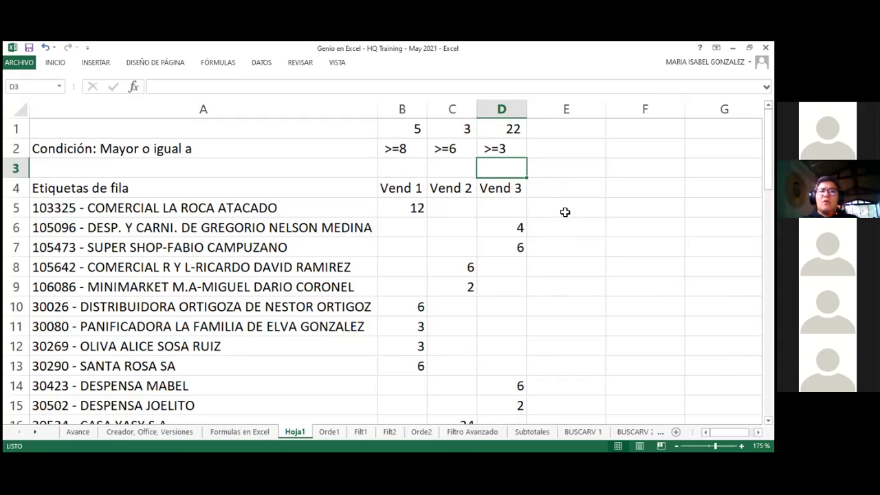
Step: Extend the counted range in the B1:D1 formulas to row 5500, with B1 reading +CONTAR.SI(B5:B5500;B2)
drag(406, 130, 507, 126)
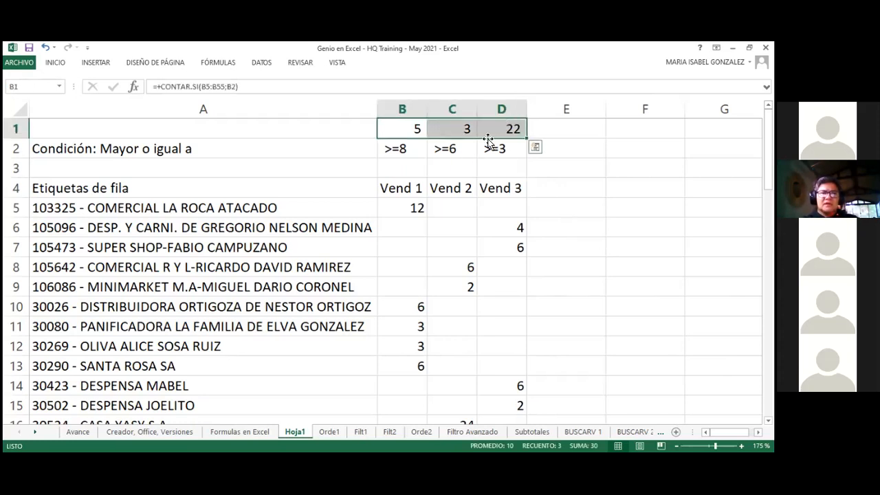
click(224, 88)
text(500)
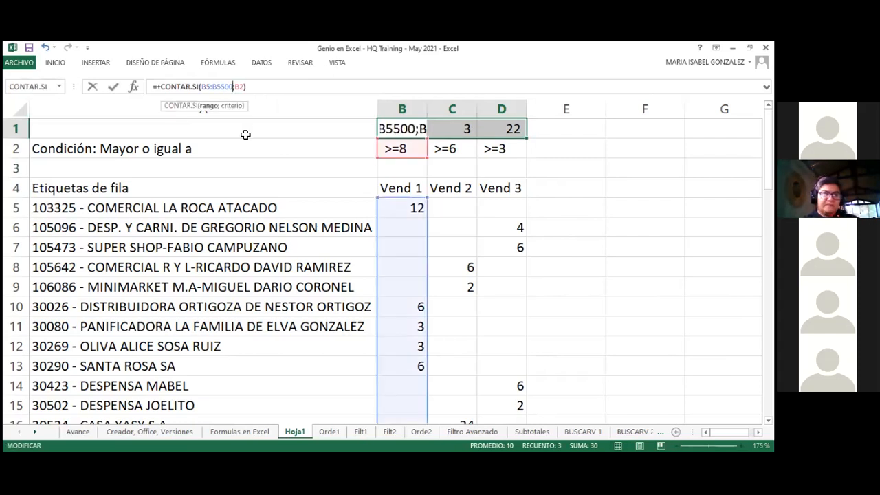
key(ctrl+Return)
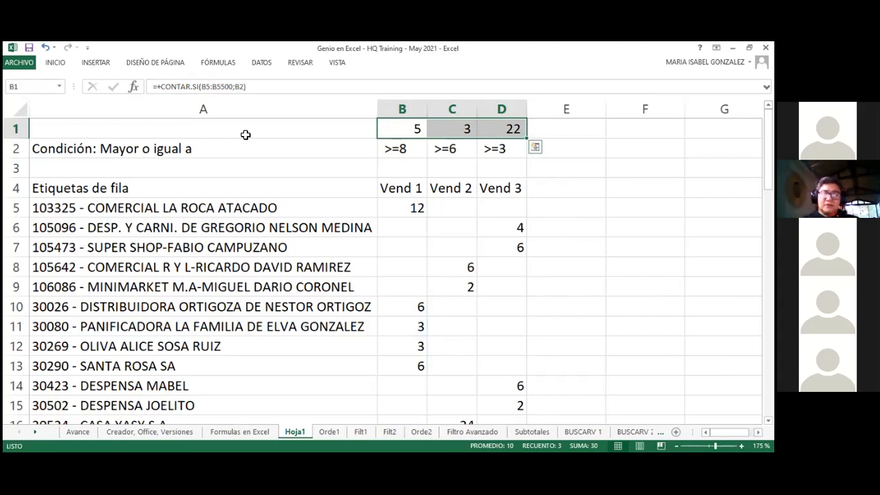
Step: Review the range and criterion arguments of the CONTAR.SI formula in B1
key(F2)
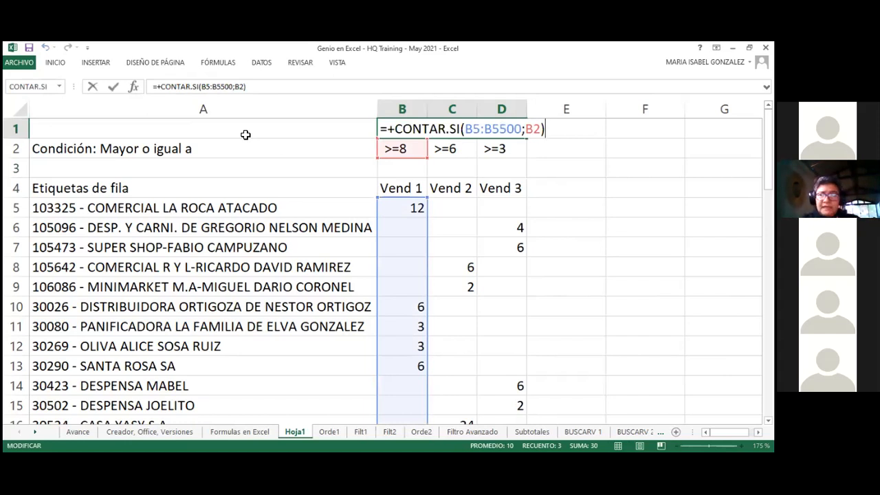
key(ctrl+Return)
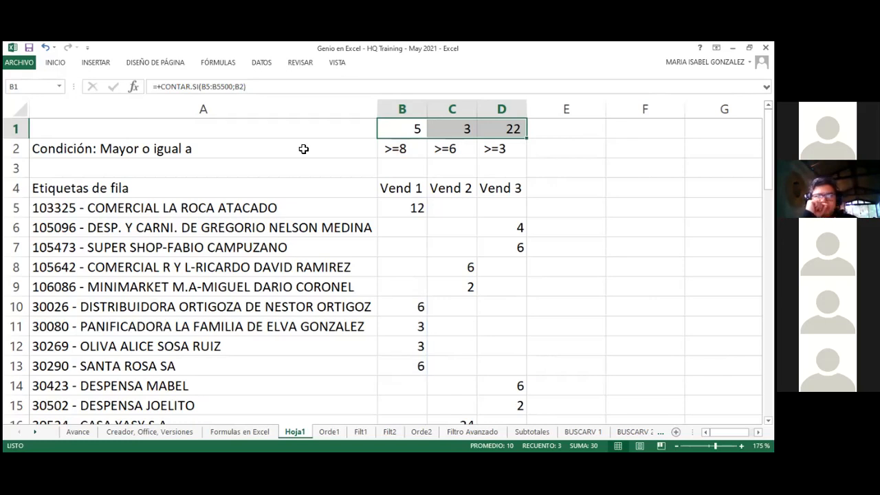
click(135, 86)
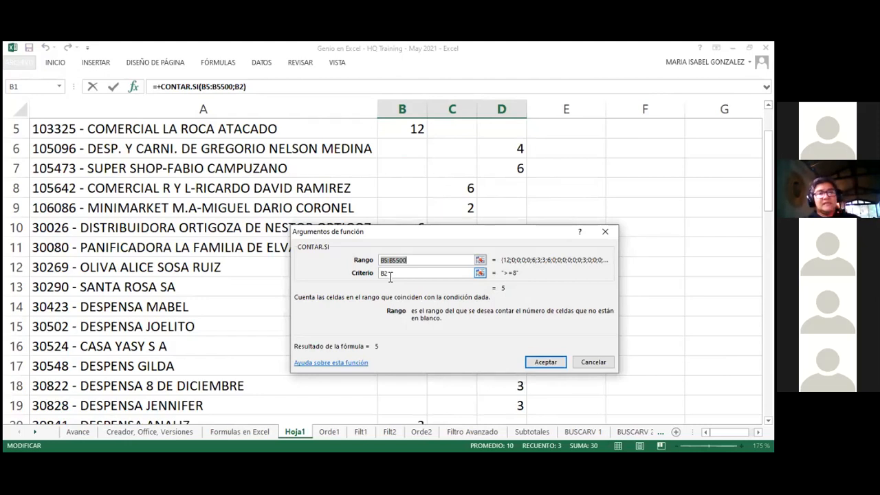
key(ctrl+Return)
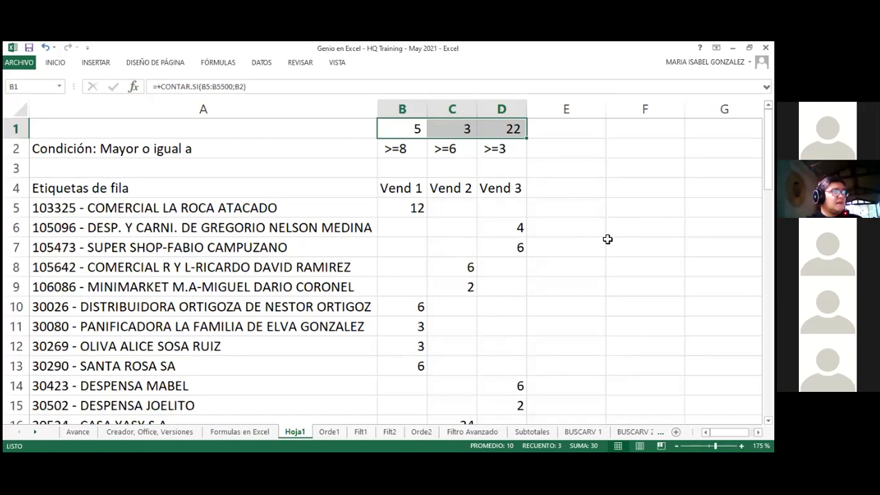
Step: Switch to the Formulas en Excel sheet
click(246, 327)
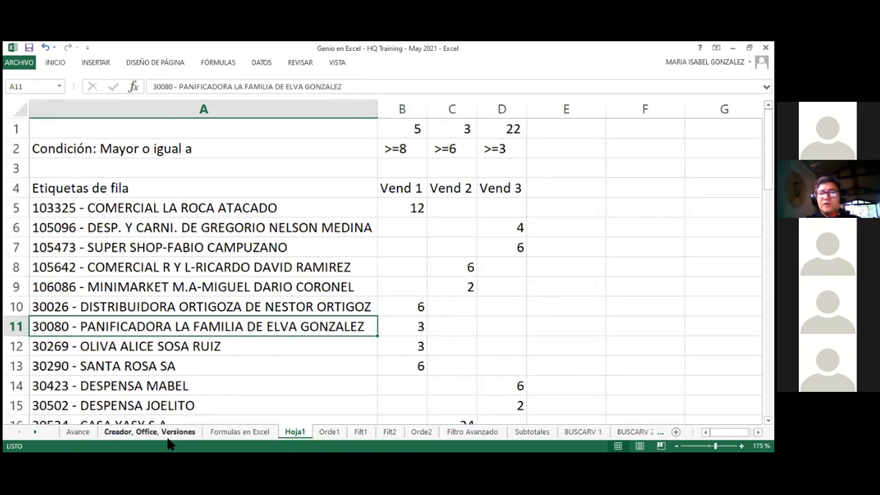
click(261, 431)
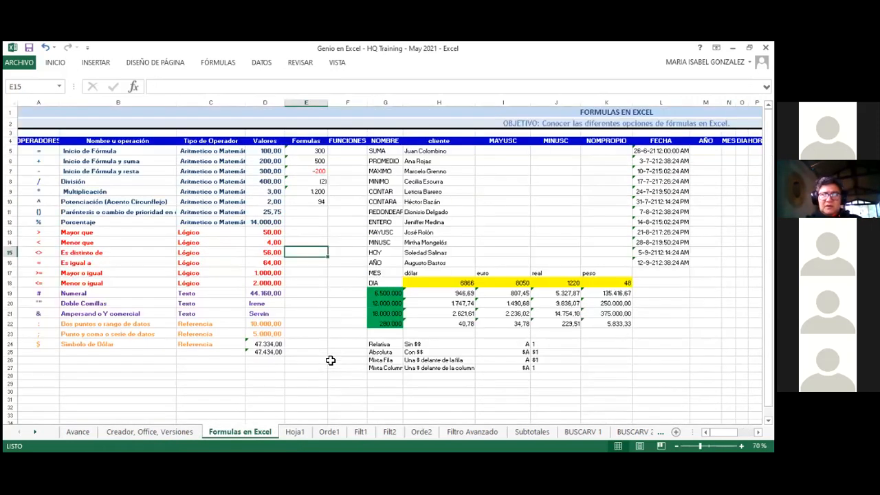
Step: Review the operators table and the function name list on the Formulas en Excel sheet
scroll(330, 360, down, 5)
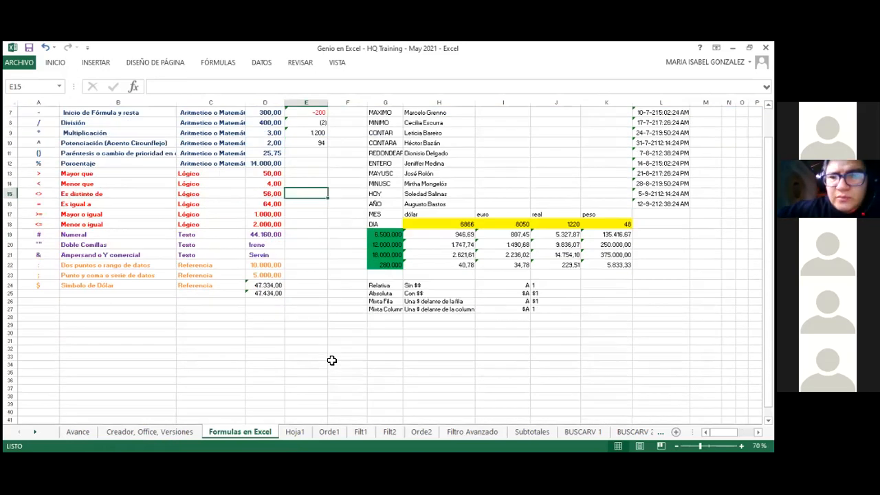
scroll(333, 360, up, 5)
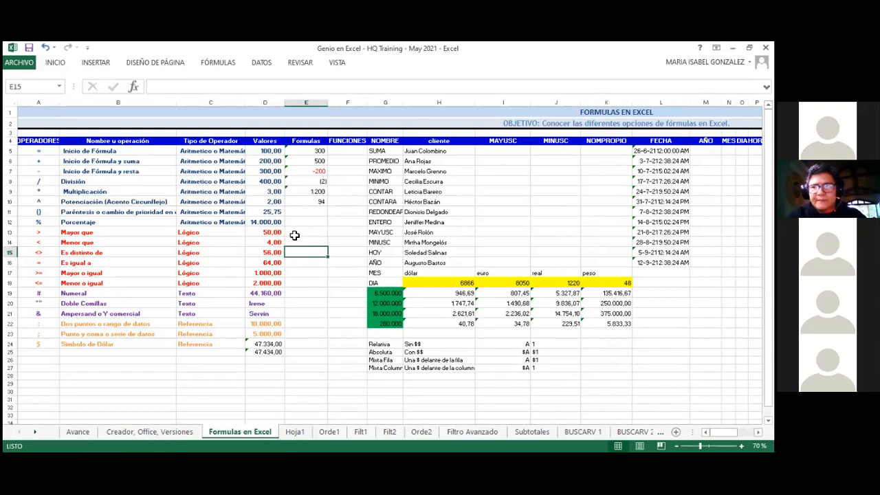
ctrl+scroll(295, 235, up, 1)
drag(201, 232, 6, 232)
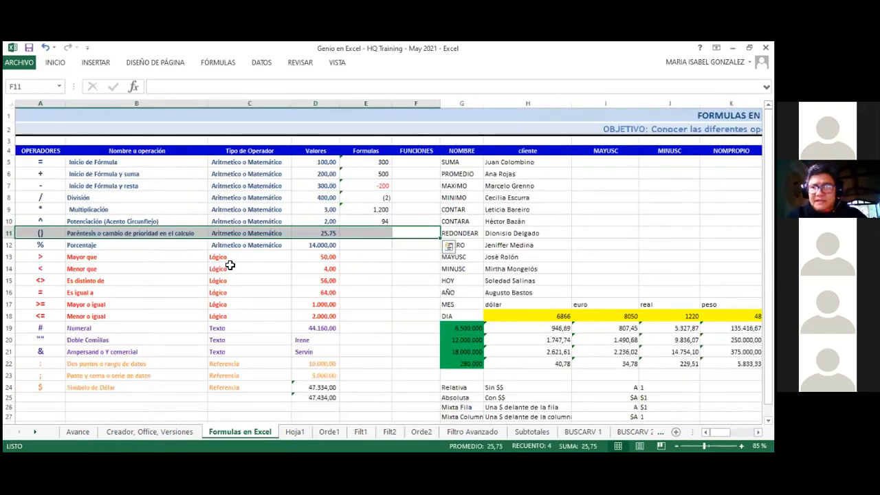
scroll(229, 264, down, 3)
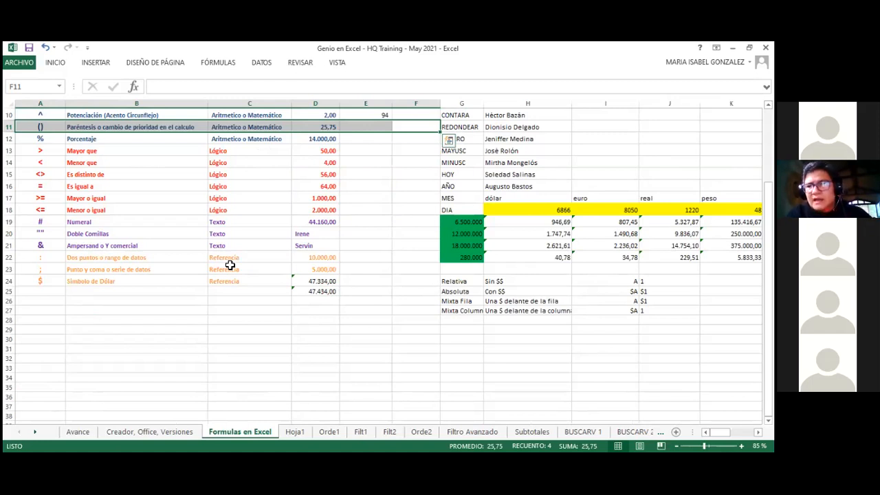
click(459, 369)
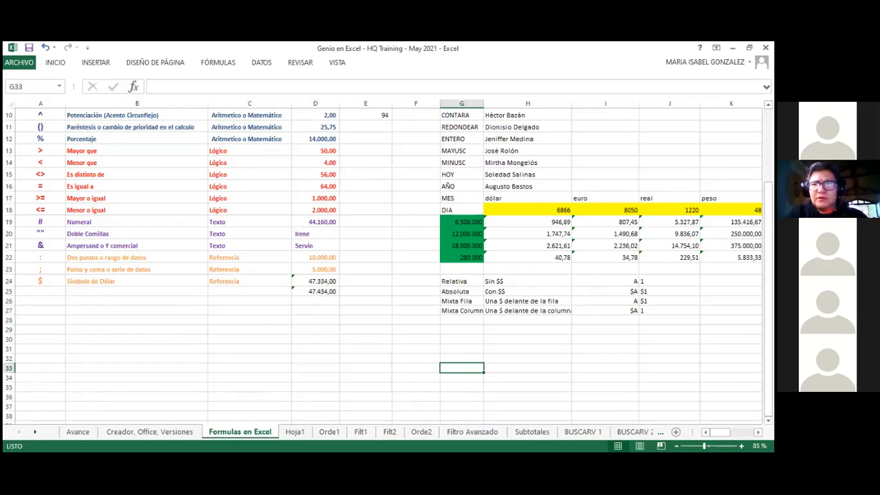
scroll(385, 261, up, 3)
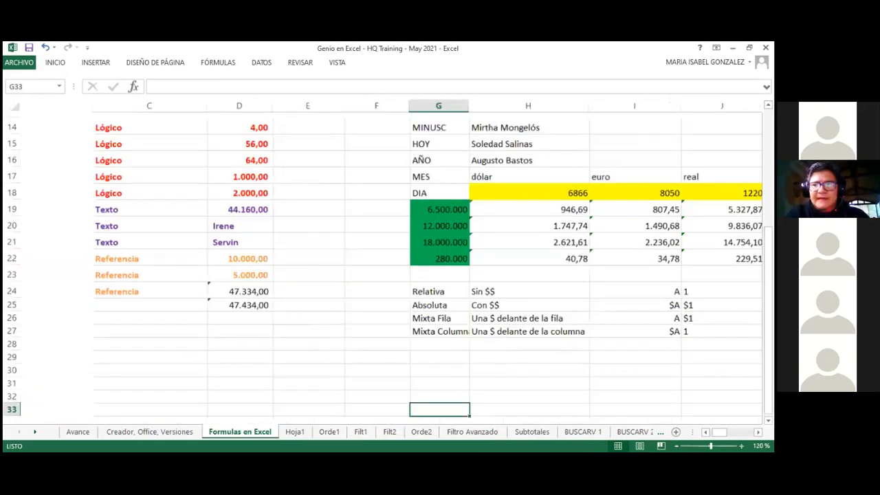
key(ctrl+Home)
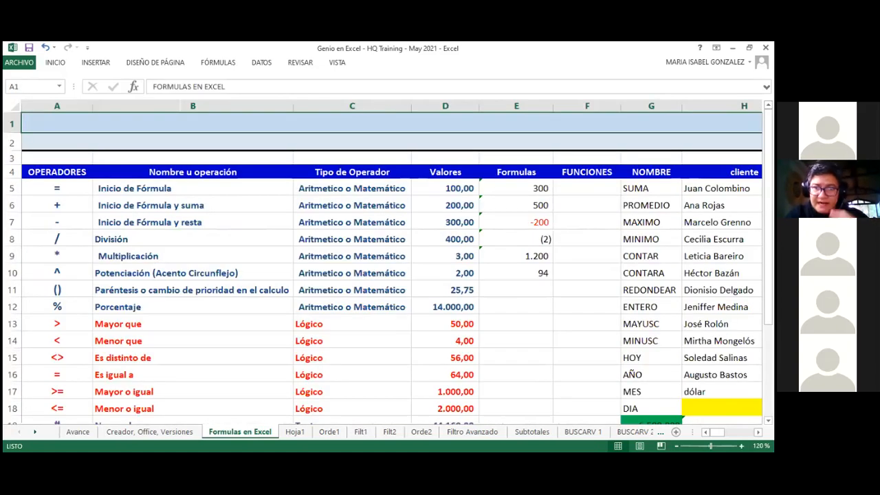
click(395, 212)
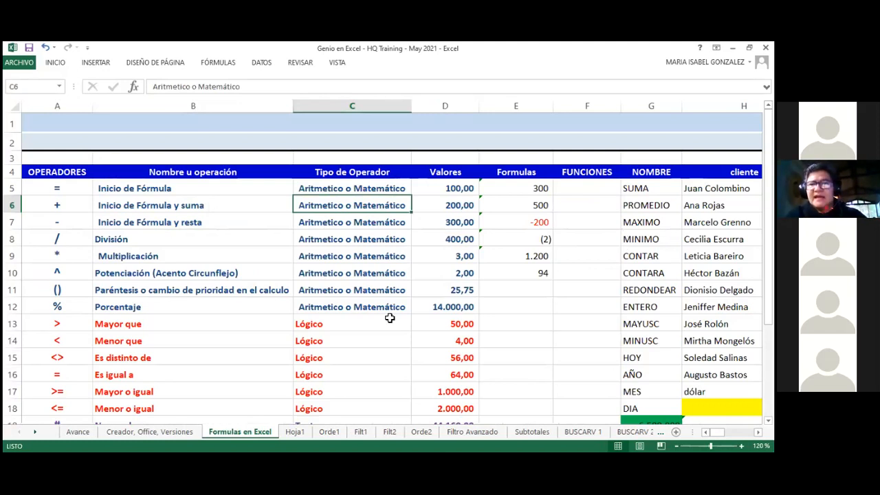
Step: Examine the practice columns from cliente through MAYUSC, MINUSC, NOMPROPIO, FECHA, AÑO, MES, DIA and HORA to NOMBRE
click(722, 188)
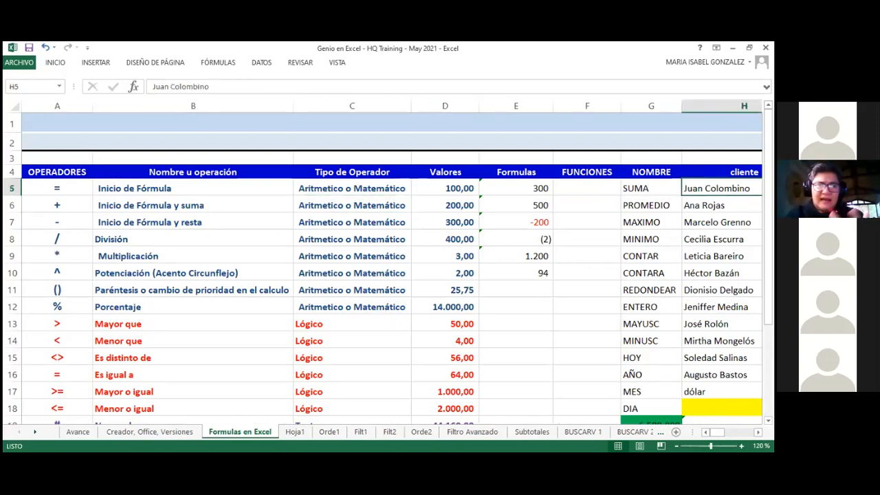
scroll(392, 275, right, 2)
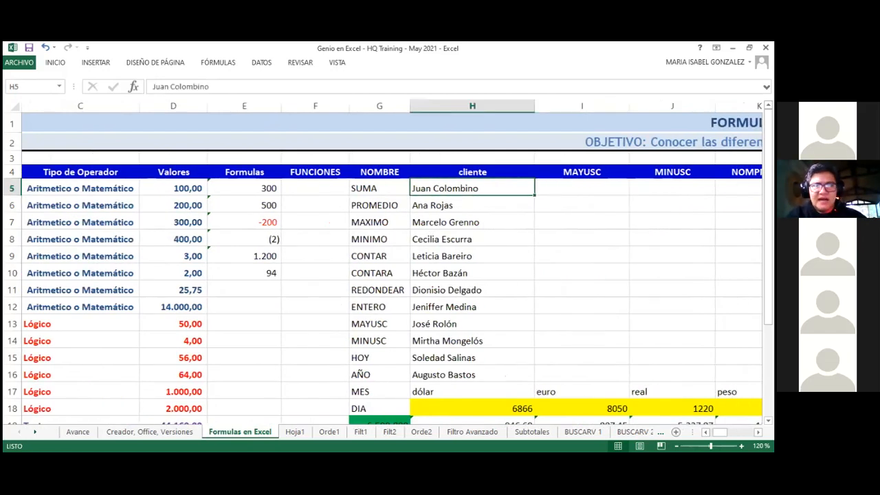
key(Right)
key(Right)
key(Right)
key(Right)
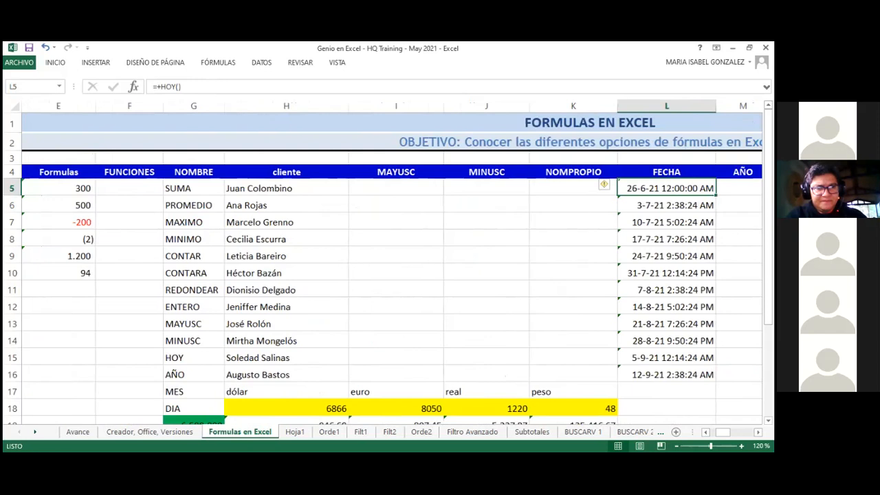
key(Right)
key(Right)
key(Left)
key(Right)
key(Right)
key(Right)
key(Right)
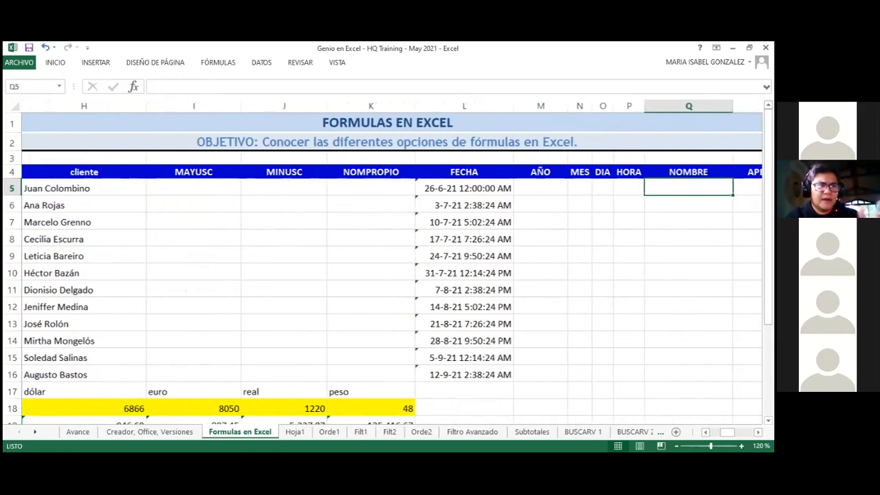
key(Left)
key(Left)
key(Left)
key(Left)
key(Left)
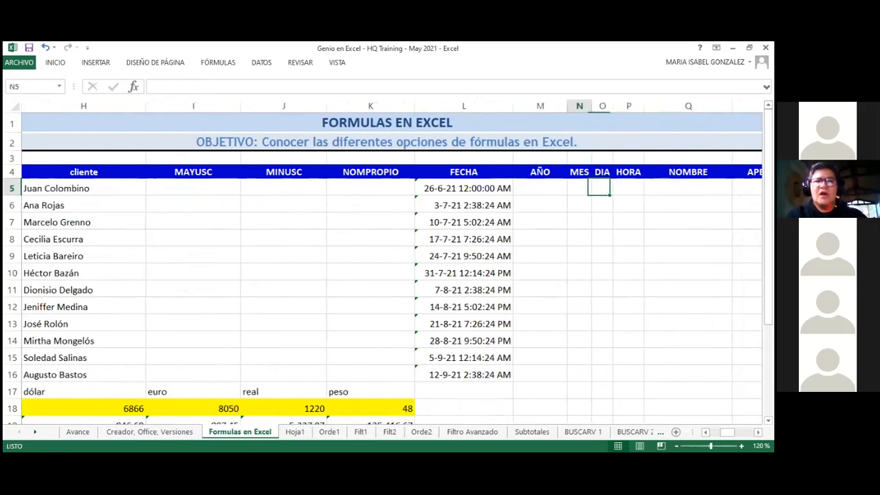
key(Left)
key(Left)
key(Left)
key(Left)
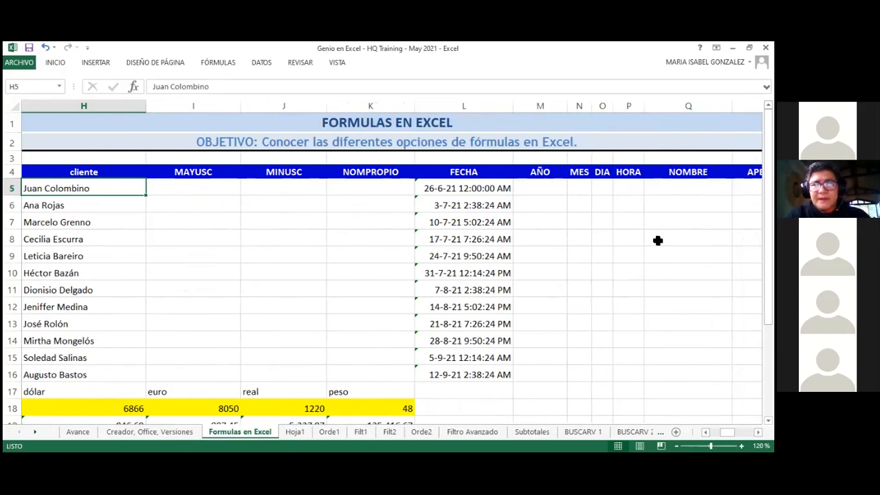
click(337, 227)
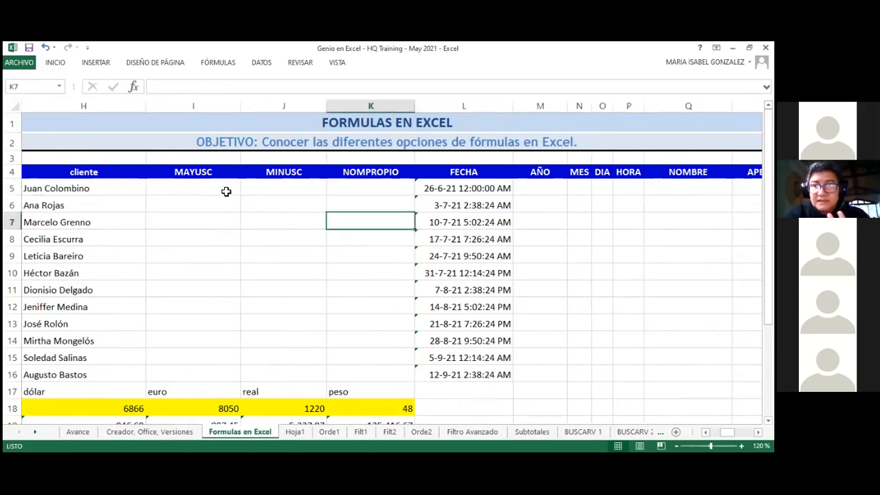
Step: Fill I5:I16 with +MAYUSC(H5) in a single entry, and clear the range again
click(223, 192)
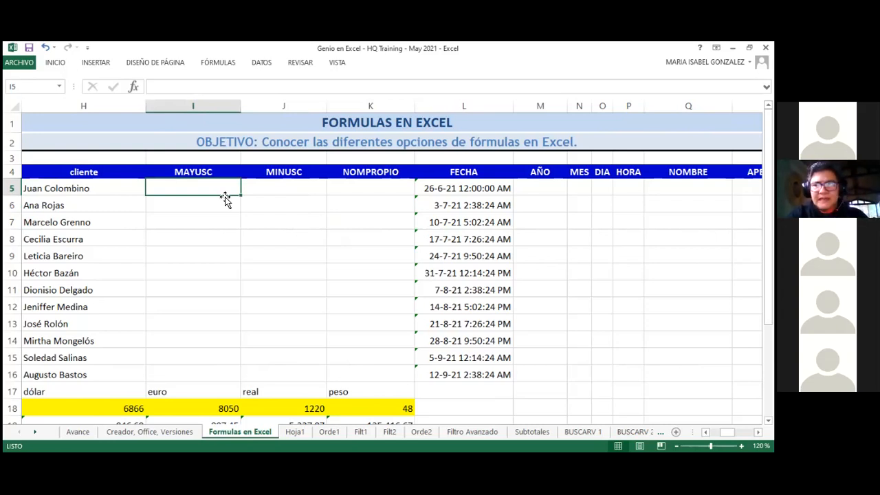
key(ctrl+shift+Down)
key(shift+Up)
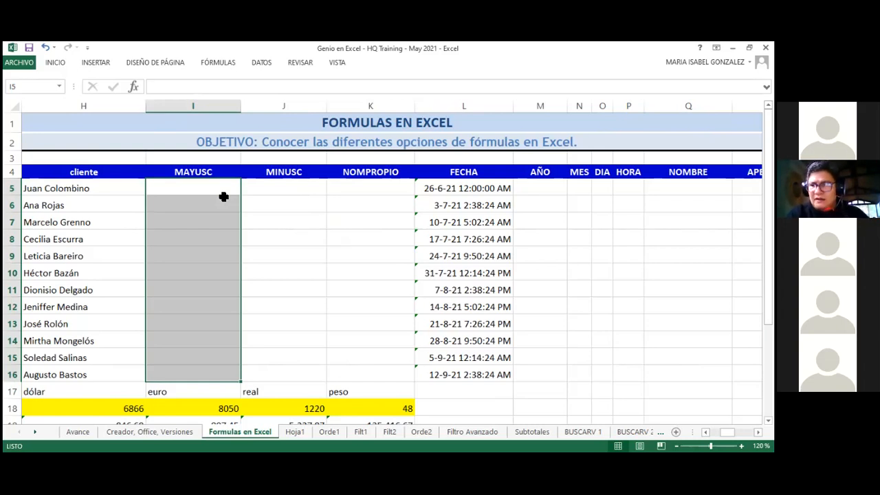
text(+)
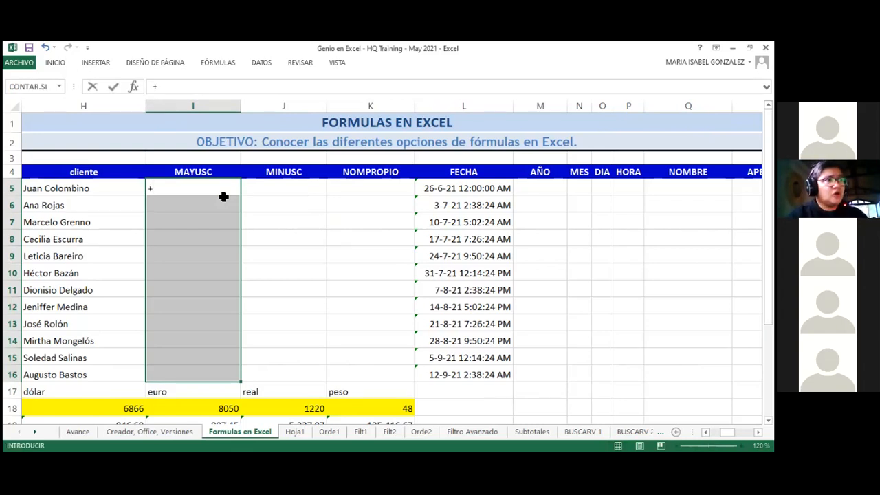
text(mayus)
key(Tab)
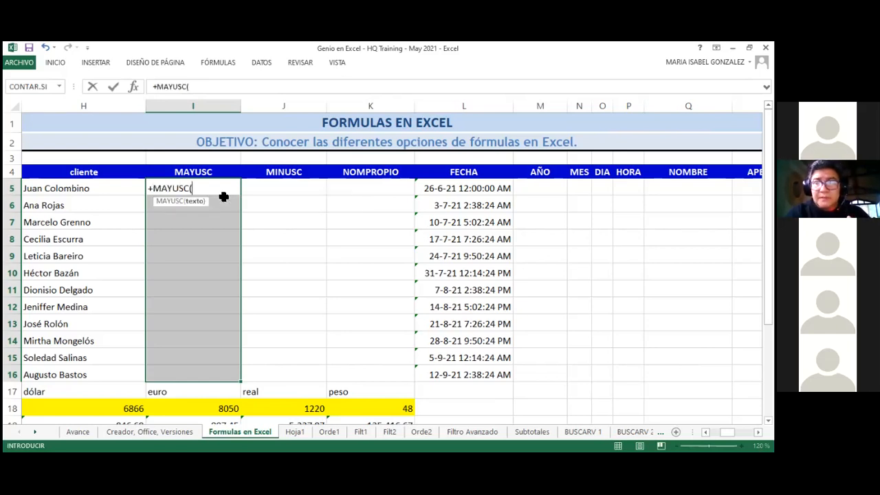
key(Left)
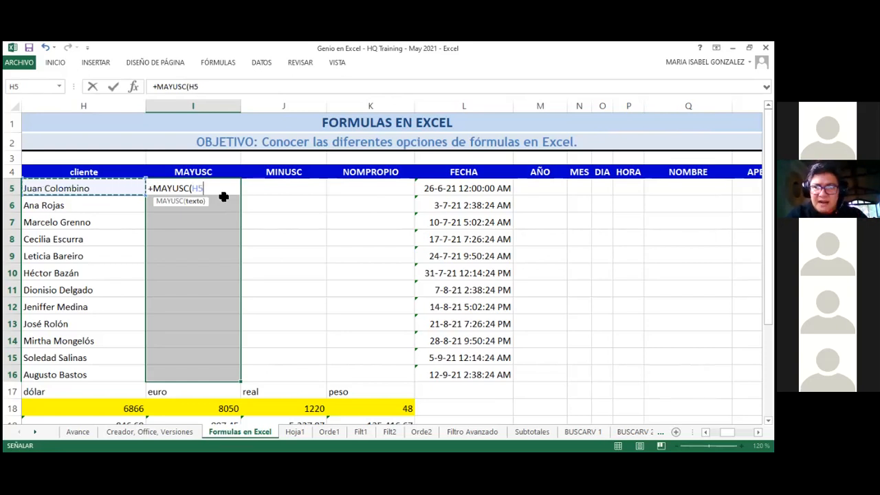
key(ctrl+Return)
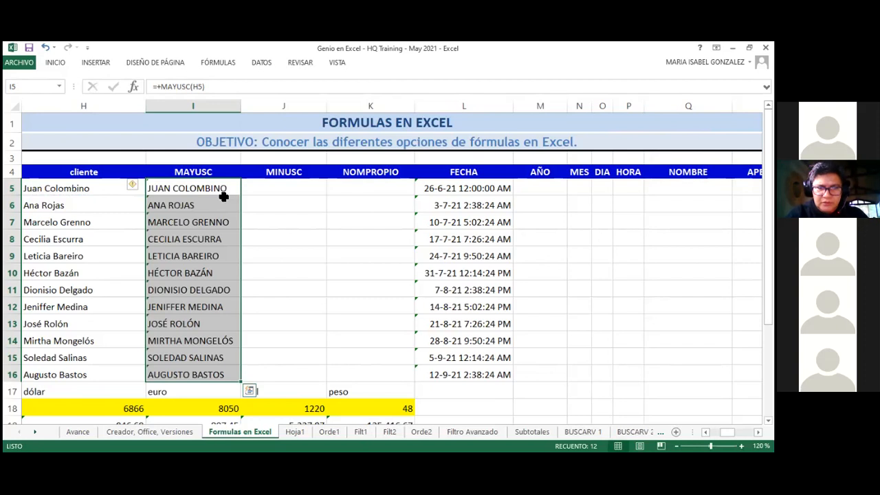
key(Delete)
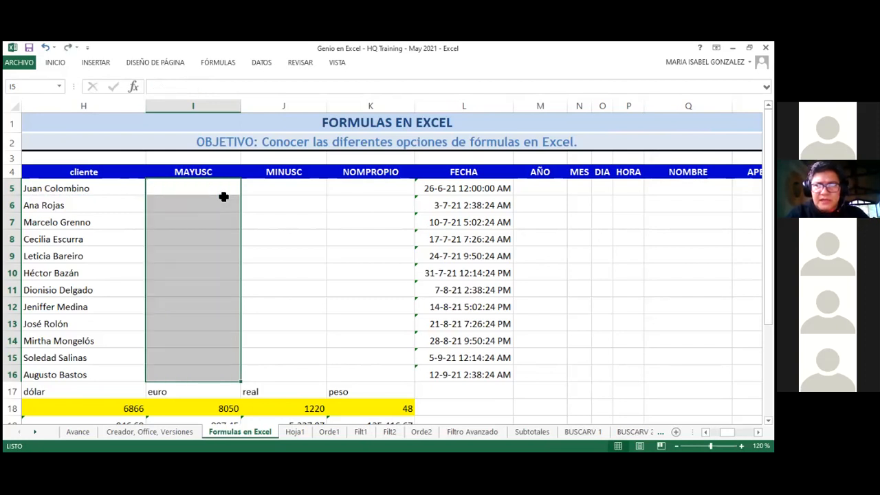
Step: Enter +MAYUSC(H5) in I5 and fill it down to I16 to convert the client names to uppercase
click(223, 196)
text(+)
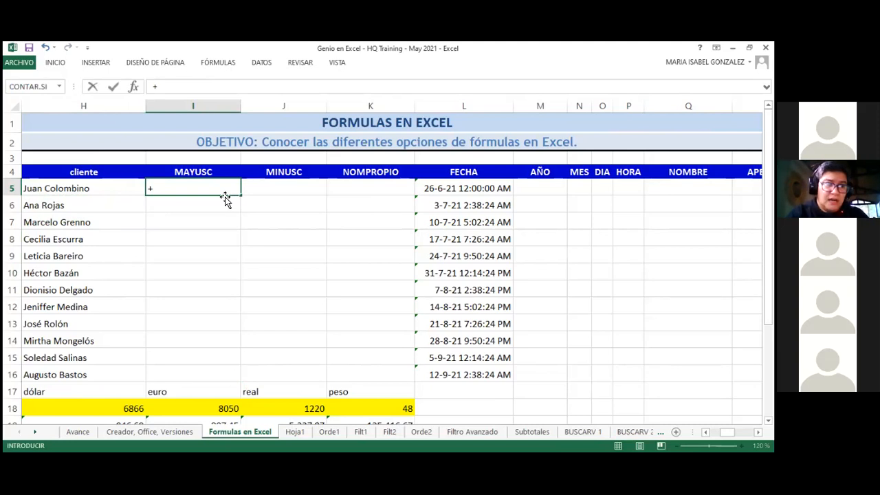
text(mayus)
key(Tab)
key(Left)
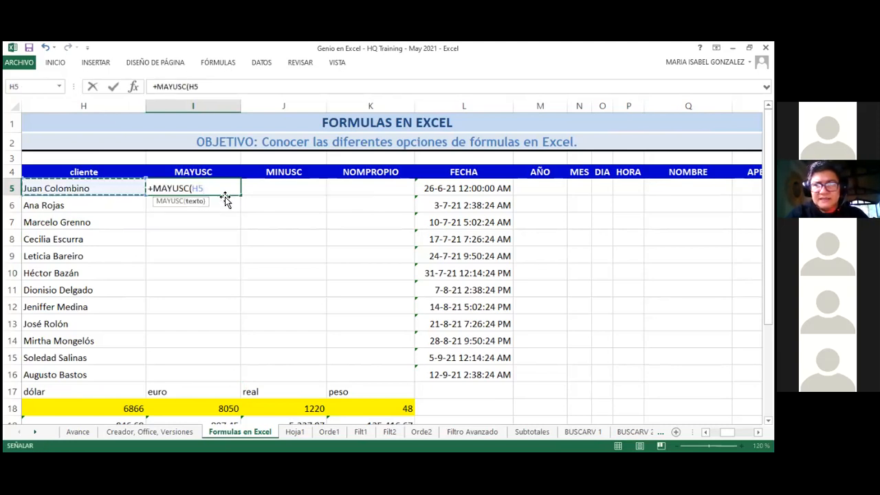
text())
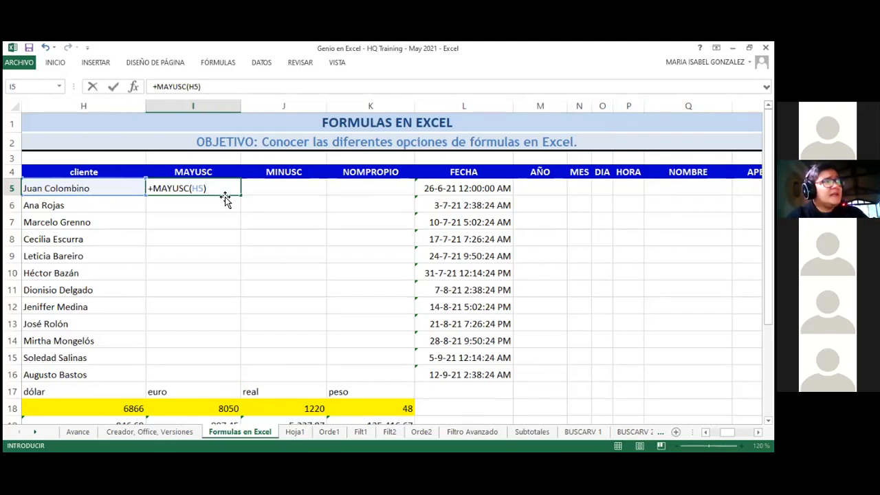
key(Return)
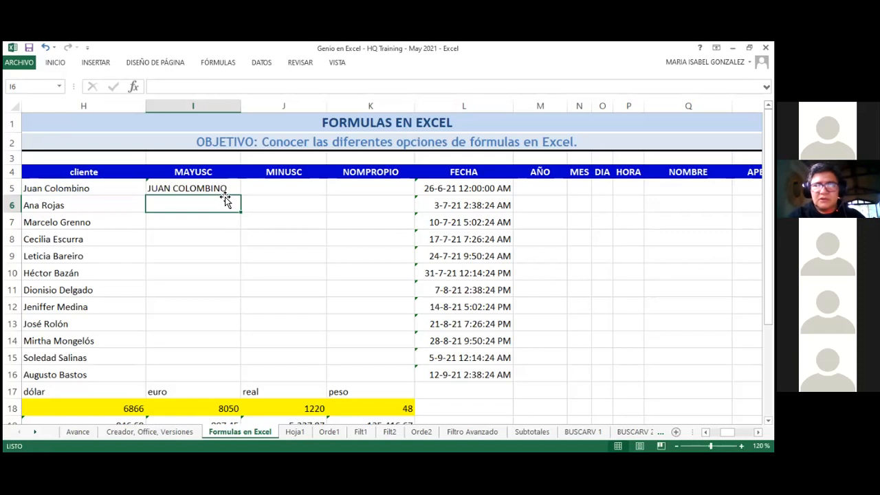
click(230, 185)
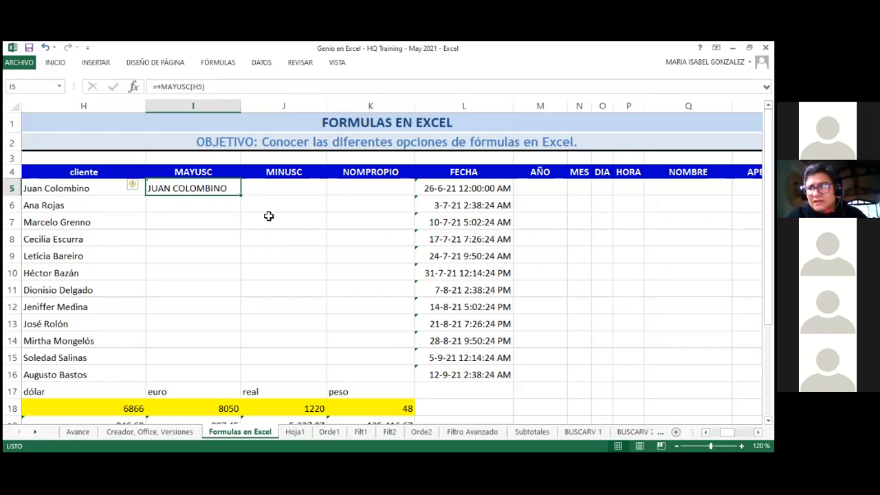
double_click(240, 196)
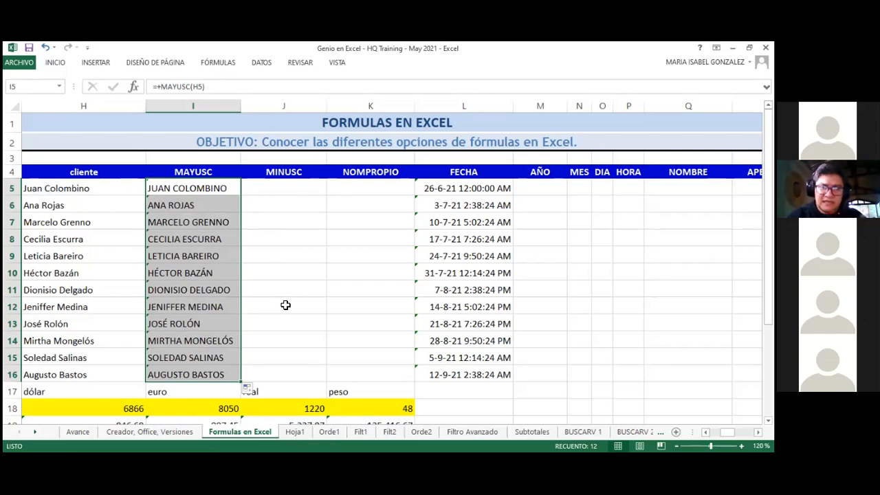
Step: Enter +MINUSC(H5) in J5 to convert the first client name to lowercase
click(284, 184)
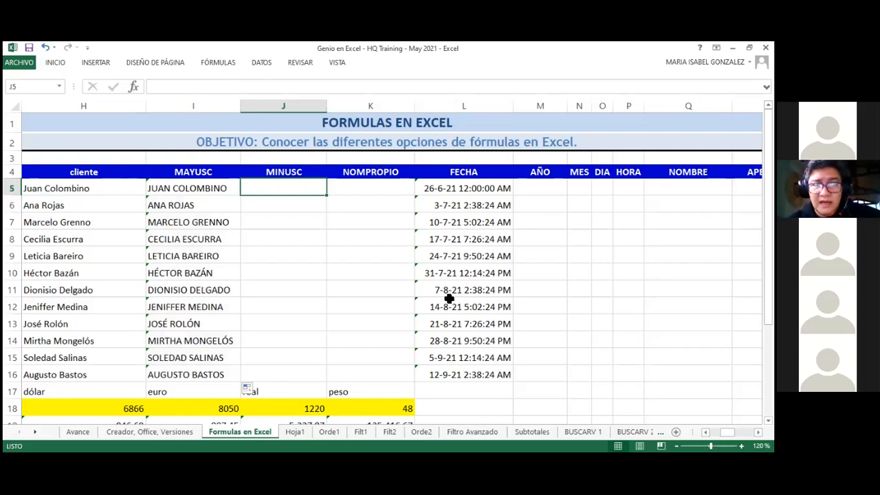
text(+)
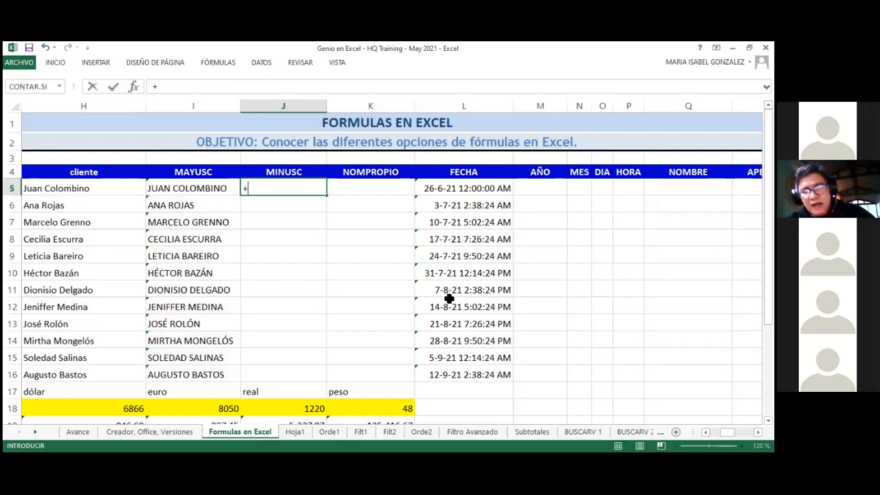
text(minus)
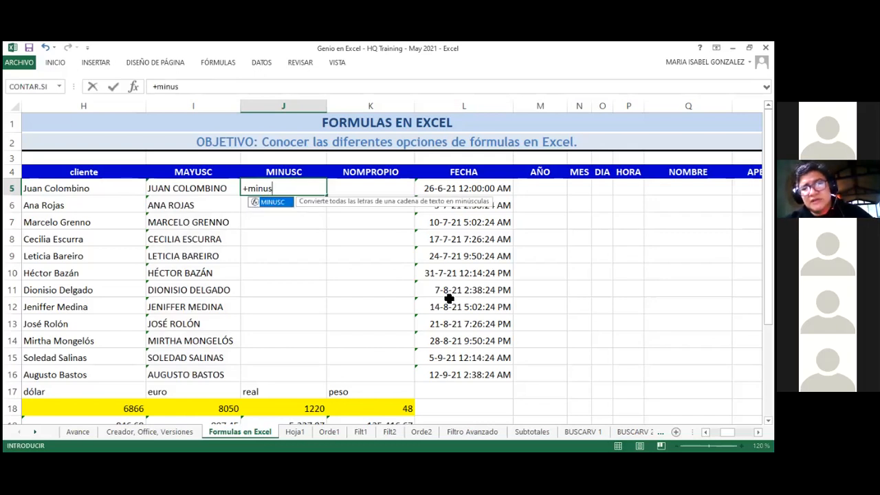
key(Tab)
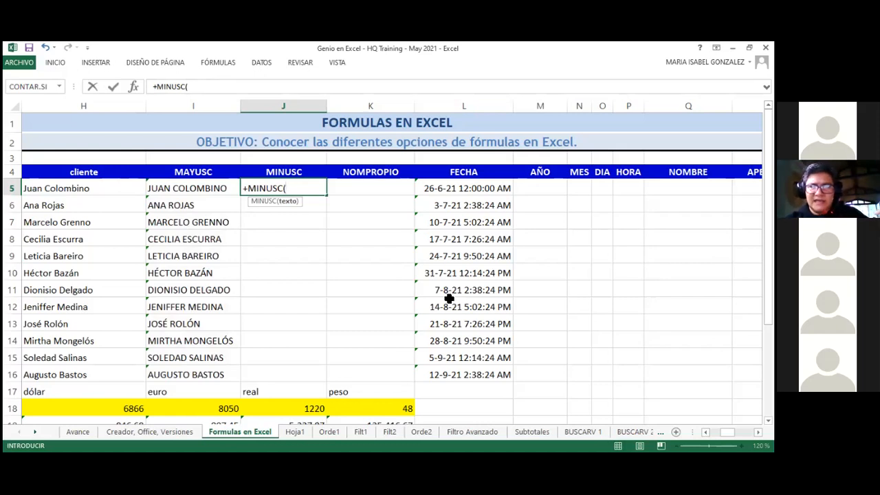
key(Left)
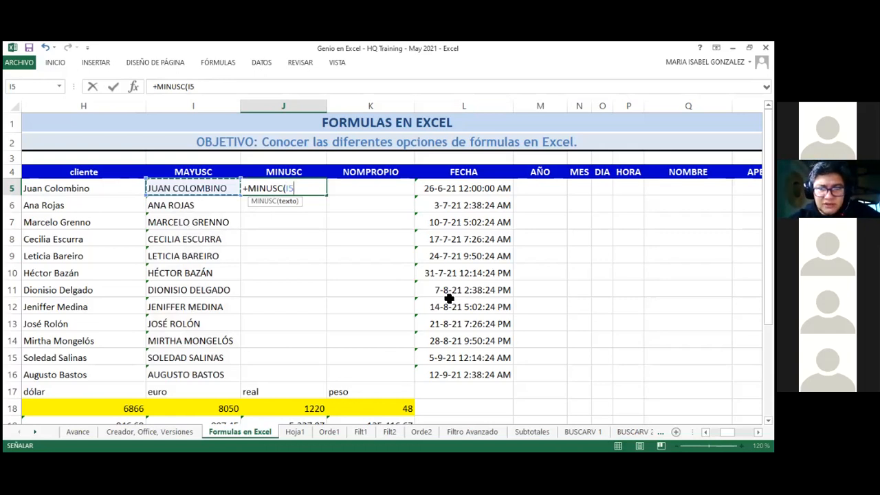
key(Left)
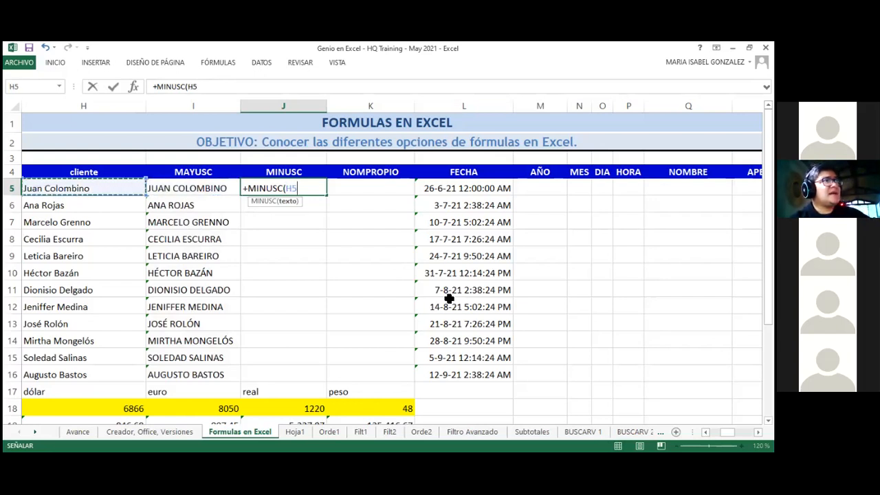
text())
key(Return)
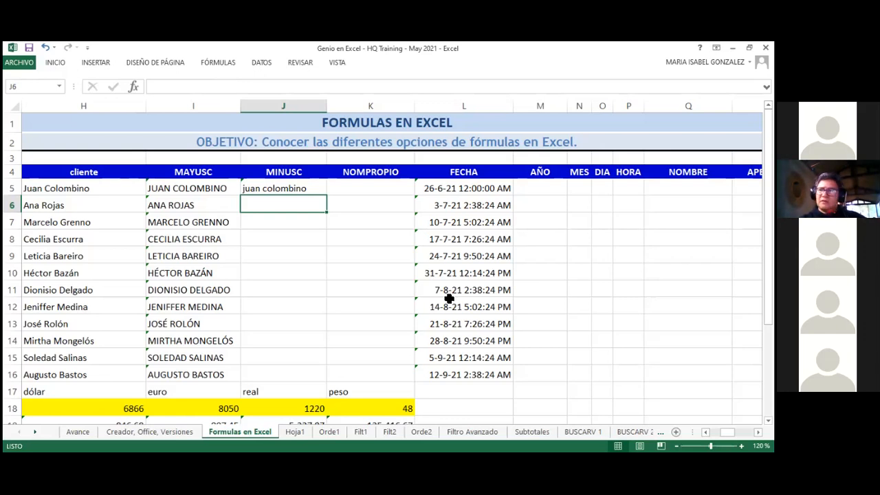
Step: Fill the MINUSC formula from J5 down to J16 to convert the remaining client names to lowercase
click(320, 193)
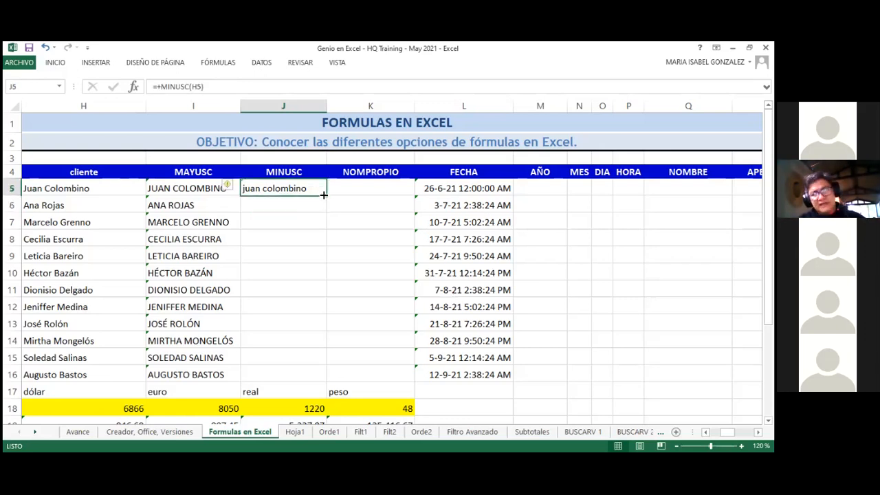
drag(329, 197, 322, 379)
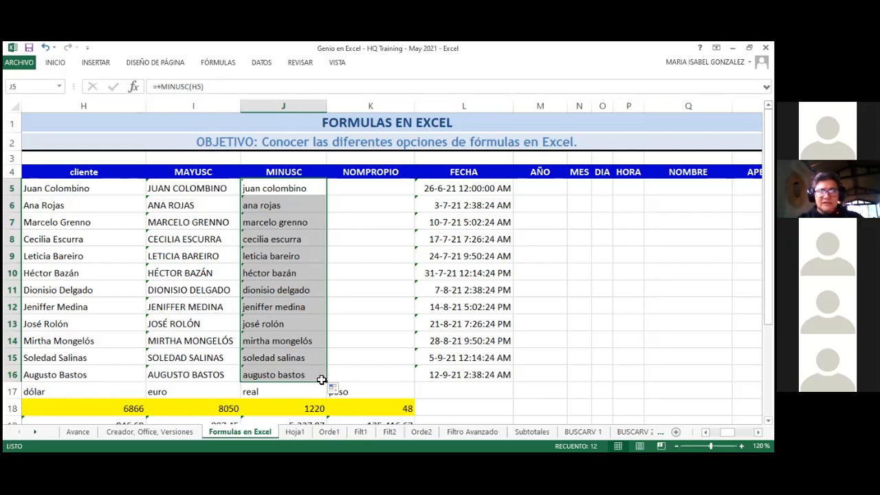
Step: Select K5:K16 in the NOMPROPIO column and write +NOMPROPIO(H5) in its first cell
key(Right)
key(ctrl+shift+Down)
key(shift+Up)
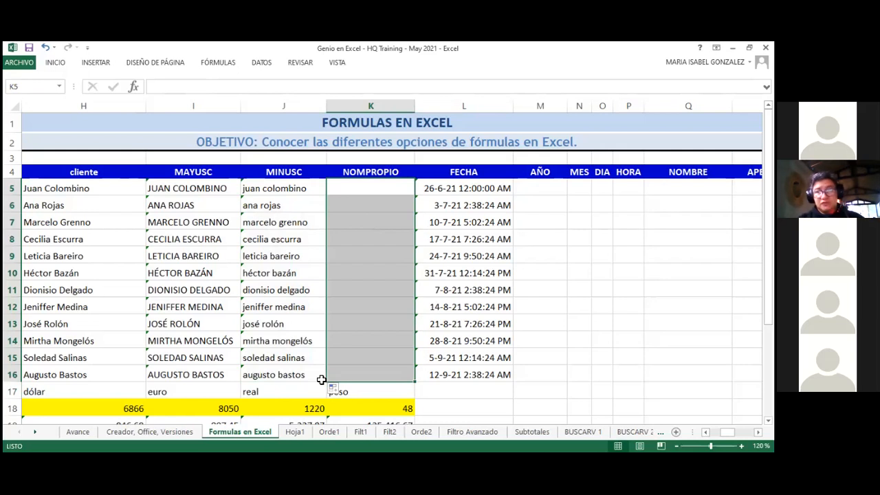
text(+)
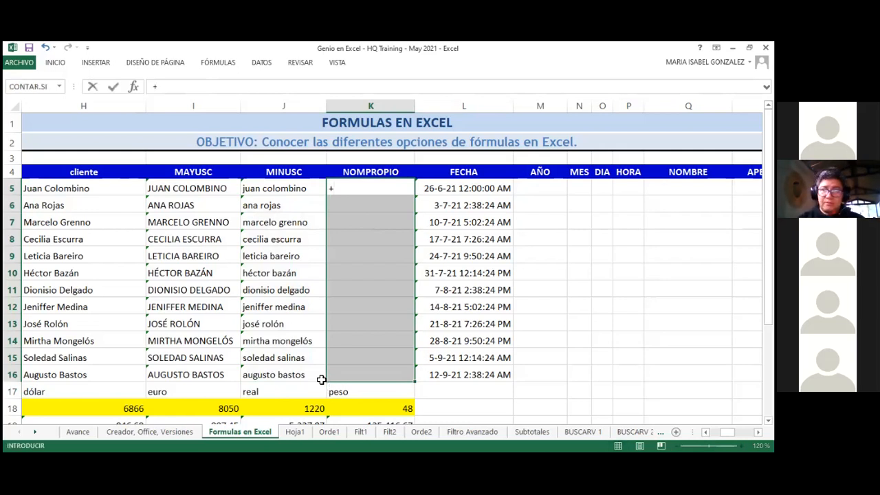
text(nom)
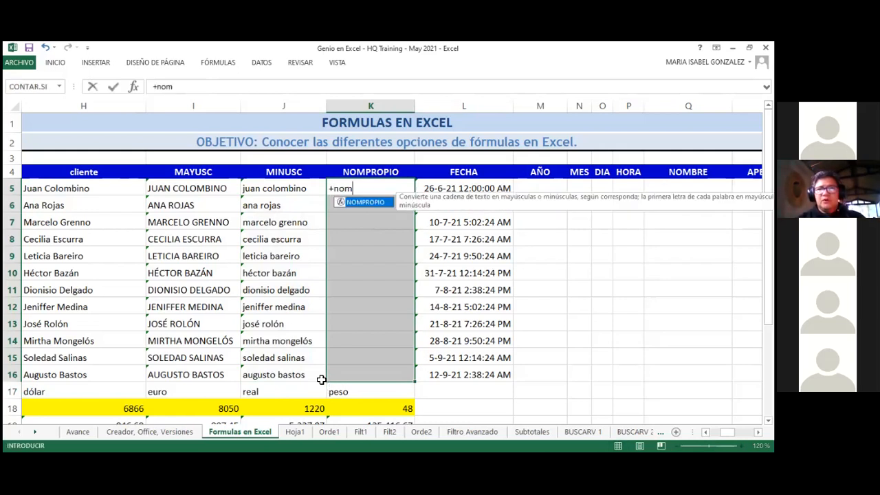
key(Tab)
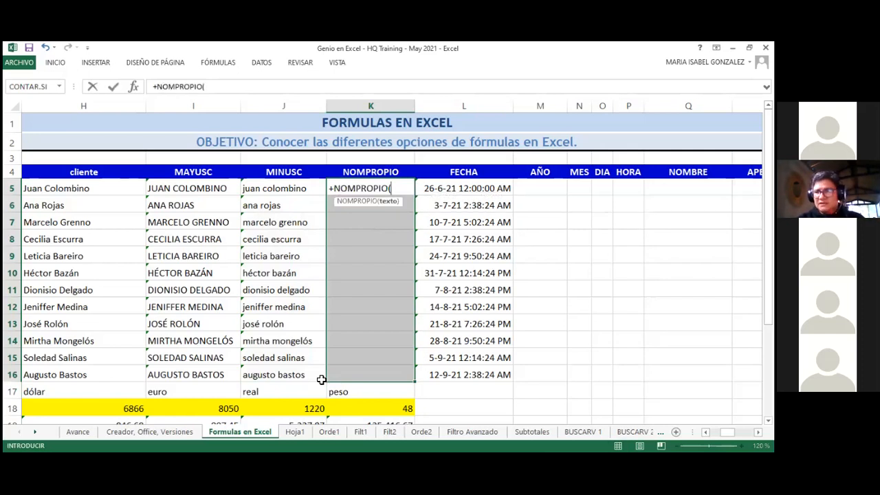
key(Left)
key(Left)
key(Left)
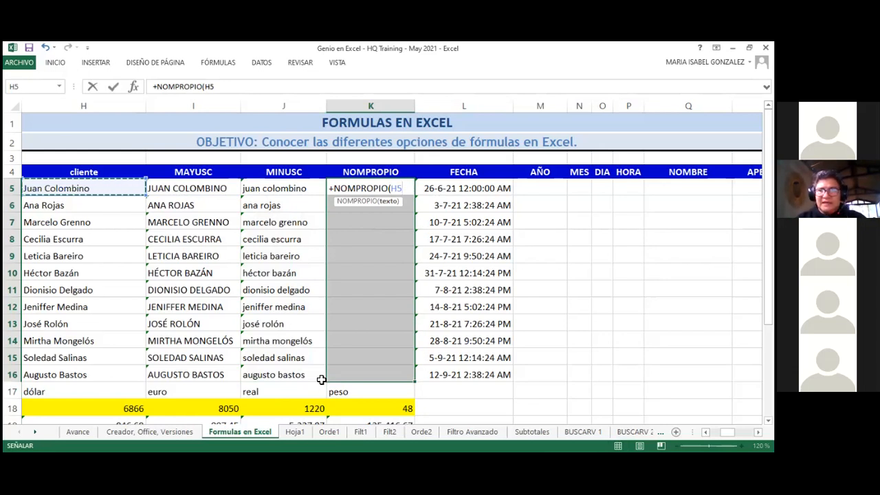
text())
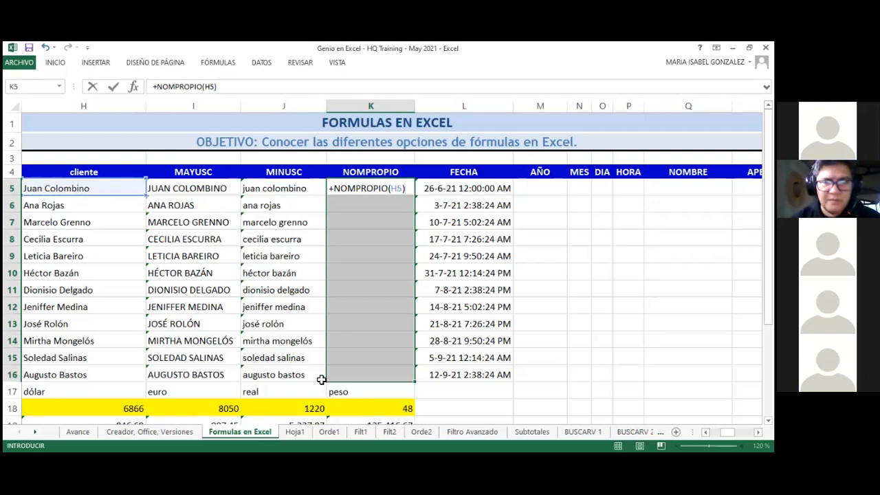
Step: Change the NOMPROPIO argument to J5 and apply the formula to the whole selected range K5:K16
key(BackSpace)
key(BackSpace)
key(BackSpace)
text(j5)
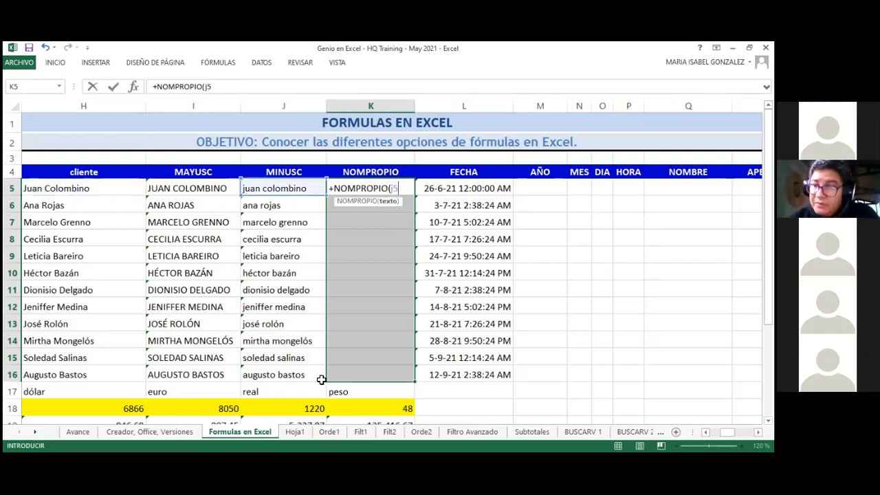
text())
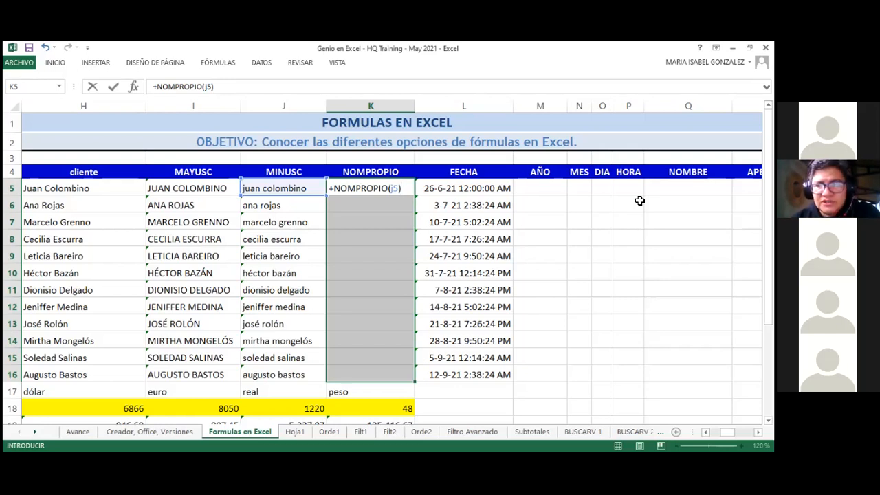
key(Return)
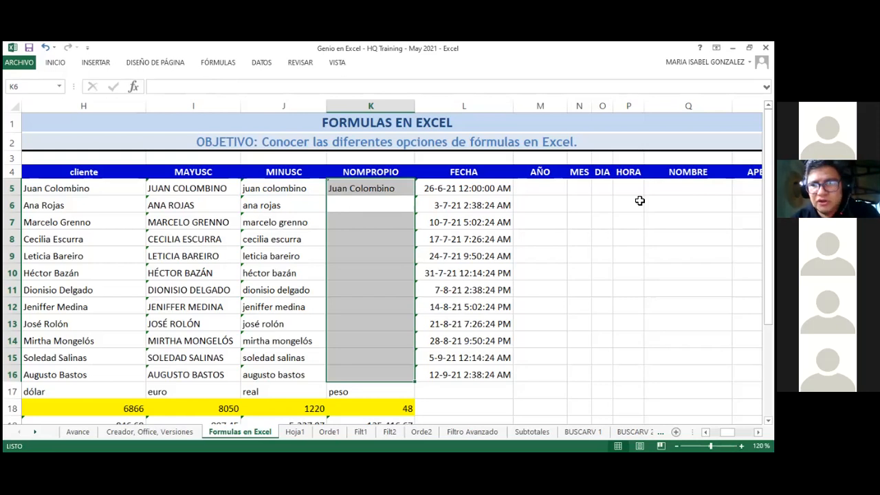
key(shift+Return)
key(F2)
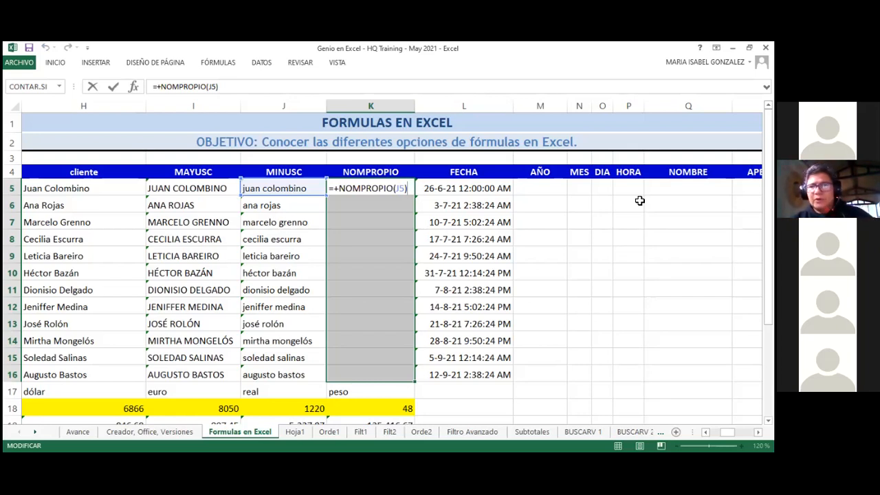
key(ctrl+Return)
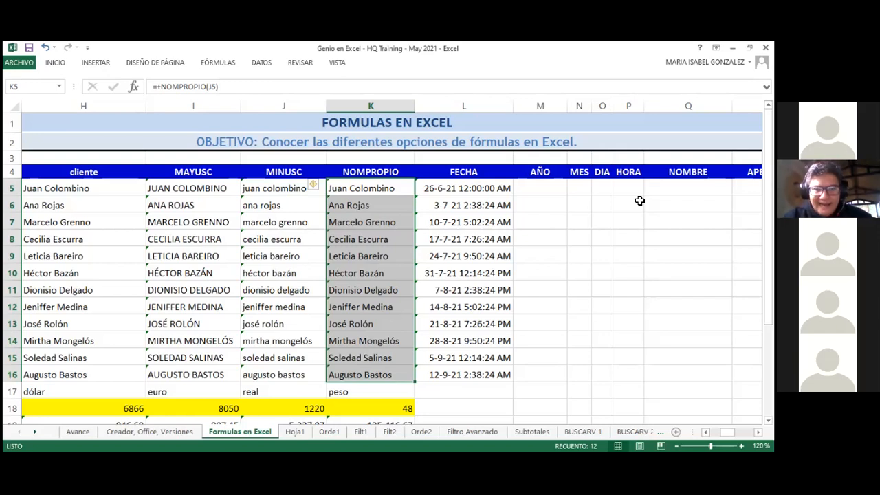
Step: Hide columns L to P, from FECHA to HORA
key(Right)
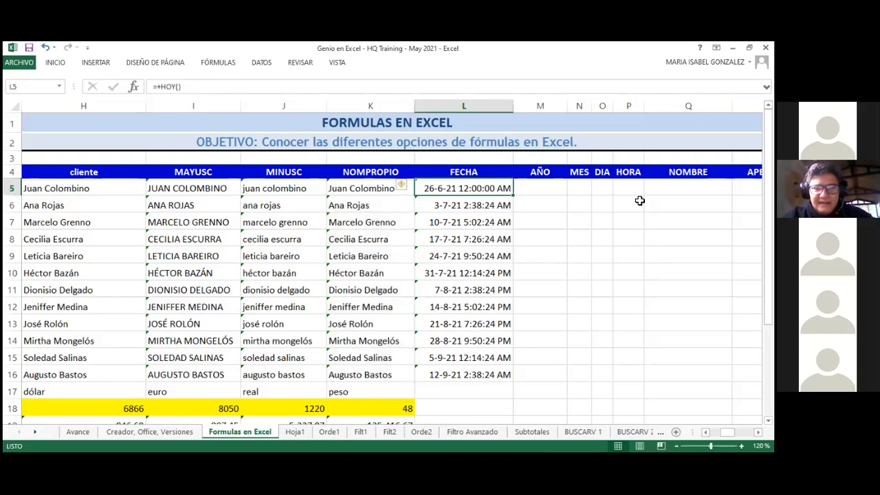
key(shift+Right)
key(shift+Right)
key(shift+Right)
key(shift+Right)
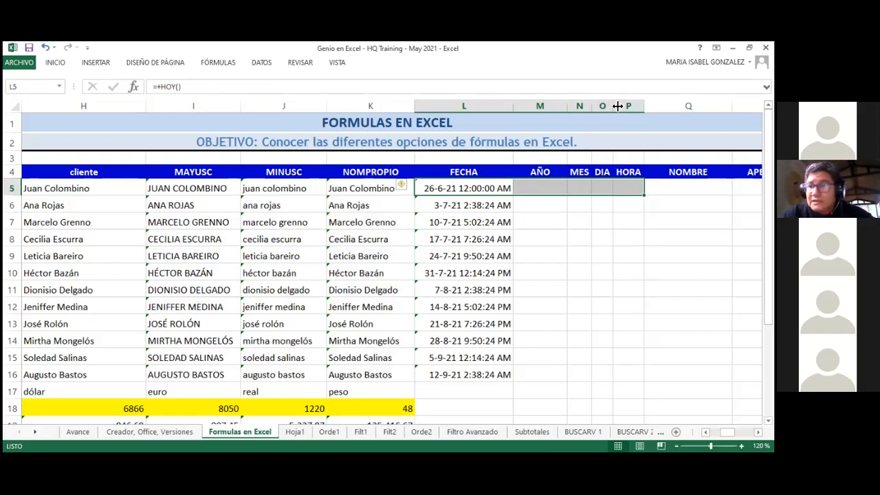
key(ctrl+space)
key(ctrl+0)
click(453, 193)
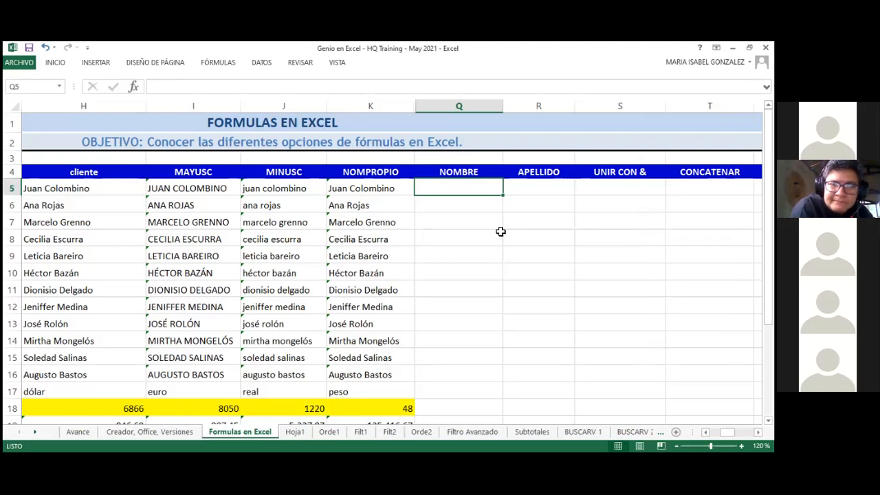
text(+)
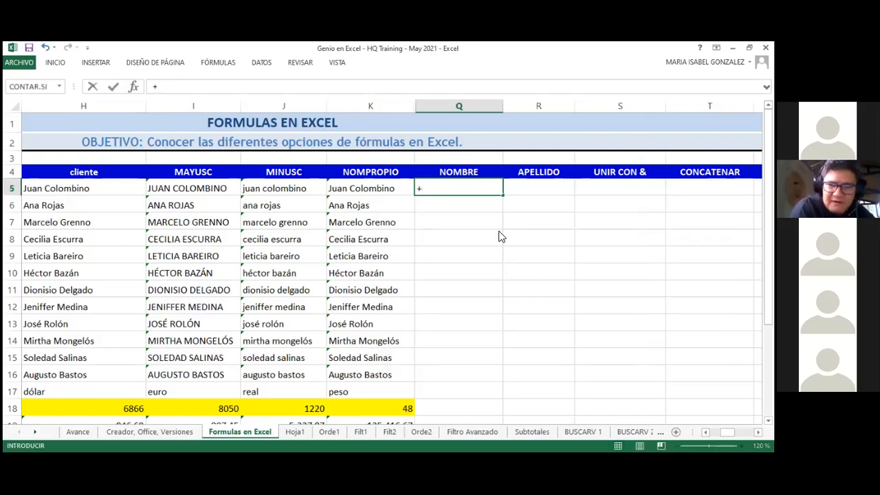
text(e)
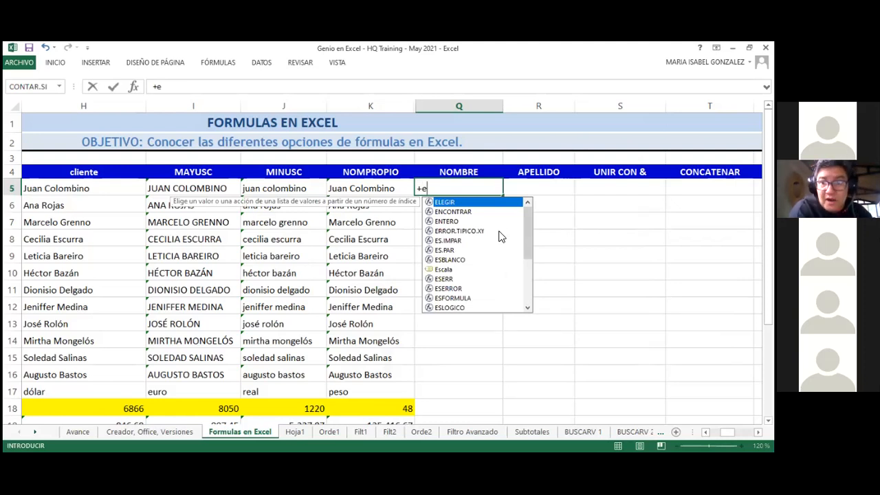
key(BackSpace)
text(te)
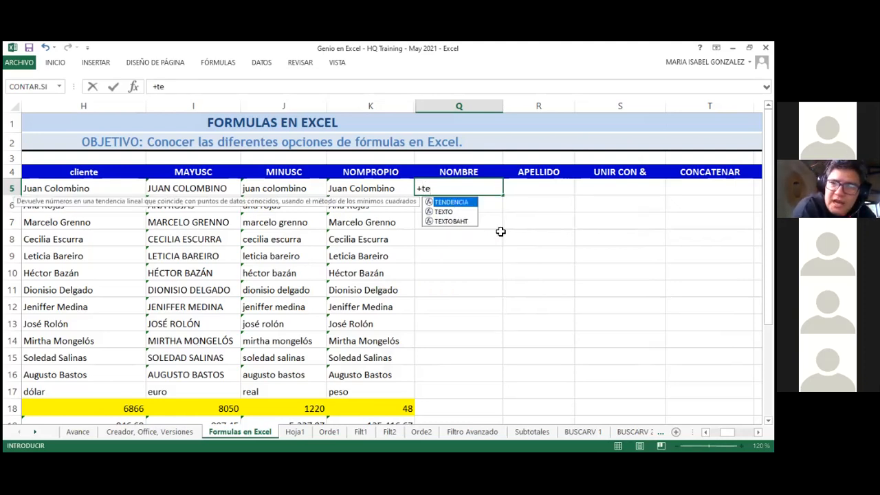
key(Escape)
key(Escape)
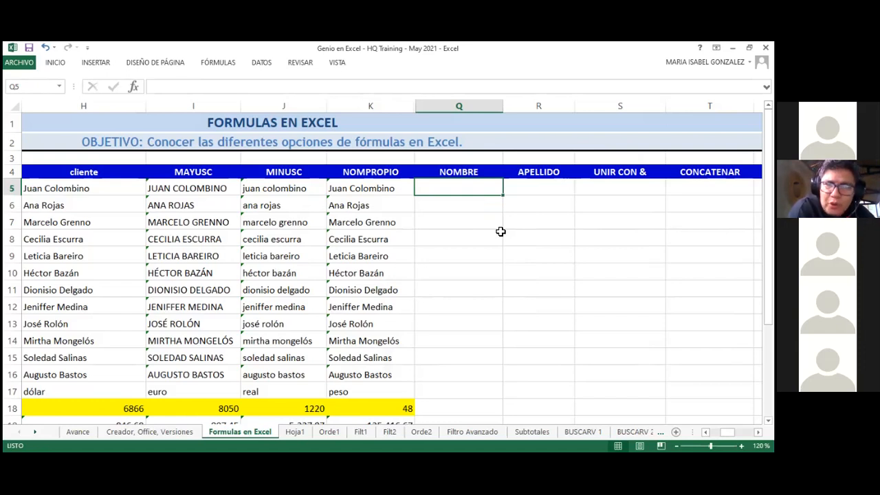
Step: Copy the proper-case names in K5:K16 and paste them as values only into the NOMBRE column from Q5
key(Down)
key(Up)
key(Left)
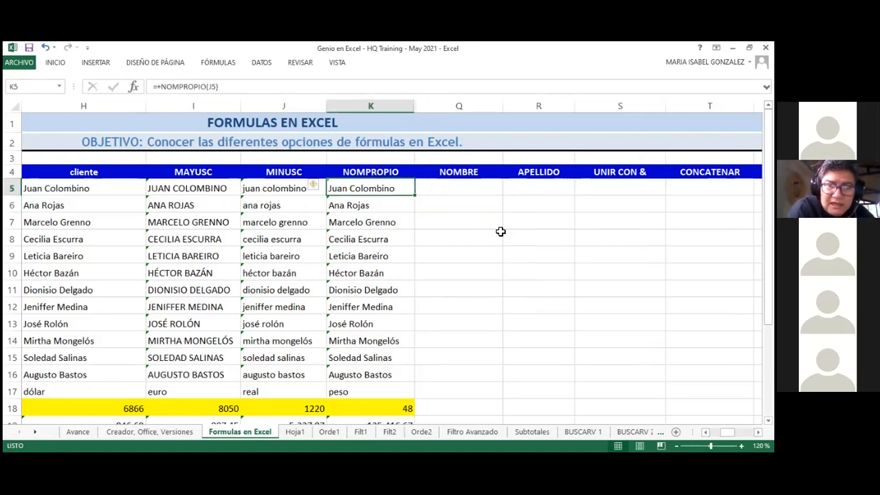
key(ctrl+shift+Down)
key(shift+Up)
key(shift+Up)
key(shift+Up)
key(shift+Up)
key(shift+Up)
key(shift+Up)
key(shift+Up)
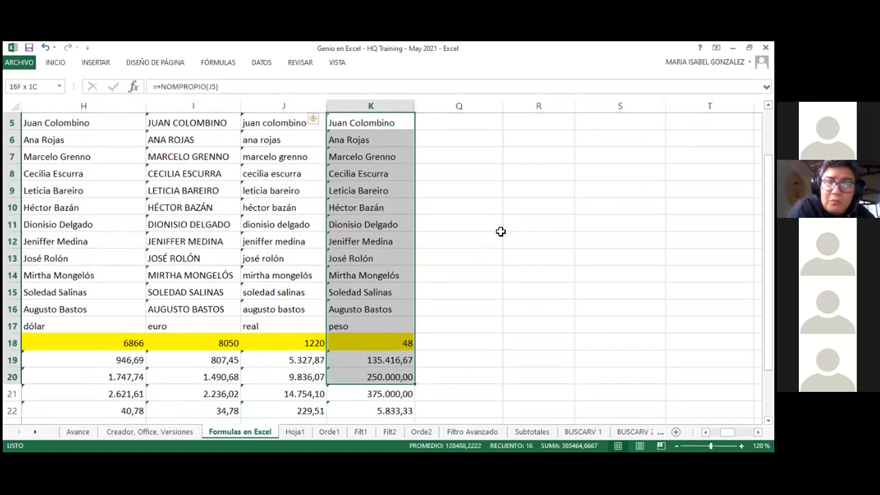
key(shift+Down)
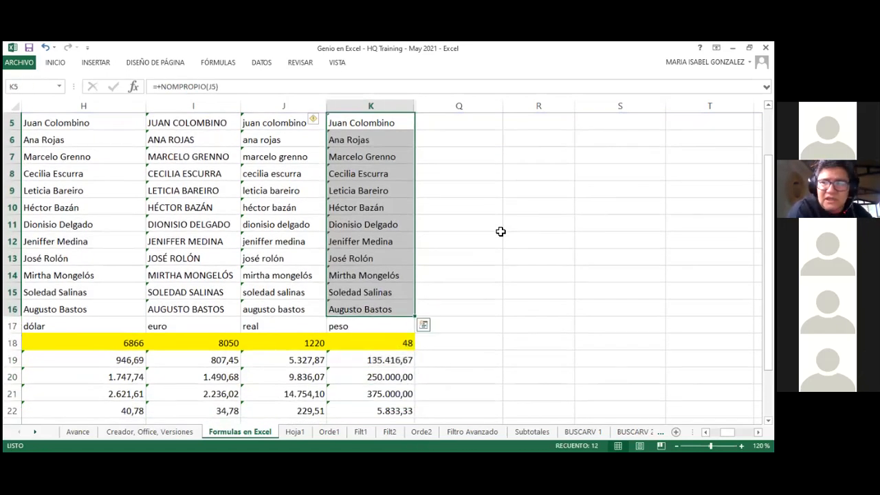
scroll(500, 231, up, 2)
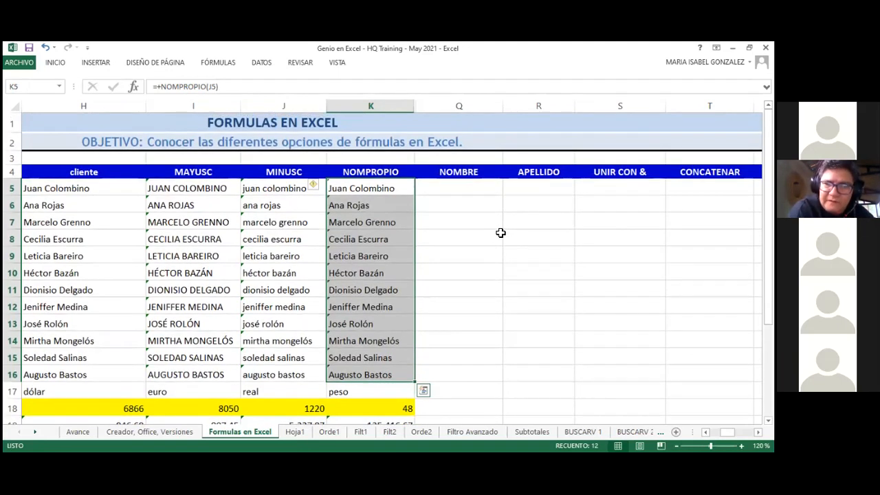
key(ctrl+c)
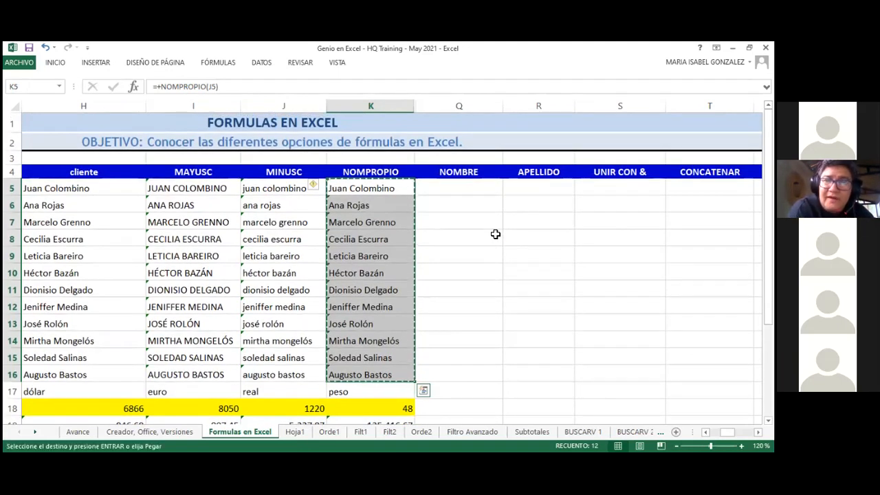
right_click(472, 188)
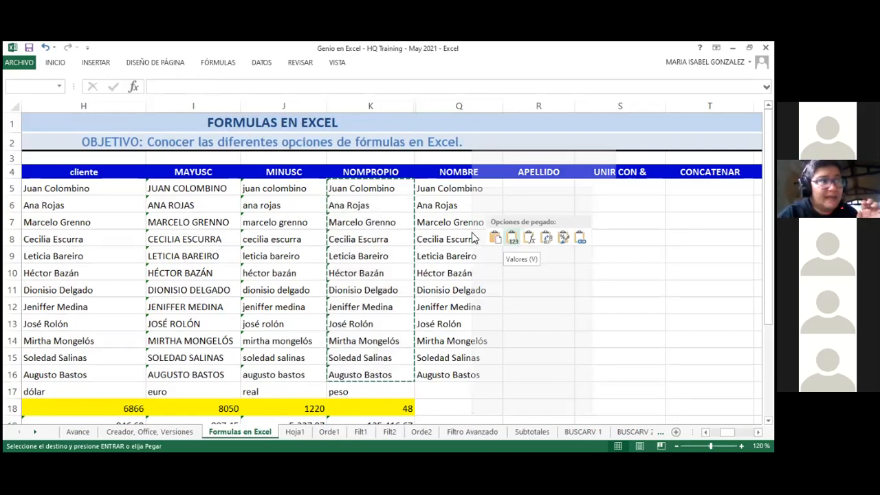
click(516, 239)
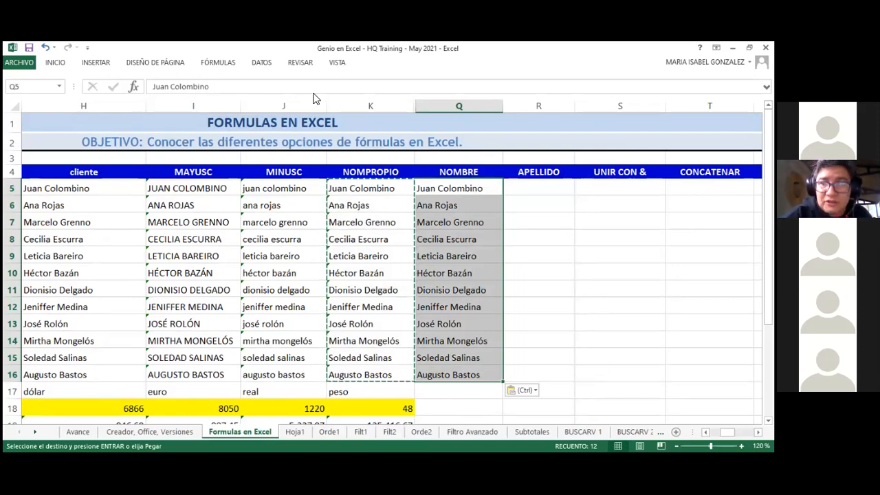
Step: Select the pasted names in Q5:Q16 of the NOMBRE column, end copy mode and keep the ribbon expanded
click(532, 206)
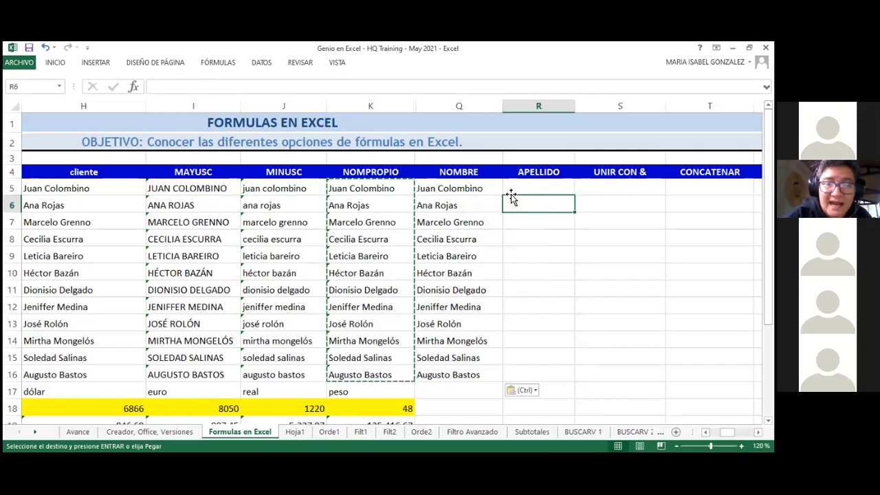
key(Up)
key(Left)
key(ctrl+shift+Down)
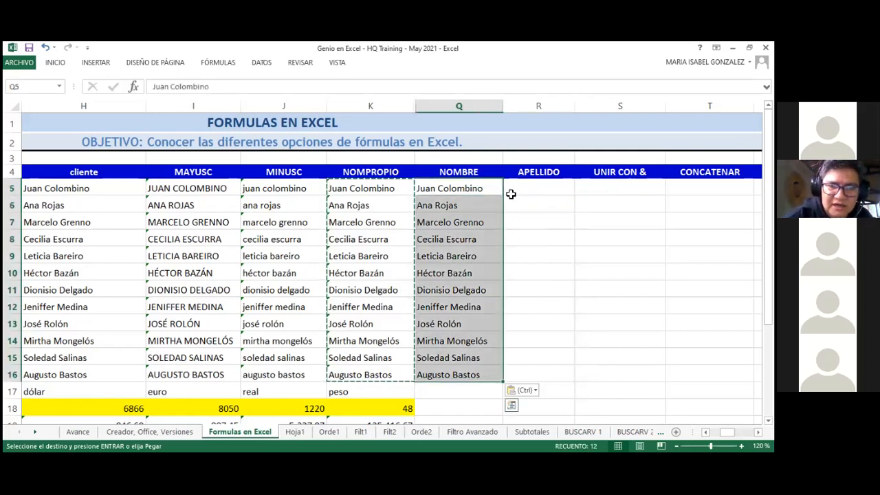
key(Escape)
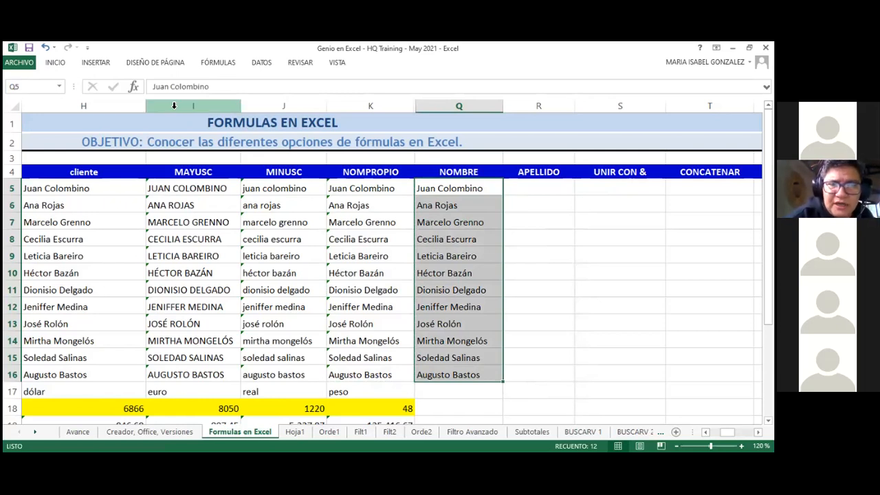
click(218, 63)
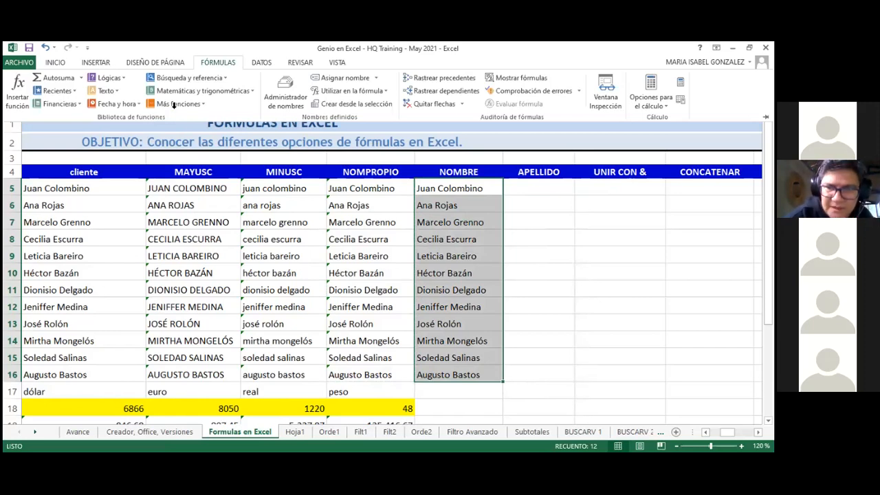
double_click(221, 63)
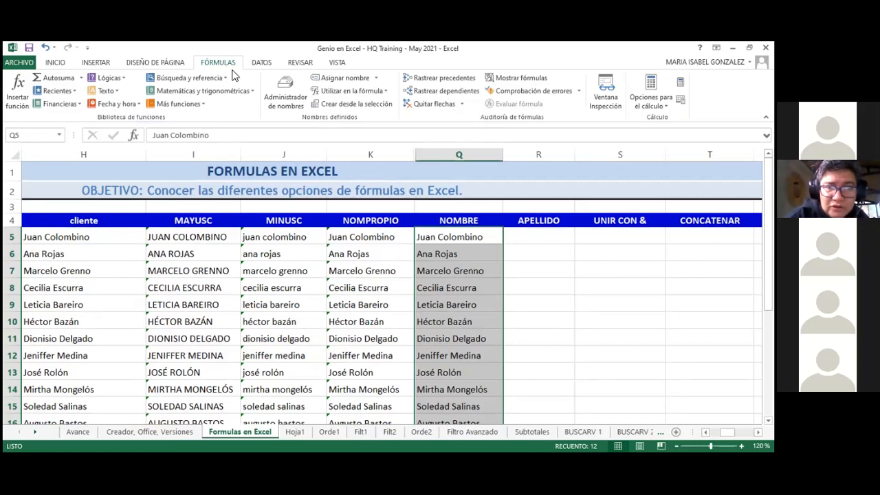
Step: Start Text to Columns on Q5:Q16 with the De ancho fijo option and place a column break at about position 8
click(260, 67)
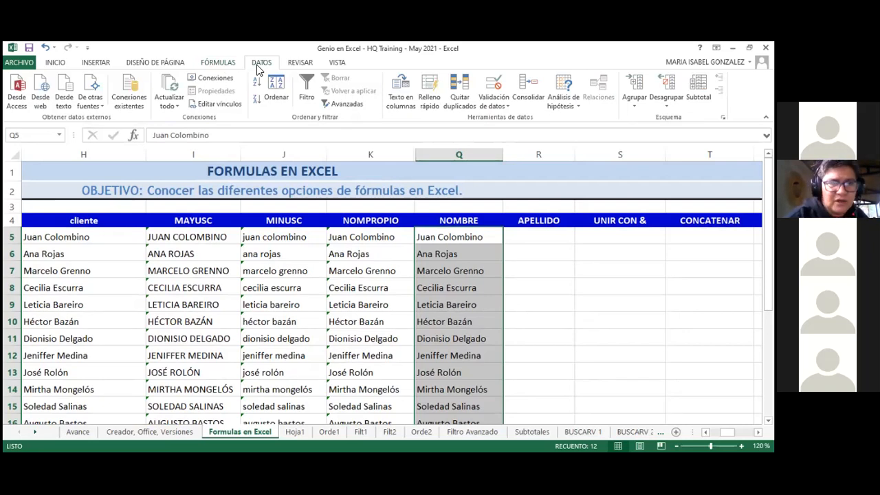
click(402, 102)
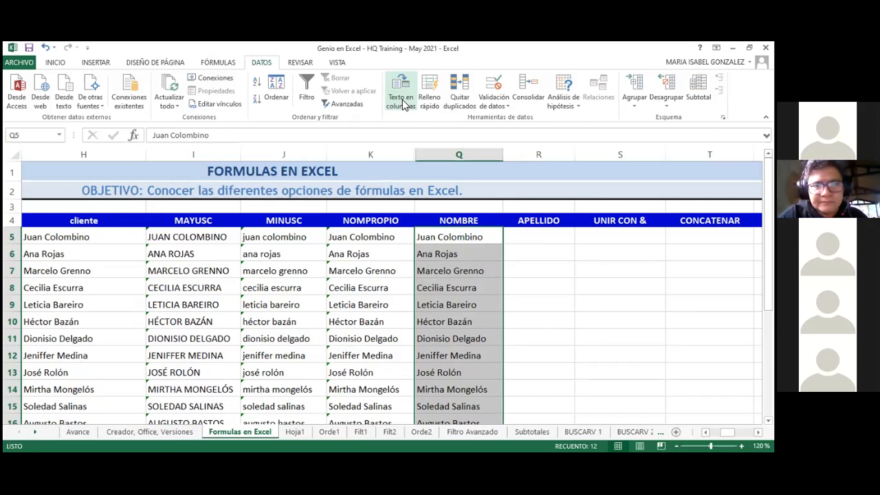
click(402, 99)
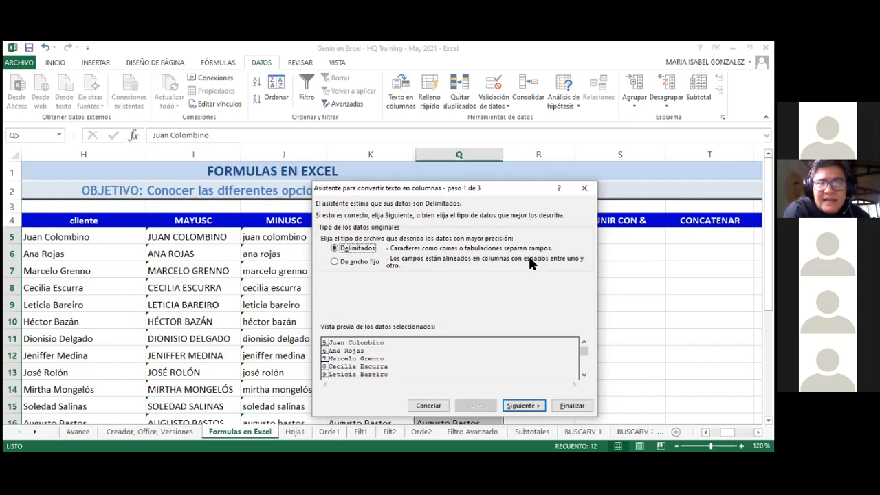
click(338, 262)
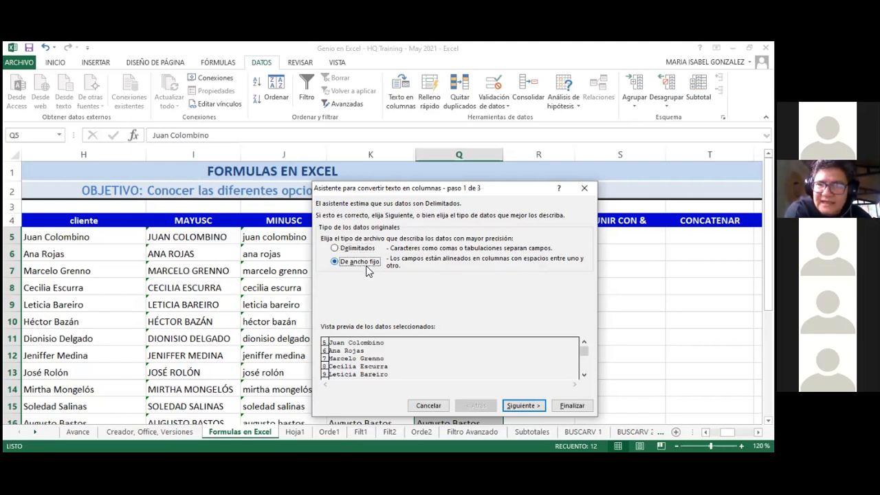
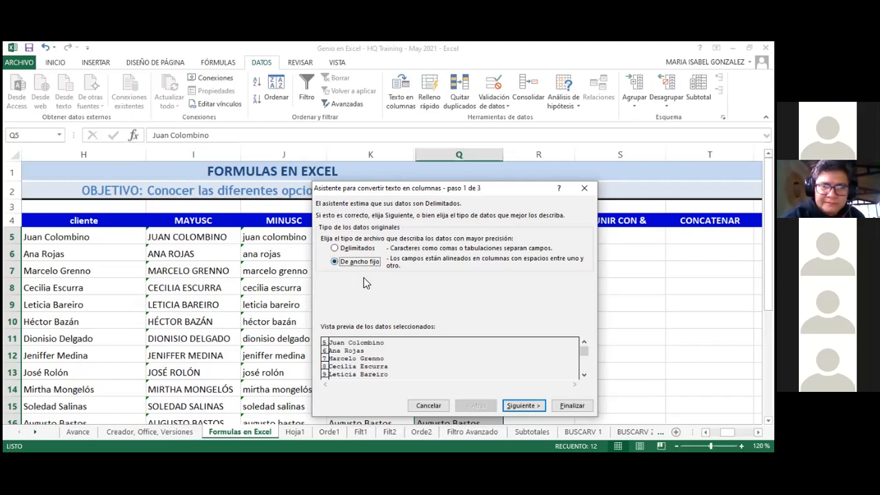
click(524, 406)
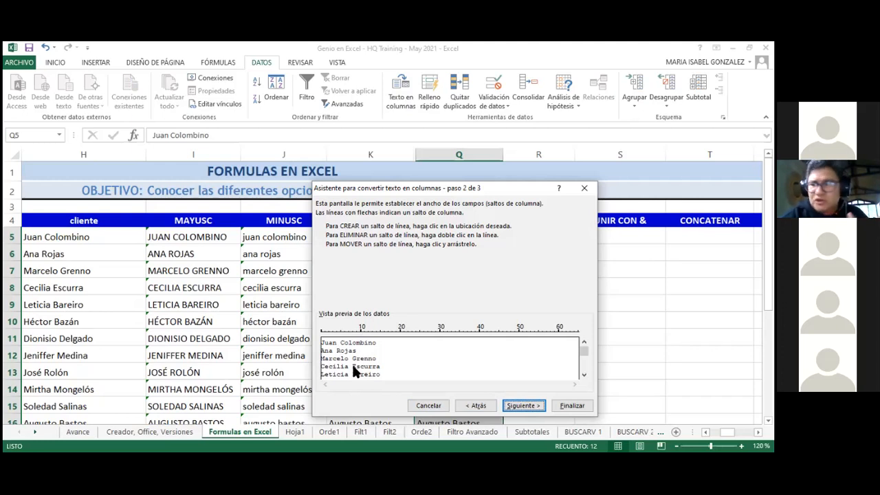
click(363, 330)
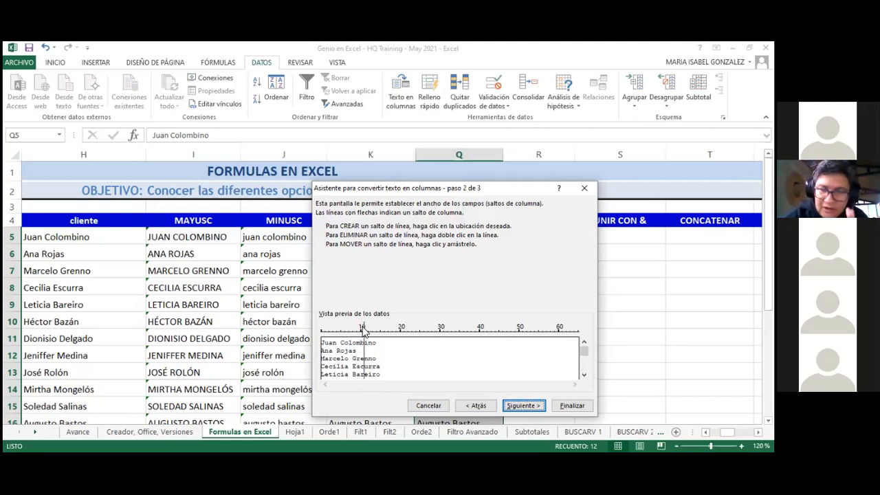
drag(363, 329, 355, 334)
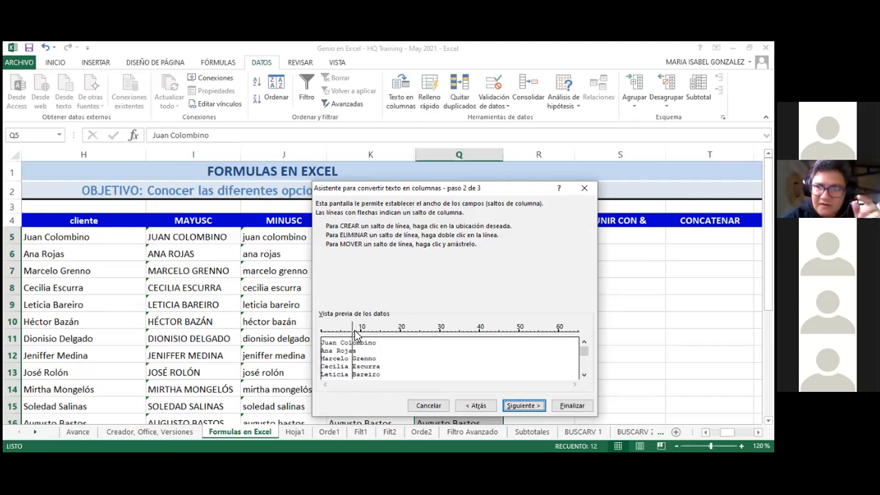
drag(355, 331, 355, 332)
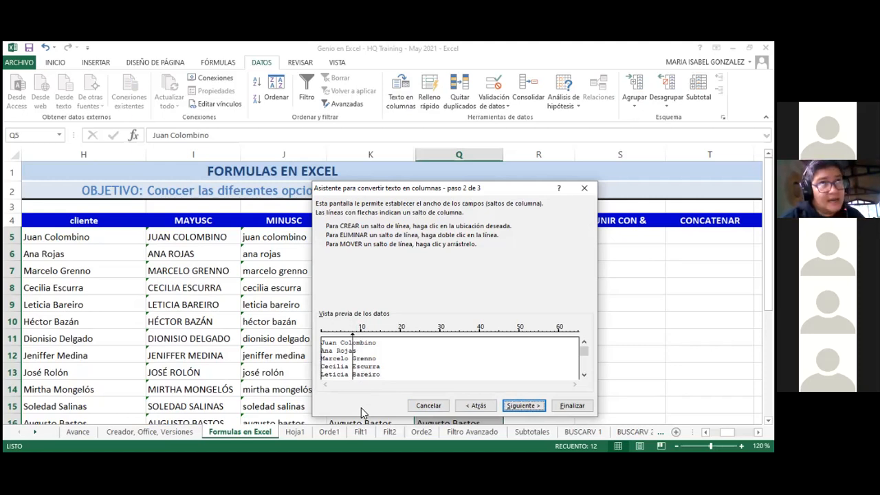
Step: Examine in the data preview where the fixed-width break cuts the names in the rest of the list
drag(587, 354, 587, 363)
click(583, 375)
click(583, 375)
click(584, 376)
click(586, 342)
click(586, 342)
click(586, 342)
click(586, 342)
click(586, 341)
click(586, 342)
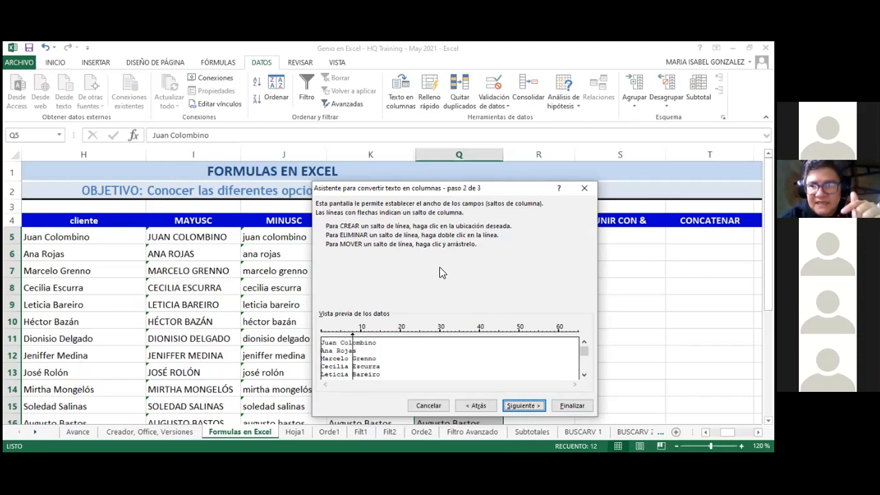
Step: Finish the fixed-width split with General format and destination Q5, and check the resulting NOMBRE and APELLIDO columns
click(521, 407)
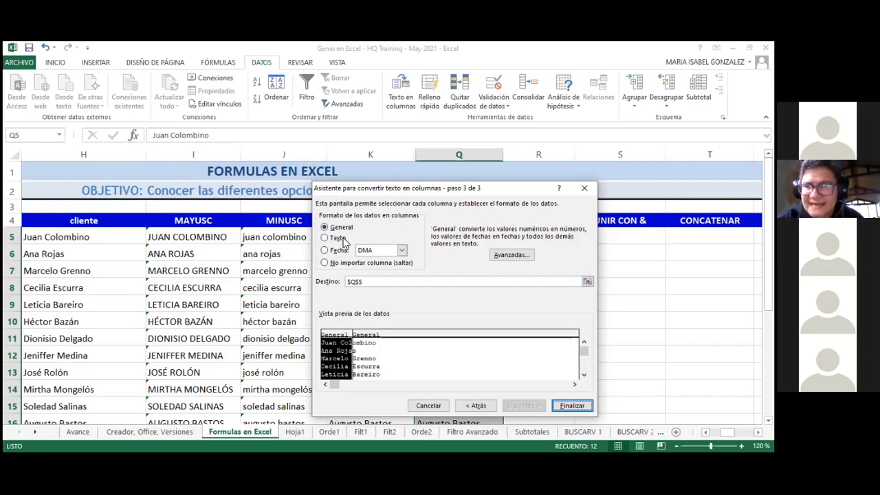
click(573, 406)
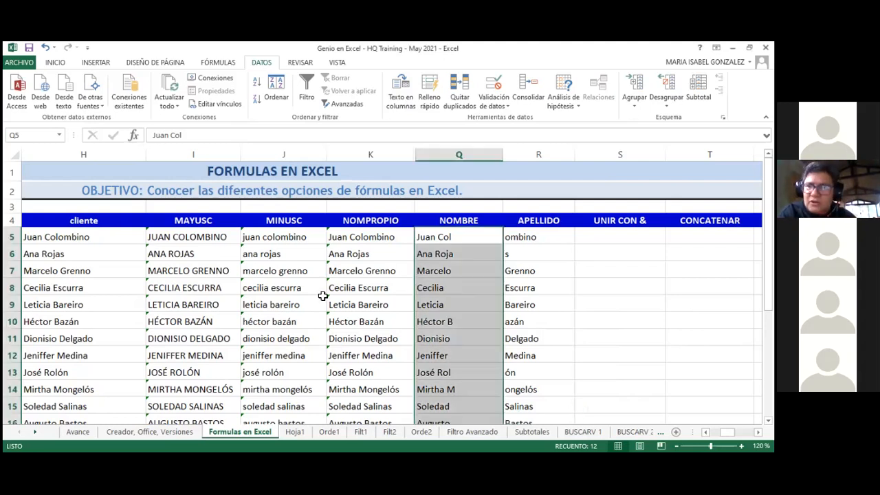
scroll(335, 289, down, 1)
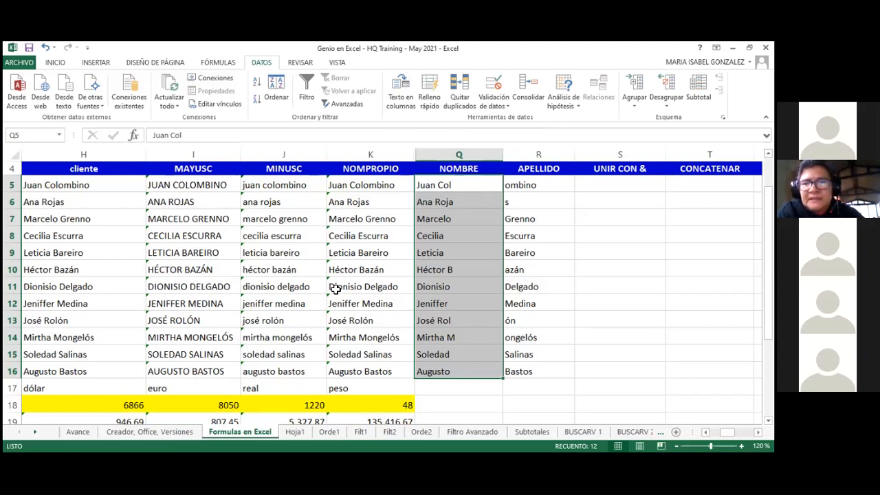
Step: Undo the fixed-width split of the names in the NOMBRE column
key(ctrl+c)
key(Escape)
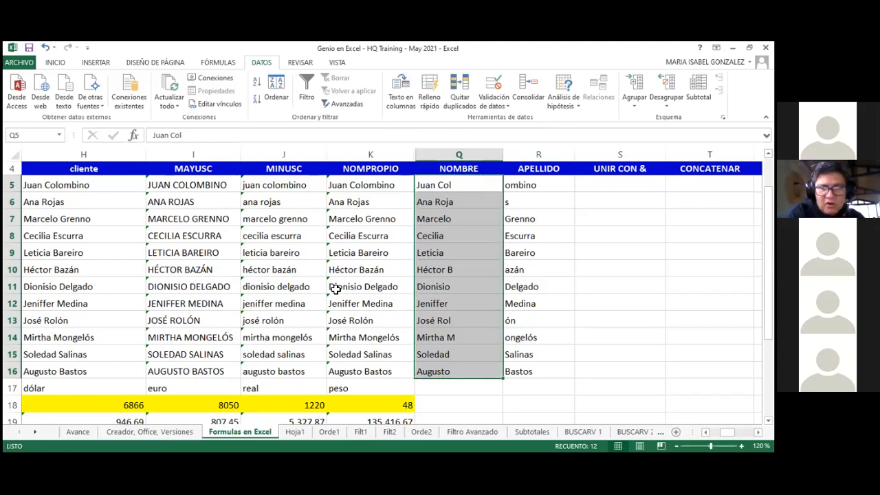
key(ctrl+z)
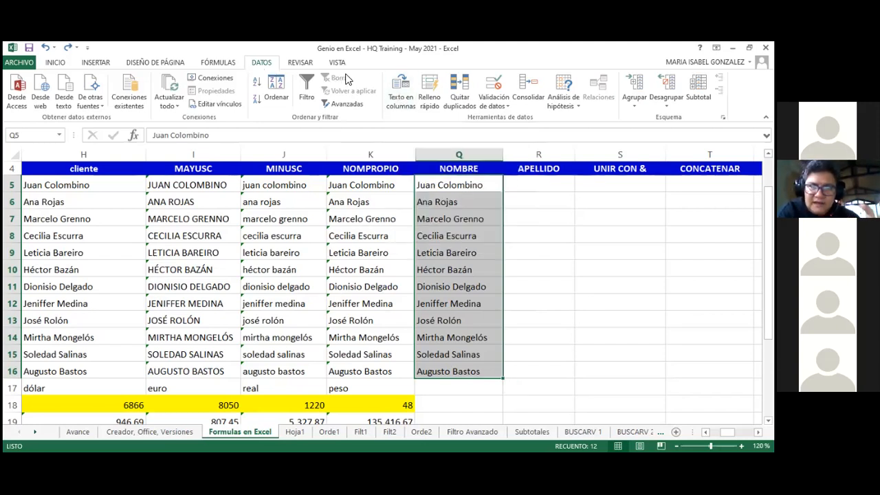
Step: Start Text to Columns on Q5:Q16 with the Delimitados option and set Espacio as the only separator instead of Tabulación
click(403, 100)
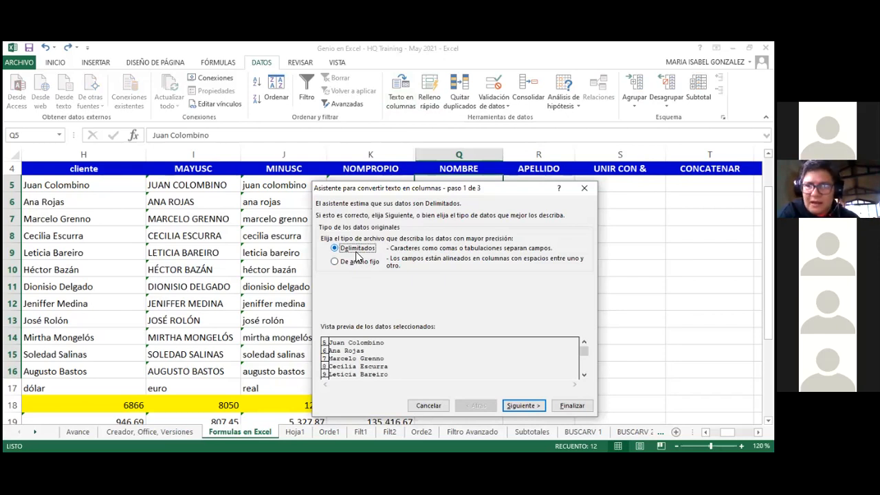
click(522, 405)
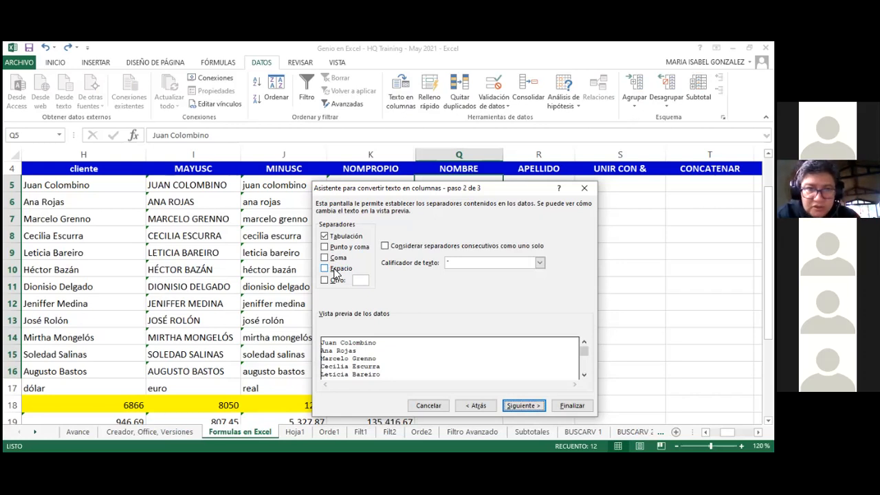
click(324, 236)
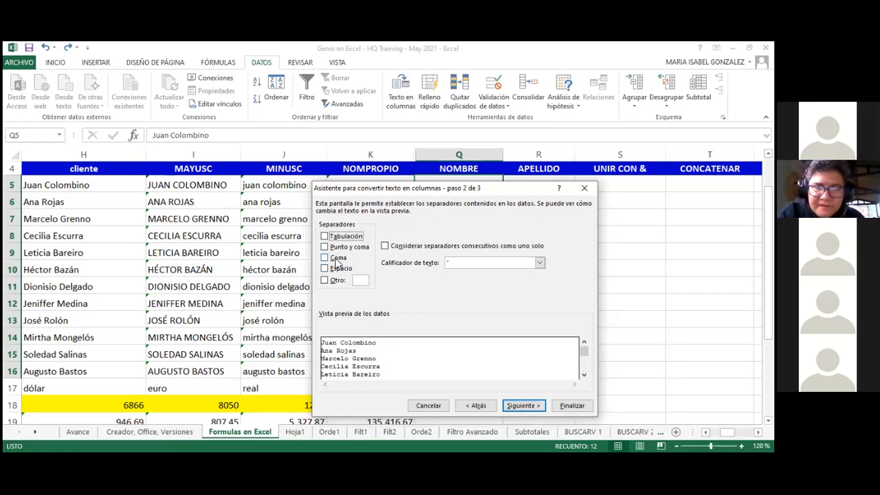
click(325, 269)
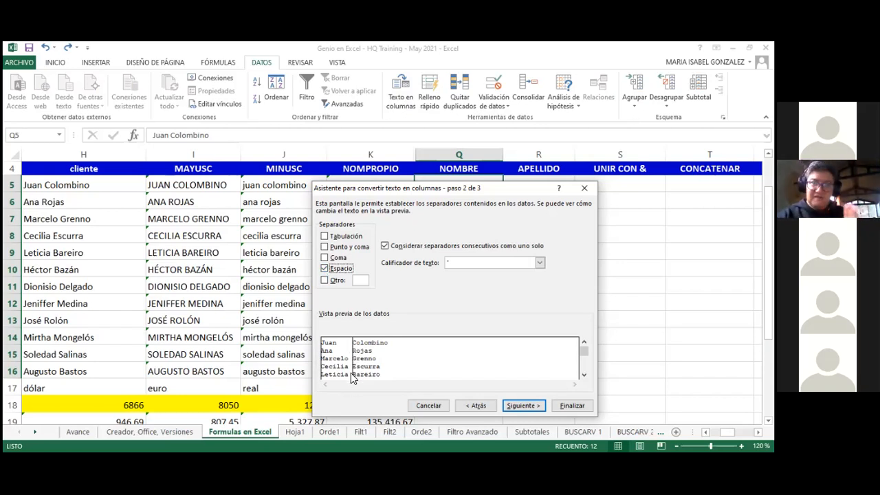
Step: Examine the data preview through the whole list to check how the space separator divides first names and surnames
click(584, 375)
click(583, 375)
click(584, 374)
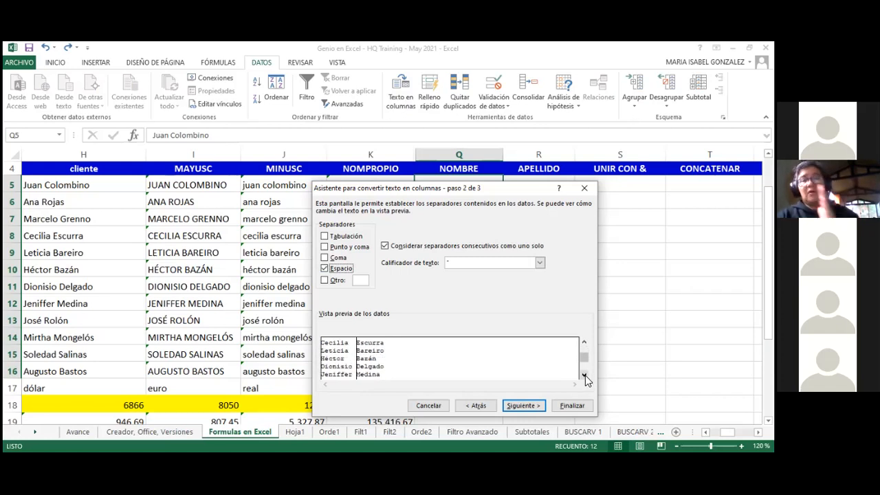
click(584, 375)
click(584, 375)
click(584, 374)
click(583, 375)
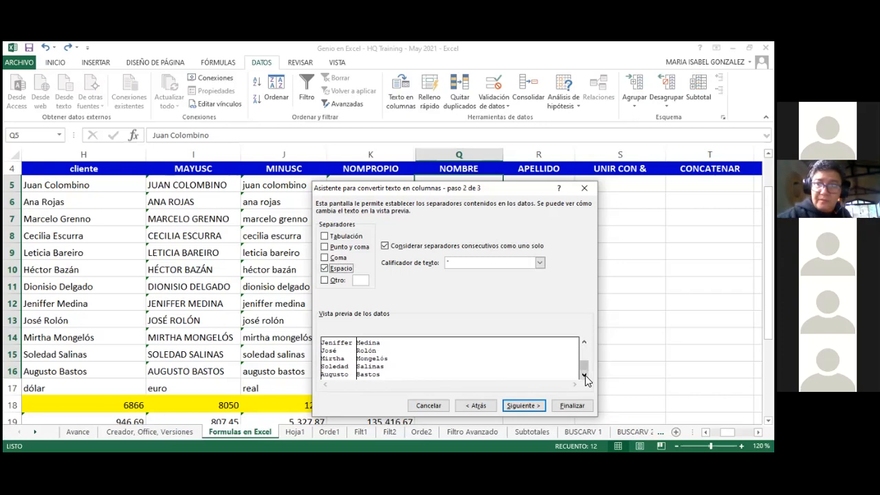
click(584, 341)
click(584, 341)
click(584, 341)
click(584, 342)
click(584, 342)
click(584, 342)
click(584, 342)
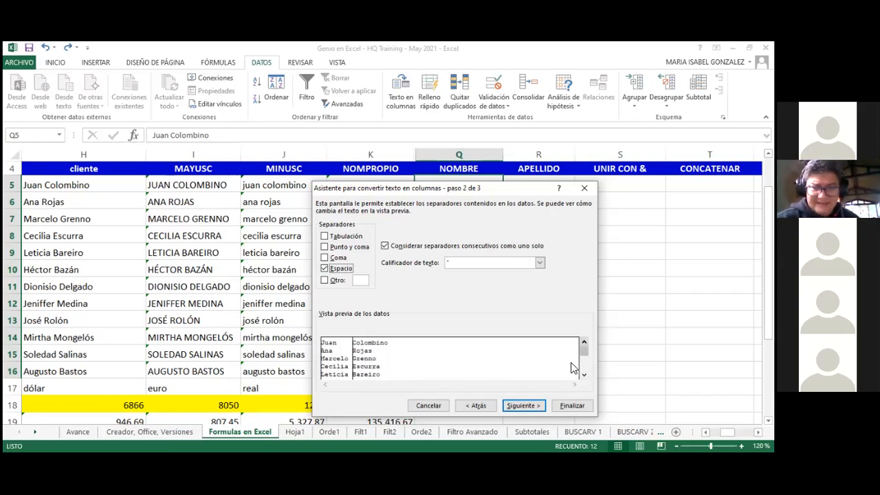
Step: Finish the space-delimited split with General format and destination Q5, filling the NOMBRE and APELLIDO columns
click(527, 406)
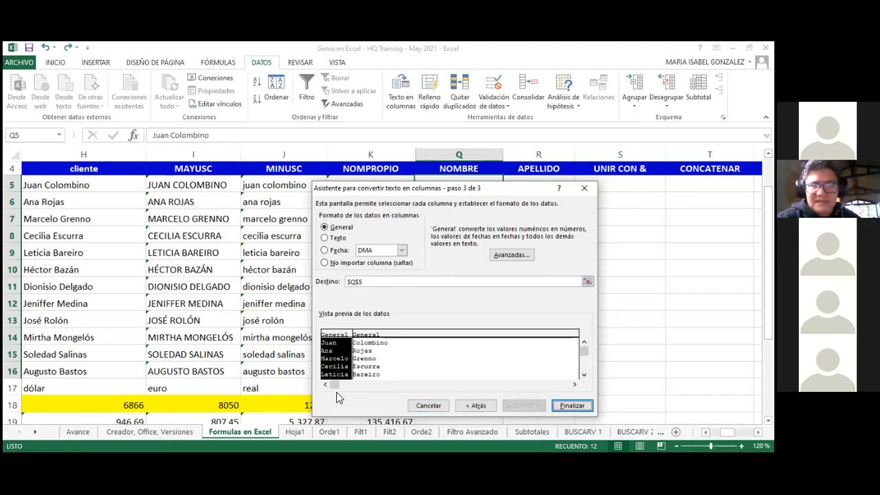
click(578, 406)
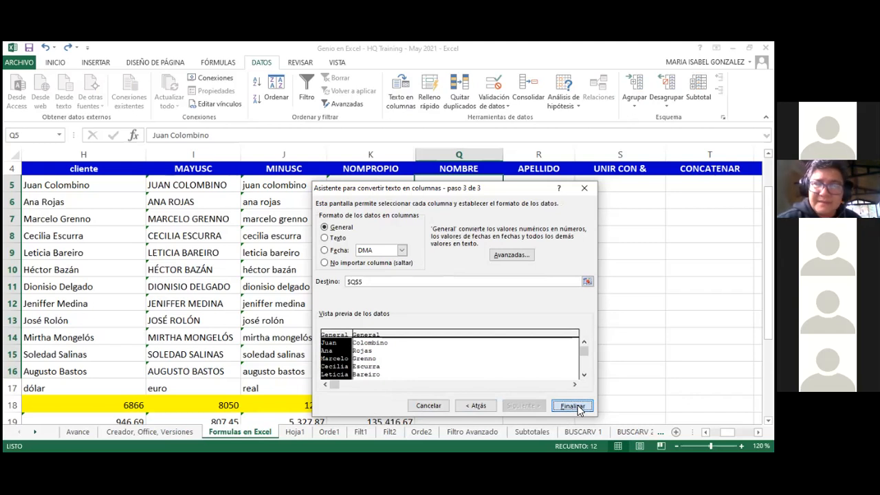
click(572, 407)
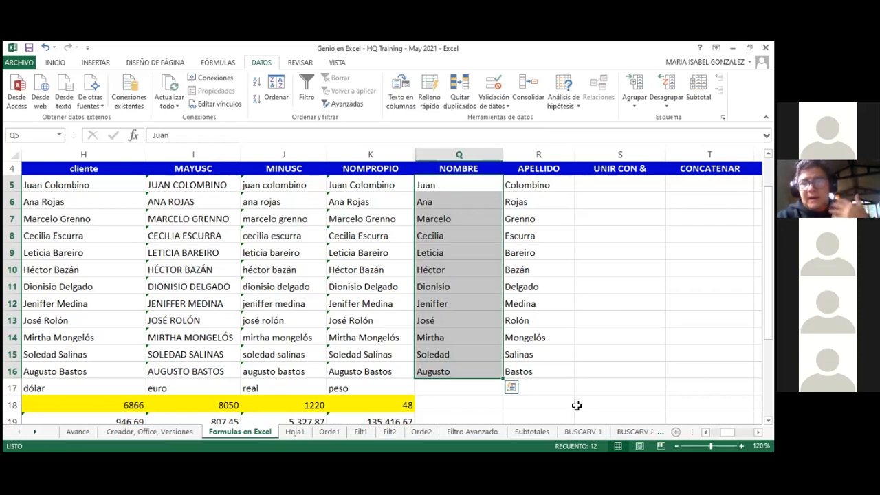
Step: Inspect the NOMPROPIO formula in K5 without changing it, and select the range K5:K16
click(360, 190)
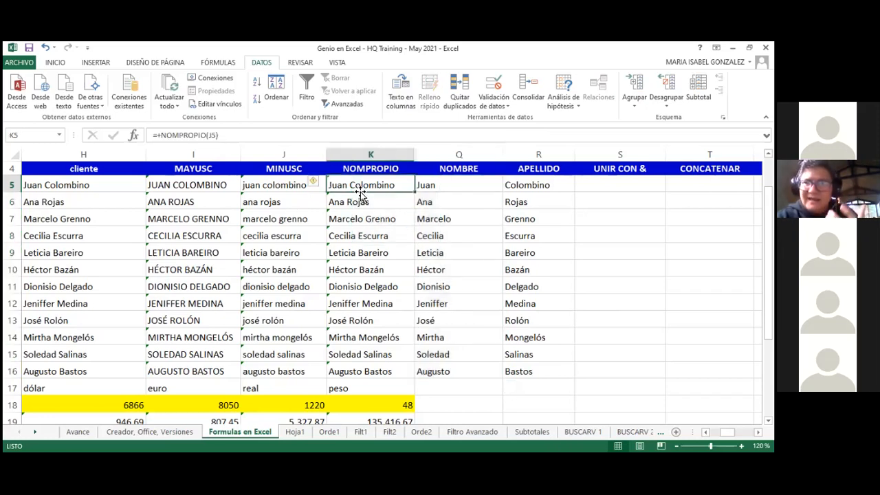
click(236, 137)
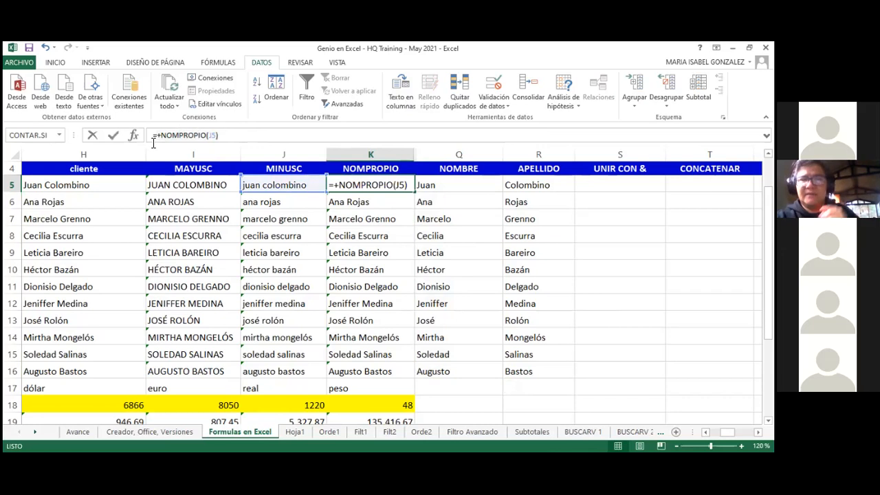
drag(218, 135, 153, 135)
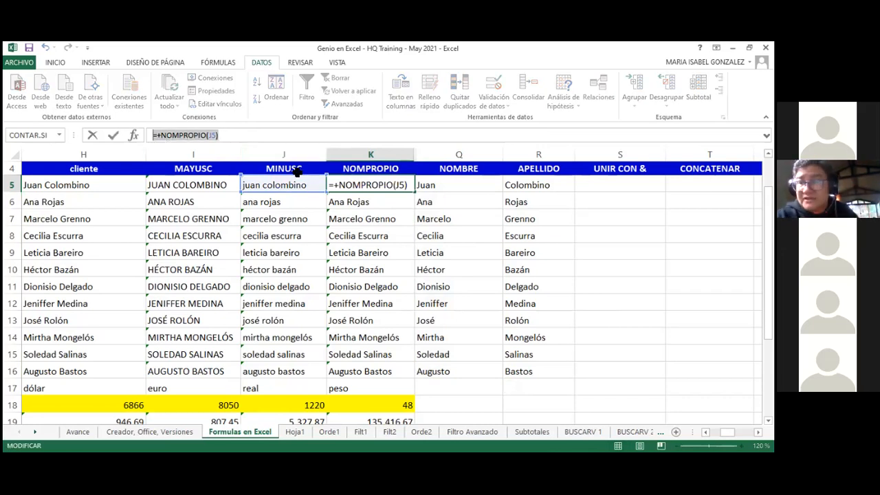
key(Escape)
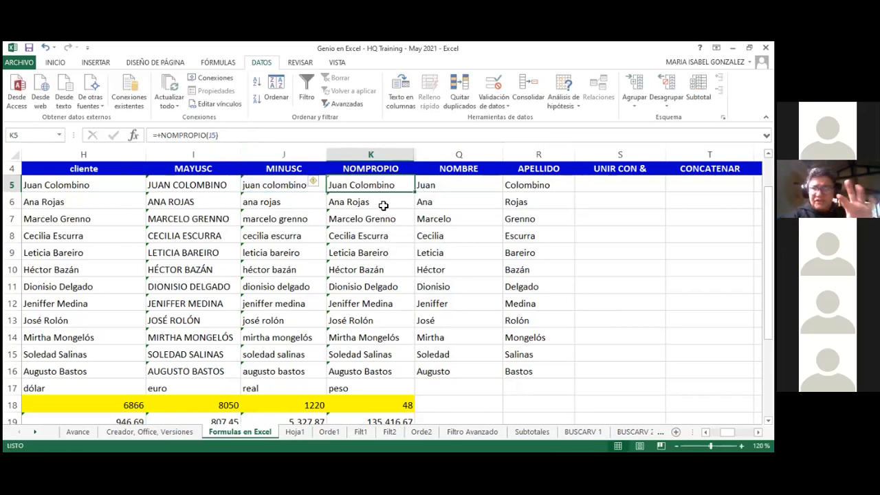
drag(377, 184, 383, 369)
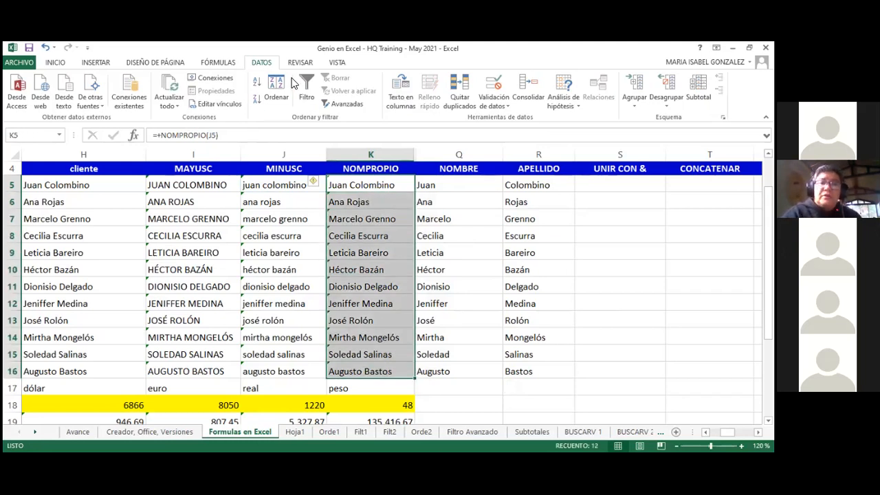
click(396, 93)
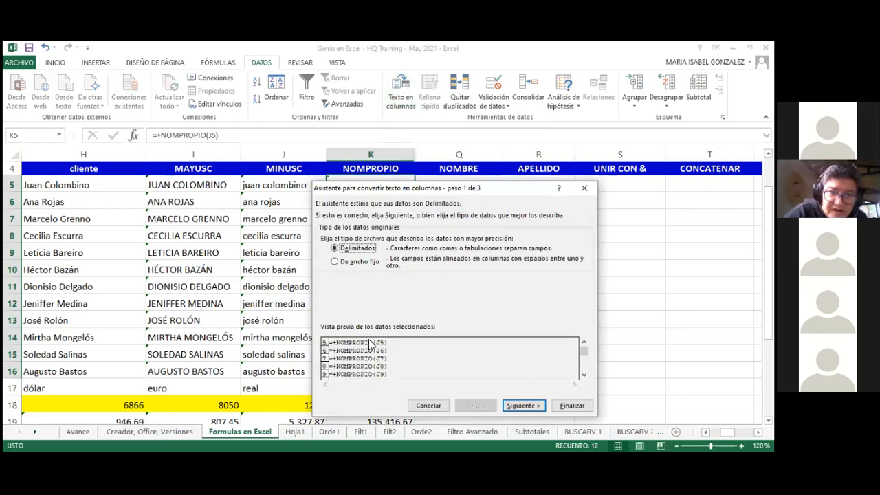
click(358, 262)
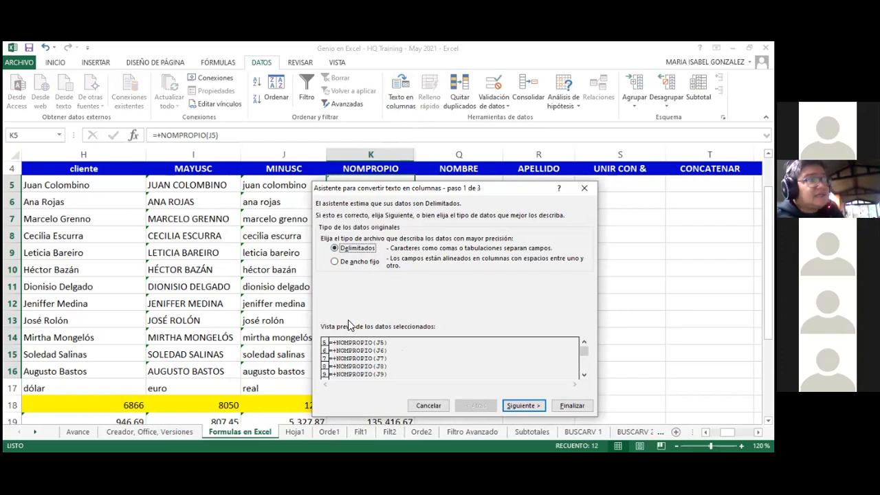
click(427, 411)
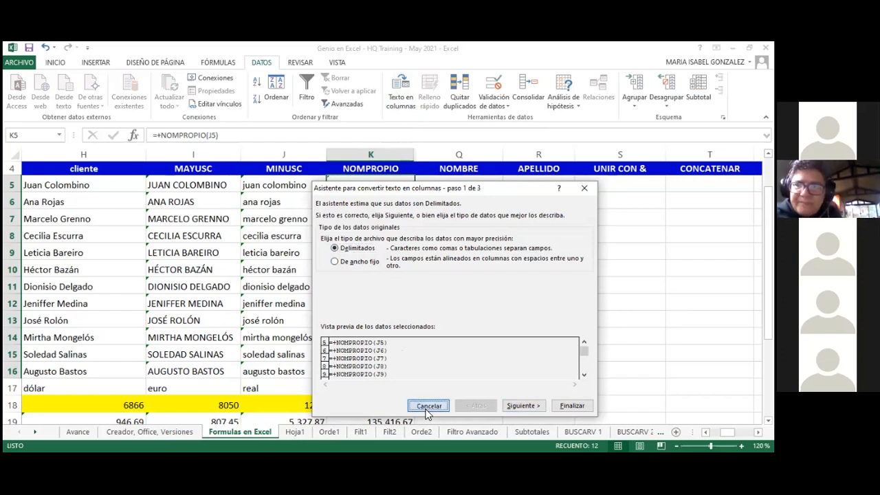
Step: Enter the formula +R5&Q5 in S5 under UNIR CON & to join the surname and first name
click(443, 188)
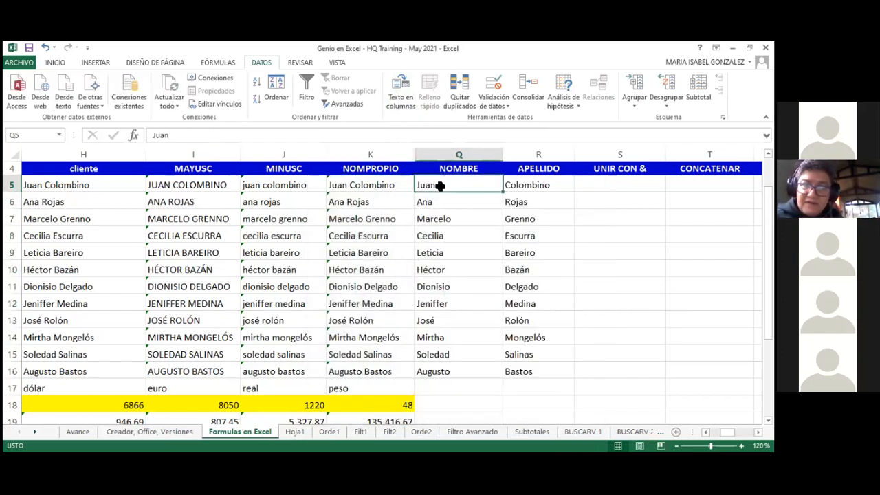
click(367, 184)
drag(427, 185, 447, 372)
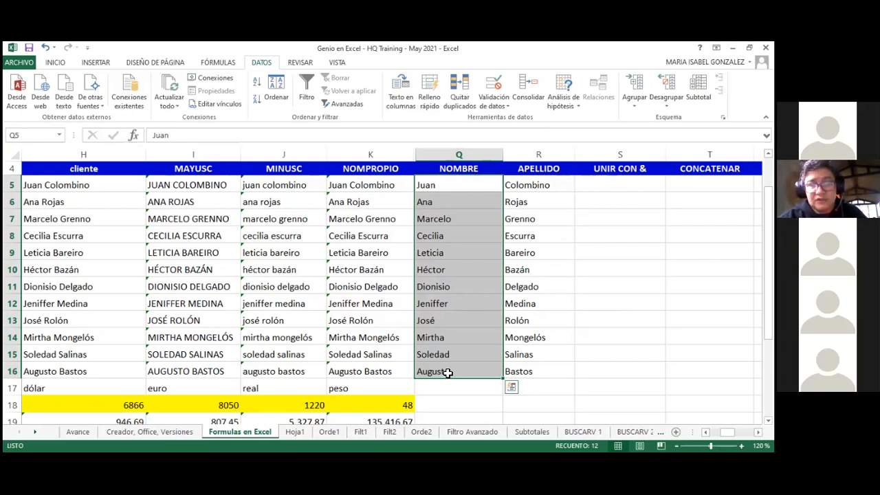
key(Right)
key(Right)
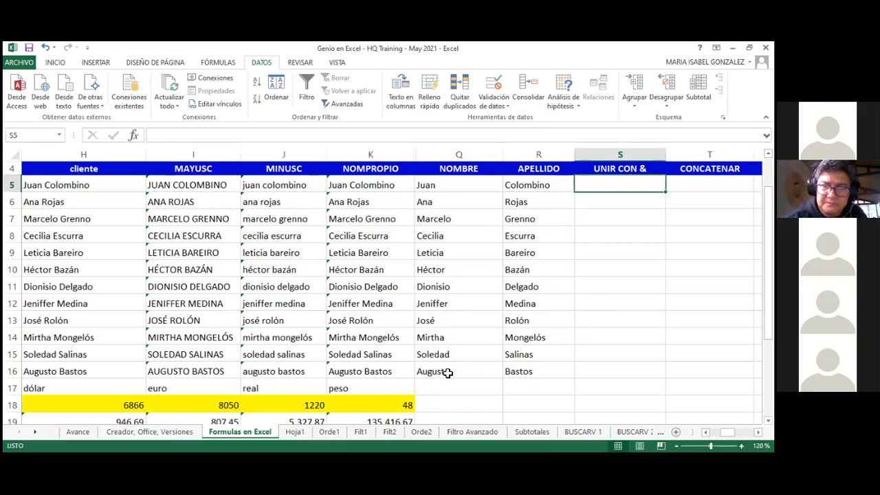
text(+)
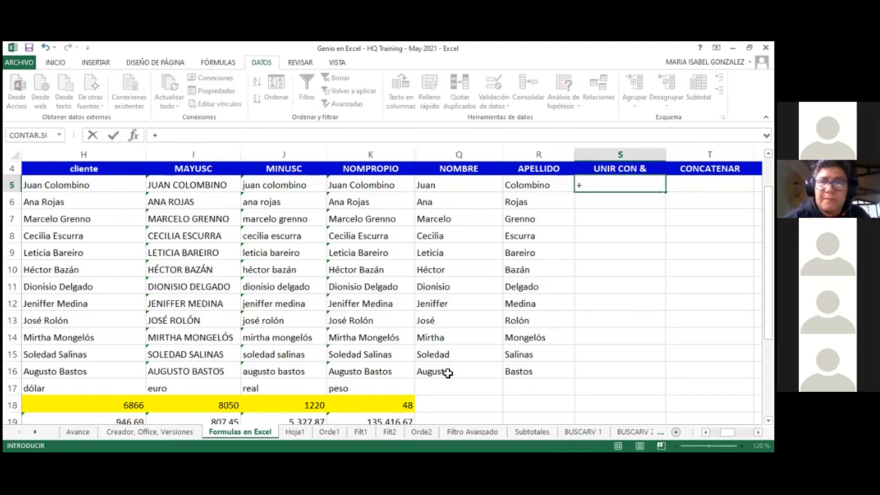
key(Left)
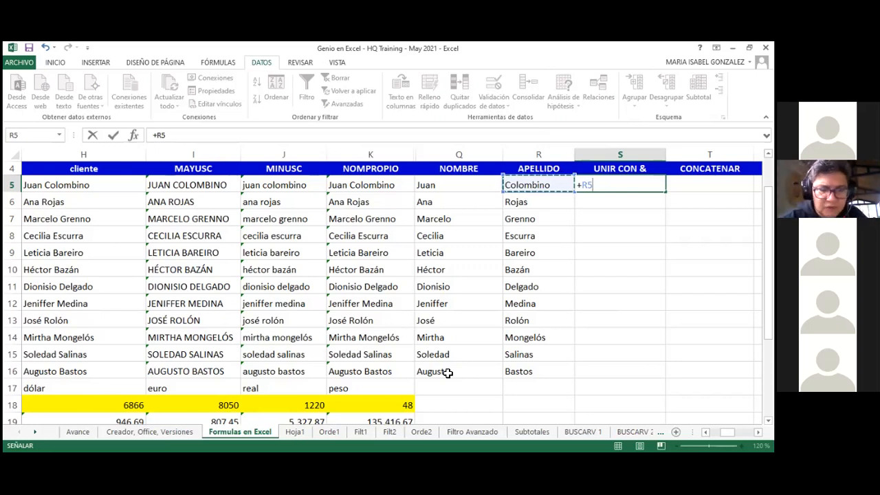
text(&)
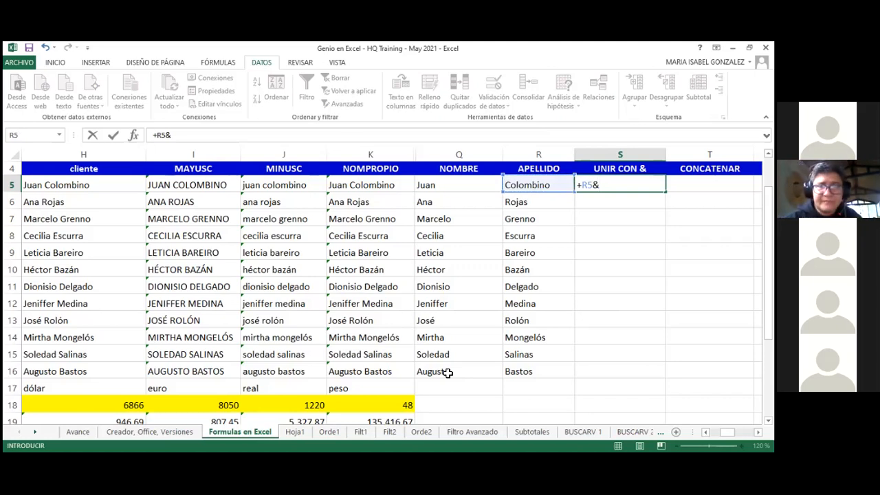
key(Left)
key(Left)
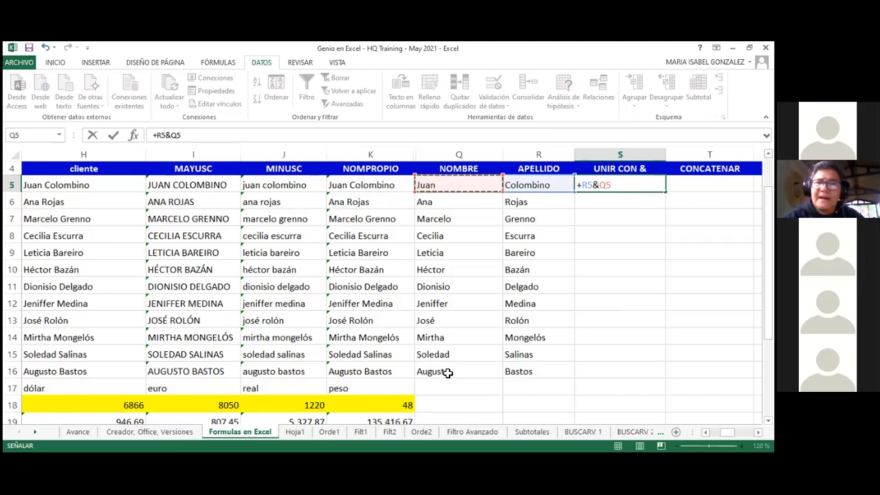
key(Return)
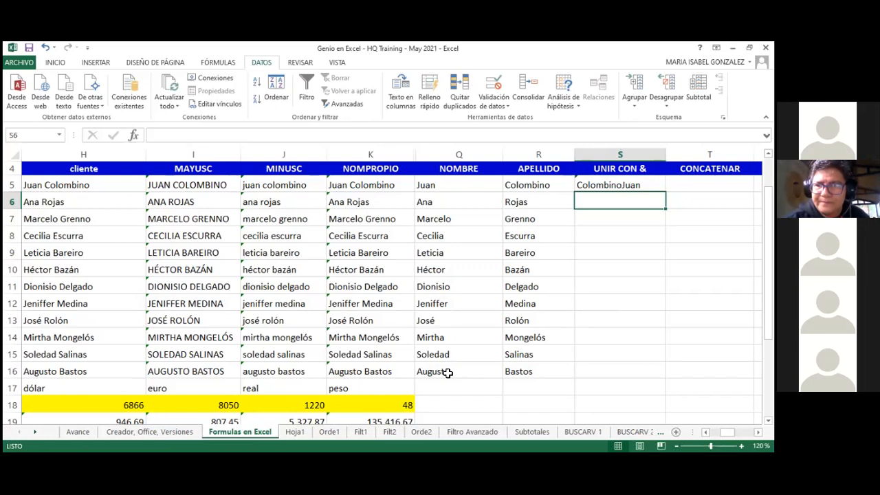
Step: Open the joining formula in S5 for editing
key(Up)
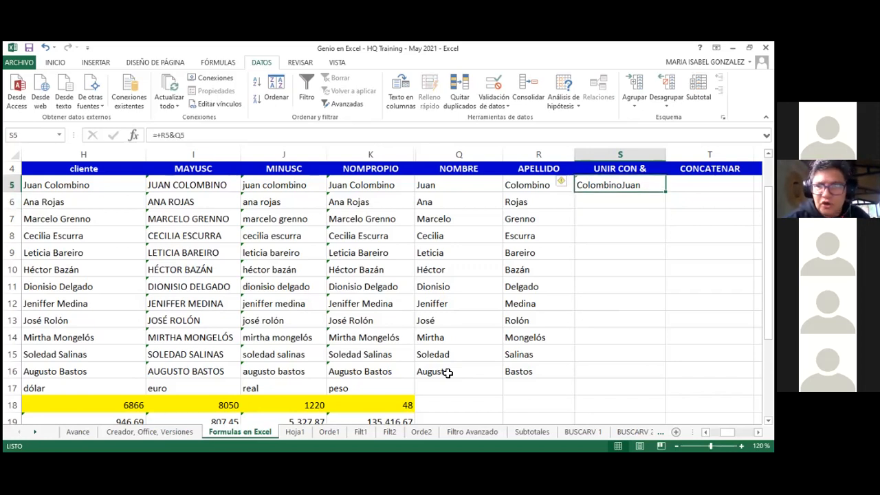
key(F2)
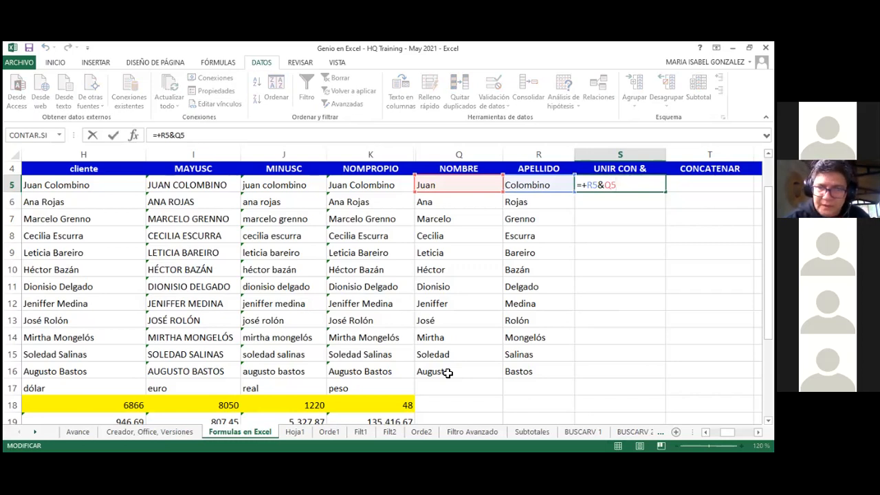
key(Left)
key(Left)
key(Left)
text("")
key(Left)
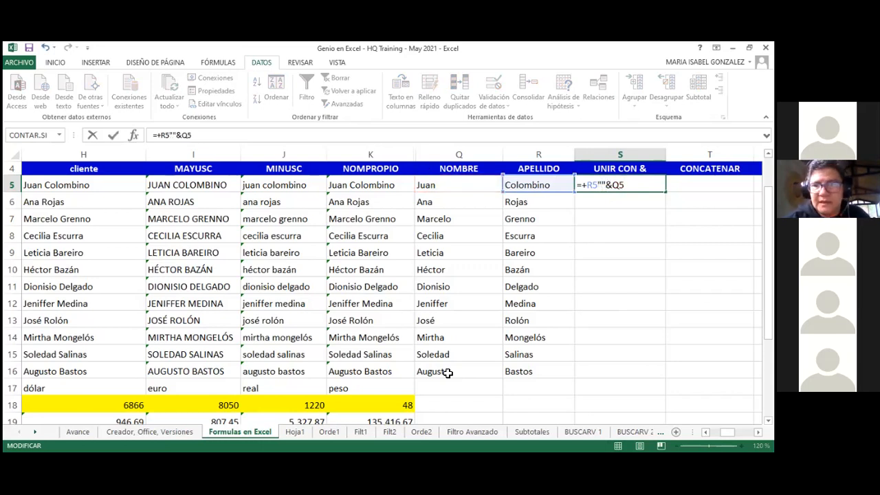
key(BackSpace)
key(Delete)
key(Right)
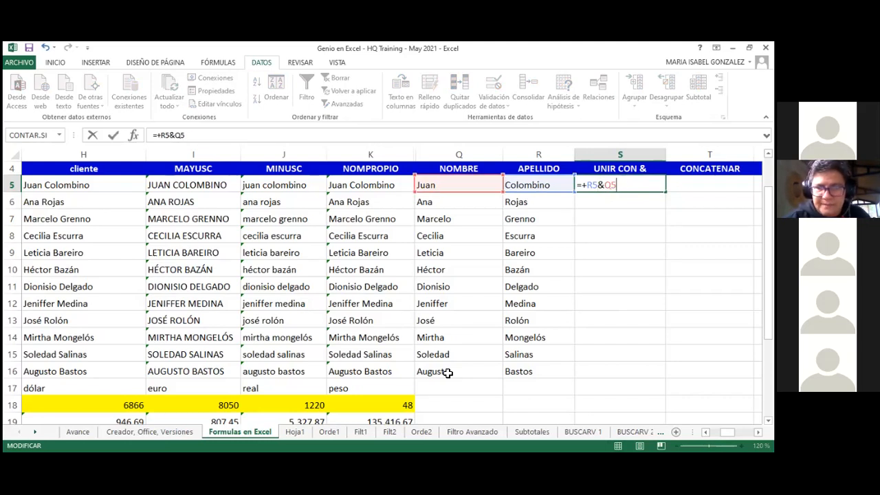
text(")
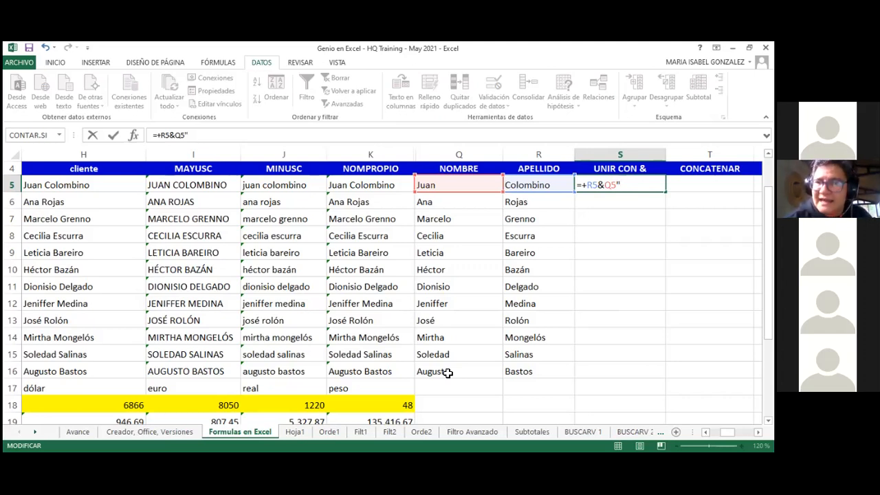
key(BackSpace)
Step: Insert a quoted comma and space, ", ", between the & and Q5 in the S5 formula
key(Left)
key(Left)
text(")
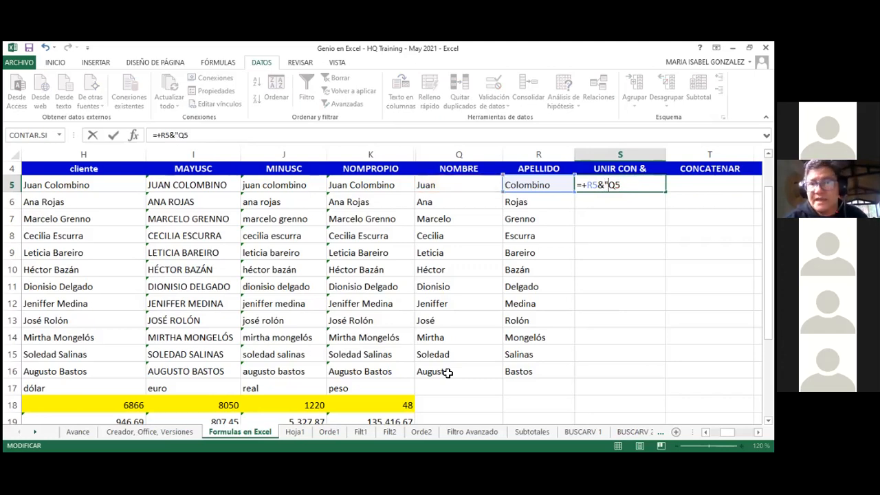
text(,")
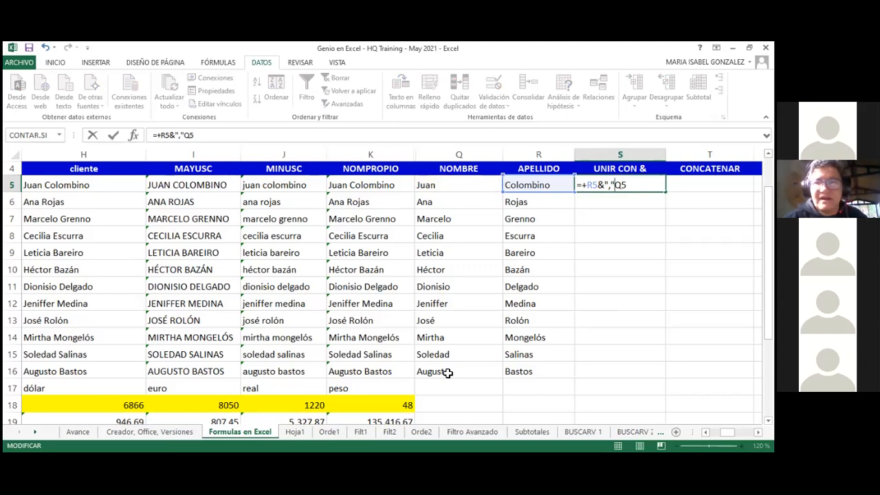
key(BackSpace)
key(BackSpace)
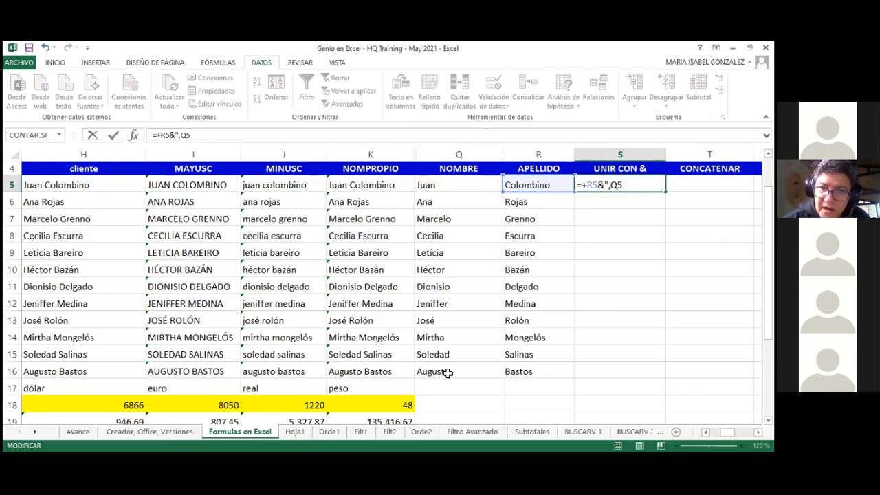
text(")
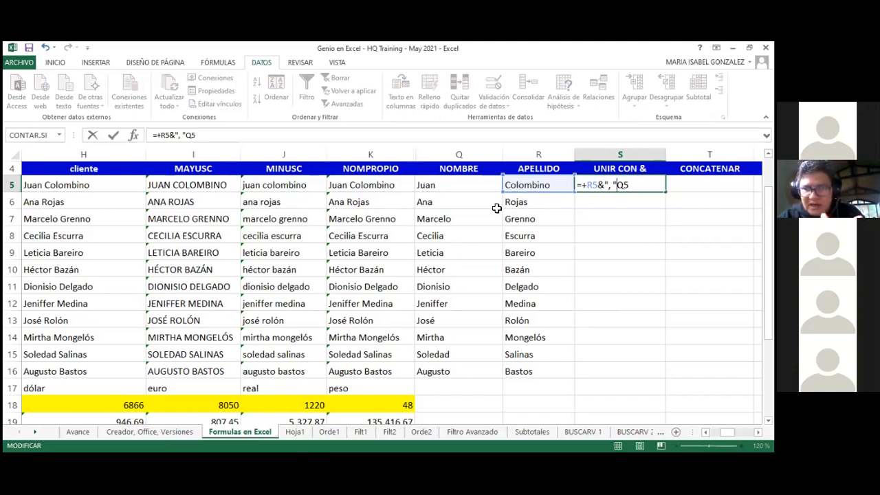
Step: Add a second & before Q5 and complete the S5 formula as =+R5&", "&Q5
drag(582, 186, 617, 186)
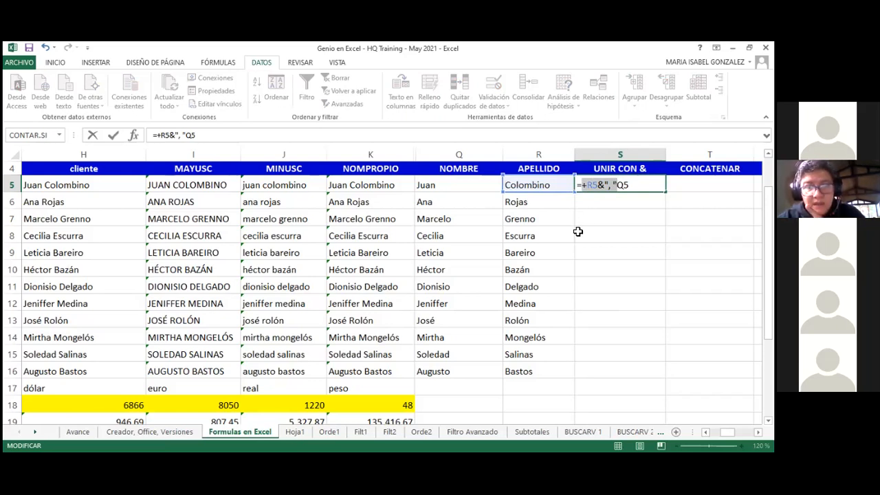
click(627, 185)
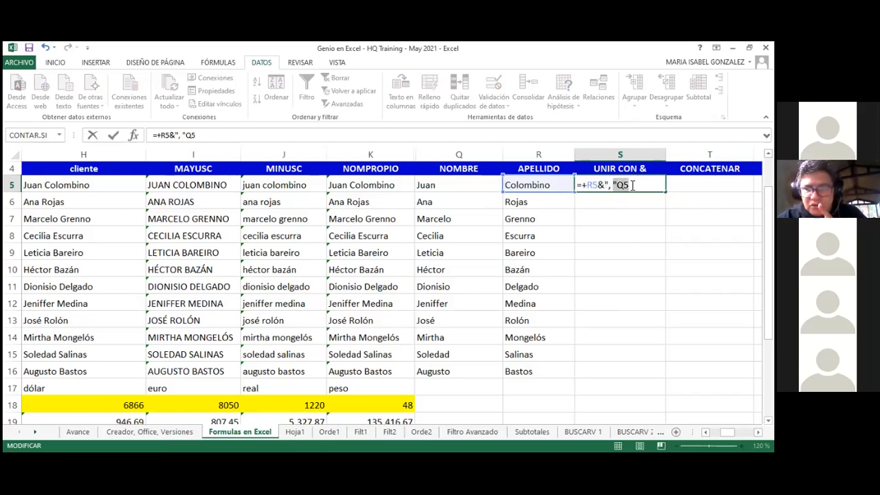
click(619, 186)
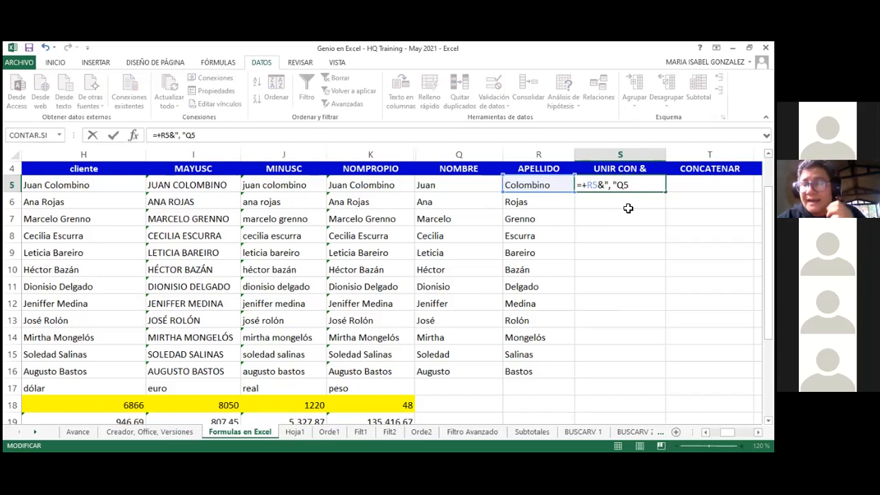
text(&)
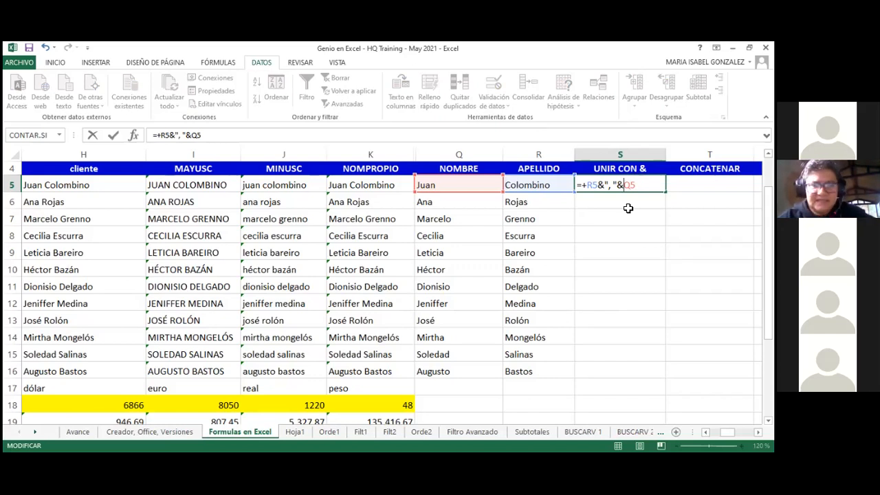
key(Return)
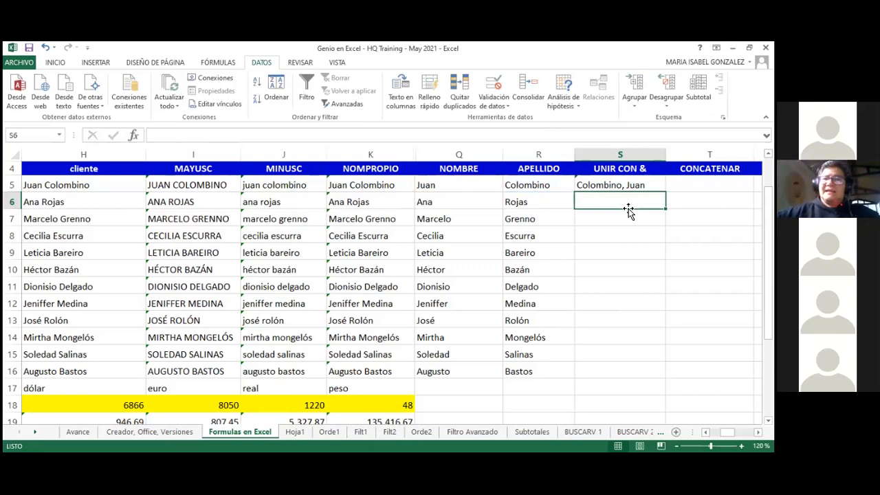
Step: Fill the S5 formula down the UNIR CON & column to S27 and review the joined names against the neighbouring columns
click(640, 186)
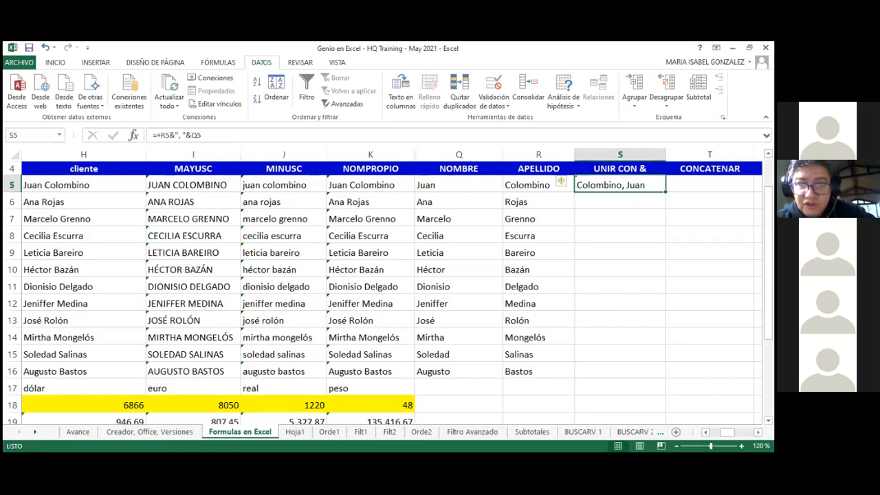
double_click(665, 192)
scroll(629, 264, down, 2)
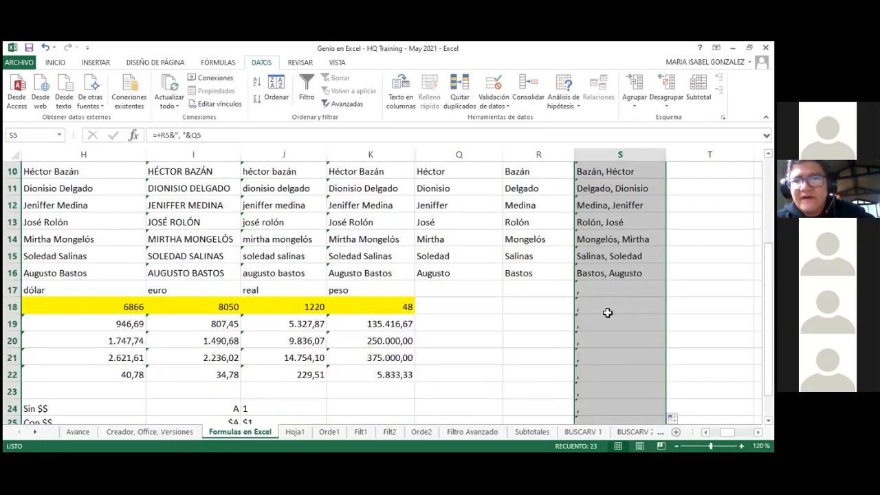
scroll(609, 310, down, 5)
scroll(603, 307, up, 4)
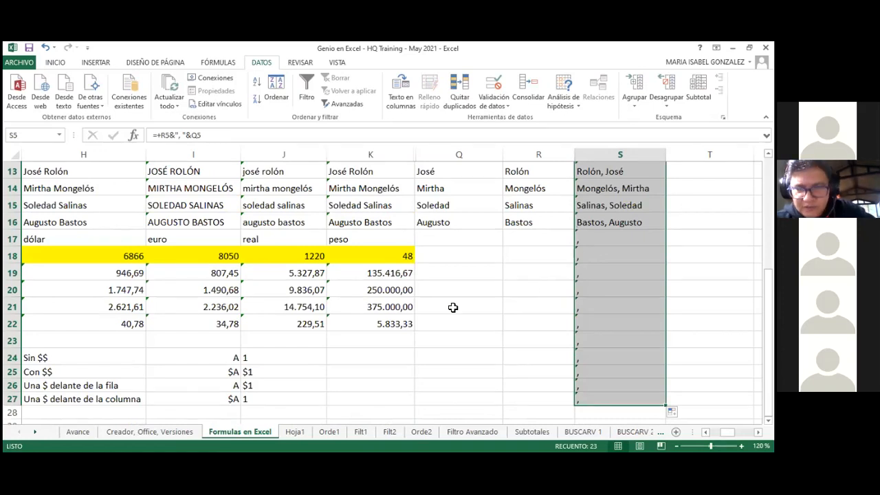
scroll(453, 307, up, 2)
scroll(455, 307, up, 2)
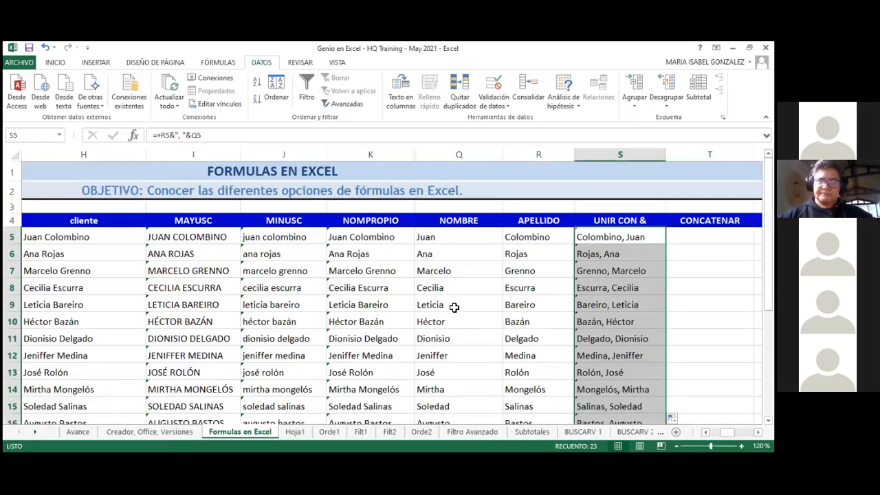
scroll(455, 308, down, 1)
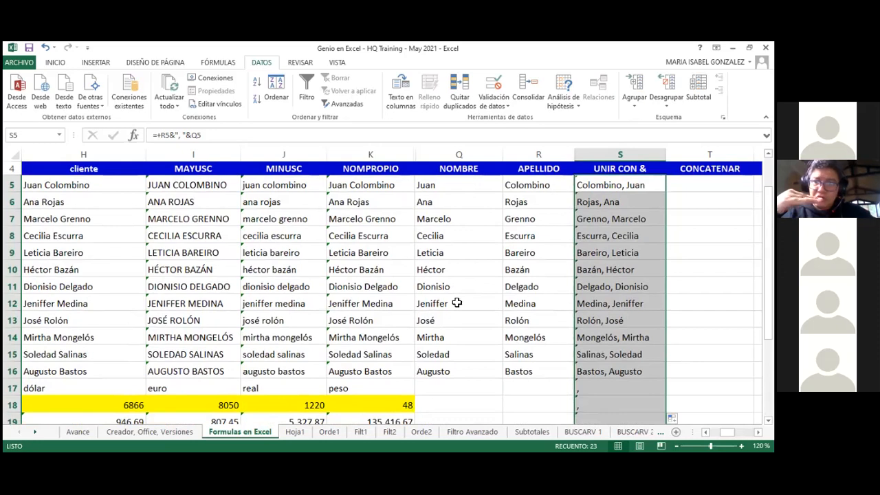
scroll(457, 303, down, 1)
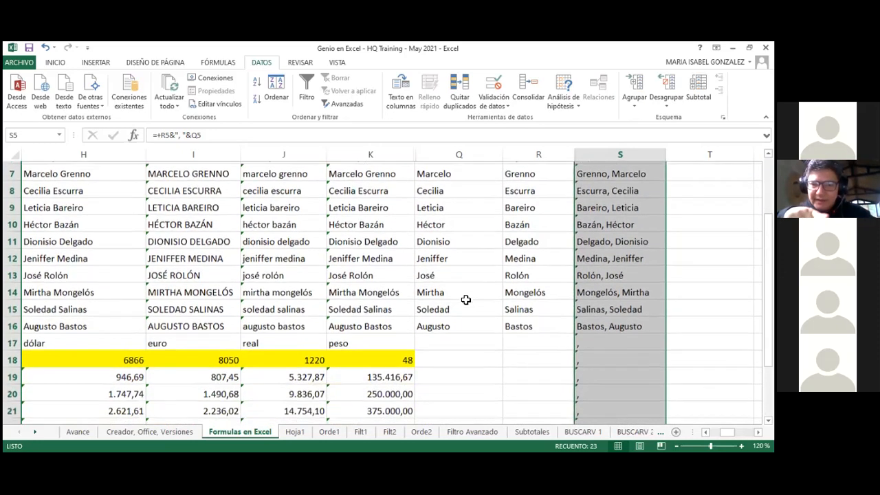
scroll(465, 299, down, 2)
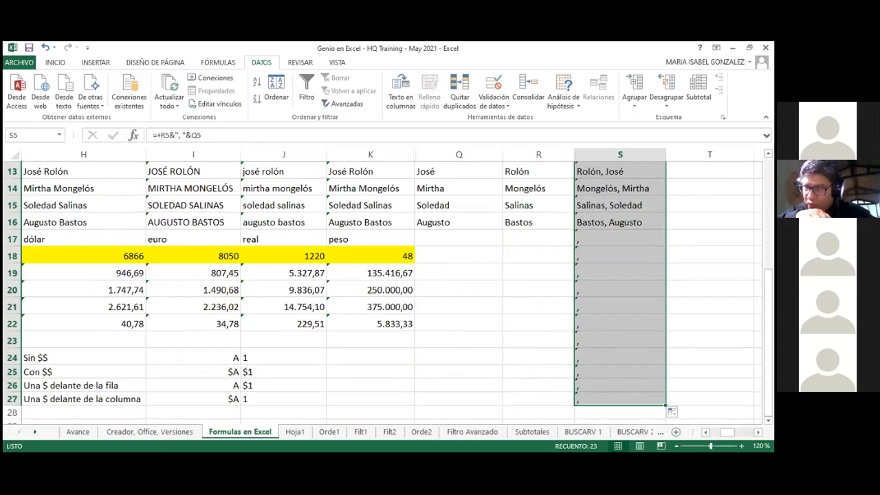
Step: Inspect the surplus formulas in S17:S27 below the client list and the $ reference notes in rows 24 to 27
drag(593, 238, 604, 399)
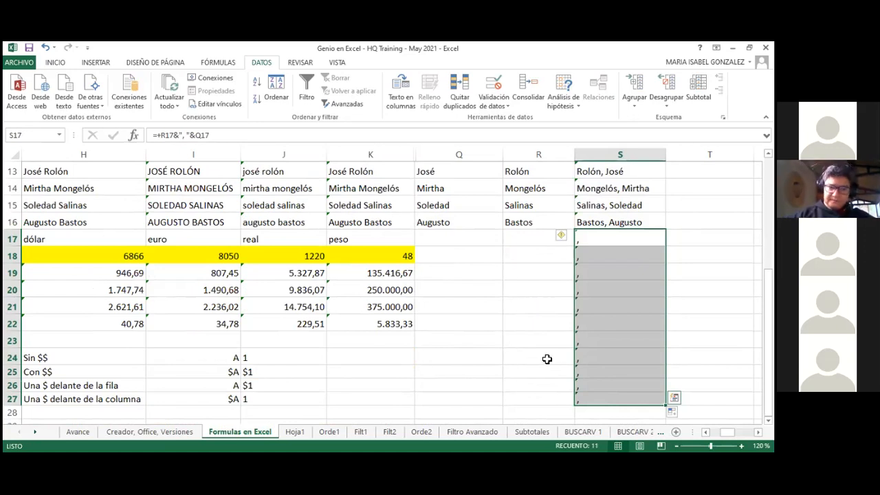
drag(114, 399, 526, 365)
click(530, 385)
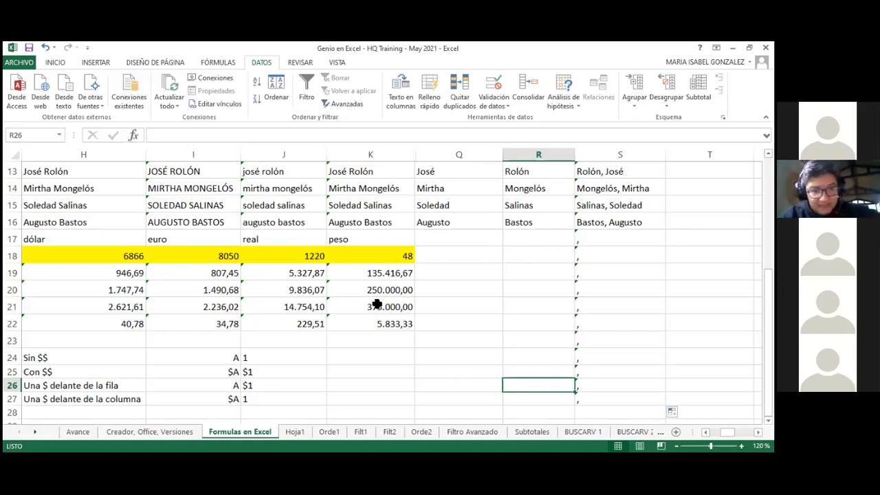
click(219, 401)
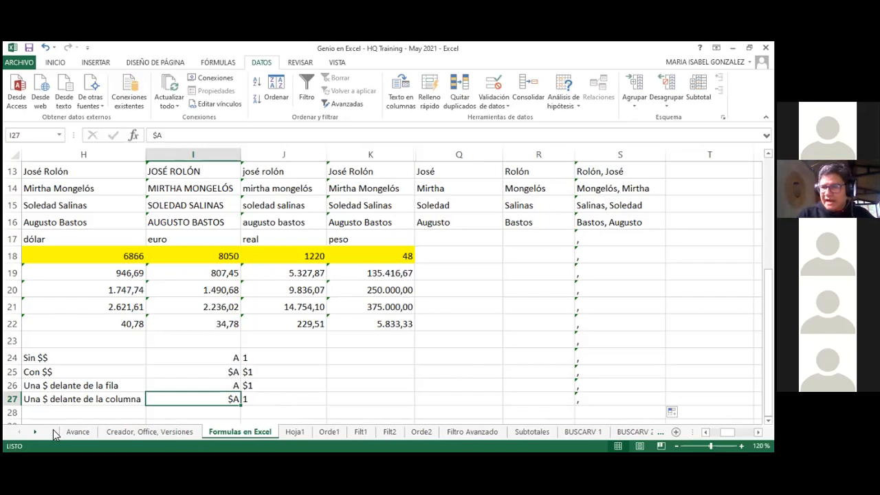
Step: Enter the letter a in both Q18 and R18 and check the joined result in S18
drag(523, 240, 454, 402)
click(453, 261)
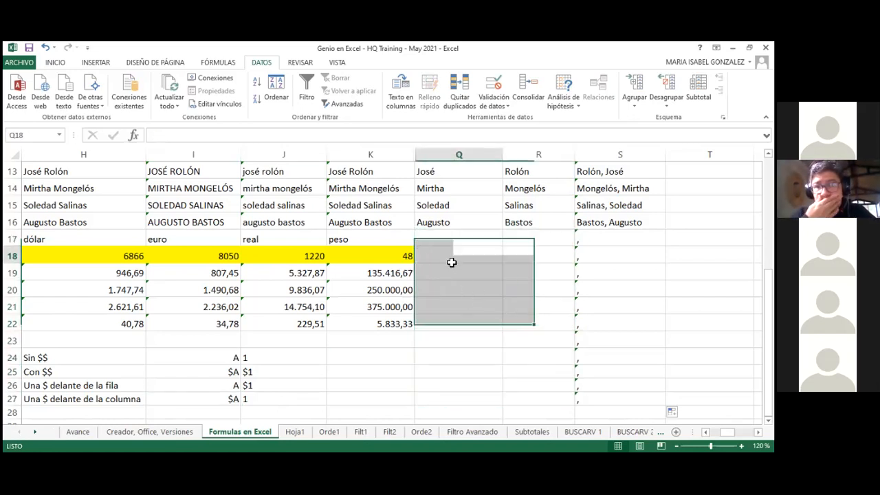
text(a)
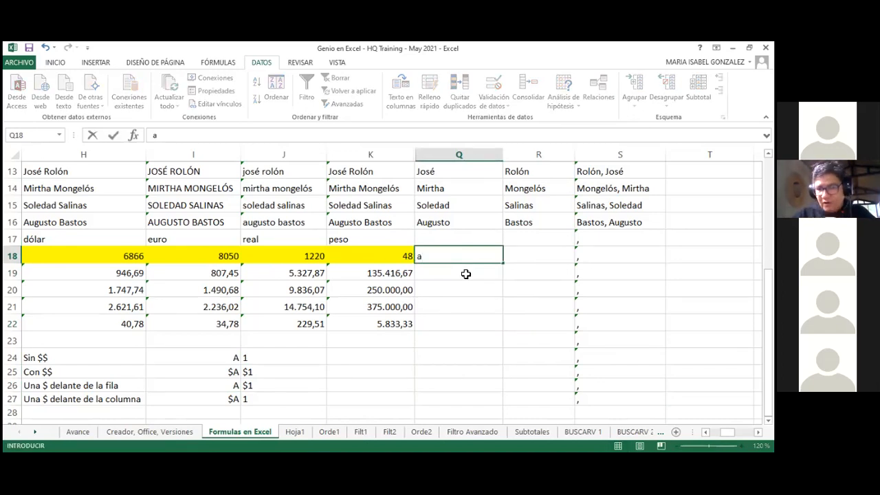
key(Tab)
text(a)
key(shift+Tab)
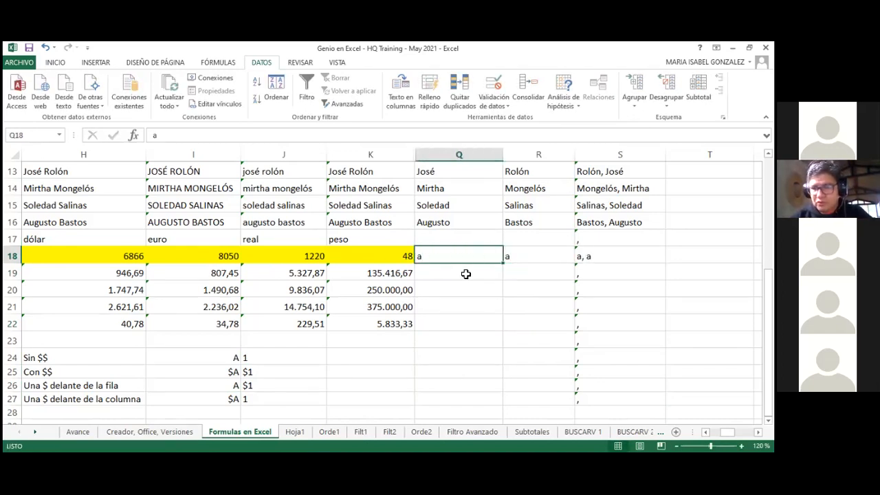
key(Right)
key(Right)
key(Left)
key(Right)
key(Left)
key(Left)
key(Left)
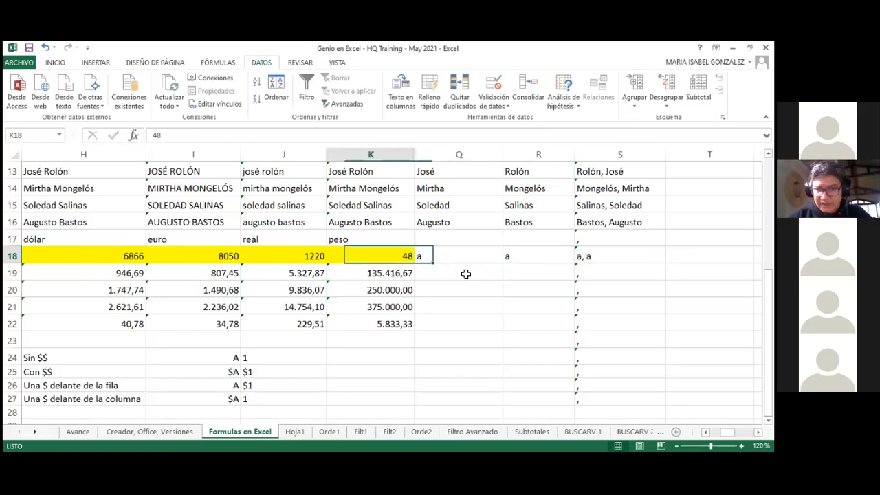
Step: Clear the test letters from Q18:R18
key(Right)
key(shift+Right)
key(Delete)
key(shift+Left)
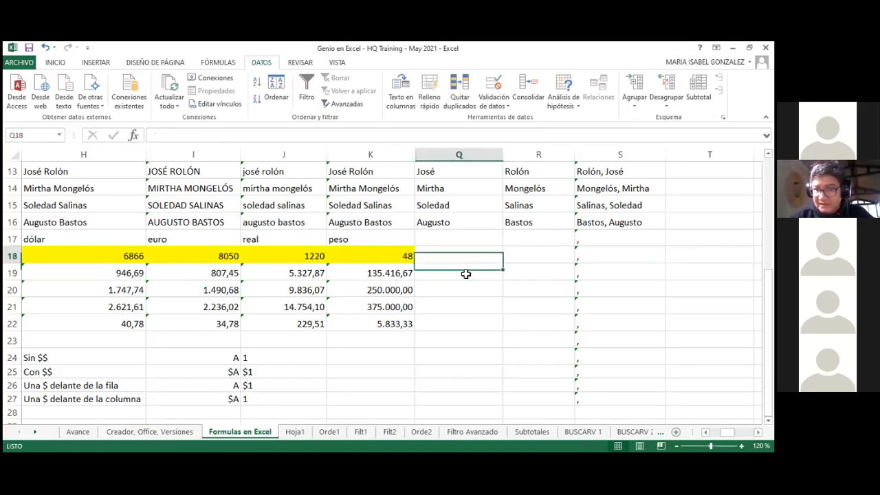
Step: Add an extra person in row 17, with the first name in Q17 and the surname in R17
key(Up)
text(Ariel)
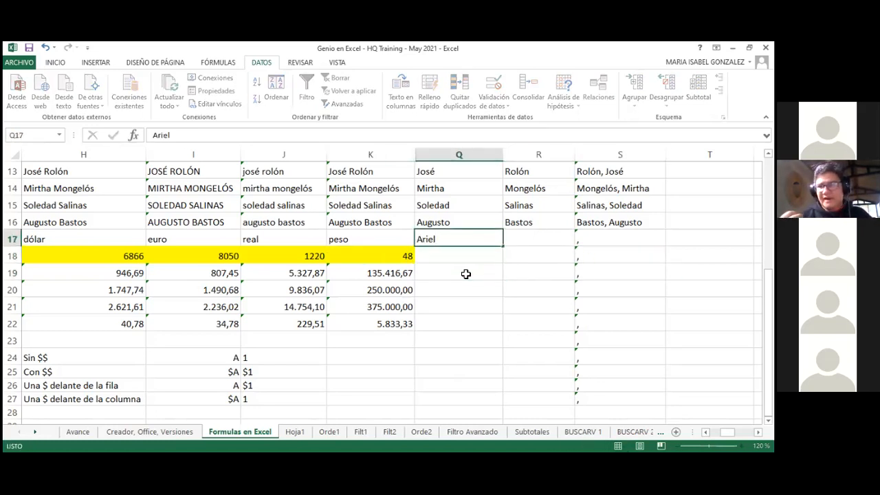
key(Tab)
text(Davalos)
key(Tab)
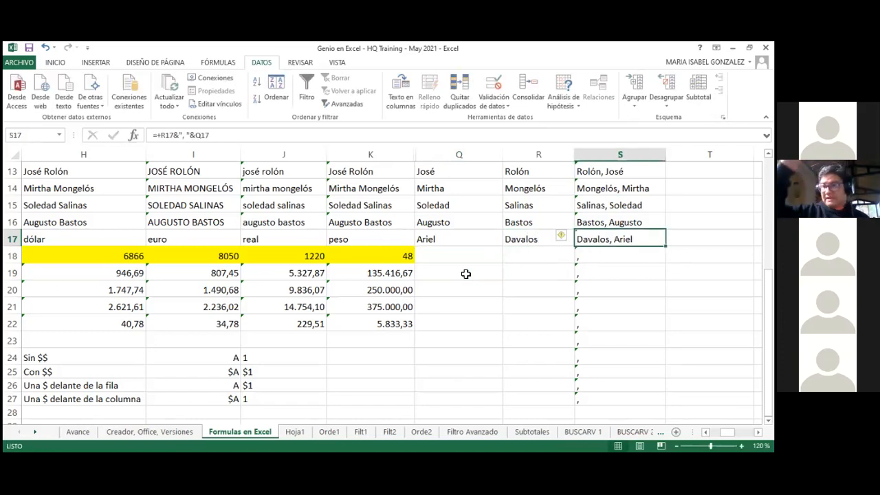
key(Left)
key(Left)
key(Down)
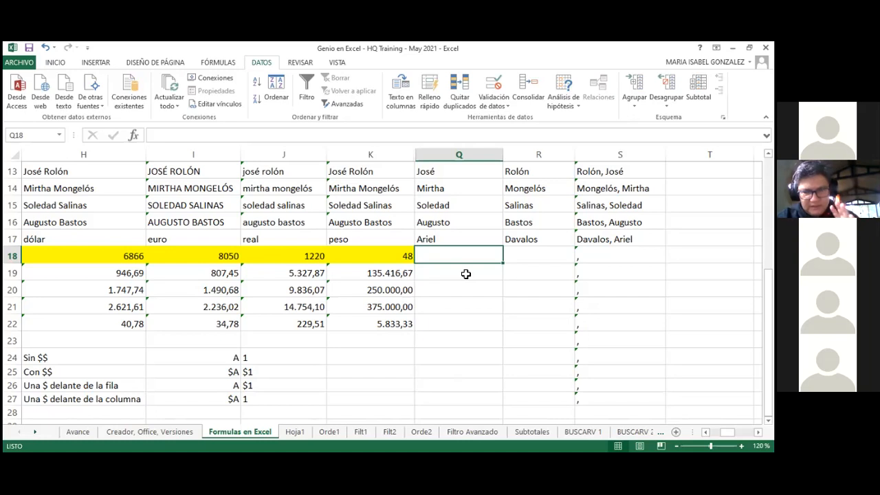
Step: Open the first formula under UNIR CON &, in S5, and highlight its leading =+ signs
key(Right)
key(Up)
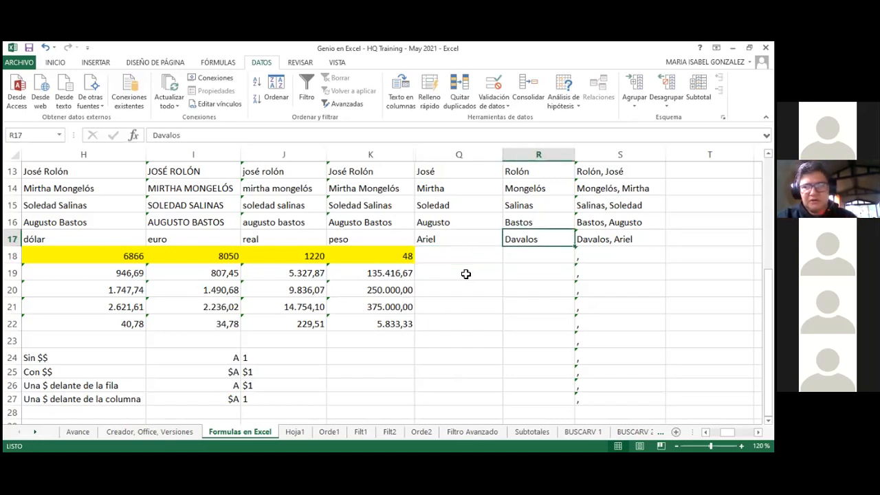
key(Up)
key(ctrl+Up)
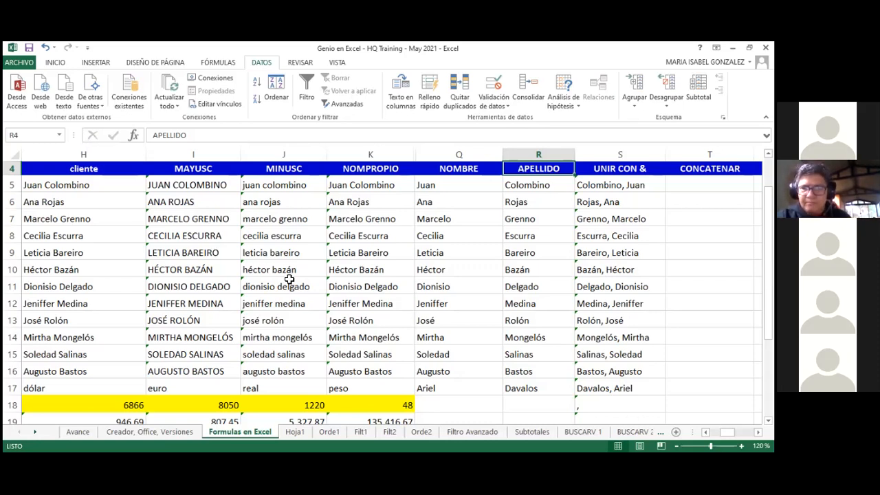
click(622, 185)
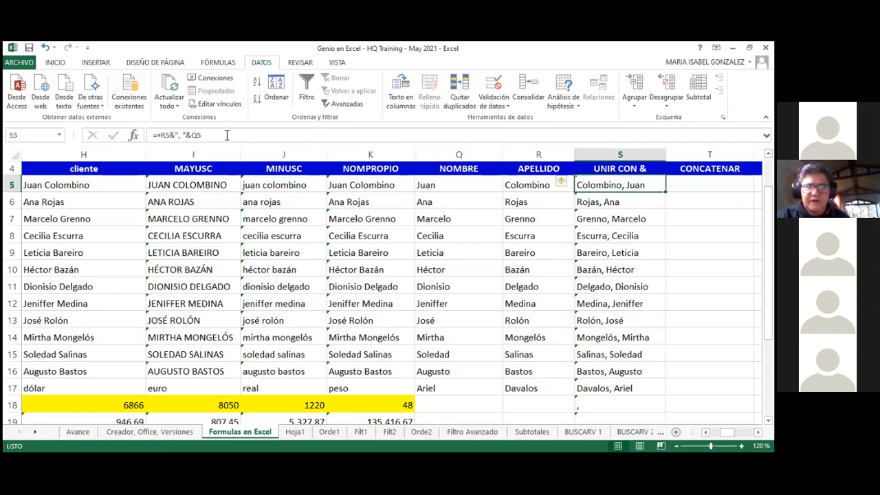
double_click(624, 186)
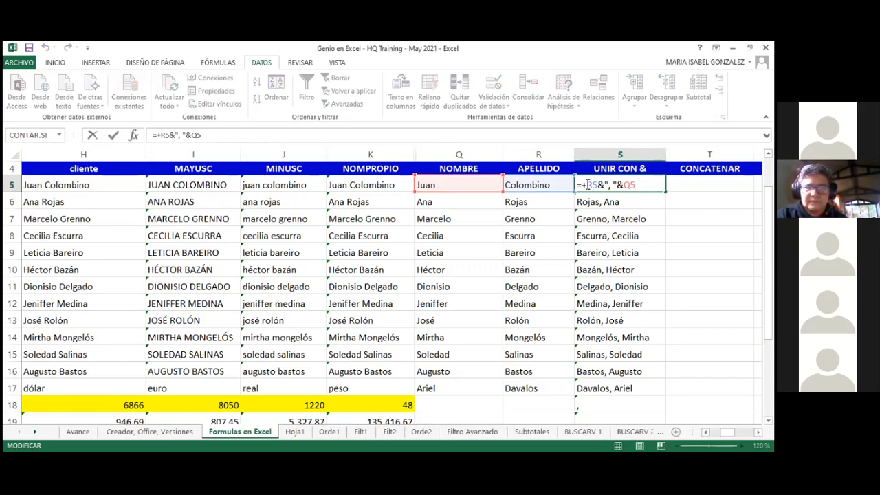
drag(588, 184, 577, 184)
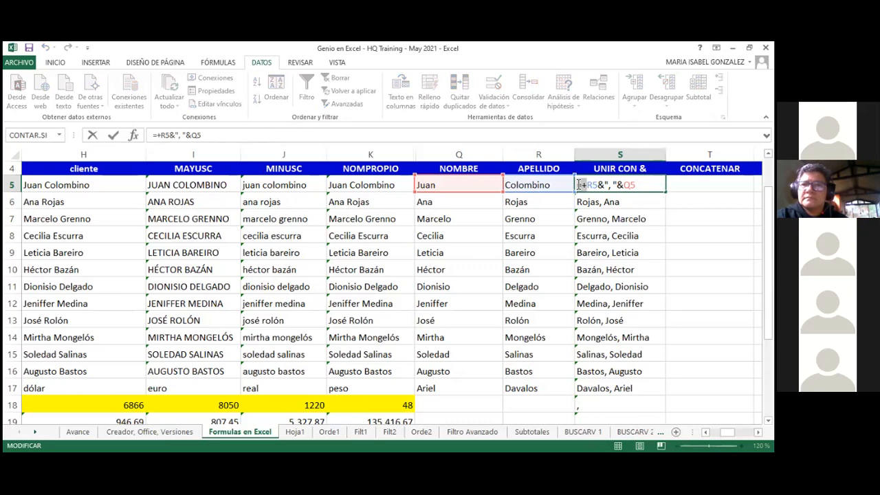
click(588, 185)
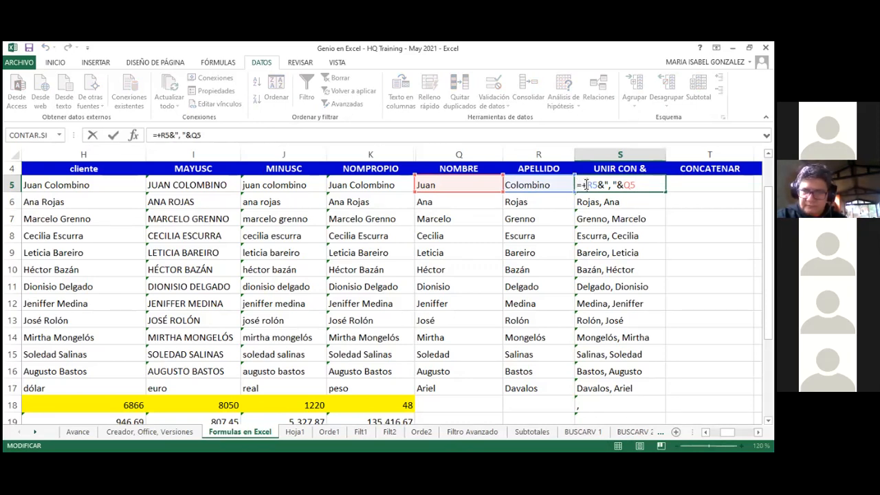
drag(588, 186, 571, 184)
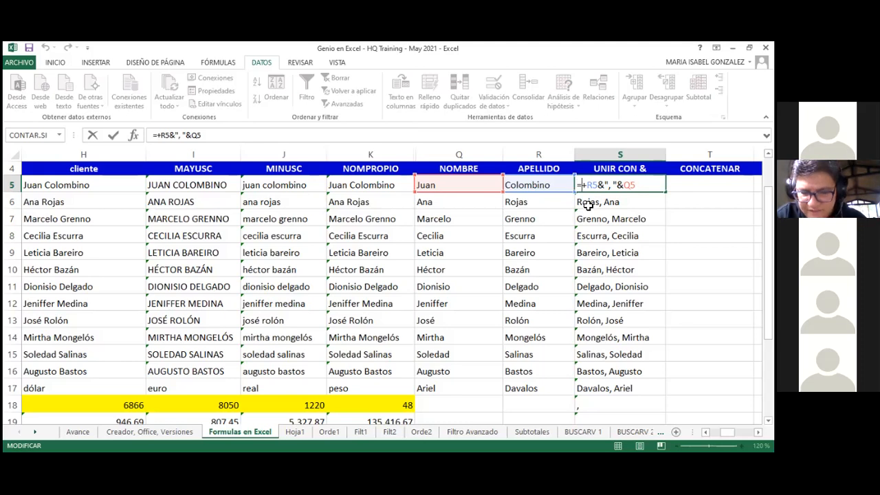
Step: Store the S5 formula as text with an apostrophe in place of its = sign, and undo the change
text(')
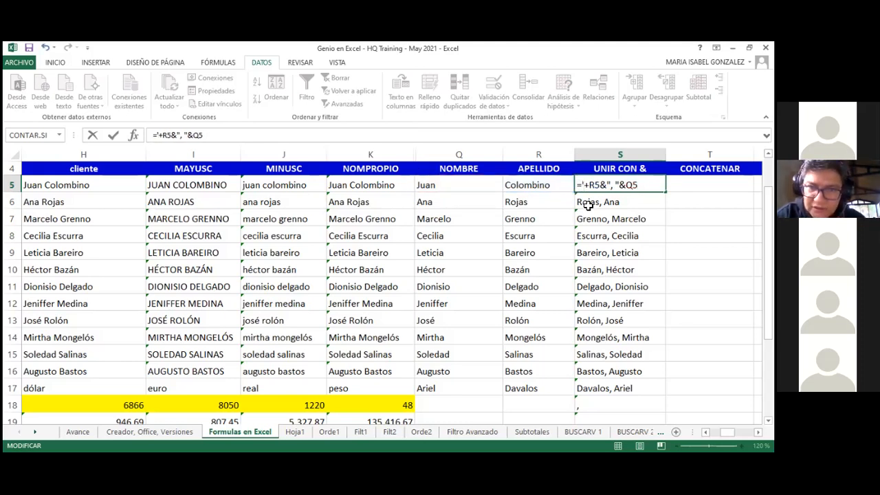
key(BackSpace)
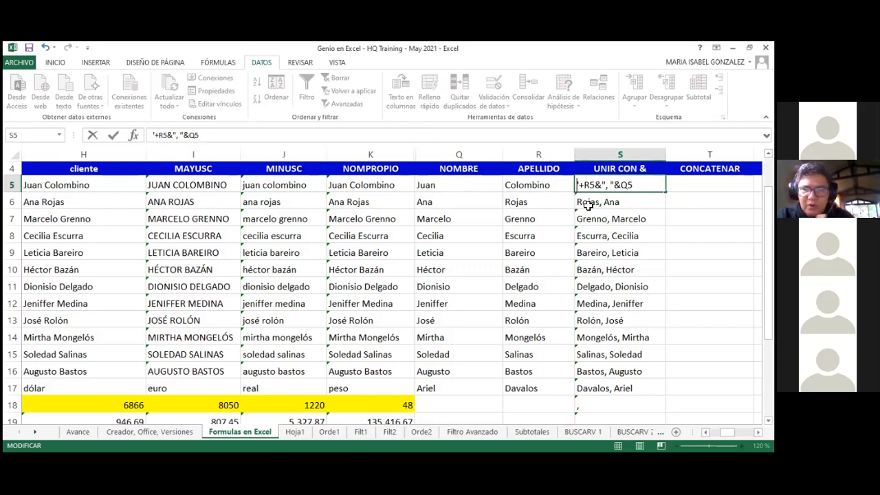
key(Return)
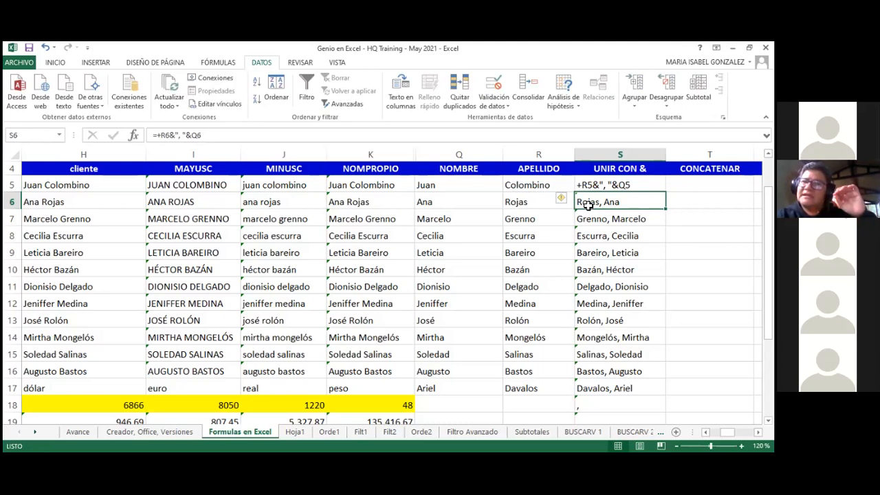
key(Up)
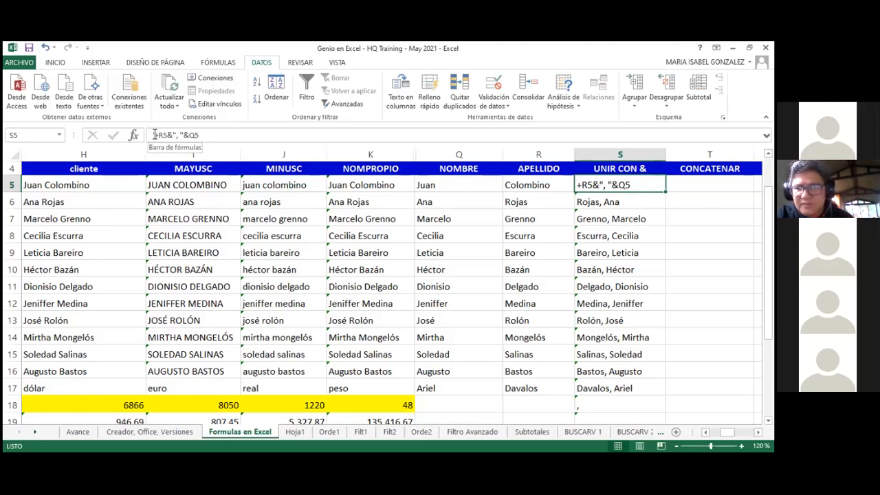
click(46, 49)
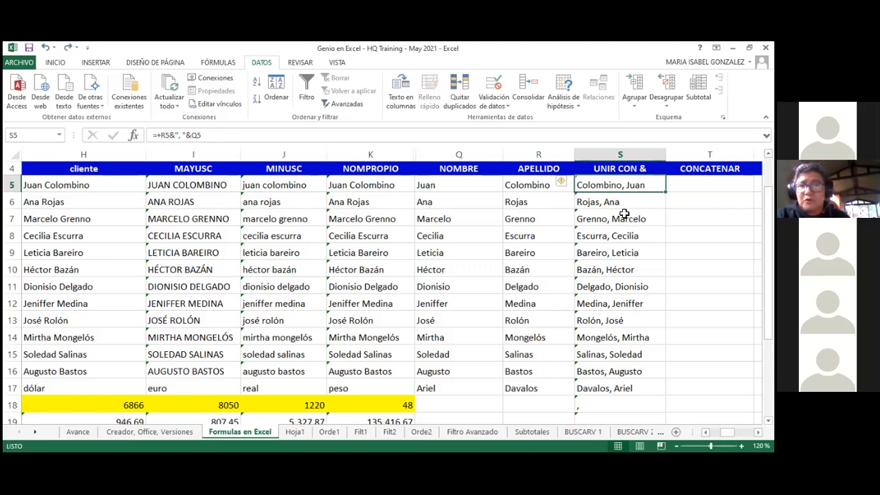
Step: Add a pair of double quotes after Q5 in the S5 formula and remove them again
click(709, 201)
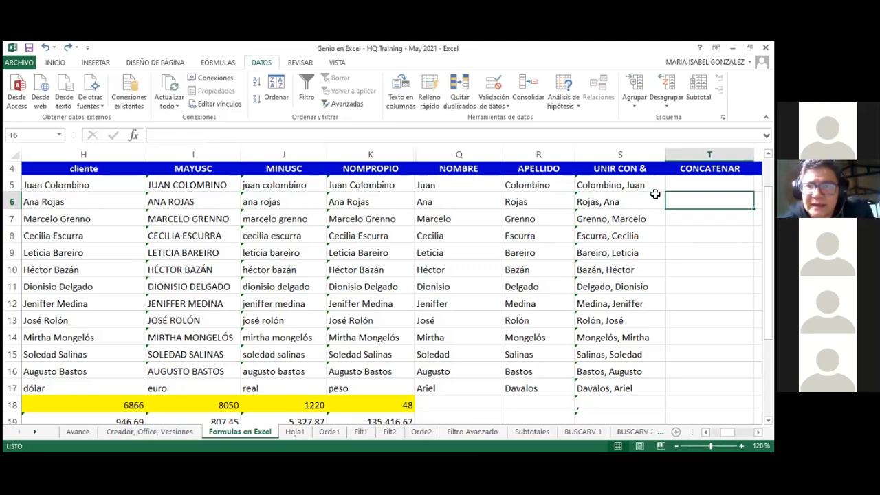
double_click(630, 185)
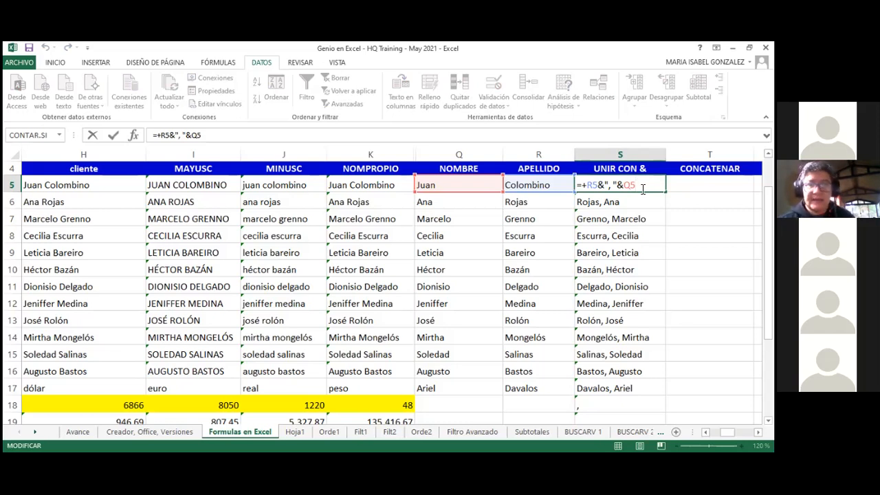
text("")
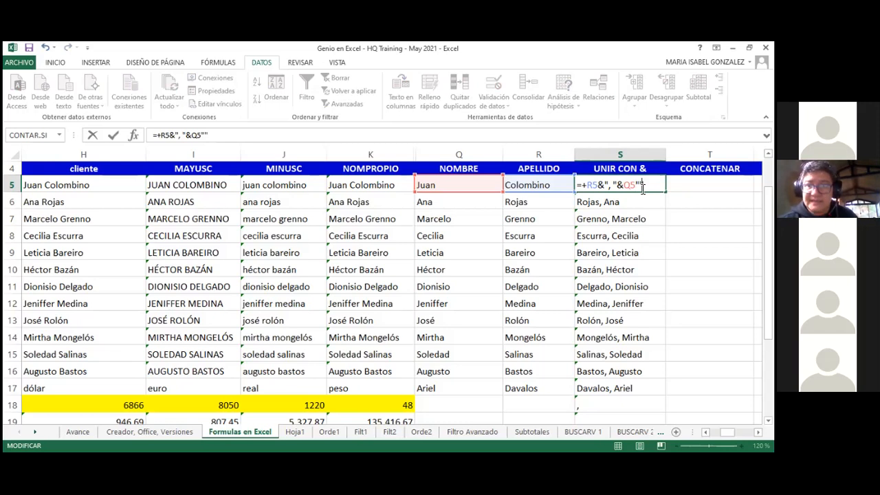
key(BackSpace)
key(BackSpace)
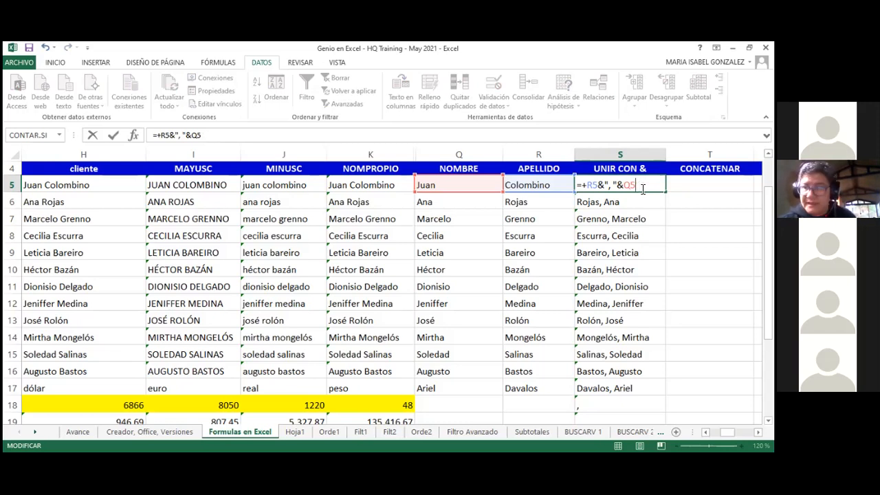
text(")
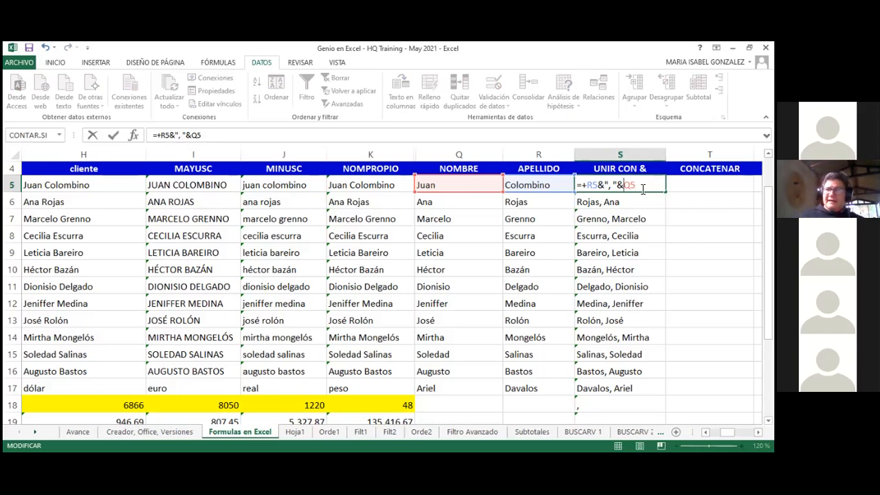
Step: Highlight the quoted separator ", " inside the S5 formula and close the cell with the formula unchanged
key(shift+Left)
key(shift+Left)
key(shift+Left)
key(shift+Left)
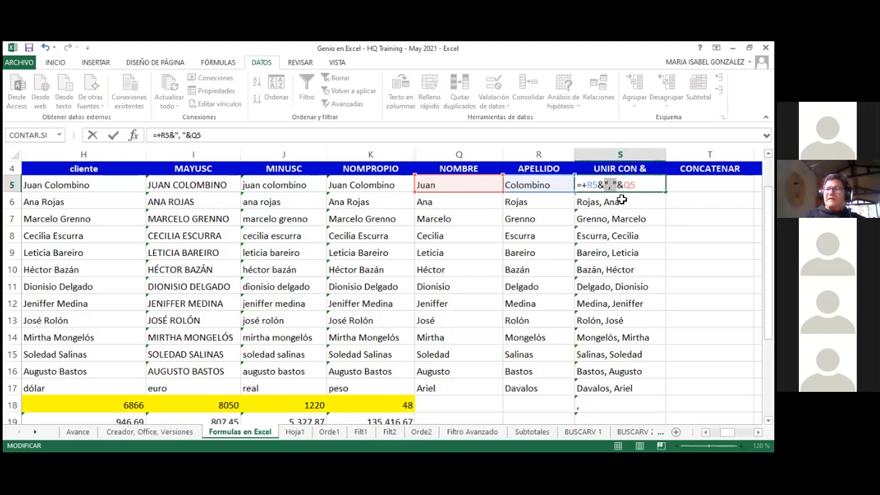
click(606, 186)
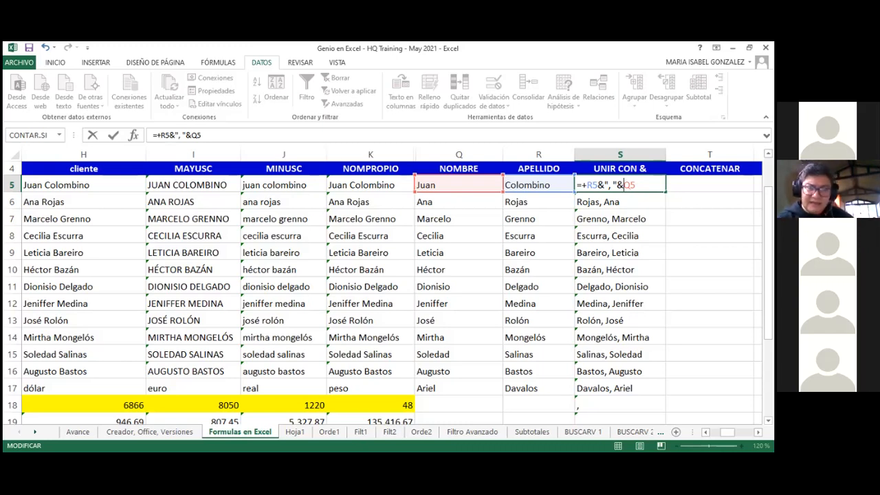
key(Return)
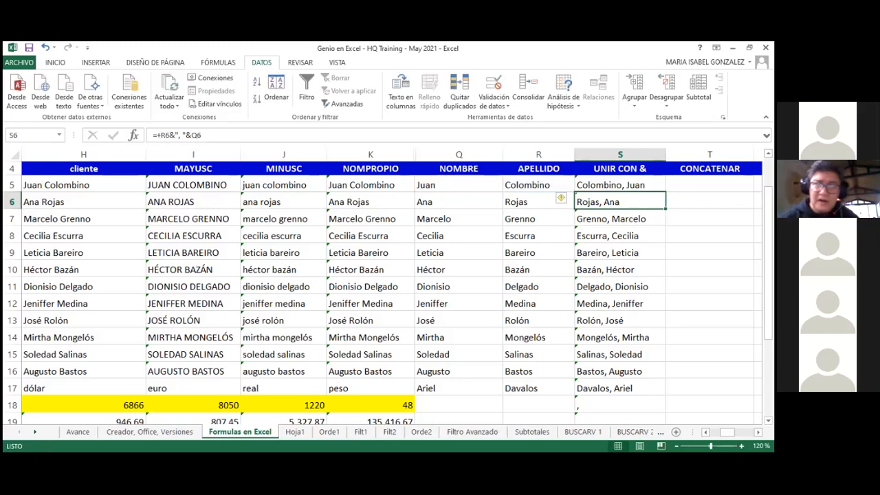
Step: Begin a CONCATENAR formula in T5, the first cell under the CONCATENAR header, with a leading plus sign
key(Up)
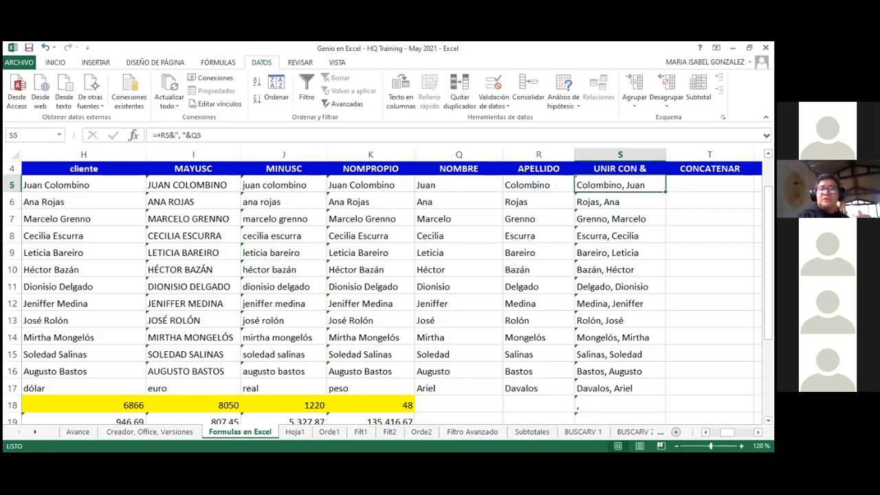
key(Right)
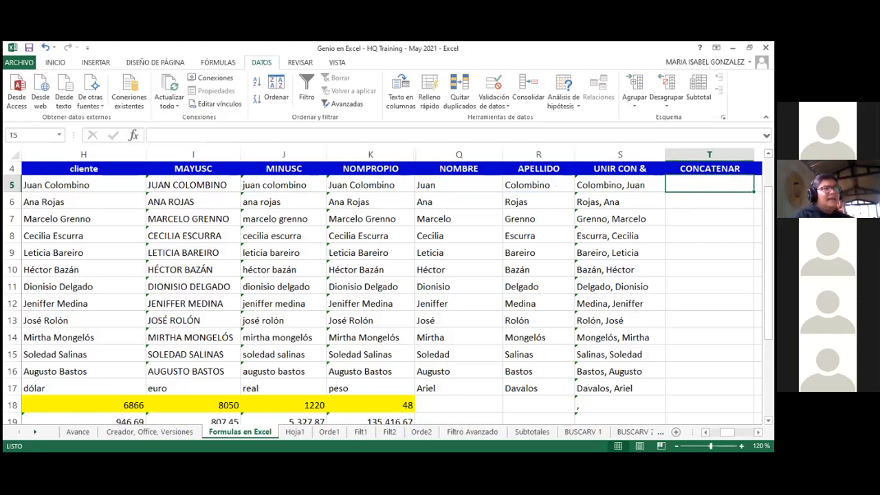
text(+)
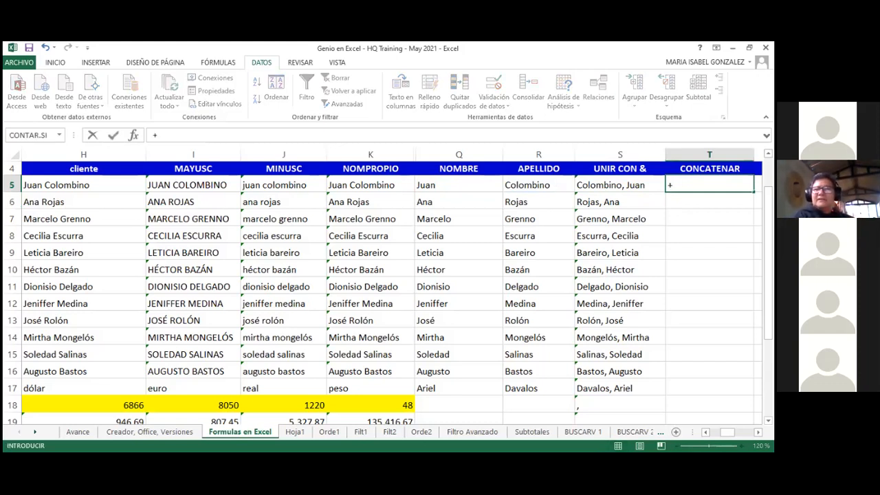
text(con)
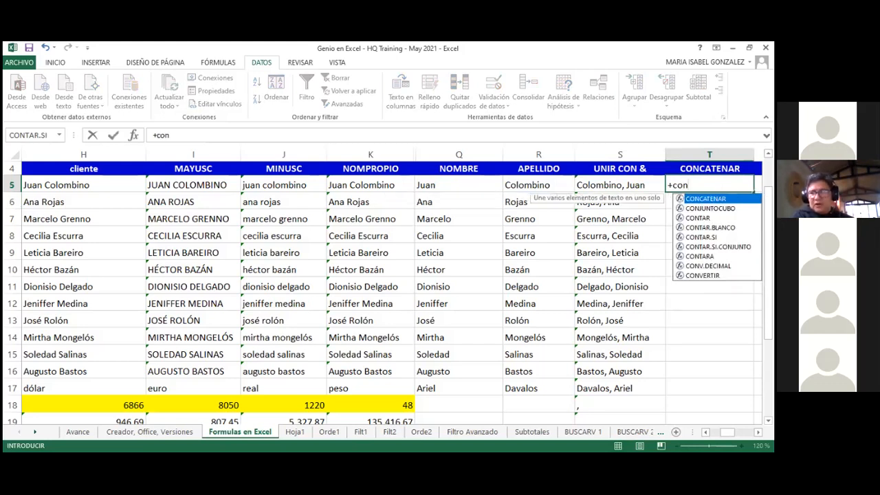
text(c)
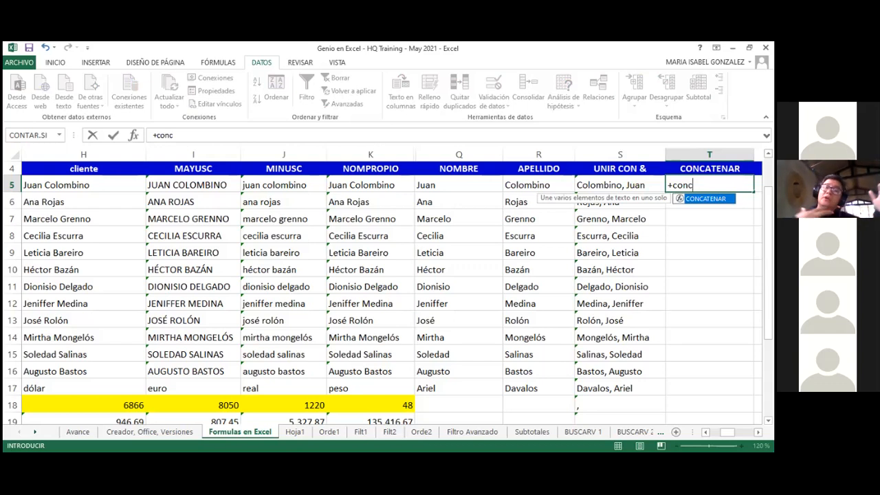
key(Tab)
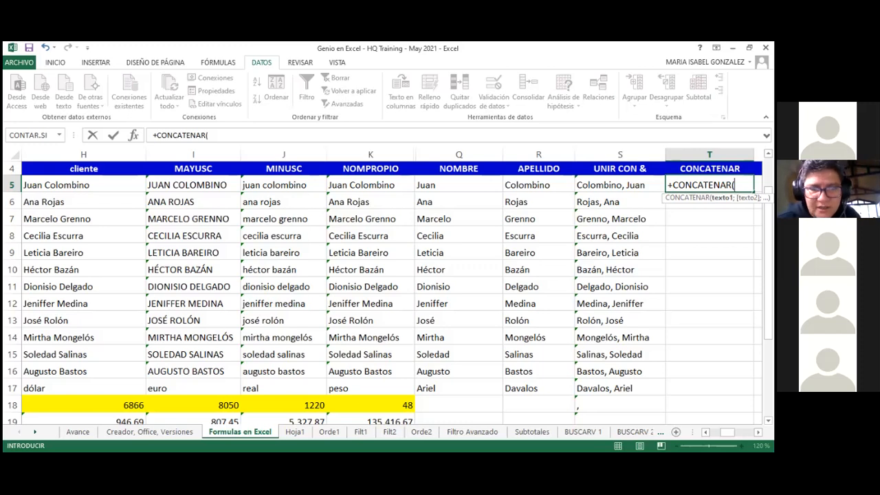
Step: Give the T5 CONCATENAR formula Q5 and R6 as its arguments and enter it
key(Left)
key(Left)
key(Left)
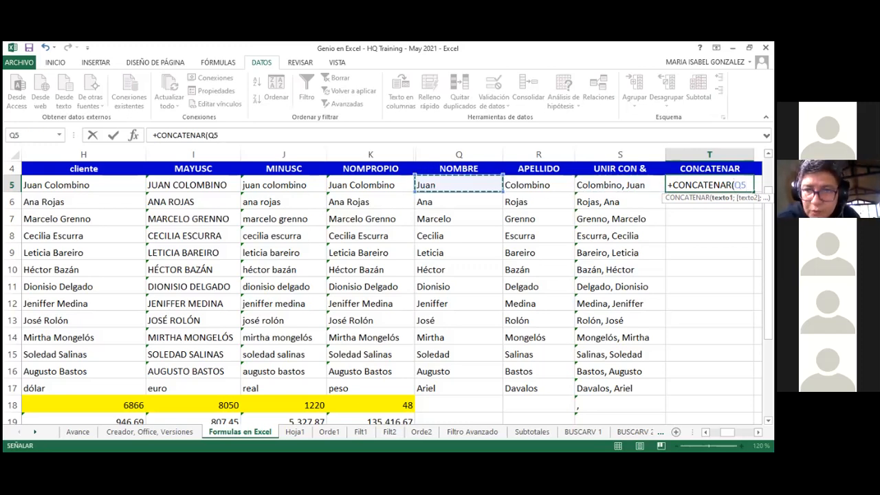
text(;)
key(Left)
key(Left)
key(Down)
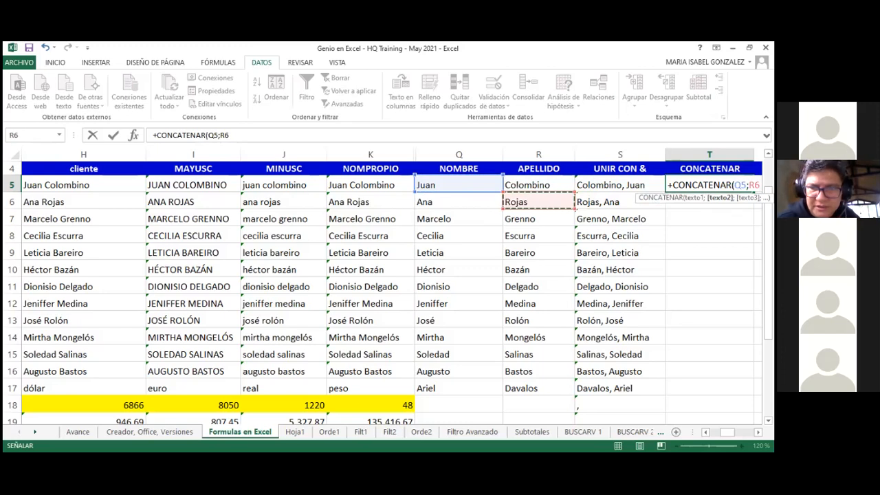
click(758, 432)
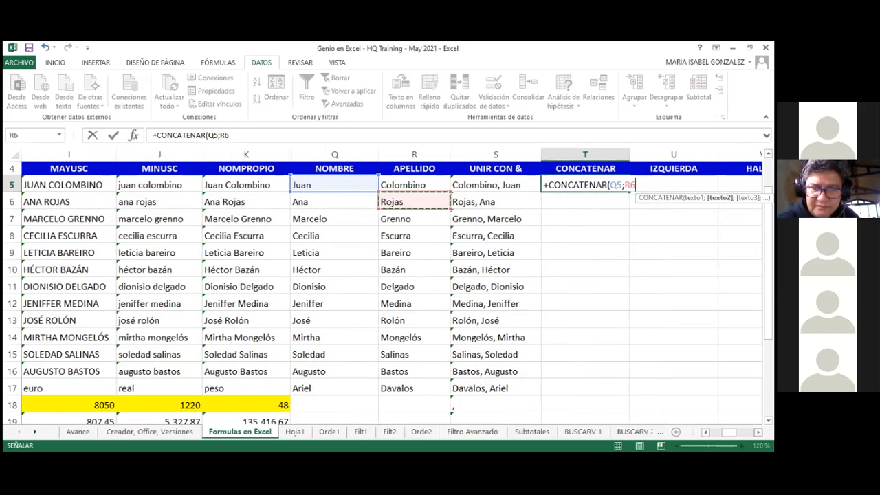
text())
key(Return)
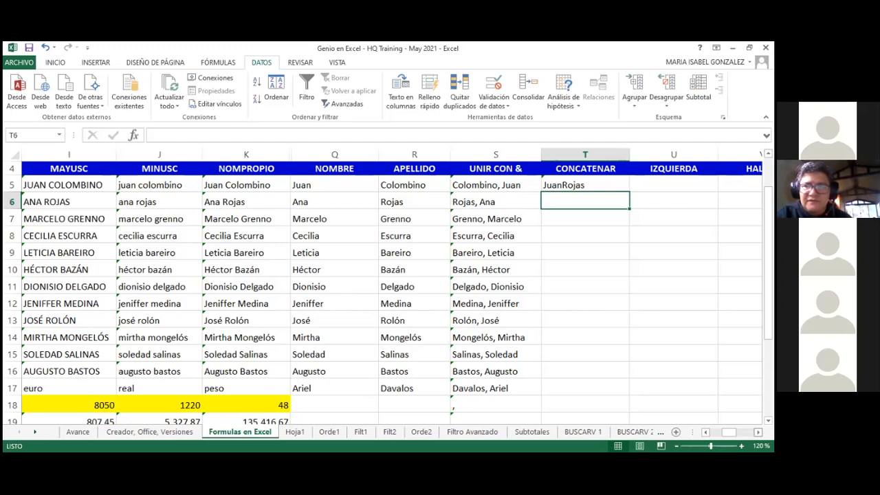
Step: Correct the second argument of the T5 formula to R5
click(585, 185)
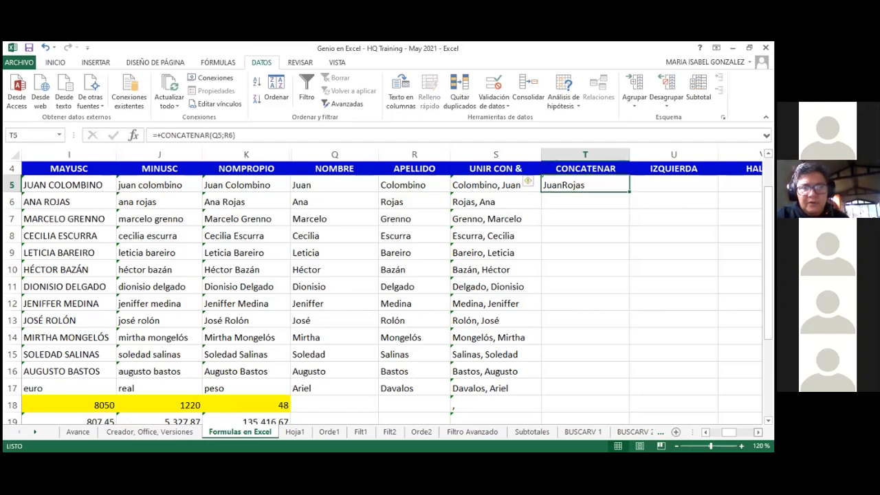
key(F2)
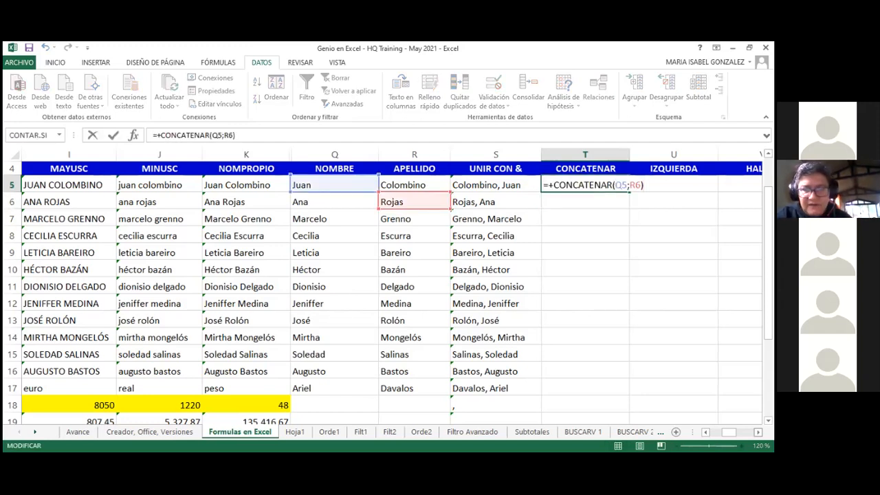
key(Left)
key(shift+Left)
text(5)
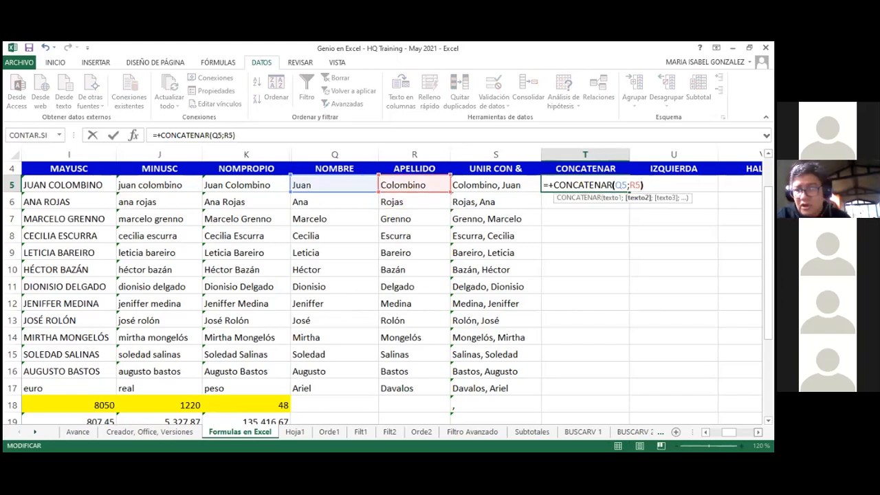
key(Right)
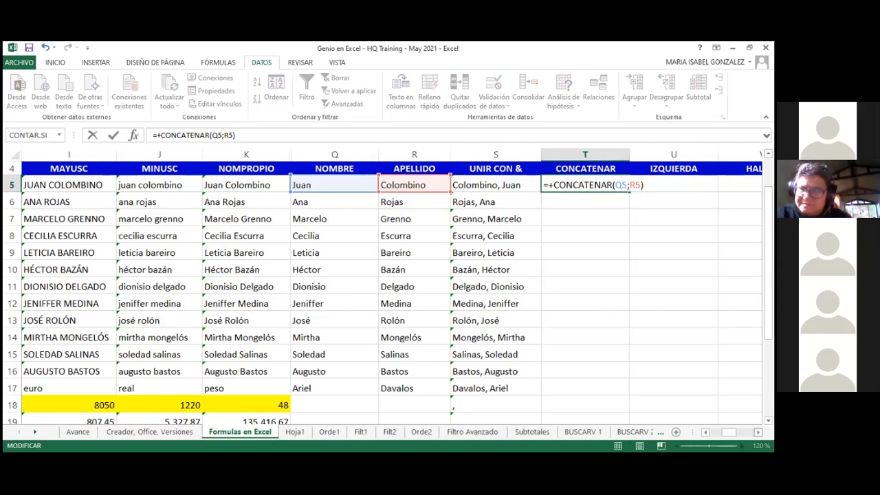
Step: Add a quoted space argument between Q5 and R5 in the T5 formula and remove it again
key(Left)
key(Left)
key(Left)
key(Left)
key(Right)
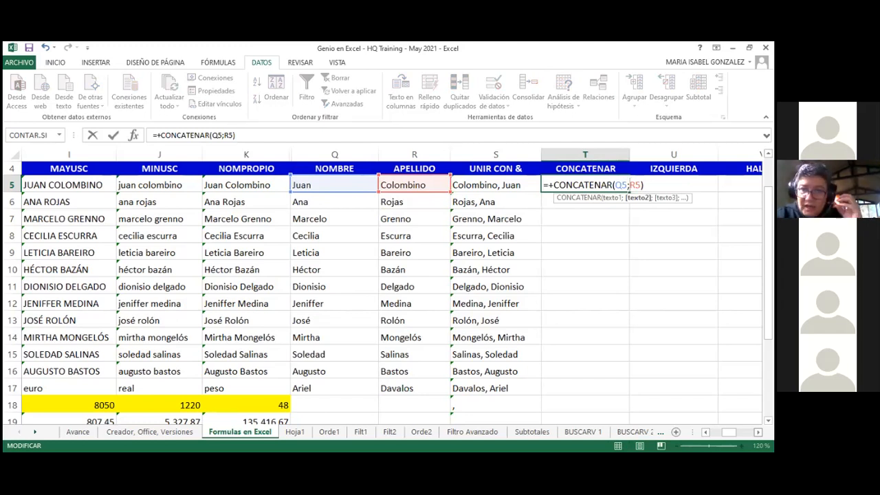
text(")
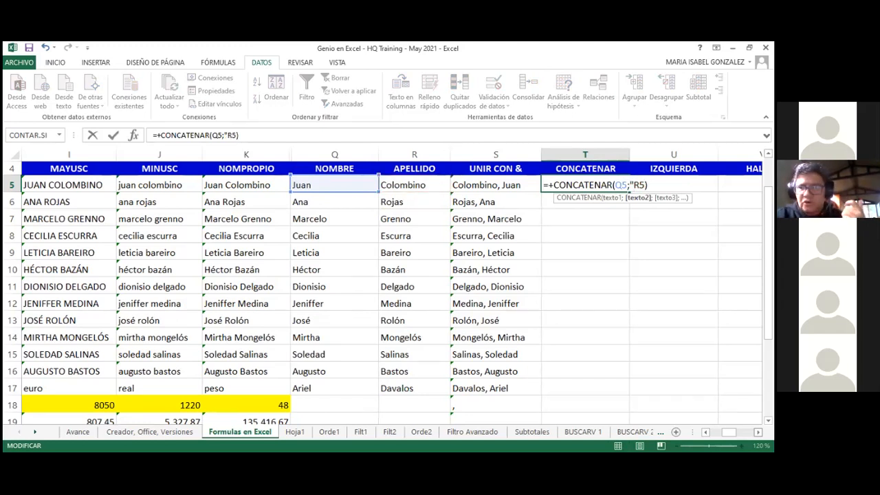
text( ";)
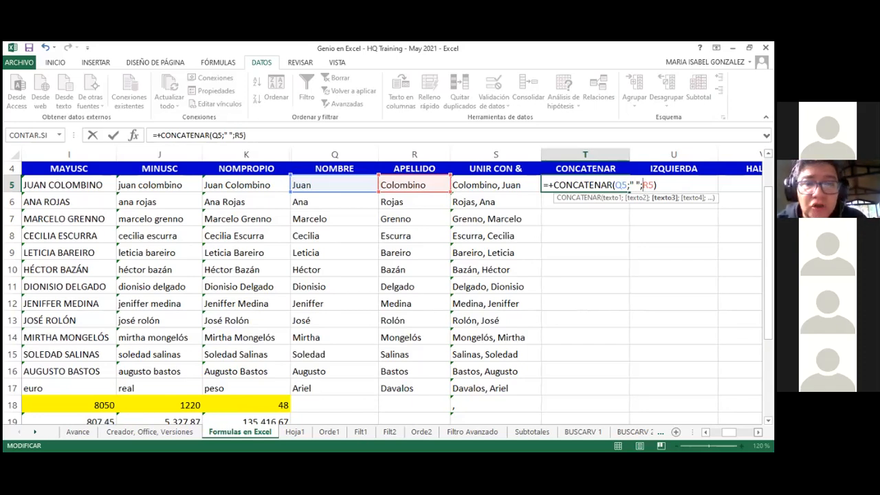
key(BackSpace)
key(BackSpace)
key(BackSpace)
key(BackSpace)
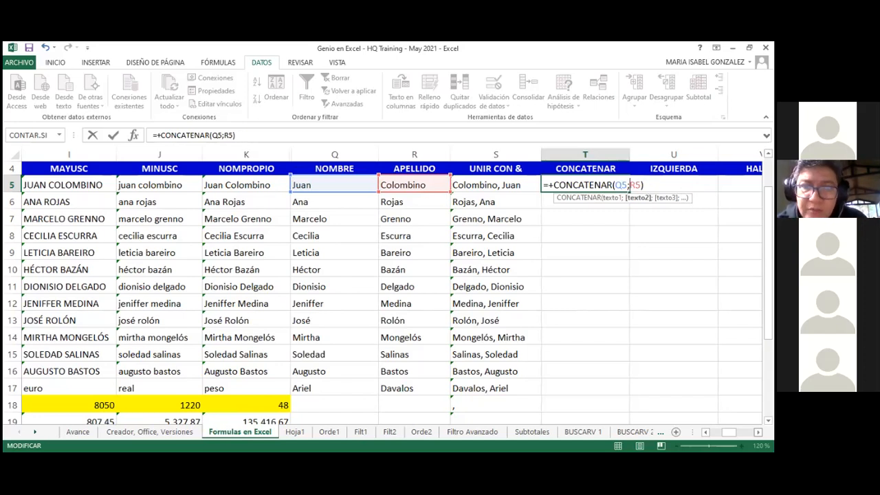
Step: Insert " " as a separate argument so the T5 formula reads =+CONCATENAR(Q5;" ";R5), and enter it
text(")
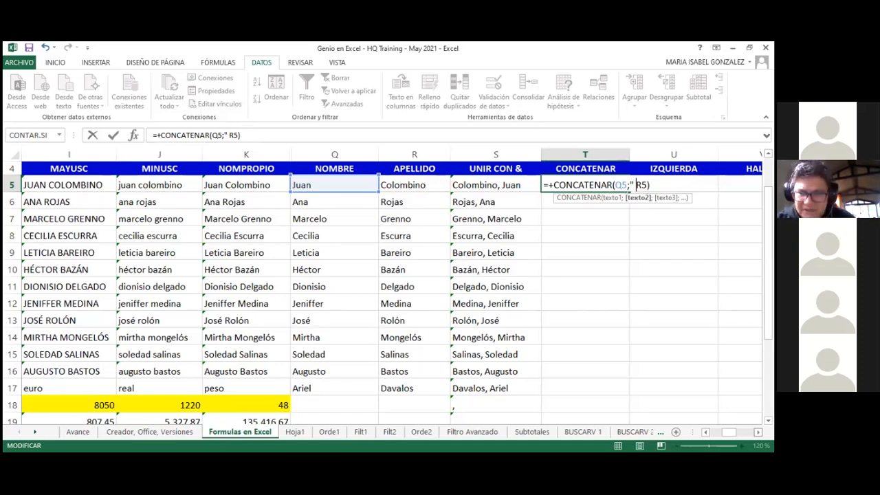
text(")
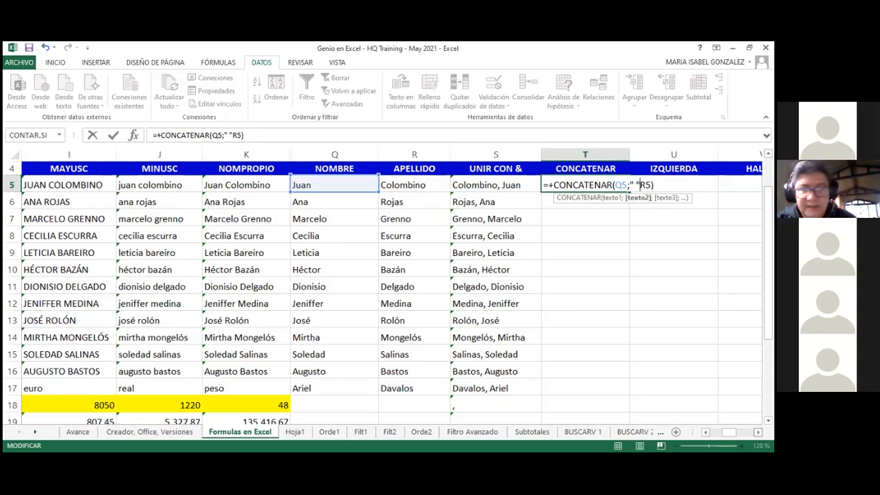
text(;)
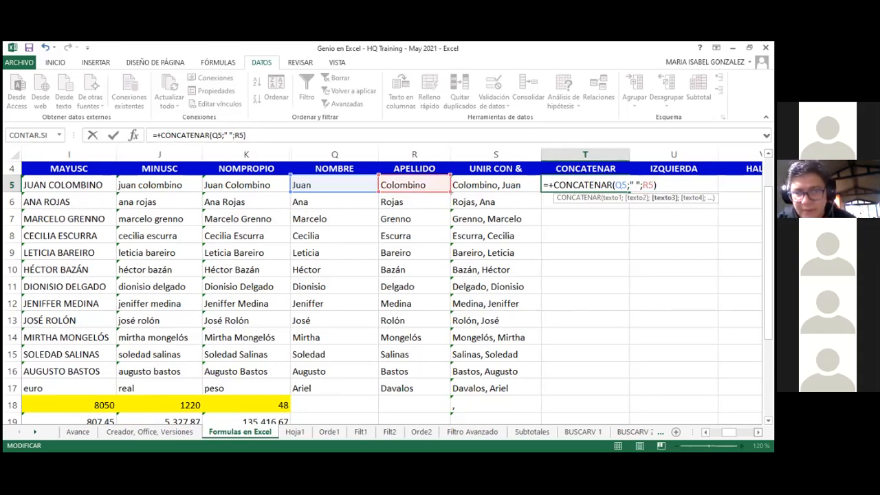
key(Right)
key(Right)
key(Right)
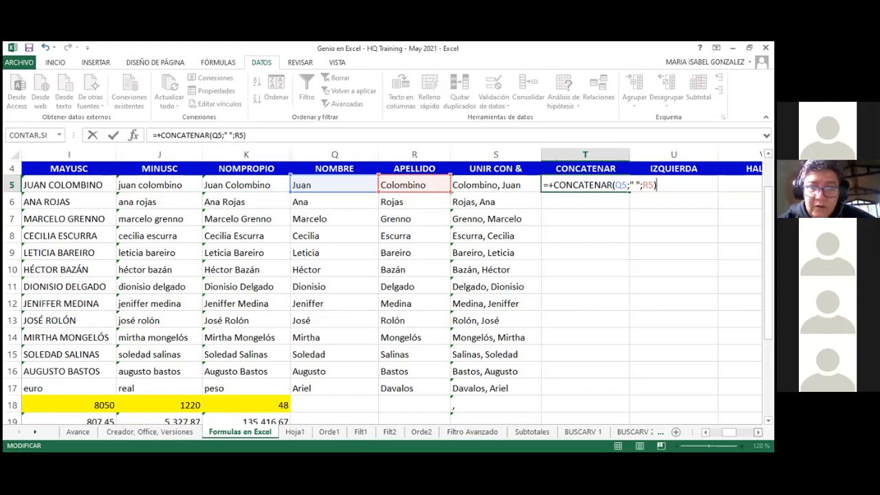
key(Return)
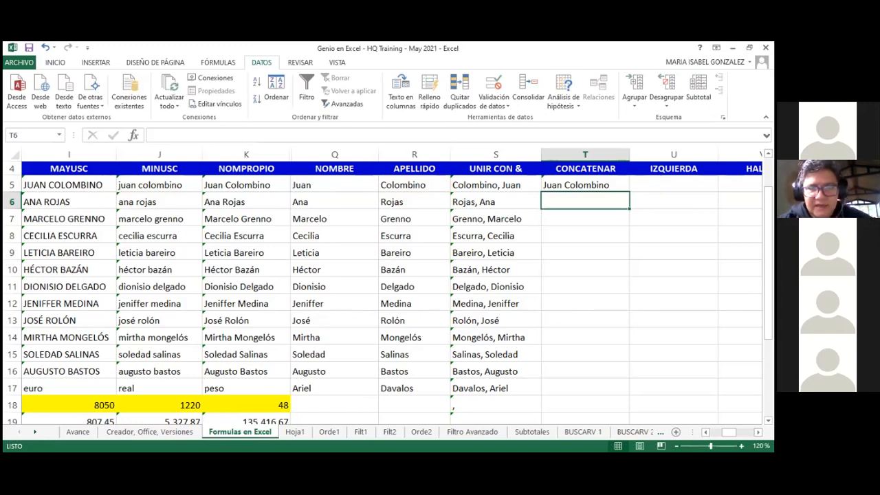
Step: Fill the T5 formula down the CONCATENAR column
click(595, 186)
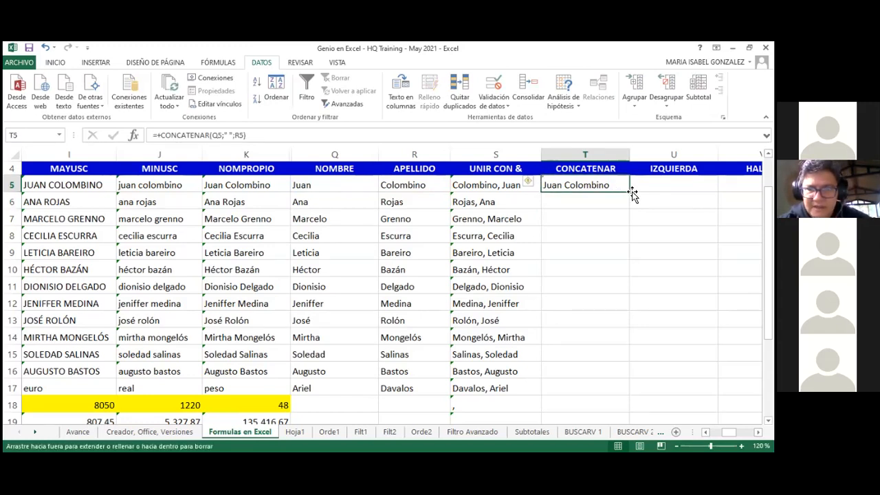
double_click(631, 193)
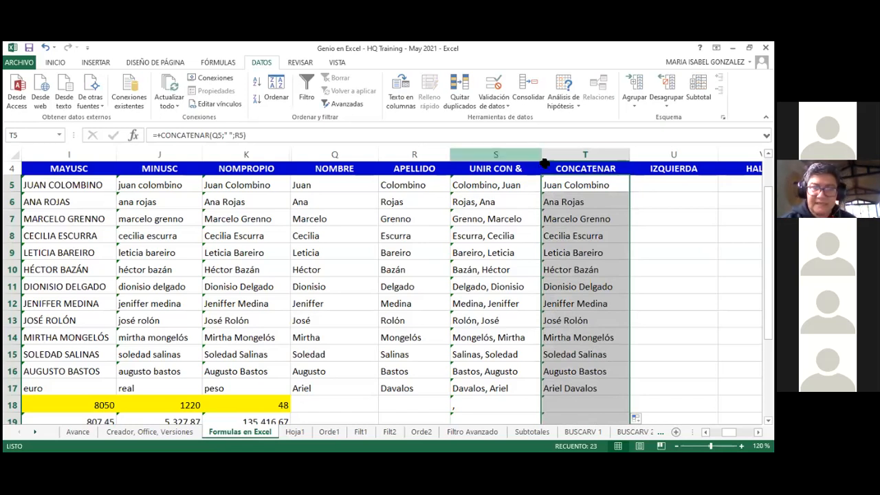
Step: Look at the error-checking options for T5 and close them without choosing one
click(562, 183)
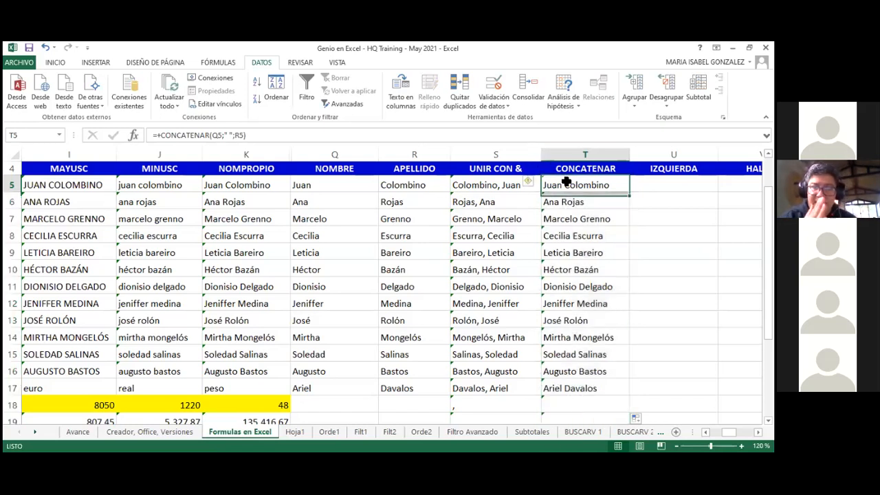
click(527, 184)
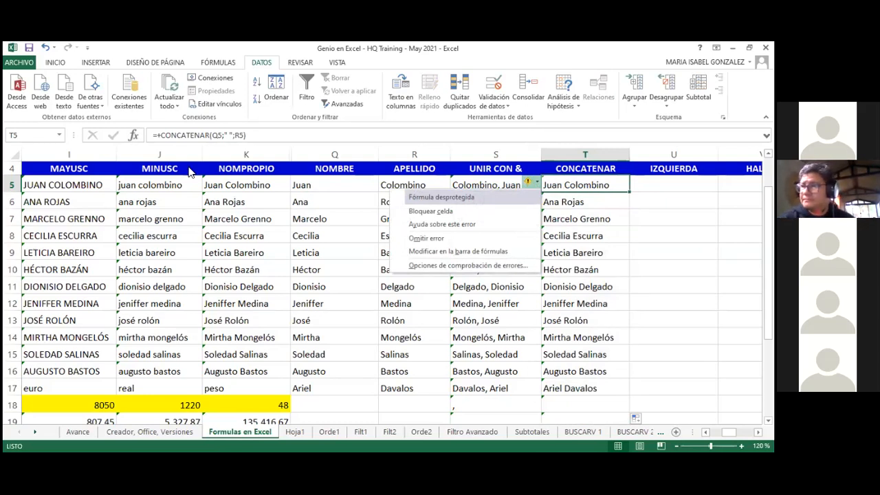
key(Escape)
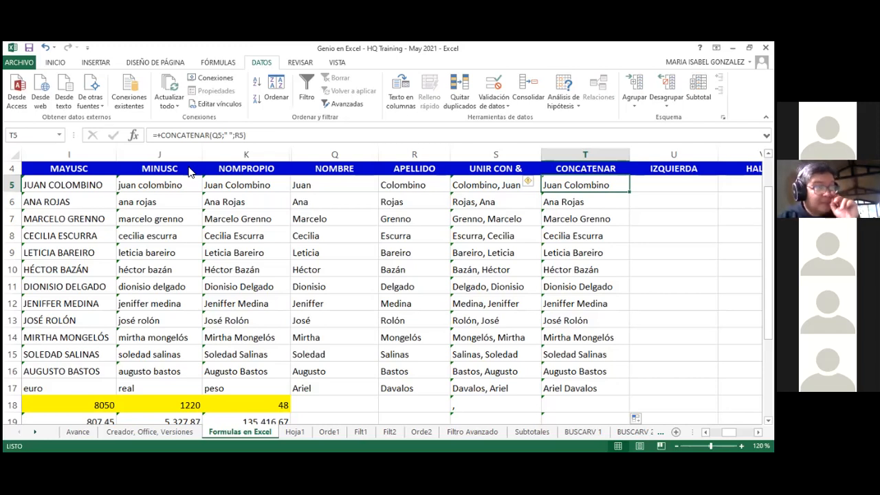
Step: Enter +IZQUIERDA(T5;4) in U5 and fill the formula down the IZQUIERDA column to U17
key(Right)
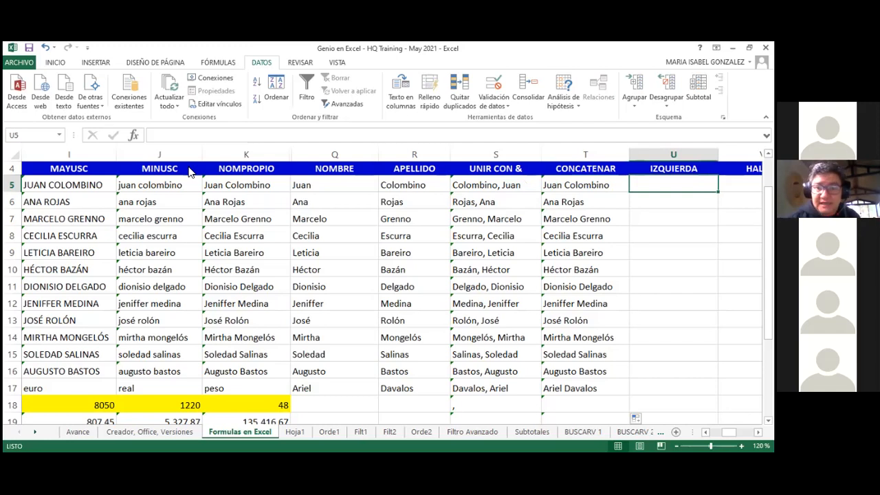
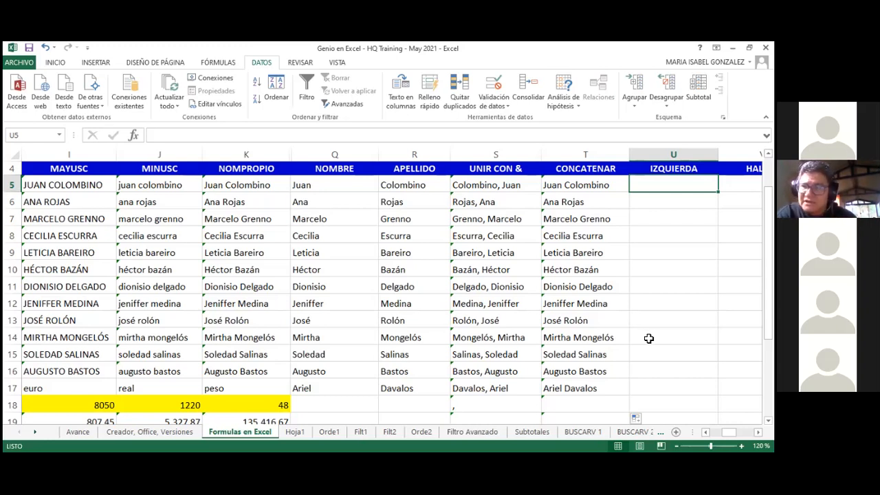
text(+)
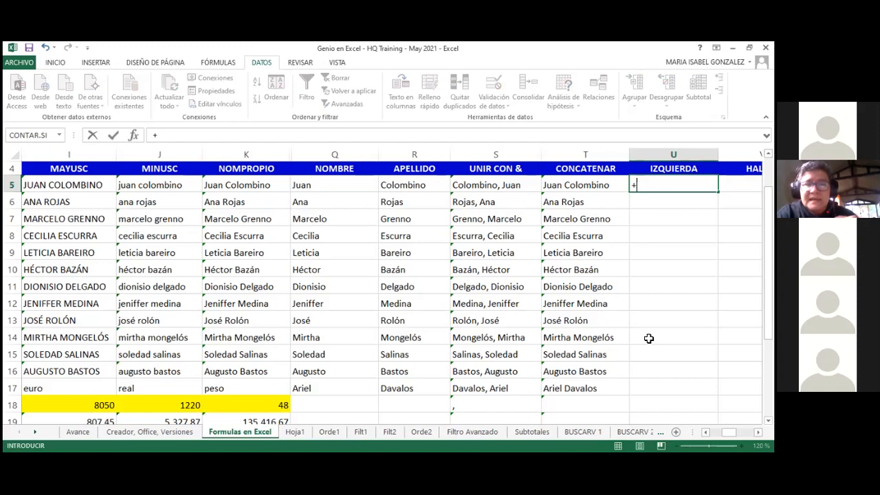
text(iz)
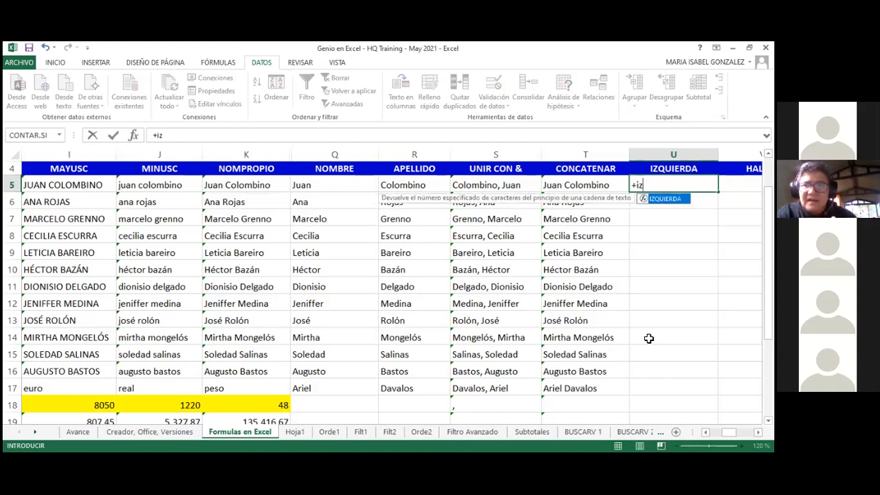
key(Tab)
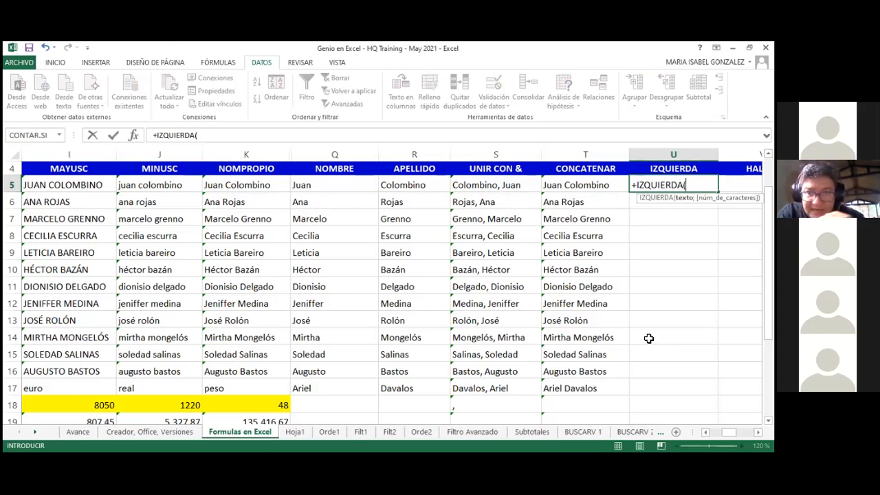
key(BackSpace)
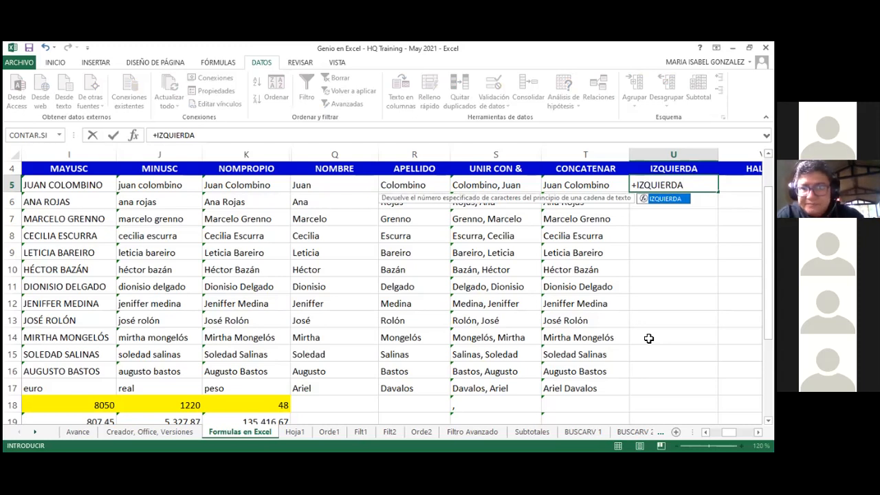
text(()
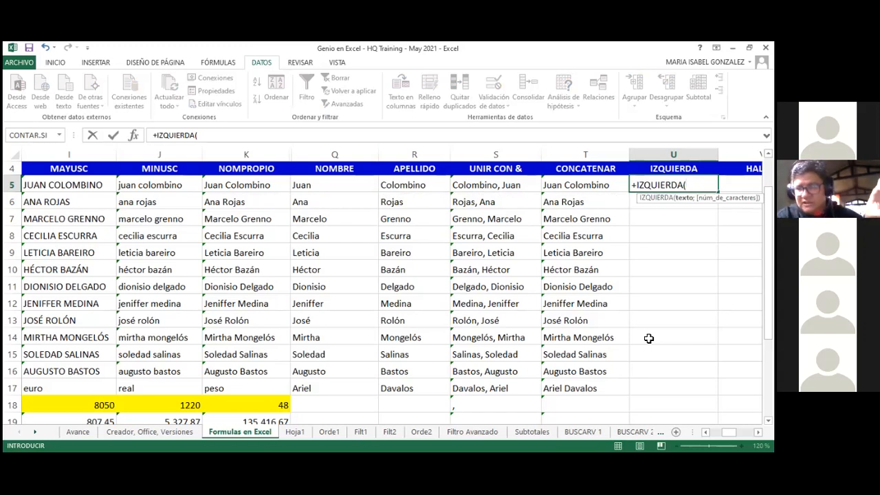
key(Left)
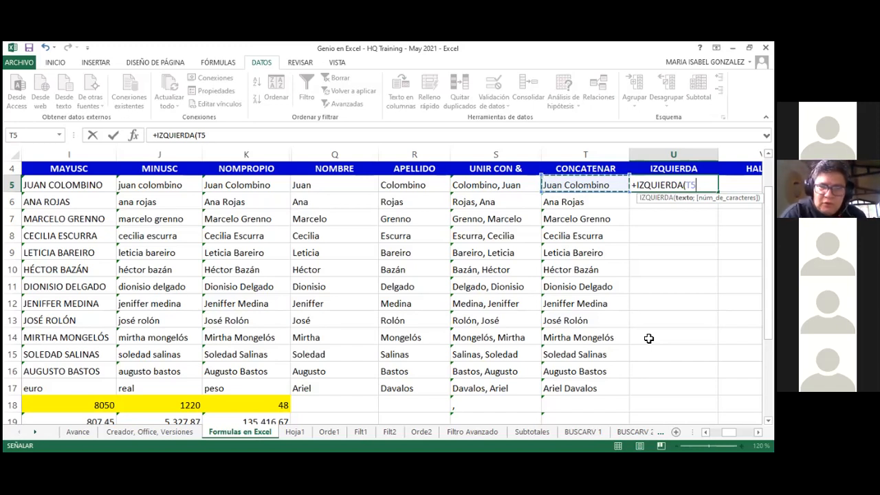
text(;4)
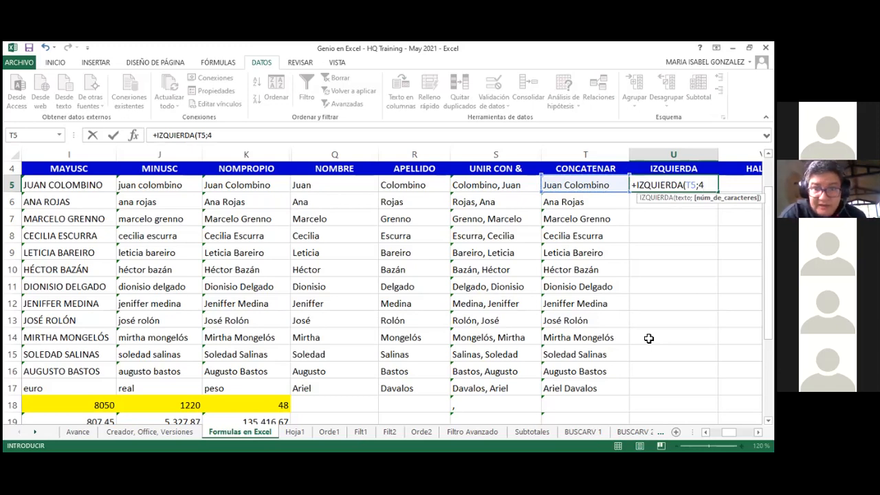
text())
key(Return)
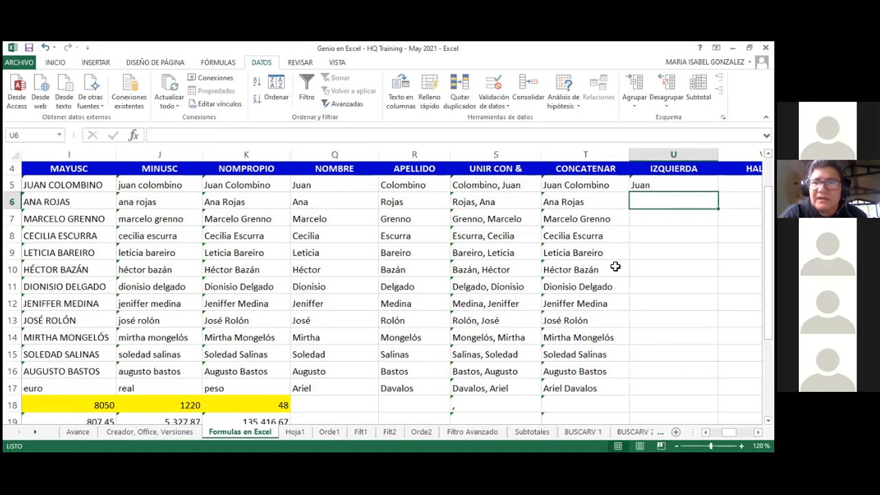
click(670, 185)
drag(717, 191, 718, 392)
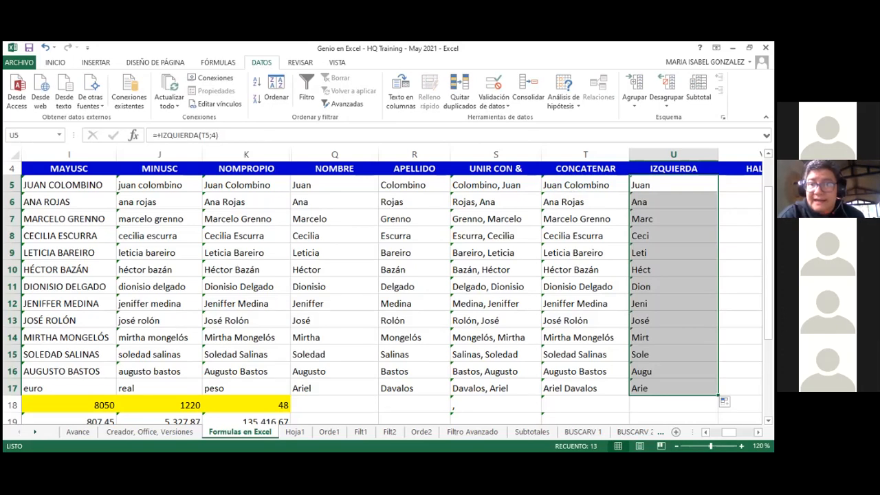
Step: Compare the IZQUIERDA results with the joined names in rows 11 and 12, and review the range U5:U17
click(648, 300)
click(519, 302)
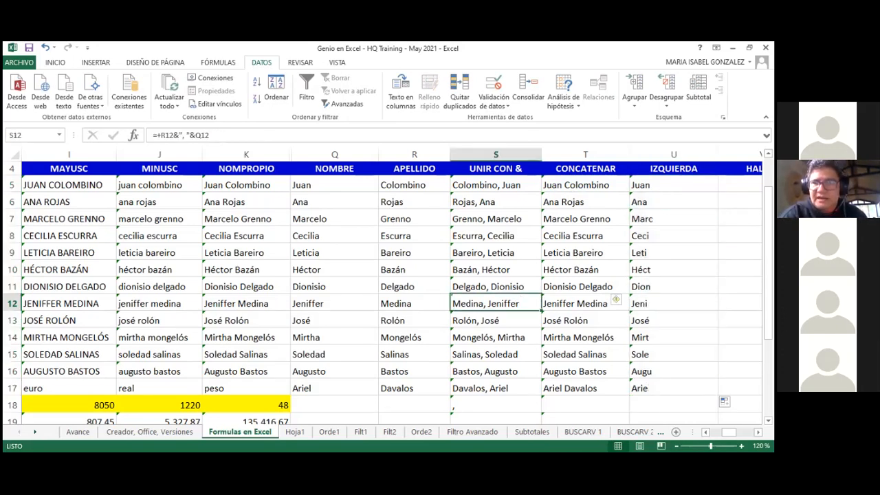
click(662, 302)
click(659, 289)
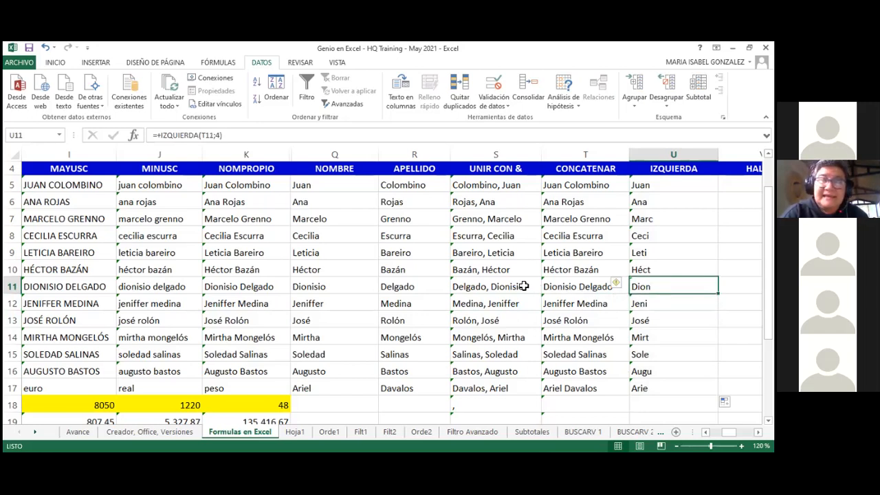
click(524, 287)
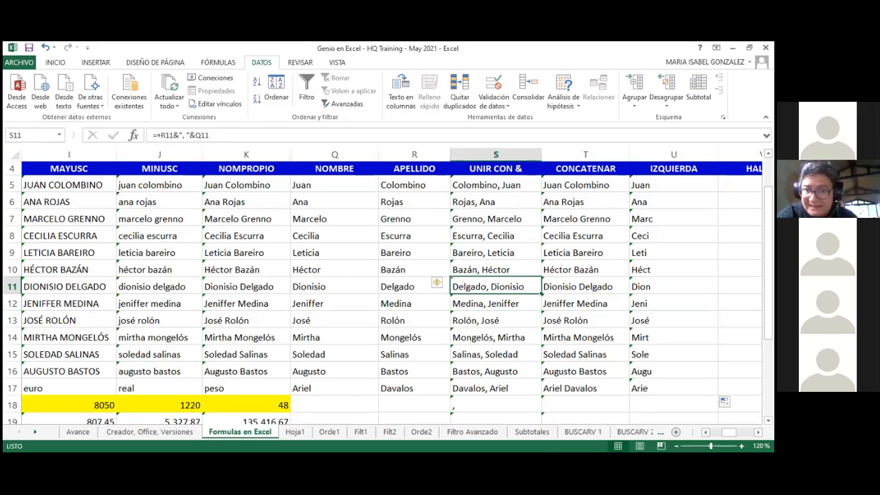
drag(646, 185, 658, 389)
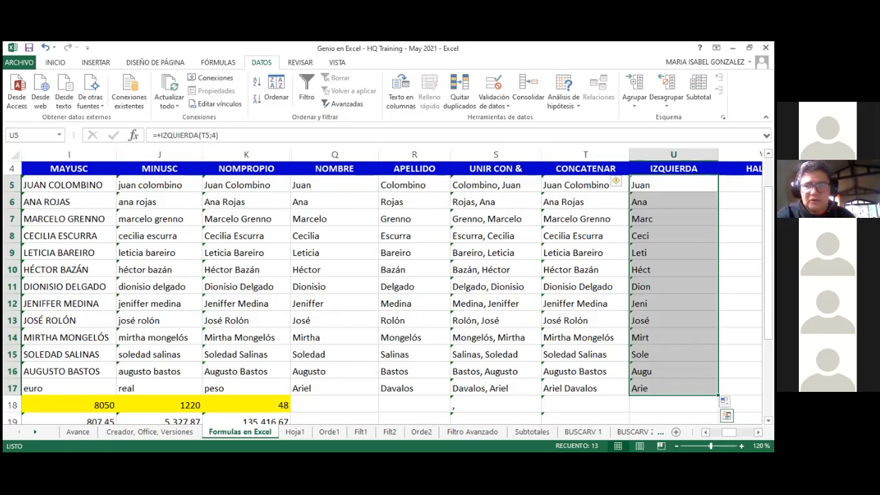
Step: Start a HALLAR function in V5, the first data cell of the HALLAR column
key(Right)
key(Right)
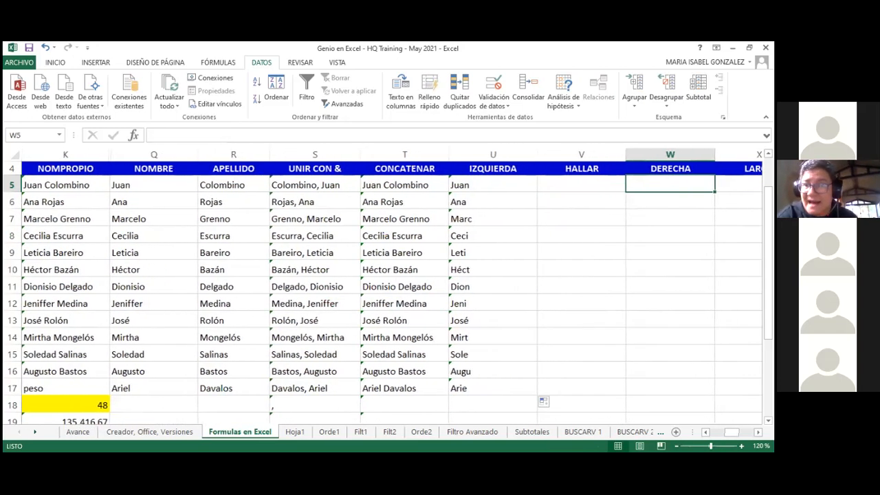
key(Right)
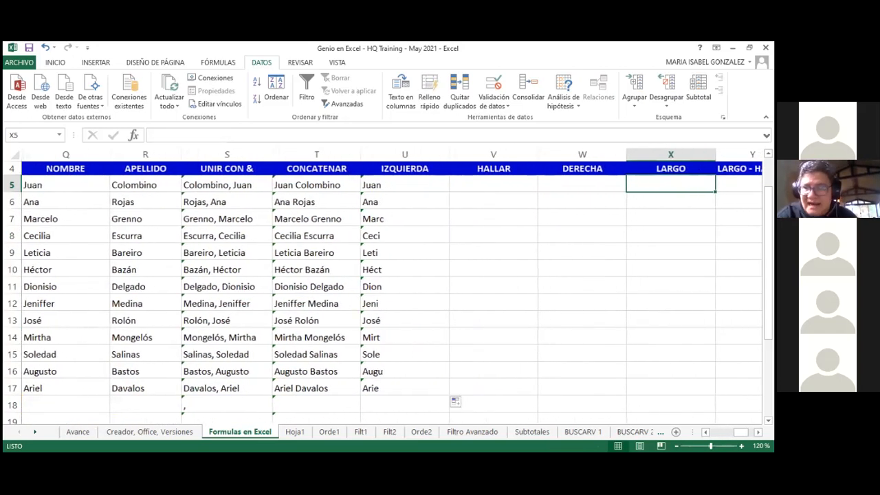
key(Left)
key(Left)
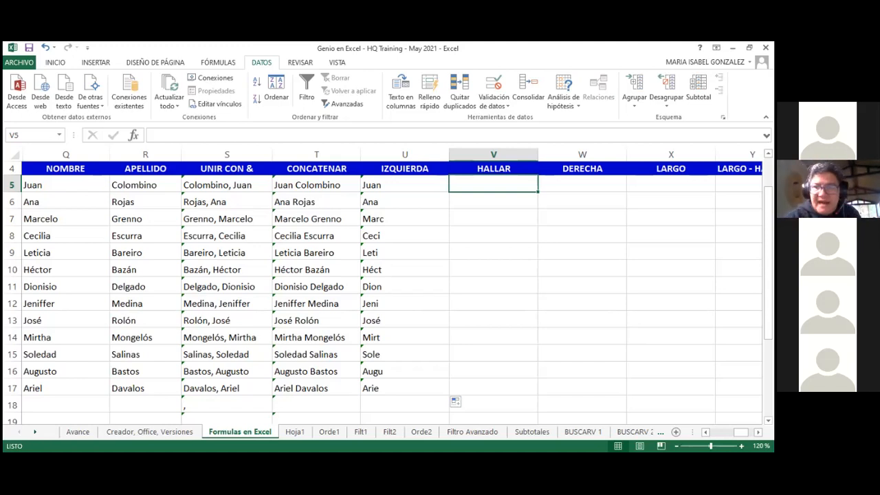
text(+)
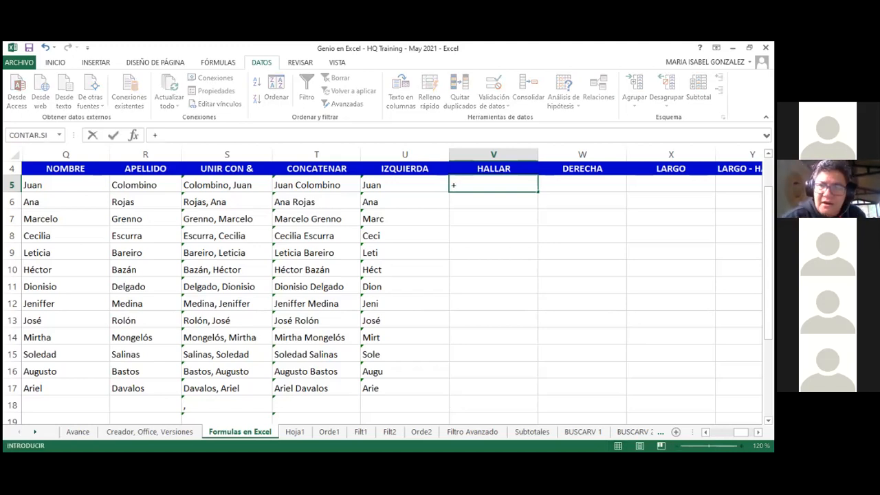
text(hal)
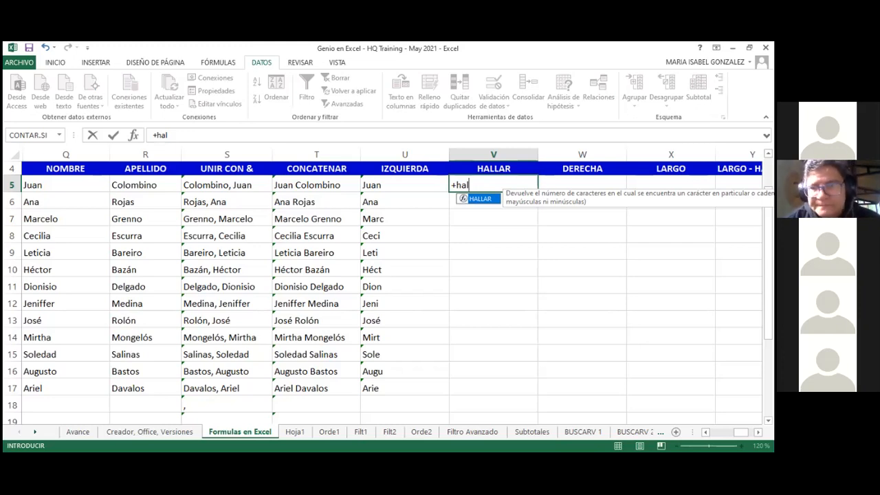
key(Tab)
key(Left)
key(Left)
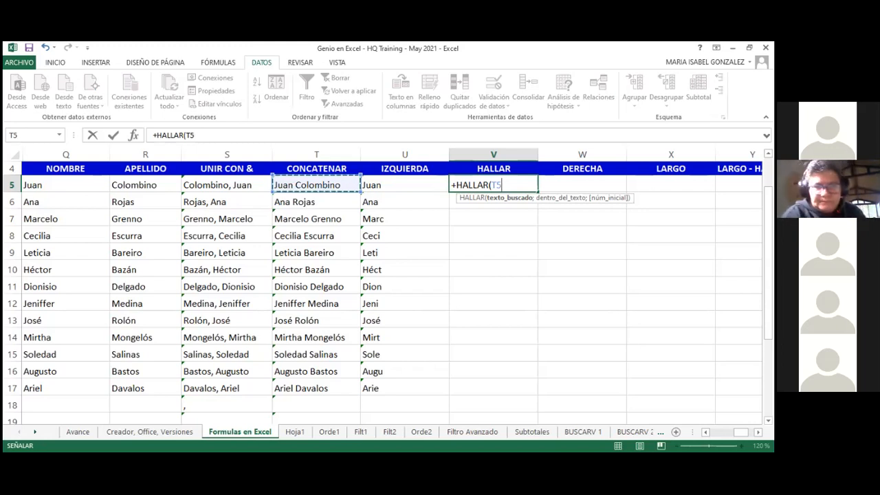
text(;)
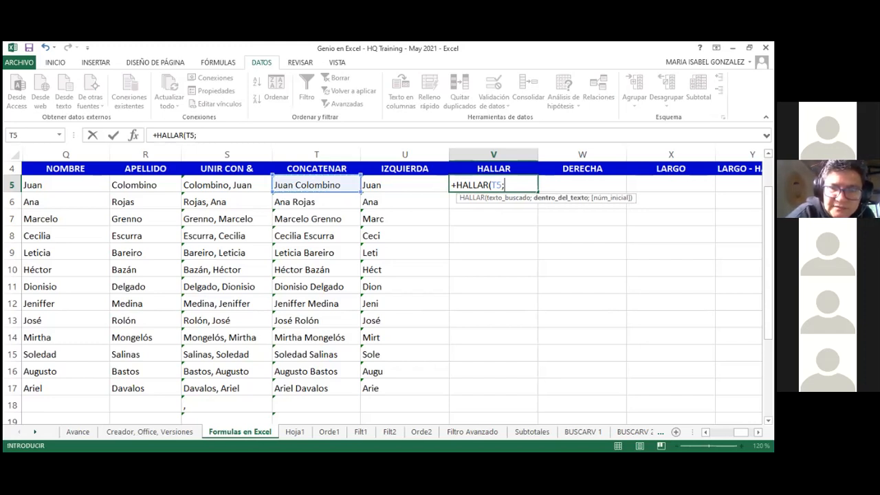
key(BackSpace)
key(BackSpace)
key(BackSpace)
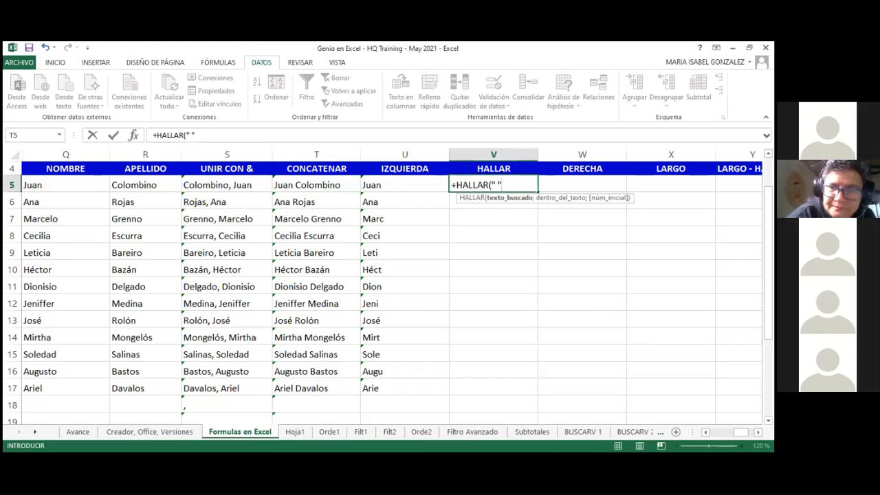
Step: Give HALLAR a quoted space as the search text and T5 as the text to search, so V5 reads +HALLAR(" ";T5;
text(;)
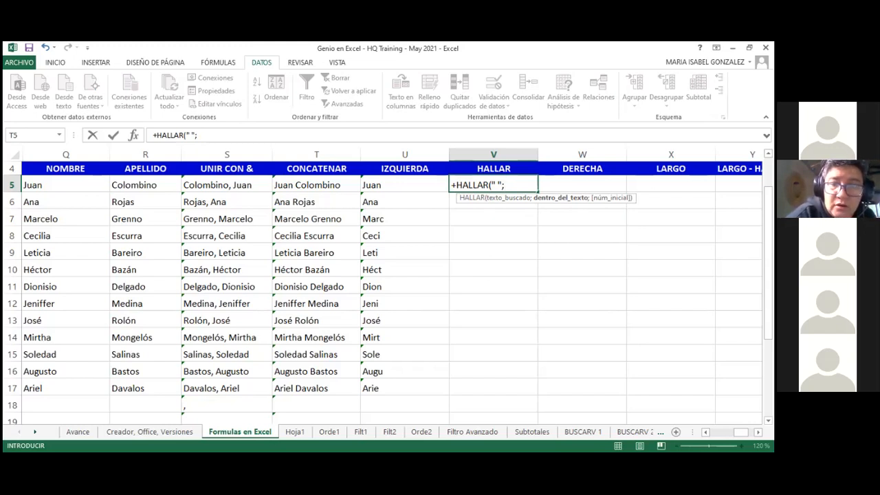
key(Left)
key(Left)
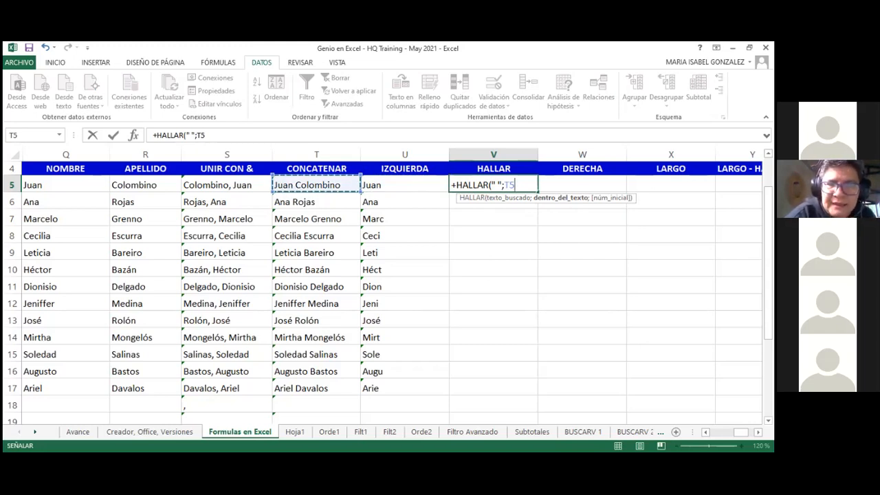
text(;)
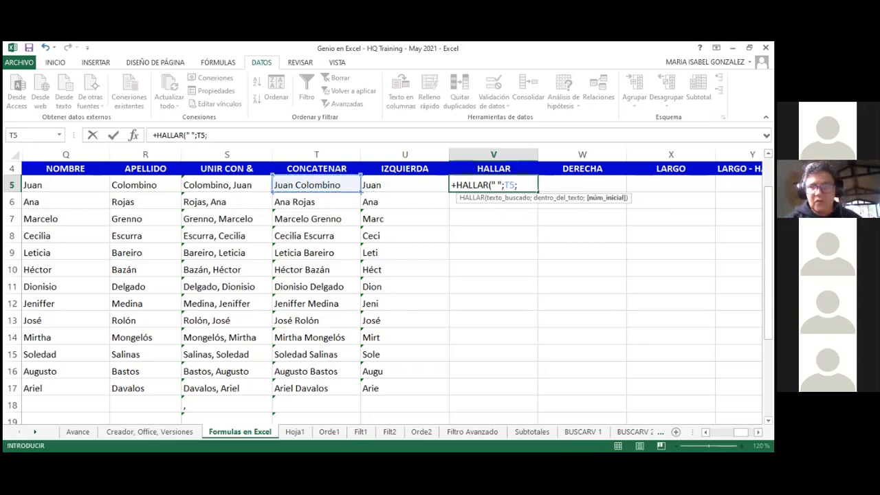
text(0)
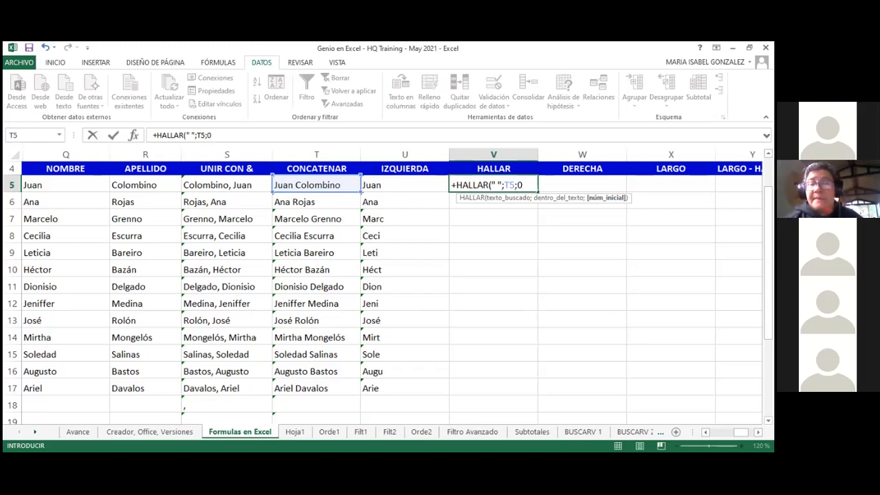
key(BackSpace)
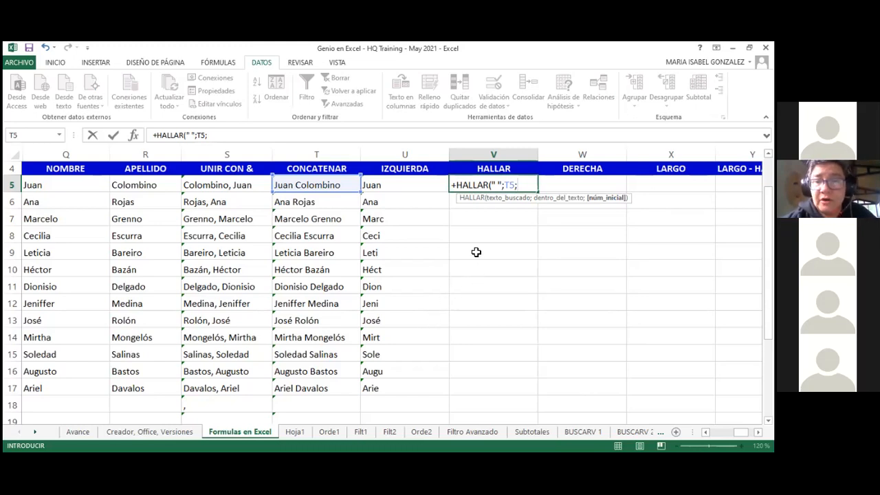
Step: Put an apostrophe before the unfinished V5 formula and store it as text
click(452, 185)
text(')
click(468, 222)
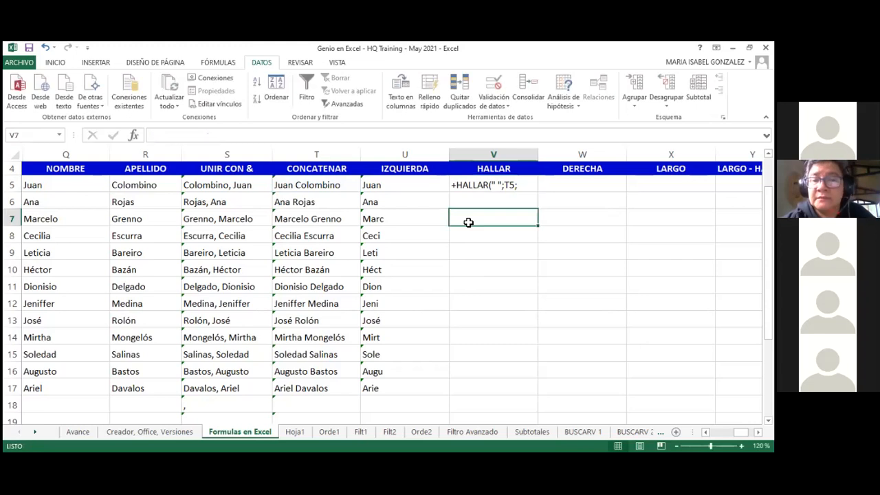
Step: Examine on sheet Hoja1 how the labels in A5 and A6 combine a code and a name
click(296, 433)
click(200, 255)
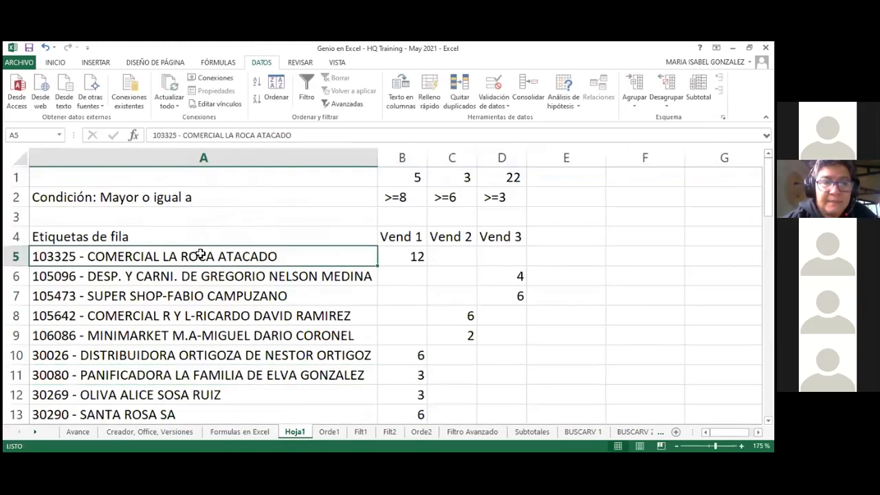
drag(154, 135, 301, 145)
click(343, 261)
click(419, 262)
click(303, 255)
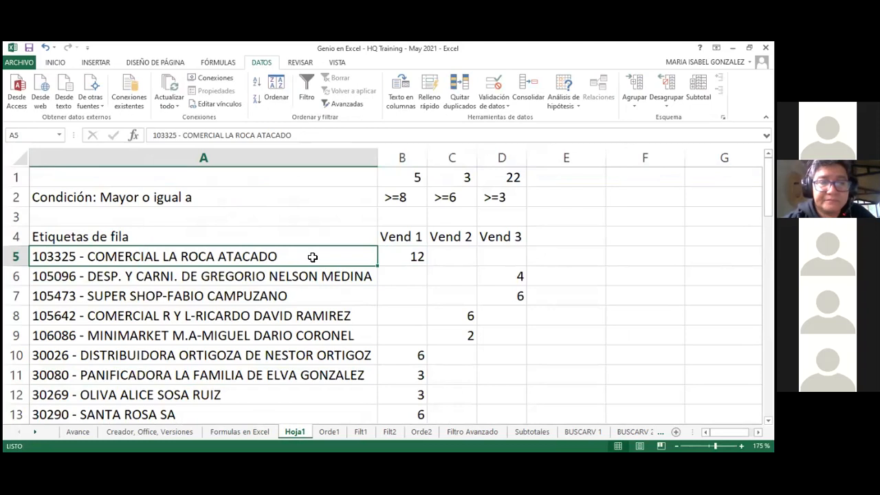
click(182, 135)
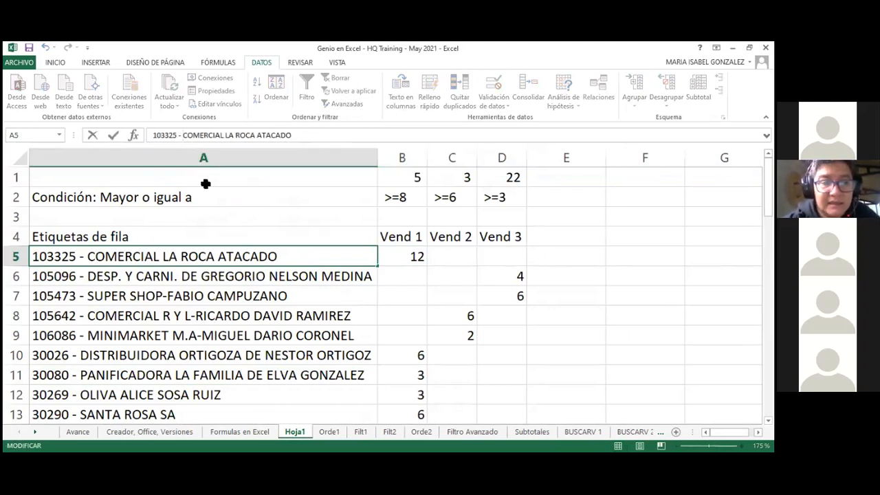
key(Escape)
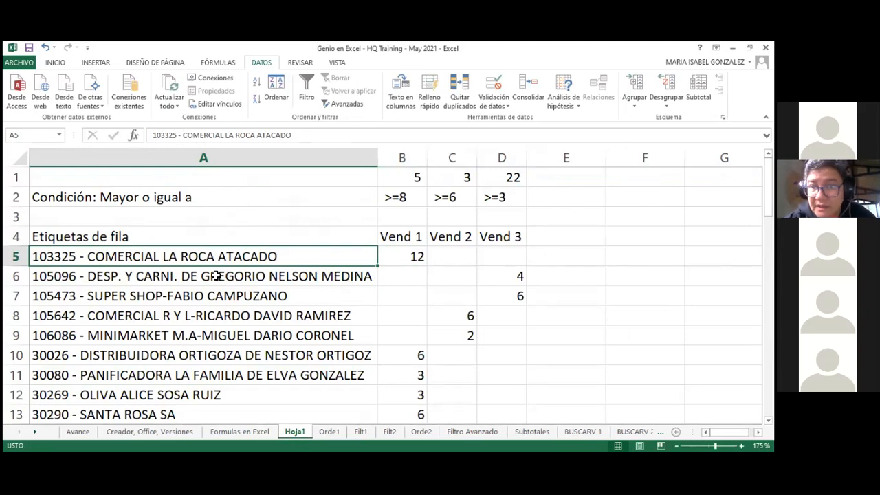
click(218, 280)
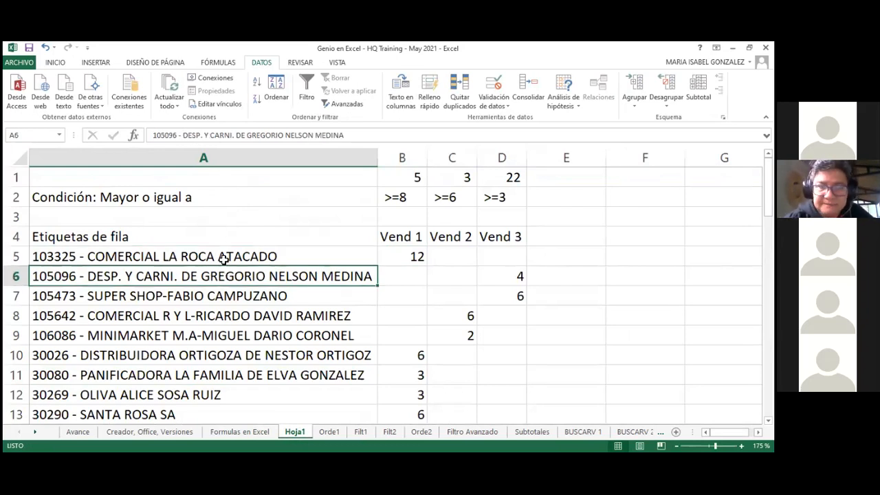
click(226, 255)
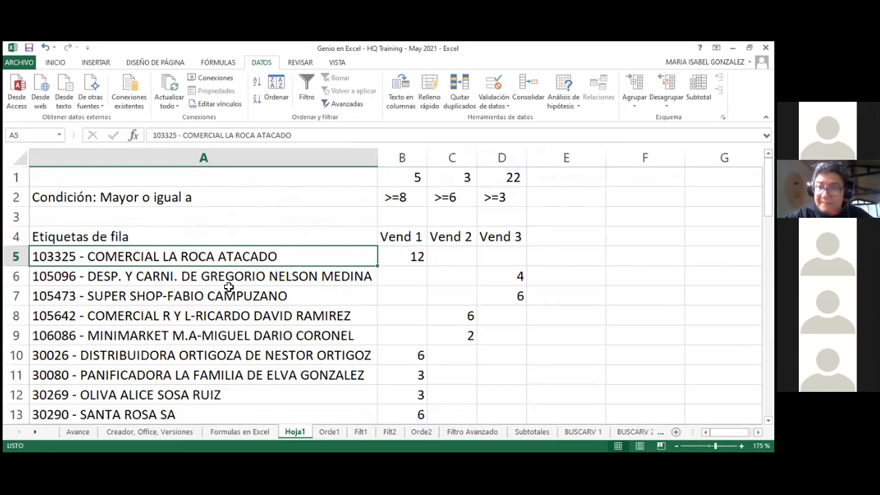
Step: Return to the Formulas en Excel sheet and remove the leading apostrophe from the unfinished HALLAR formula in V5
click(229, 324)
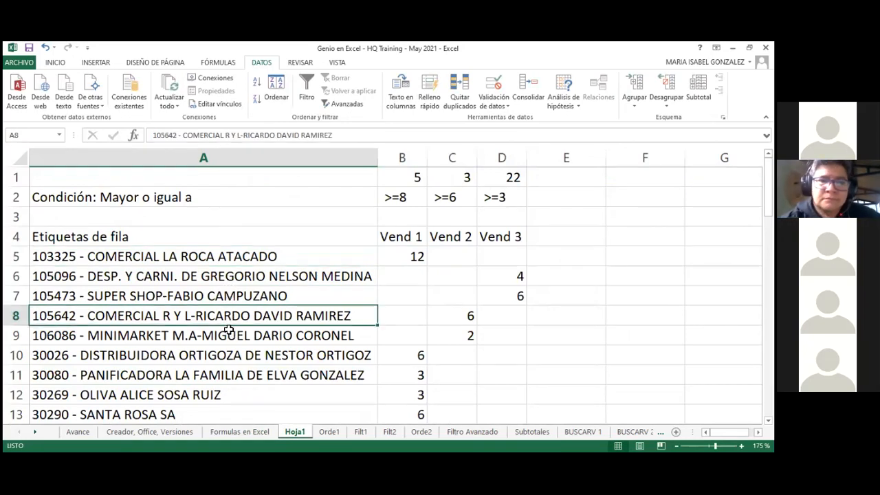
click(265, 432)
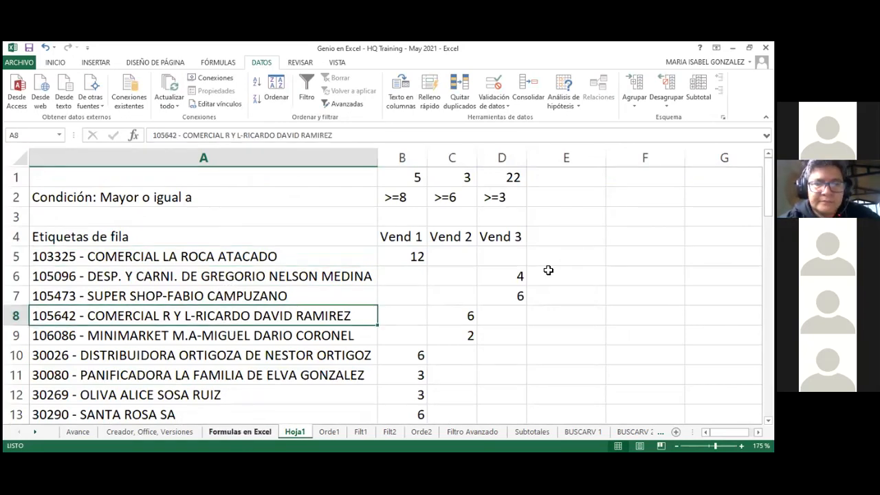
click(491, 185)
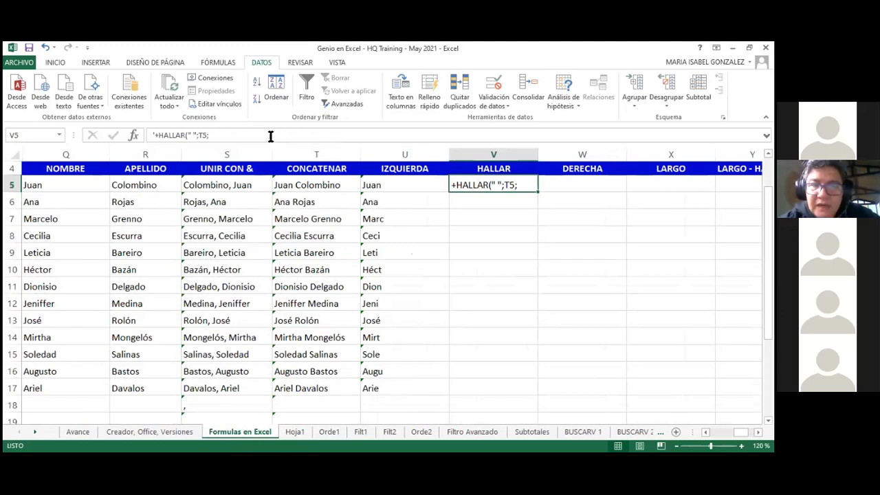
click(167, 132)
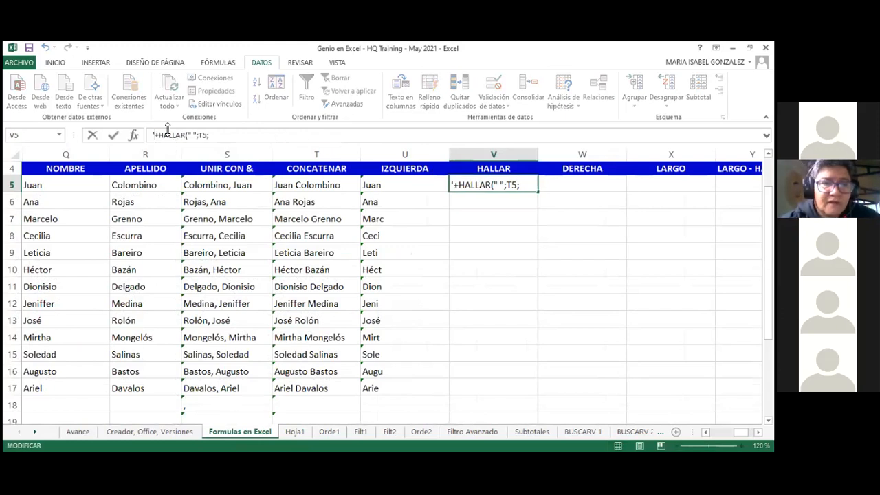
click(215, 134)
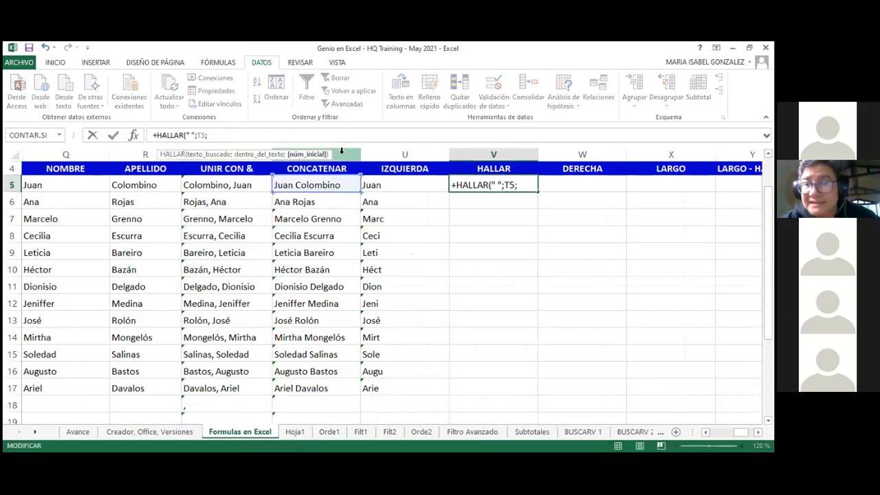
Step: Complete the V5 formula with start position 1 so it reads +HALLAR(" ";T5;1)
click(520, 186)
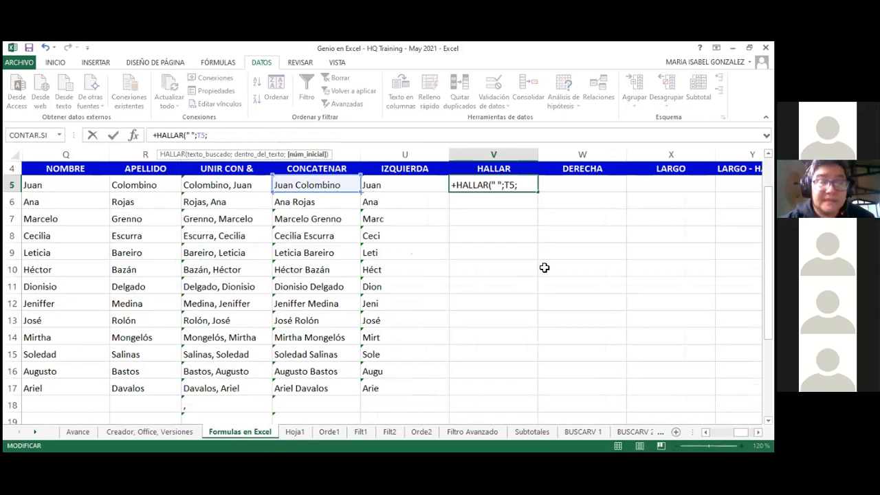
text(1)
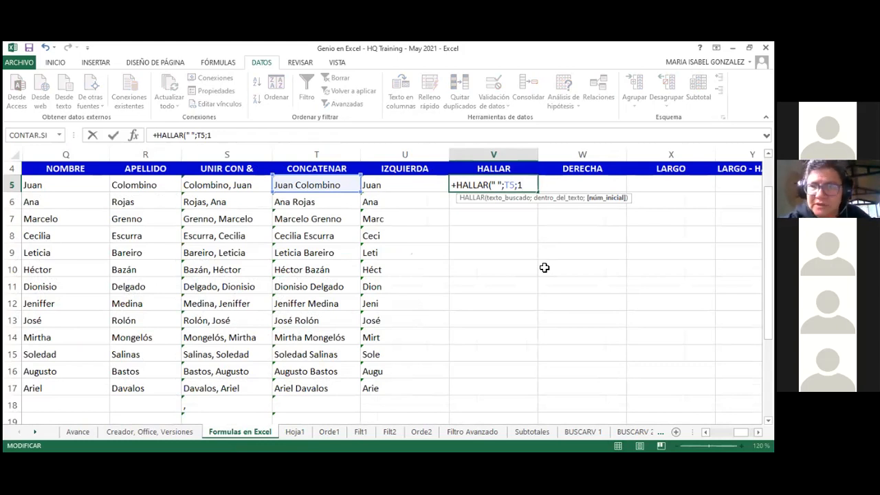
text())
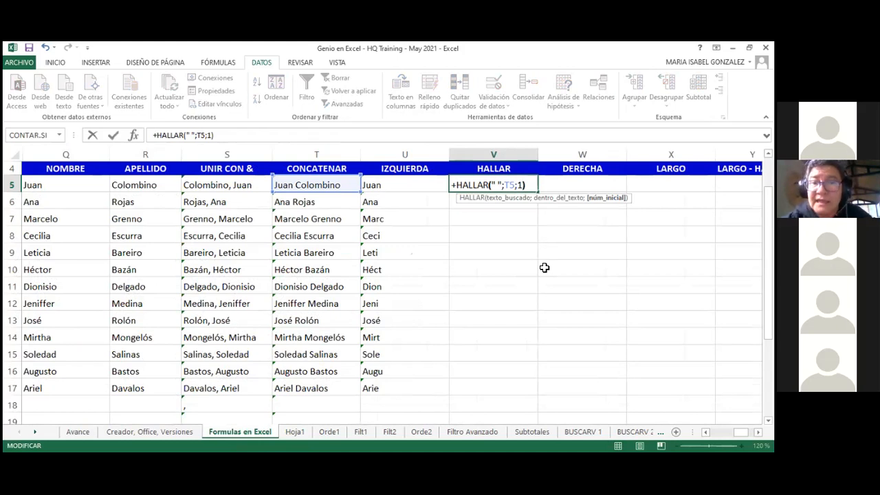
key(Return)
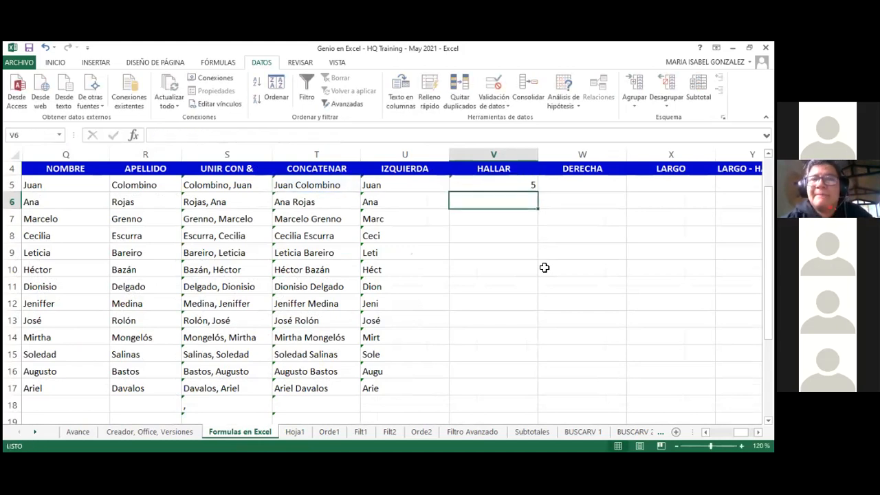
Step: Fill the V5 formula down the HALLAR column through row 27
key(Up)
key(Down)
key(Up)
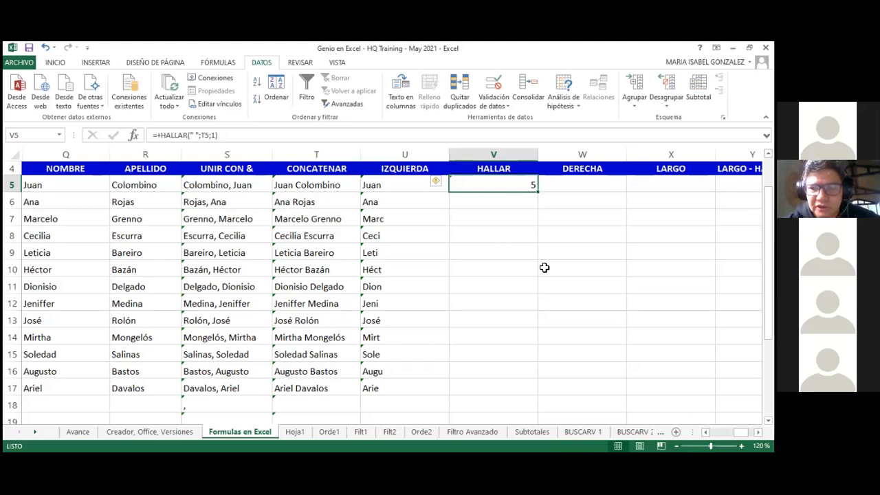
key(Right)
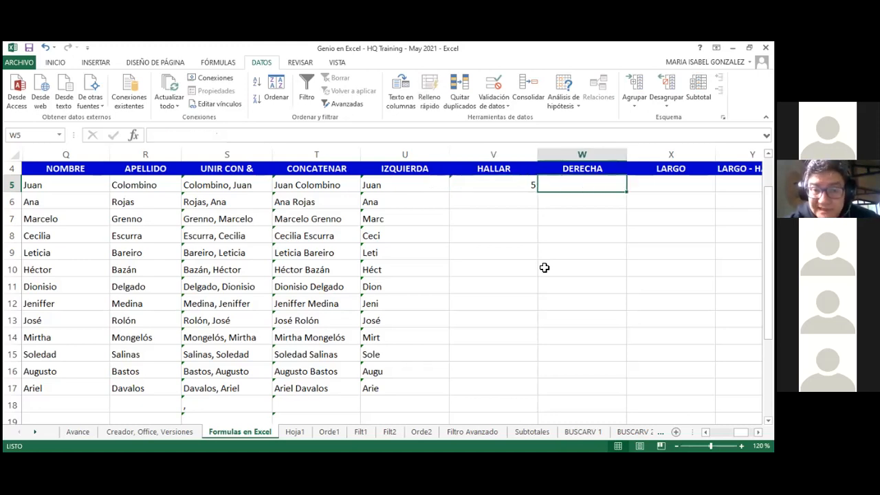
key(Left)
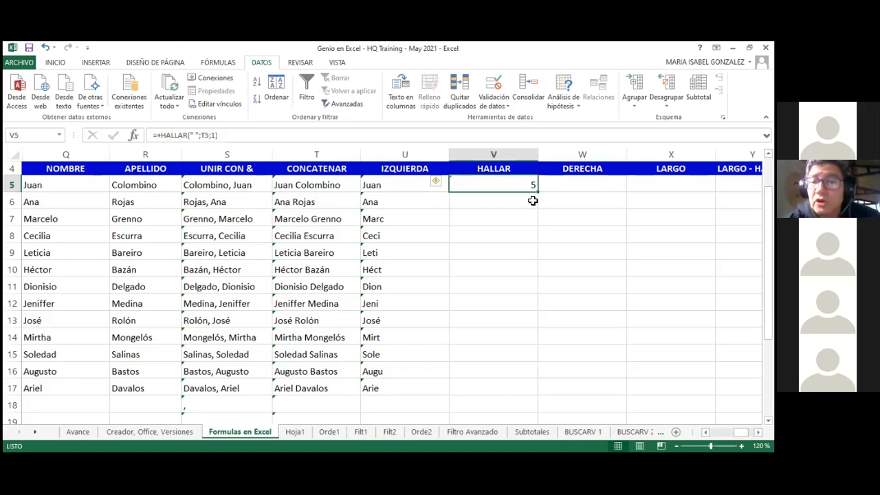
double_click(541, 192)
scroll(521, 257, down, 4)
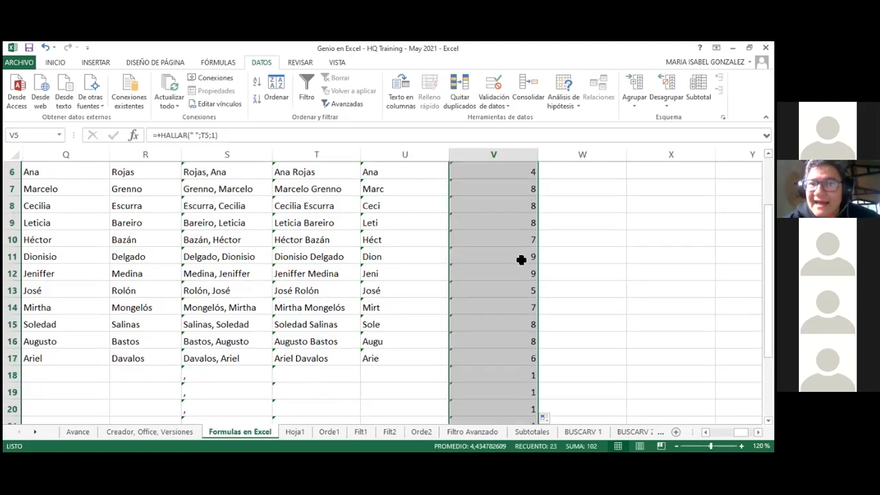
scroll(521, 270, up, 5)
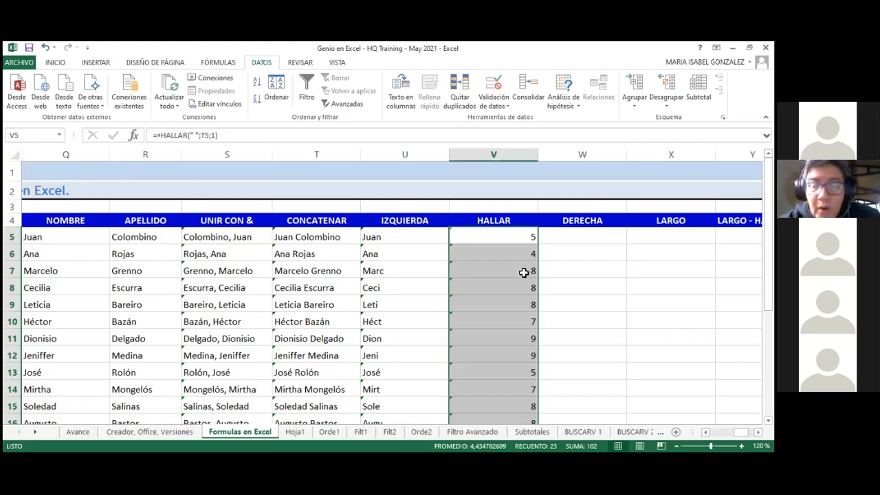
Step: Compare the IZQUIERDA formula in U5 with the HALLAR formula in V5
mouse_move(394, 237)
mouse_down()
mouse_move(392, 250)
mouse_move(392, 235)
mouse_up()
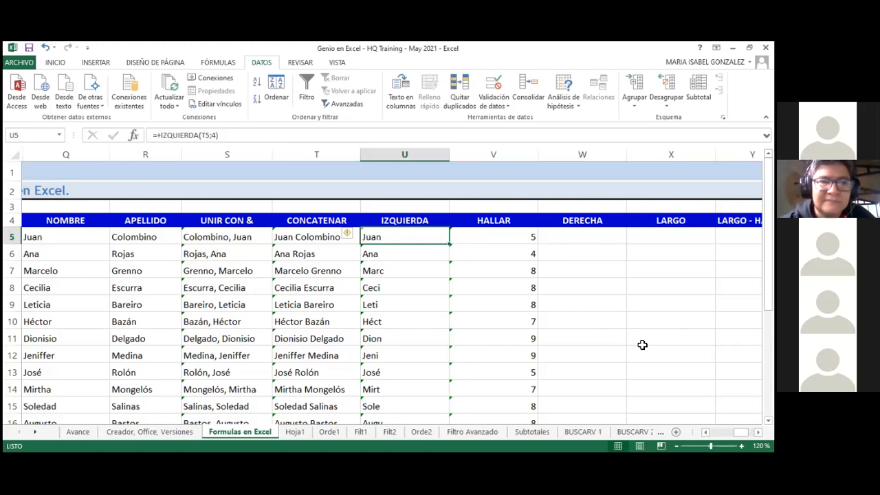
key(Right)
key(Right)
key(Left)
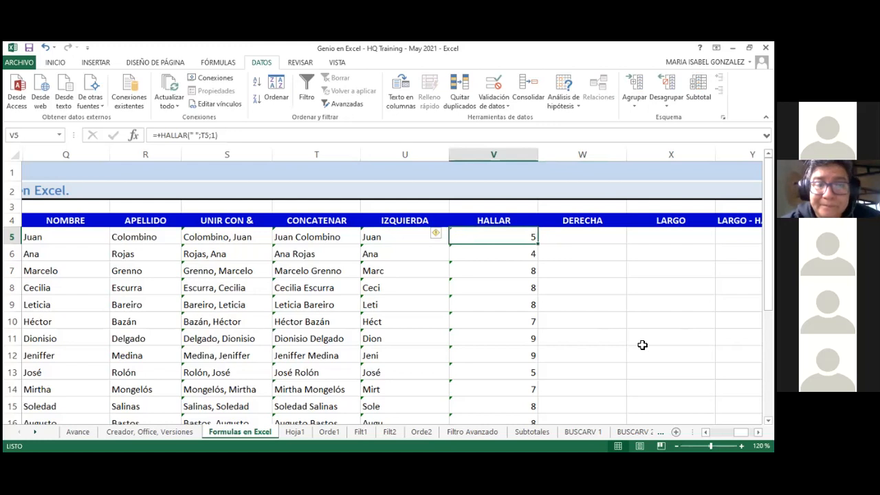
key(Right)
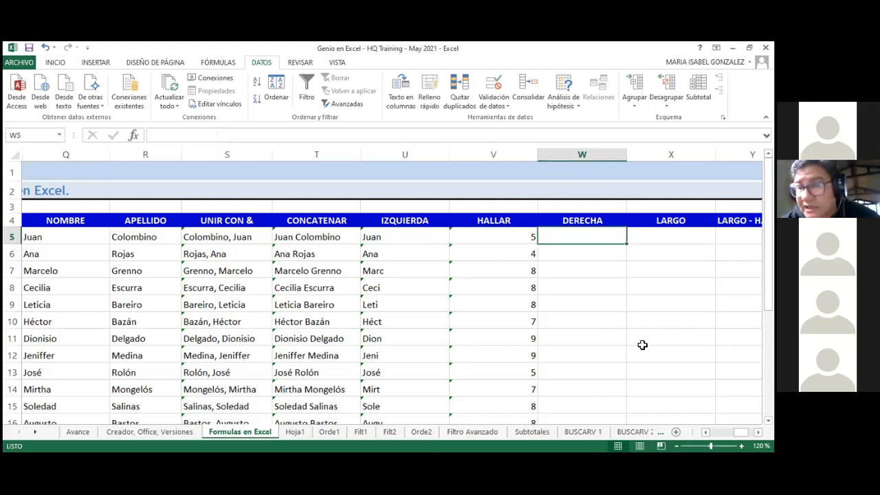
key(Left)
key(Left)
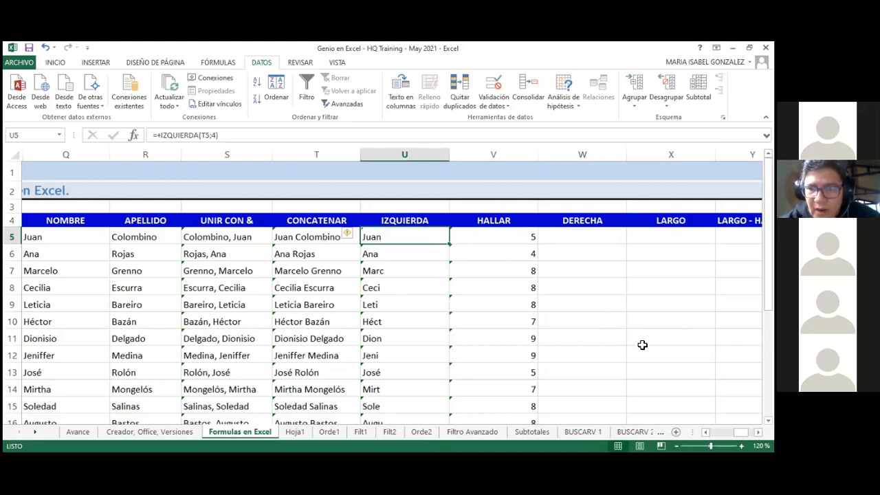
Step: Replace the fixed character count in U5's IZQUIERDA formula with V5-1 and fill it down the column
double_click(443, 236)
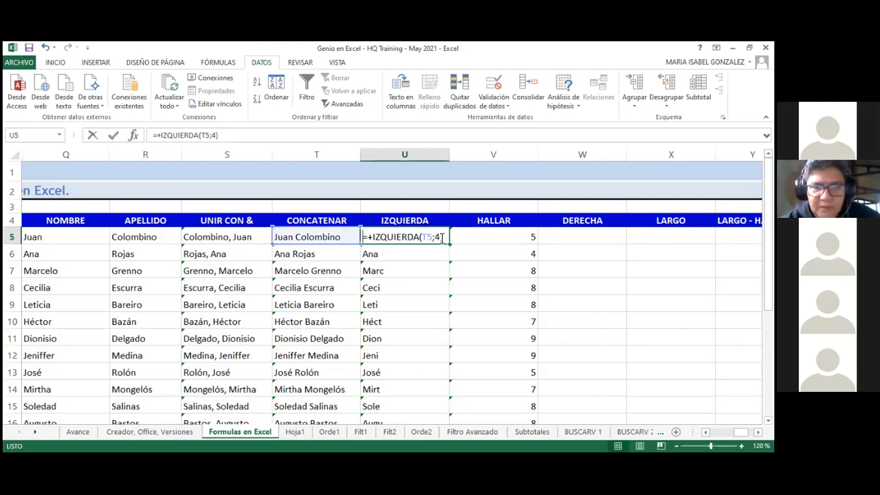
key(BackSpace)
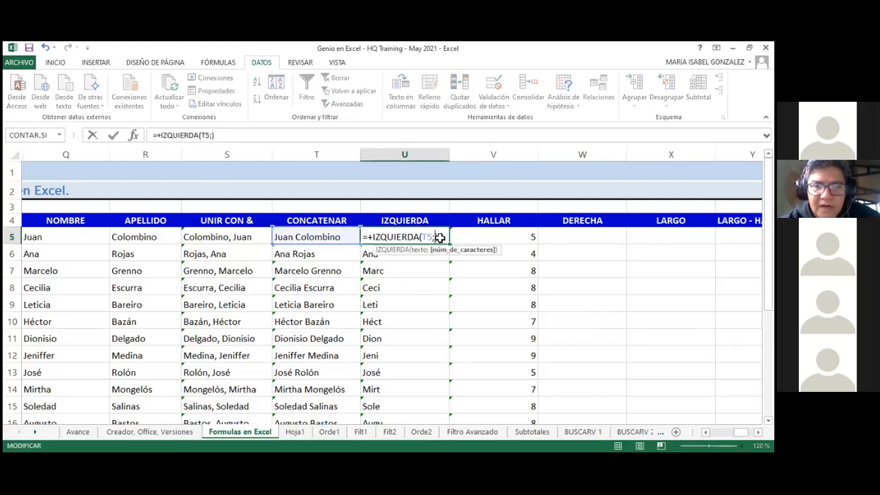
click(512, 236)
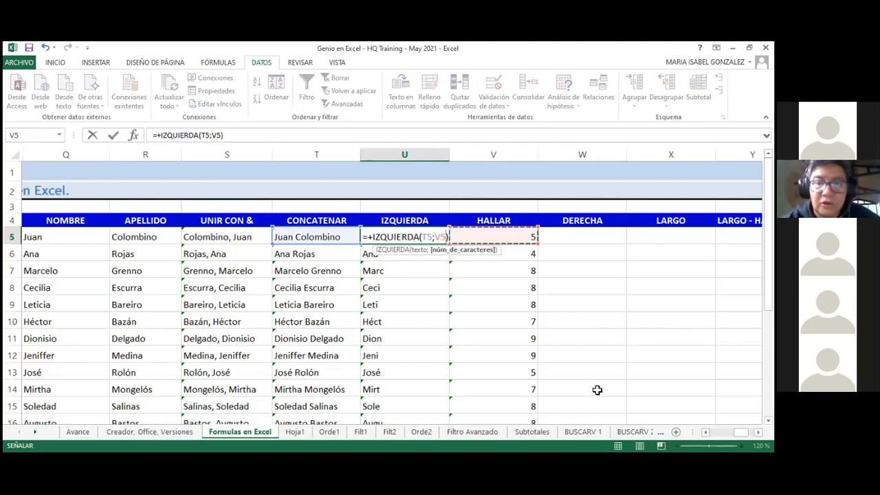
text(-1)
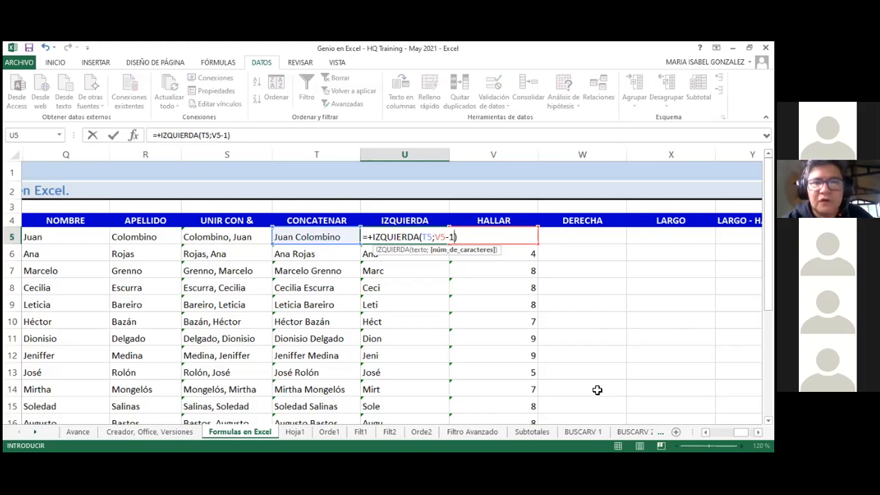
key(Return)
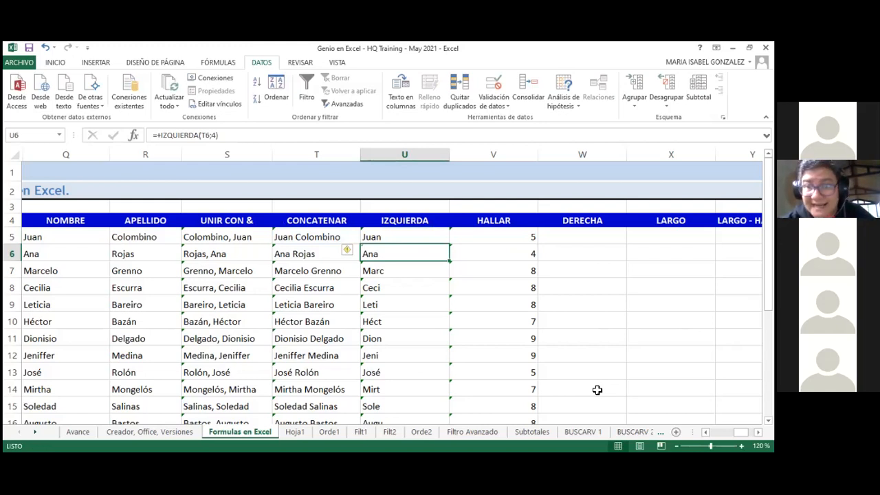
click(422, 242)
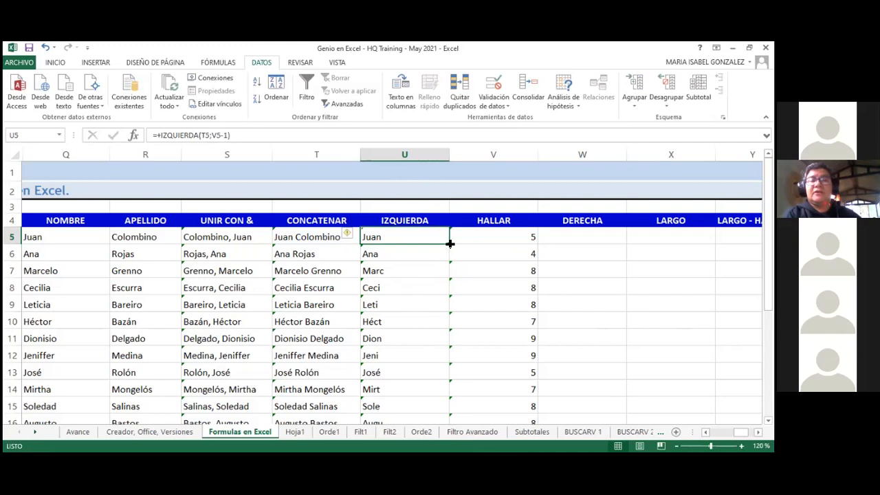
double_click(450, 243)
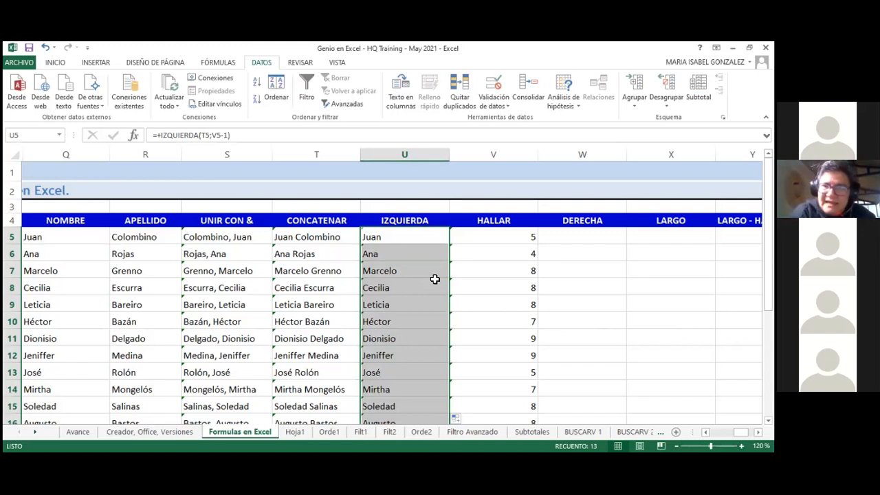
Step: Enter +DERECHA(T5;9) in W5, the first data cell of the DERECHA column
key(Right)
key(Right)
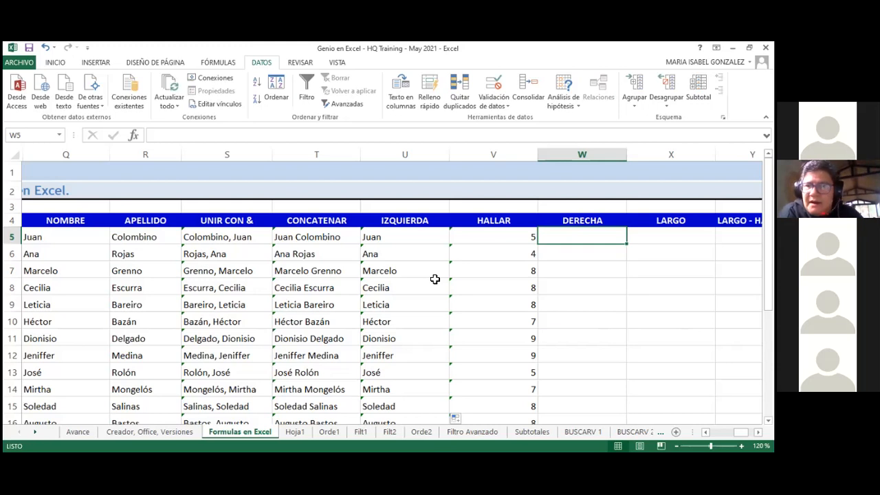
text(+)
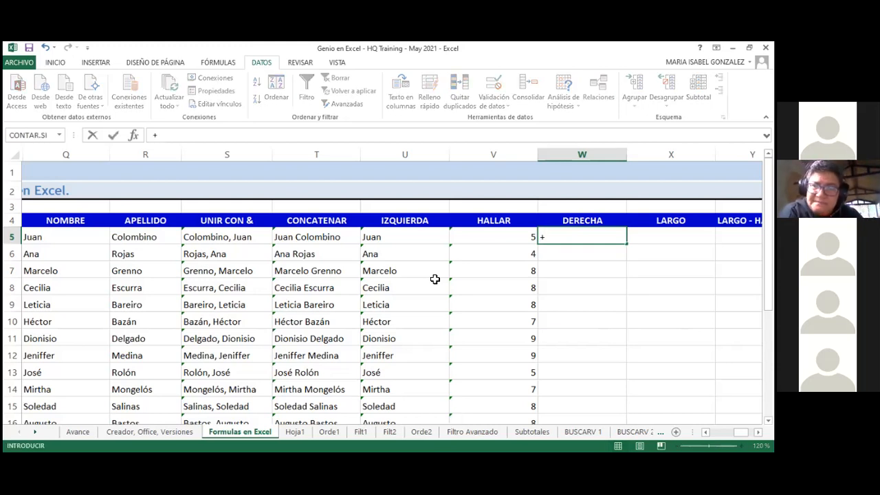
text(dere)
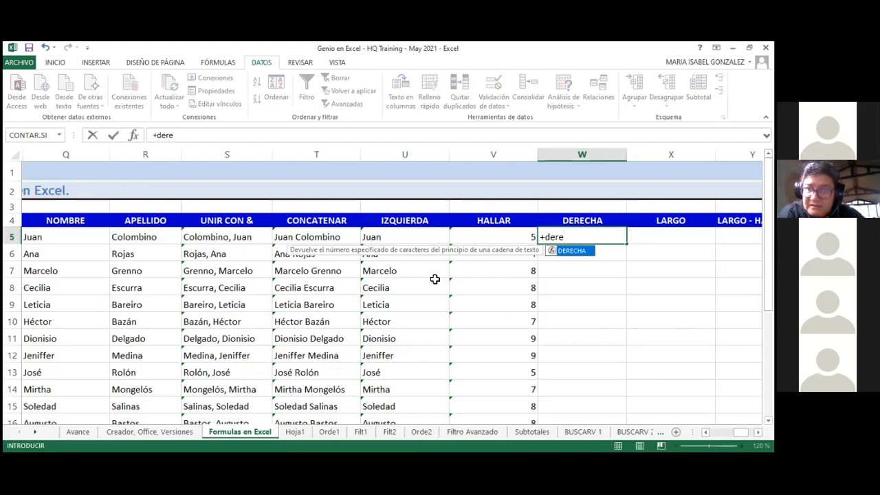
key(Tab)
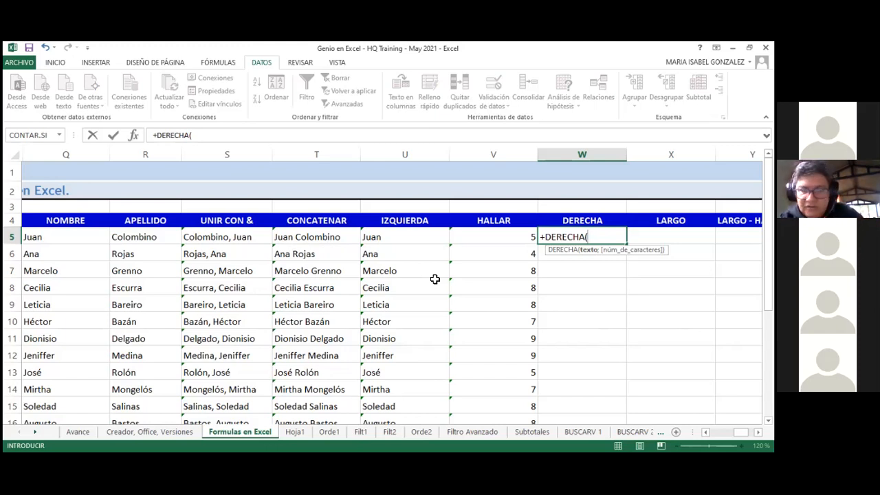
click(313, 239)
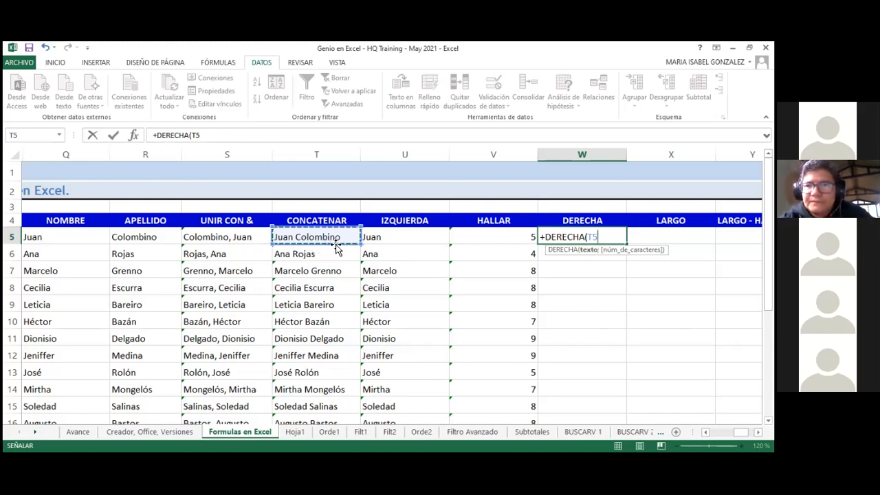
text(9)
key(BackSpace)
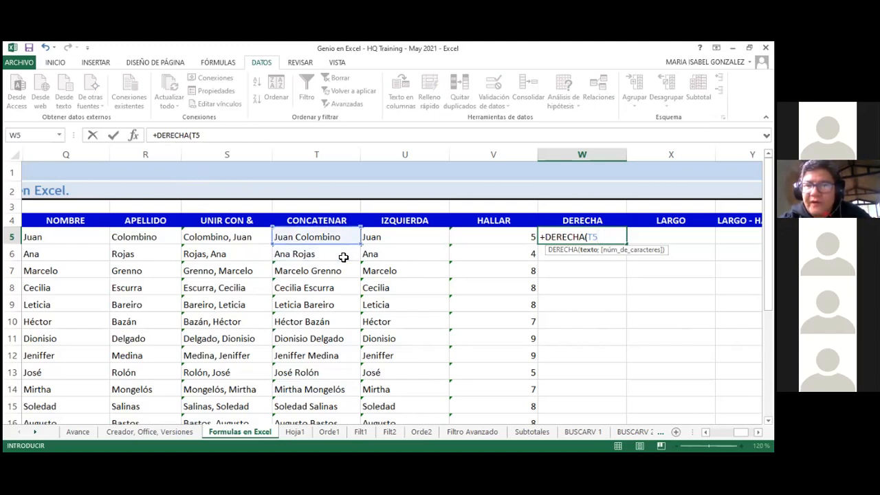
text(;9)
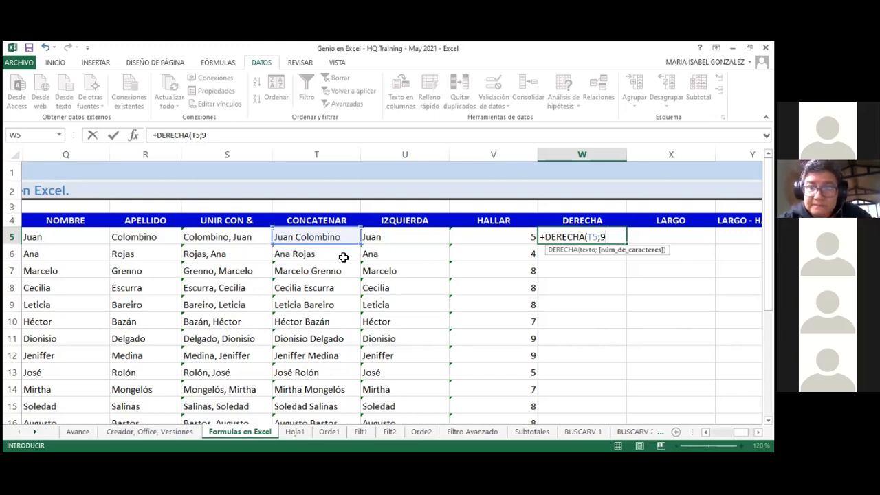
text())
key(ctrl+Return)
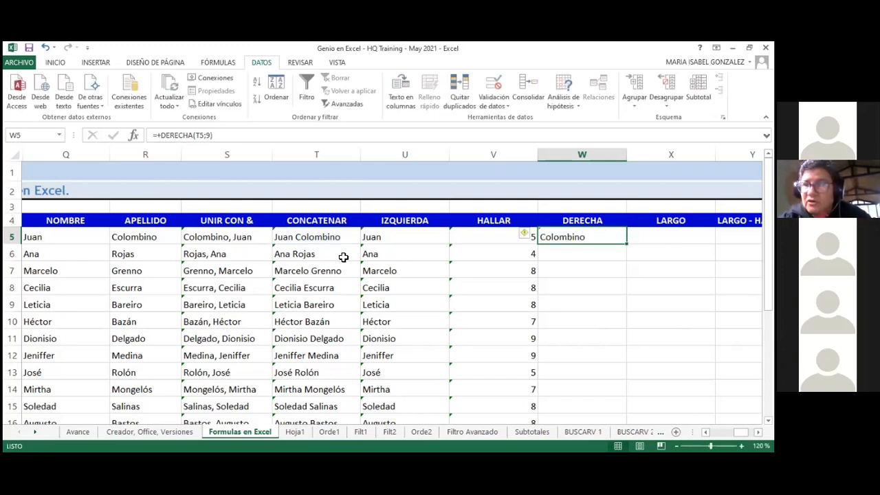
Step: Fill the DERECHA formula from W5 down to W27
drag(627, 245, 619, 406)
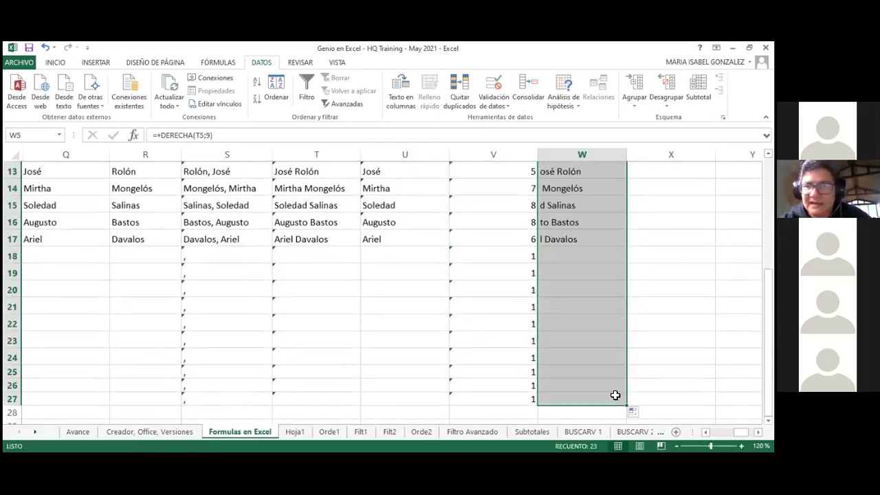
scroll(601, 371, up, 2)
scroll(604, 371, up, 2)
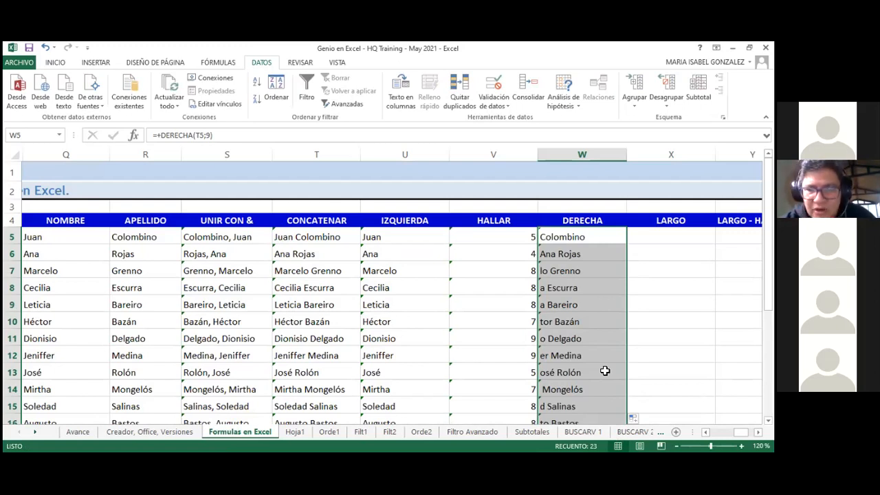
Step: Start a LARGO function in X5, the first data cell of the LARGO column
click(655, 241)
text(+)
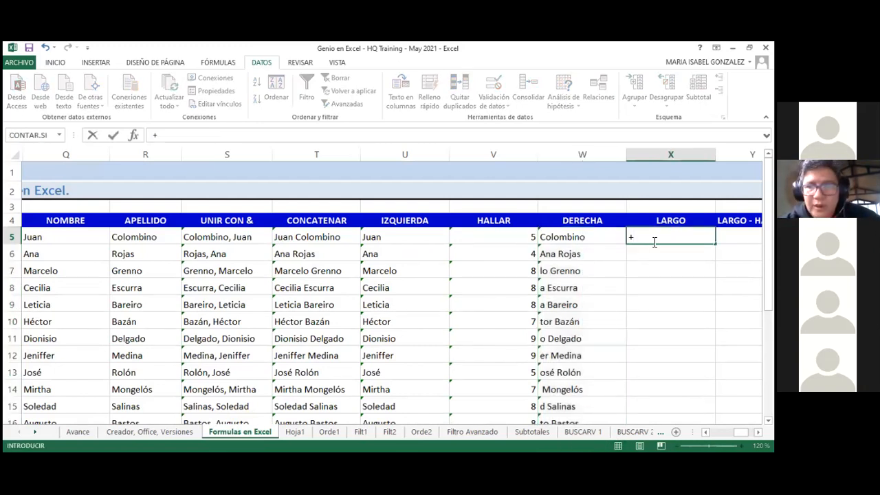
text(larg)
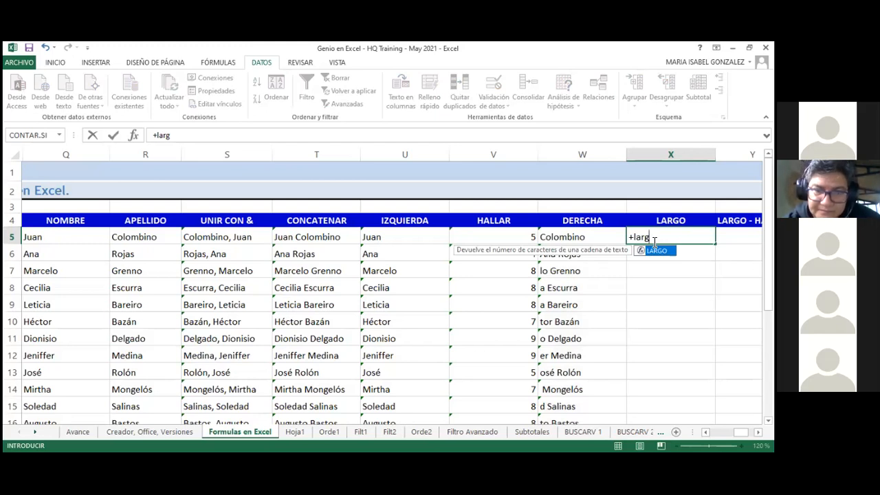
Step: Complete the LARGO formula in X5 with T5 as its text and fill it down the column
key(Tab)
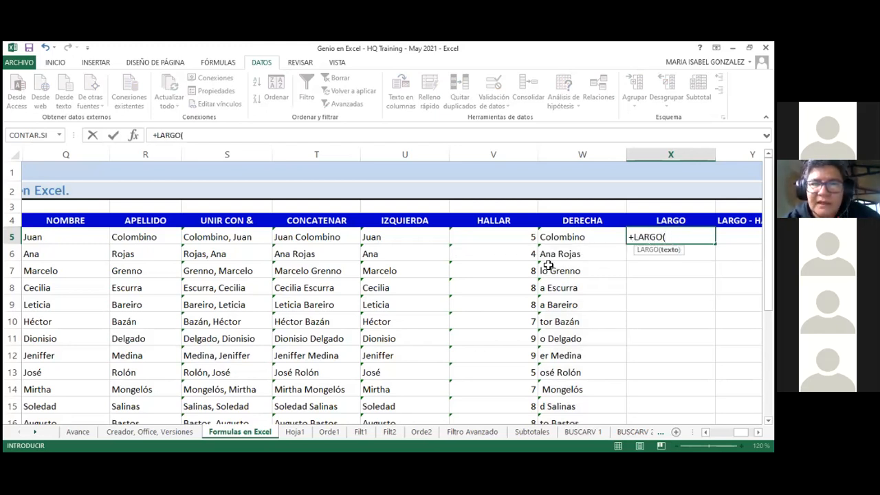
click(304, 240)
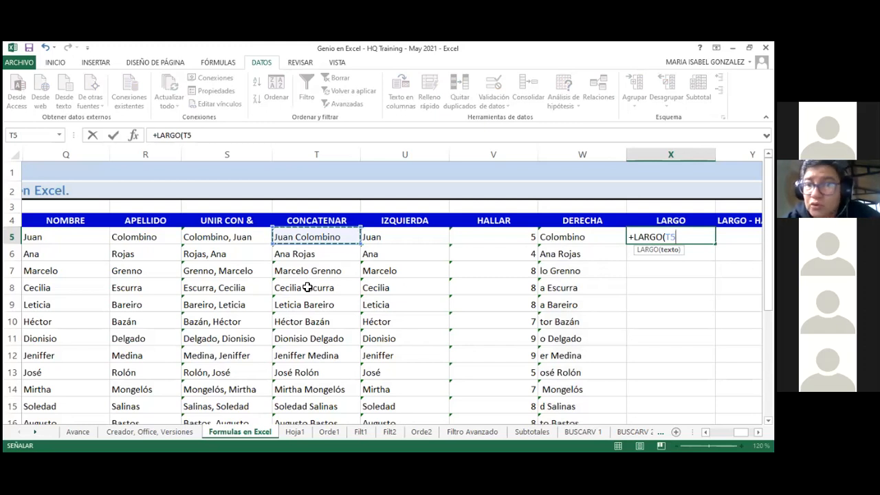
text())
key(Return)
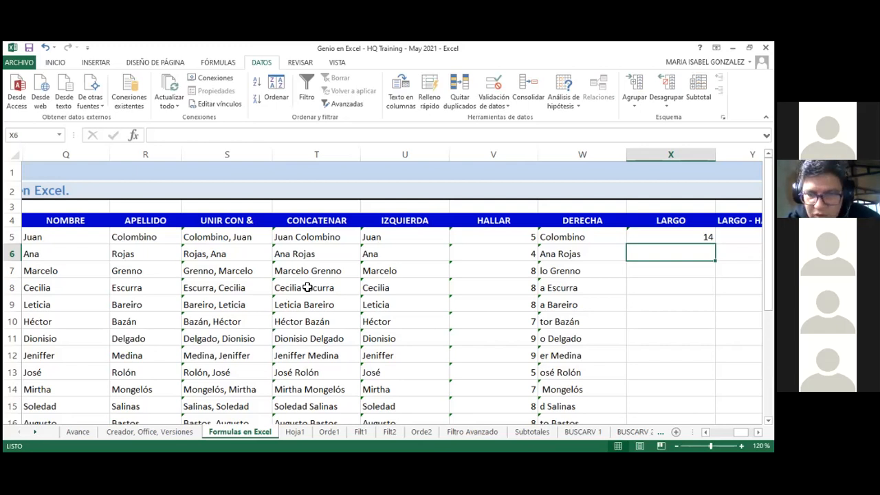
click(671, 237)
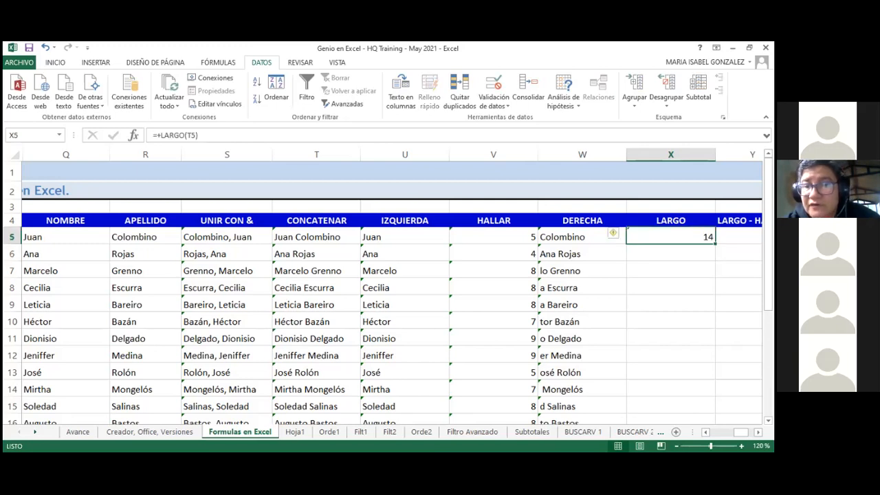
double_click(715, 245)
Step: Subtract HALLAR from LARGO in Y5 with the formula +X5-V5 and fill it down the LARGO - HALLAR column
click(740, 236)
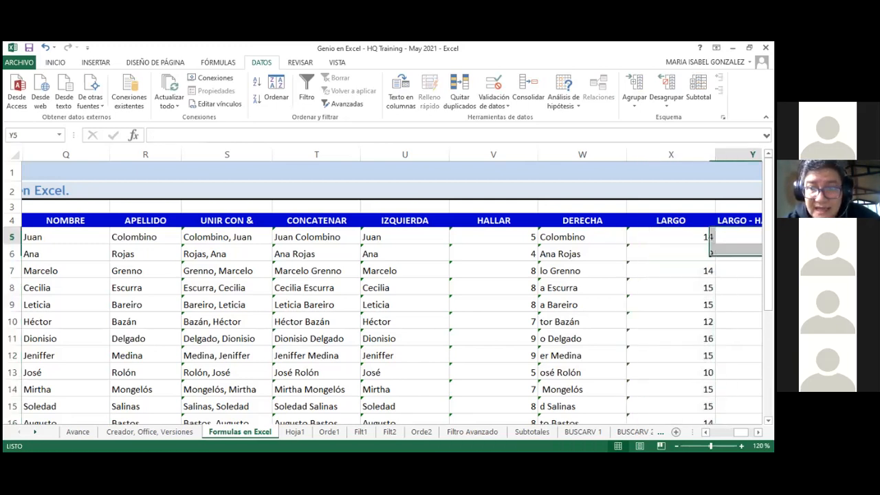
click(584, 252)
click(582, 237)
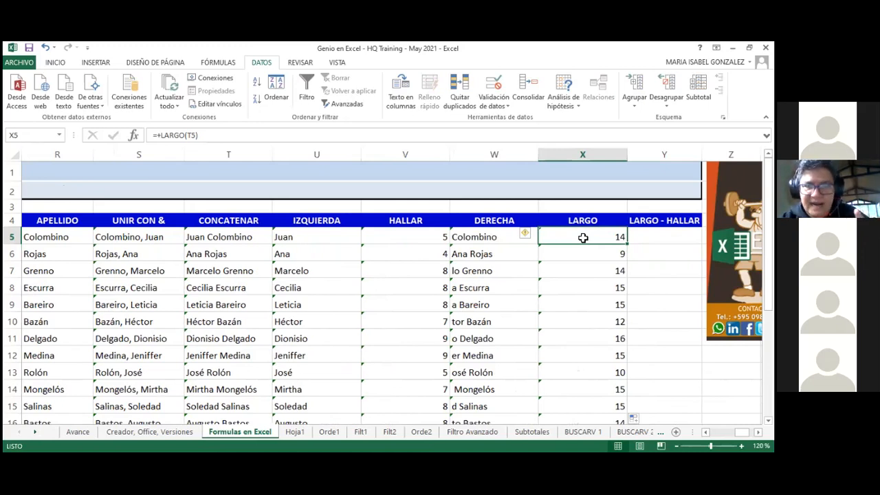
key(Right)
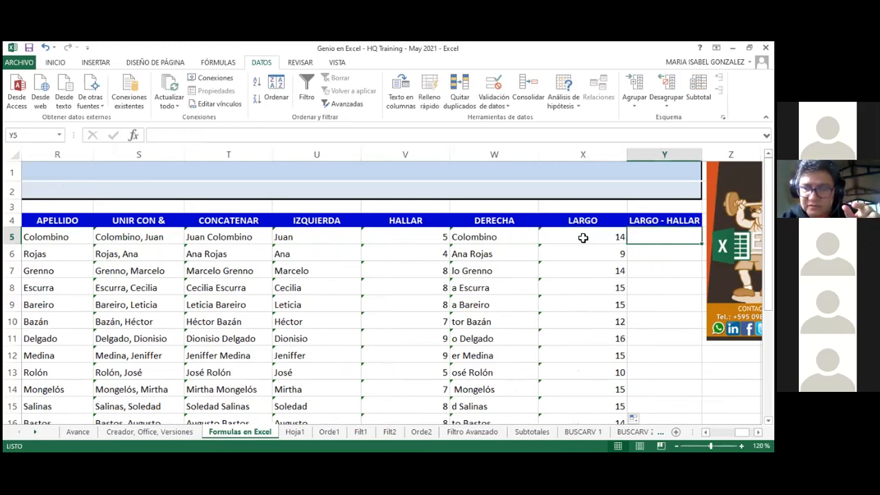
text(+)
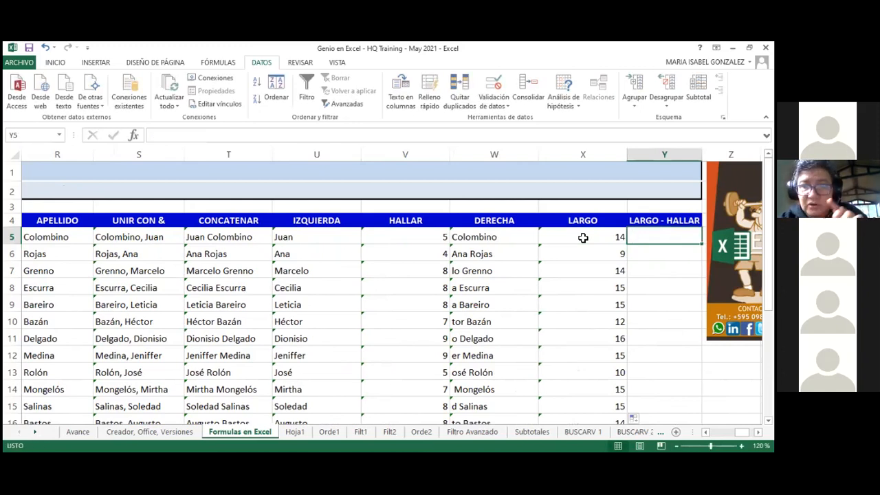
click(583, 238)
text(-)
key(Left)
key(Left)
key(Left)
key(Return)
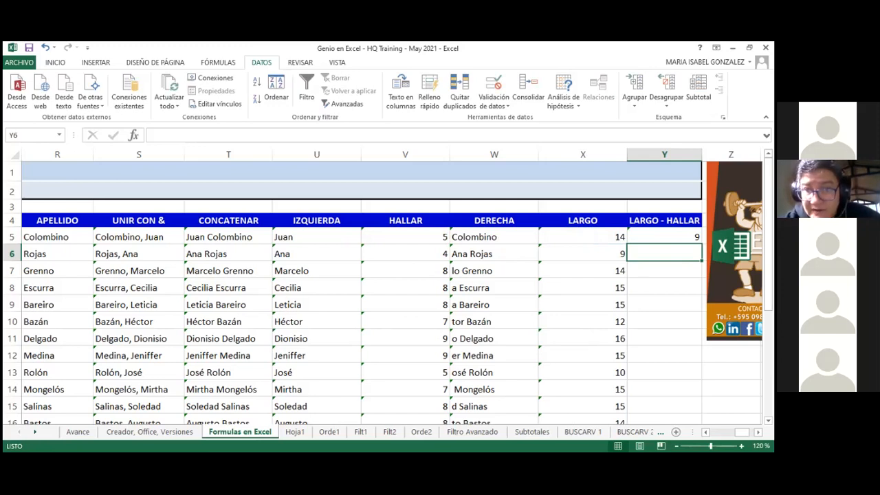
key(Up)
double_click(701, 244)
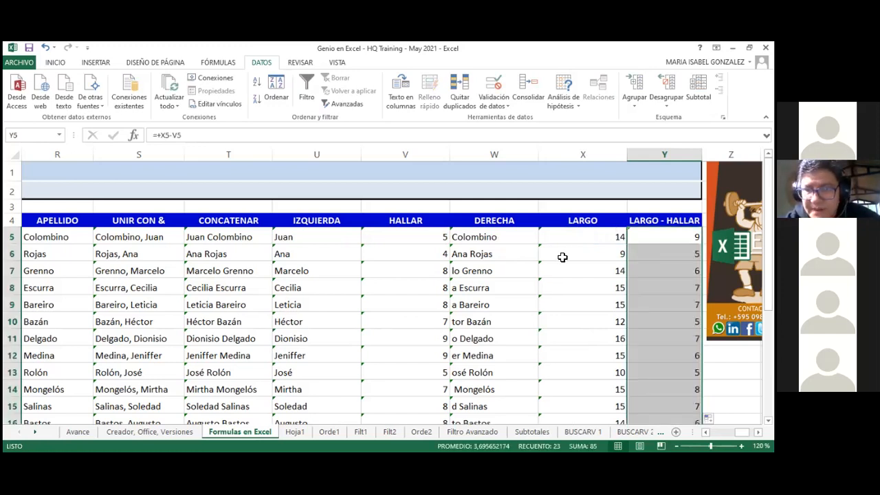
Step: Replace the fixed character count in W5's DERECHA formula with Y5 and fill the formula down the column
click(490, 240)
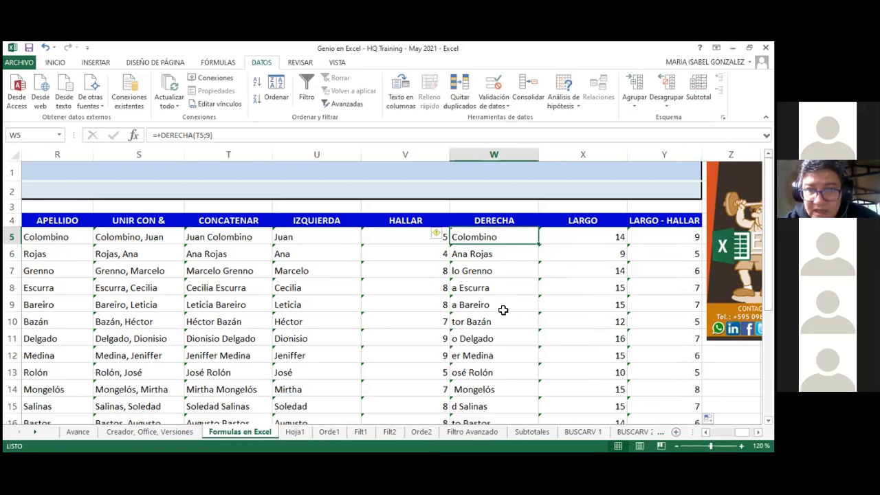
key(F2)
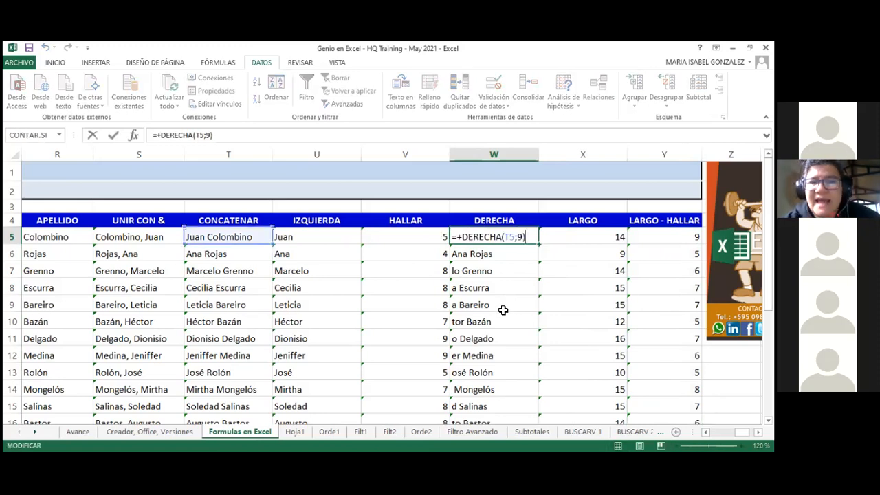
key(Left)
key(BackSpace)
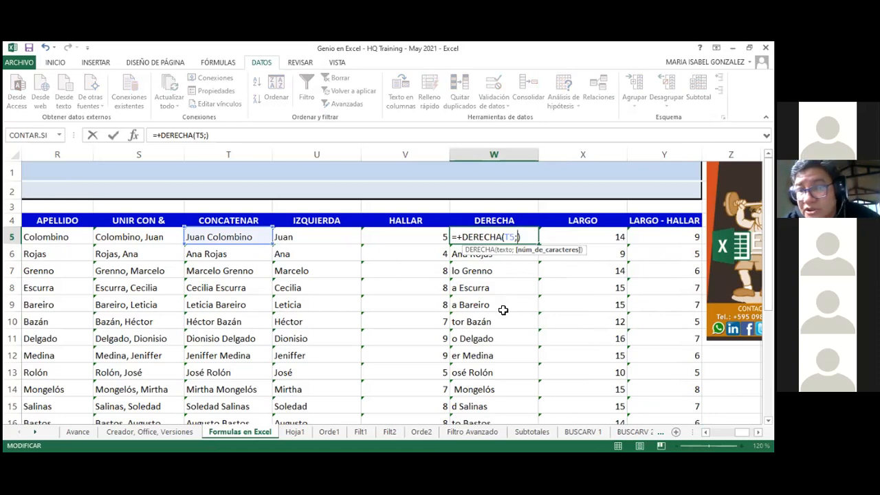
text(y5)
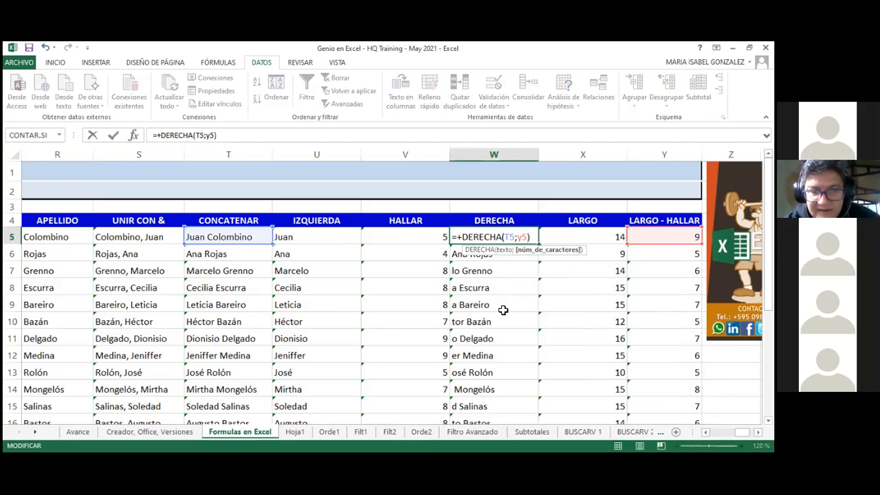
key(Return)
click(513, 238)
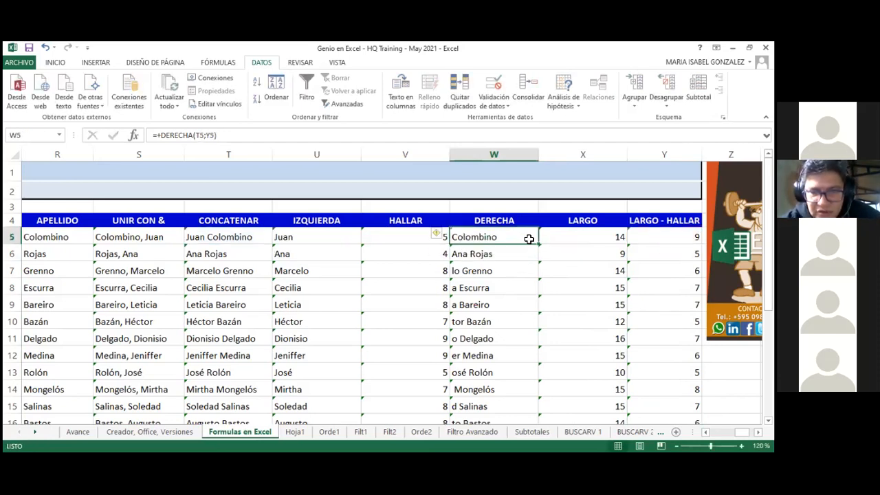
double_click(539, 245)
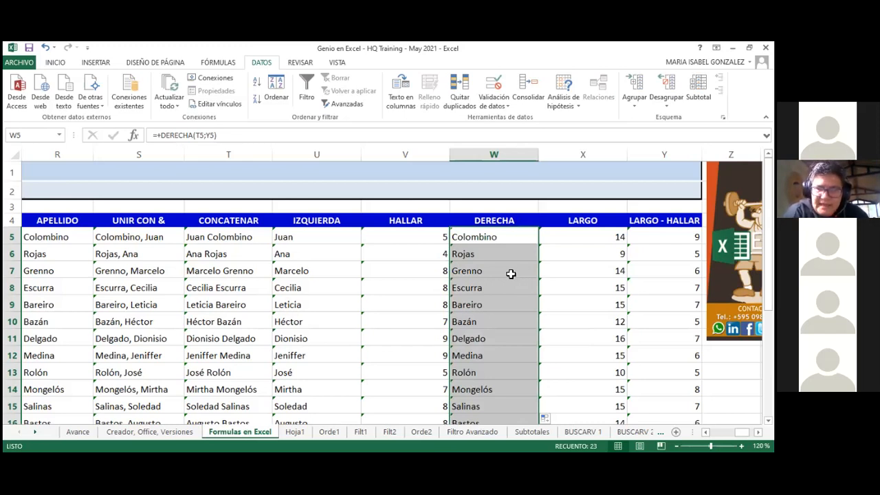
Step: Examine the formulas in the last filled rows and the blank rows below the name list
scroll(521, 280, down, 3)
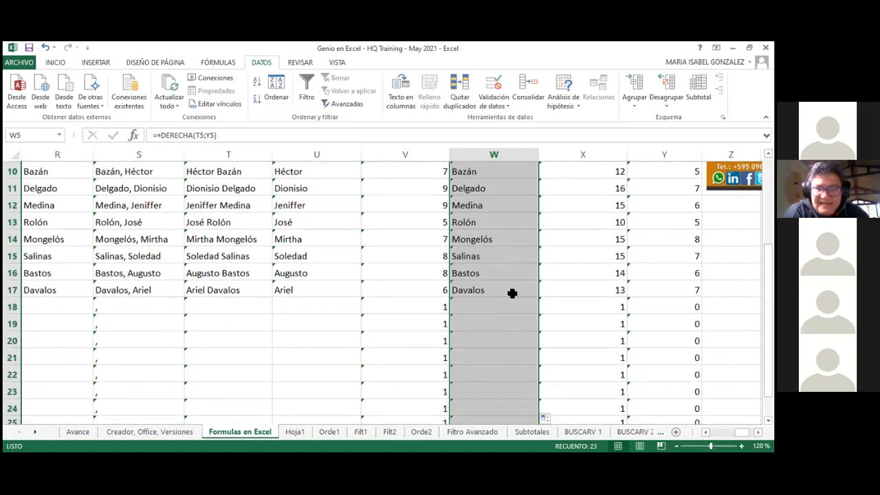
click(501, 312)
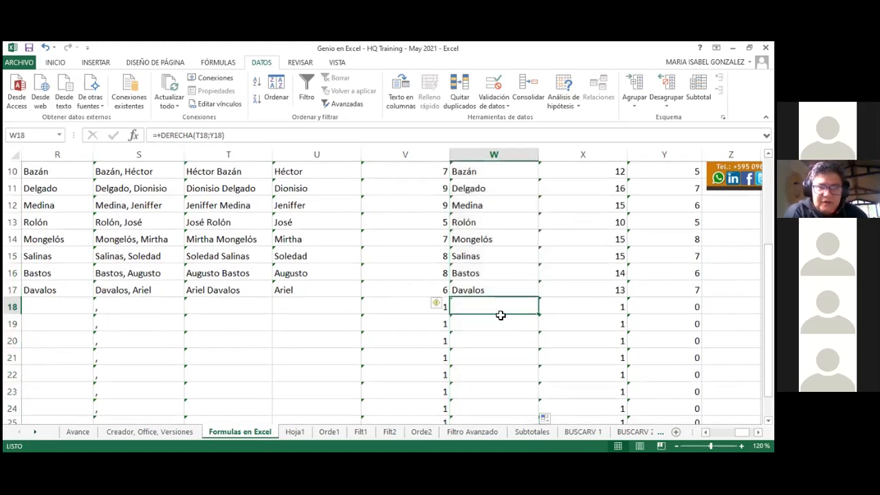
click(230, 306)
click(226, 278)
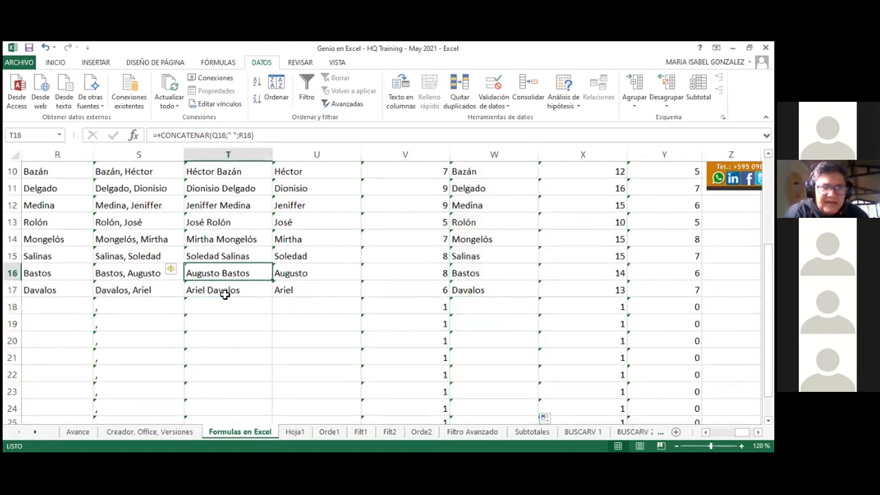
click(169, 295)
drag(264, 326, 216, 324)
click(145, 289)
click(84, 289)
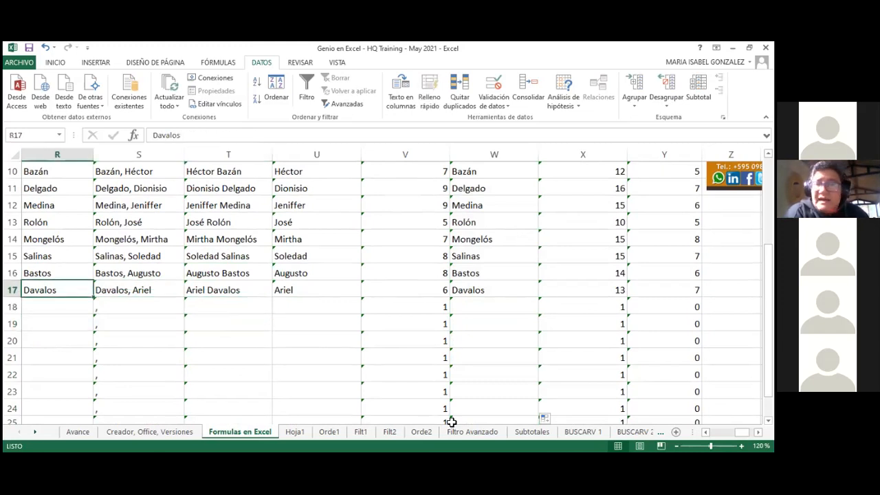
Step: Enter a new person's first name in Q18 and surname in R18, directly below the existing list
key(Left)
key(Left)
key(Left)
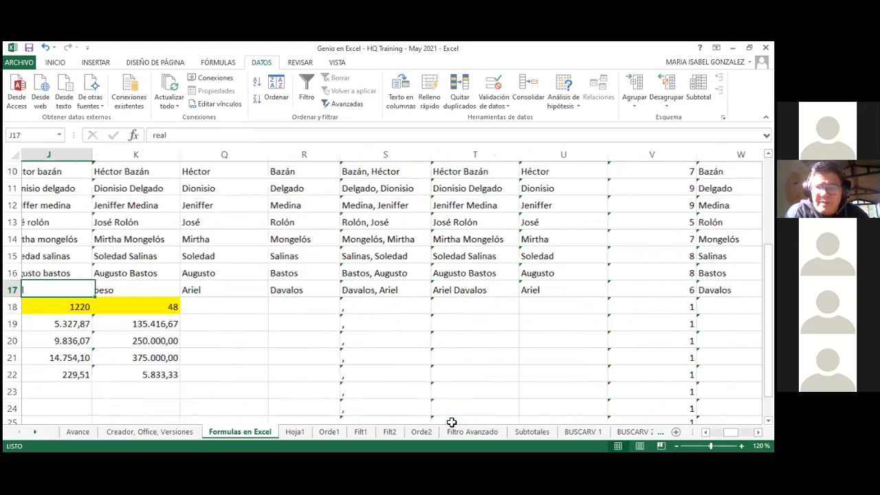
key(Left)
key(Right)
key(Right)
key(Right)
key(Right)
key(Right)
key(Left)
key(Left)
key(Down)
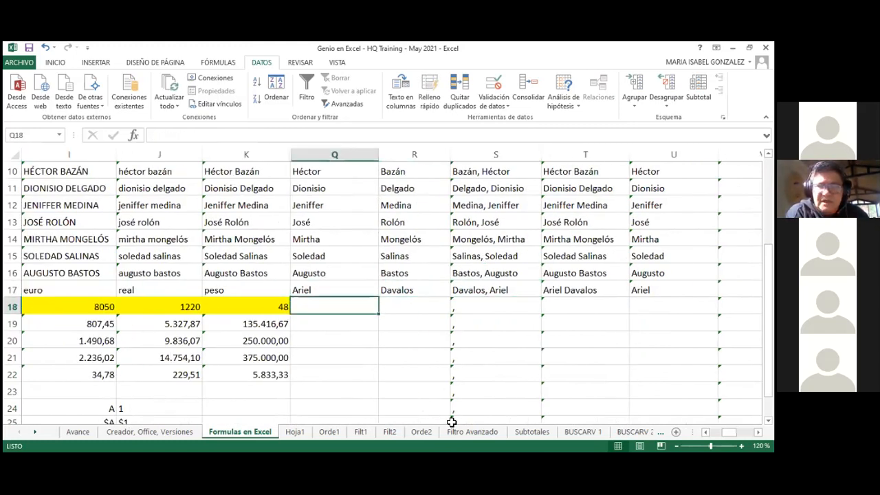
key(Up)
key(Down)
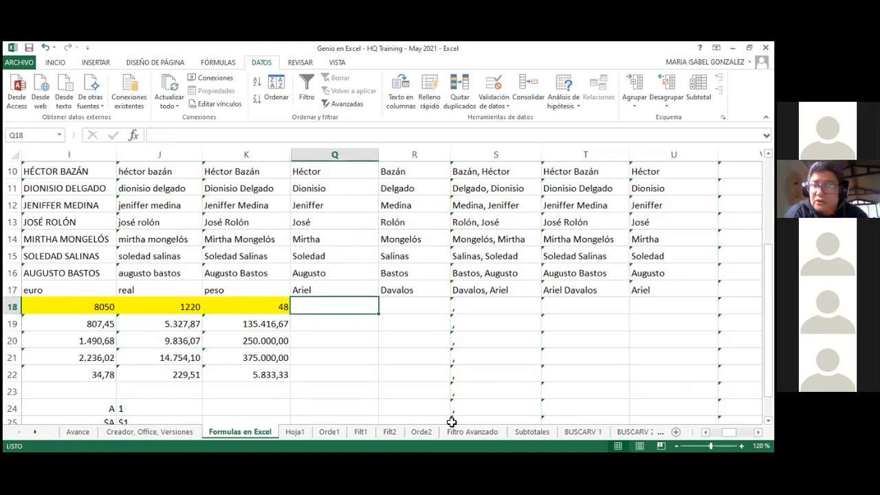
text(L)
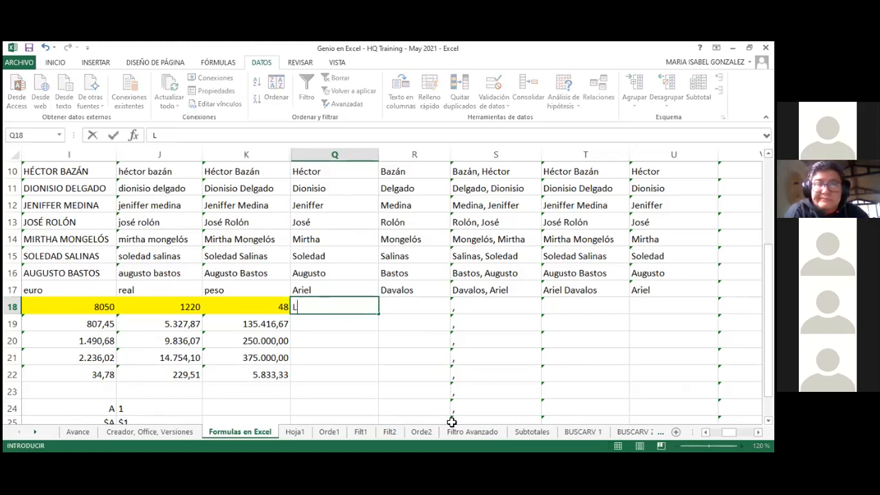
text(iliana)
key(Tab)
text(Hermosa)
key(Return)
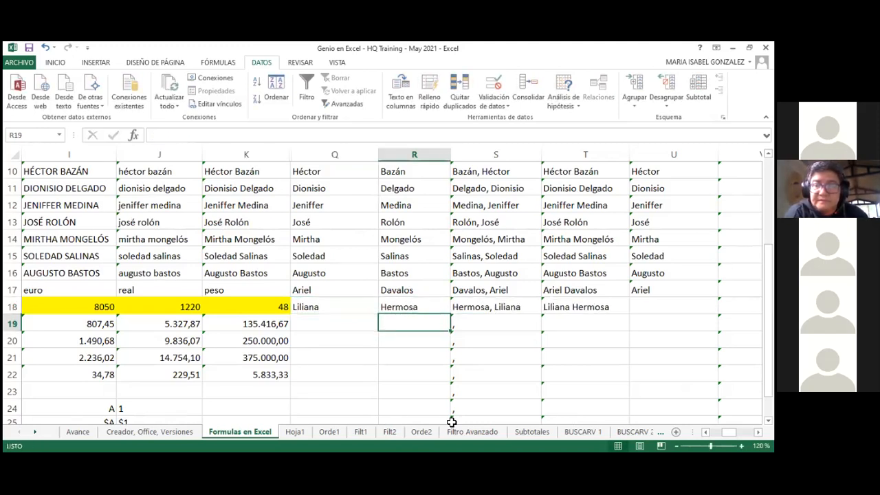
Step: Add a second person's first name in Q19 and surname in R19
text(Vidalina)
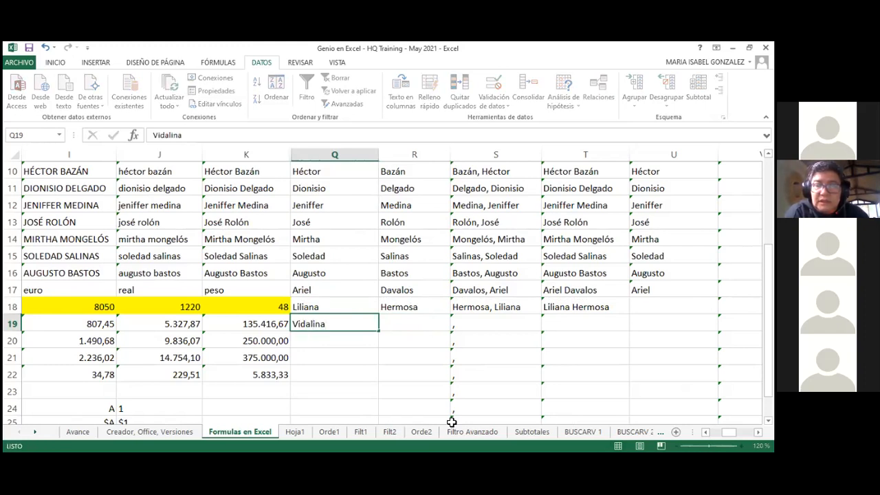
key(Tab)
text(Jara)
key(Return)
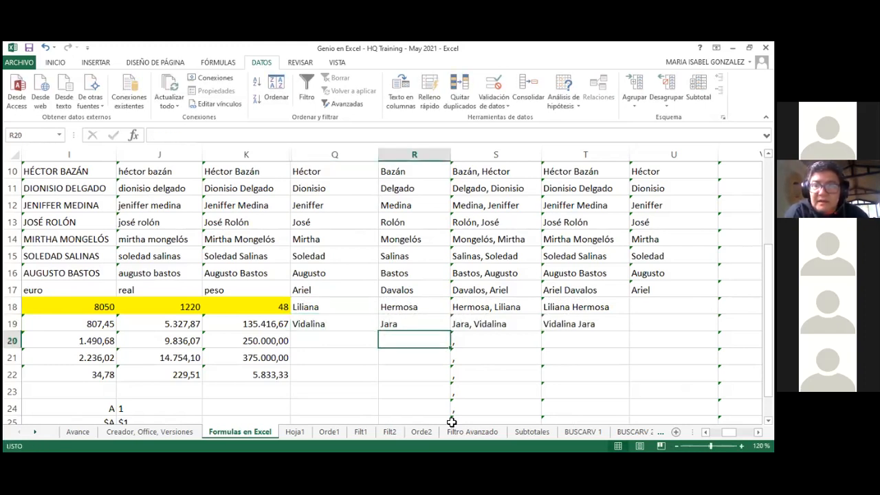
Step: Add a third person's first name in Q20 and surname in R20
key(Left)
text(Carlos)
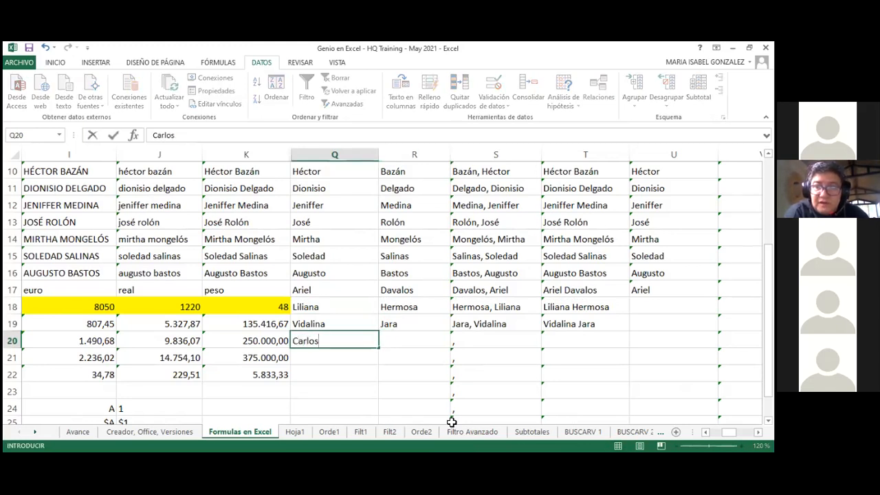
key(Tab)
text(Escurra)
key(BackSpace)
text(pínola)
key(ctrl+Return)
key(Return)
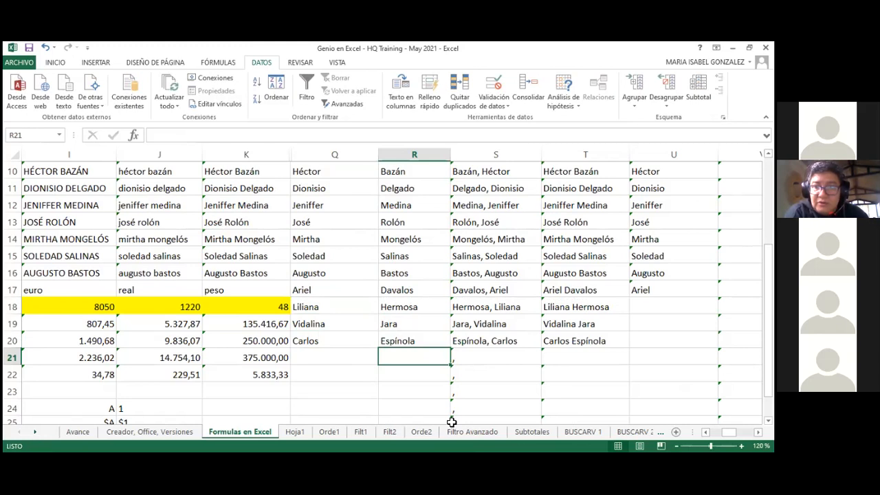
Step: Check the IZQUIERDA, HALLAR, DERECHA, LARGO and LARGO - HALLAR formulas for the newly added rows
key(Up)
key(Right)
key(Right)
key(Right)
key(shift+Up)
key(shift+Up)
key(shift+Up)
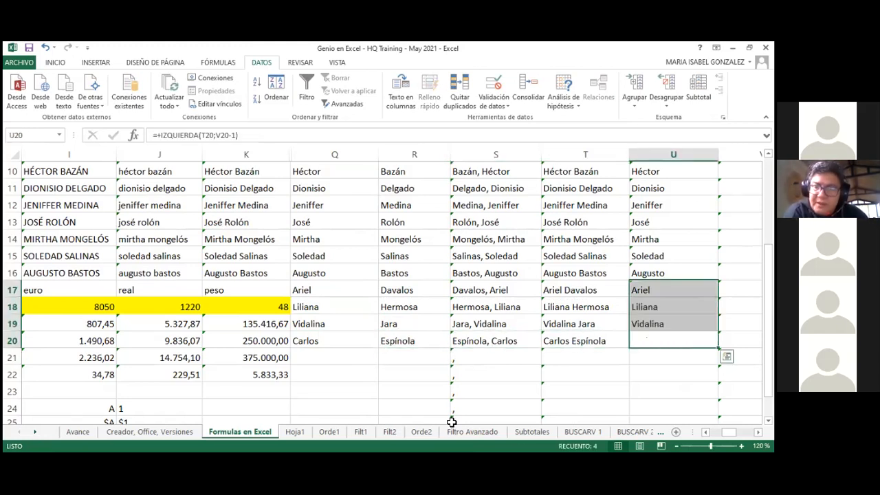
key(Right)
key(Right)
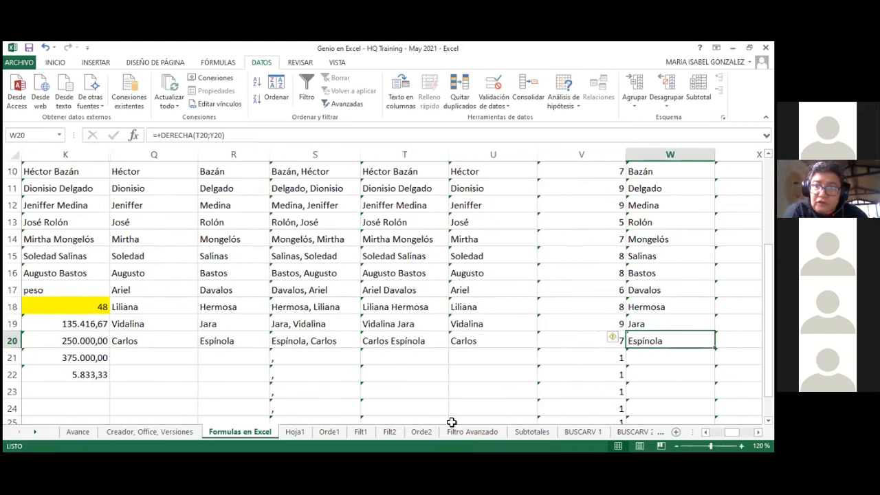
key(Right)
key(Right)
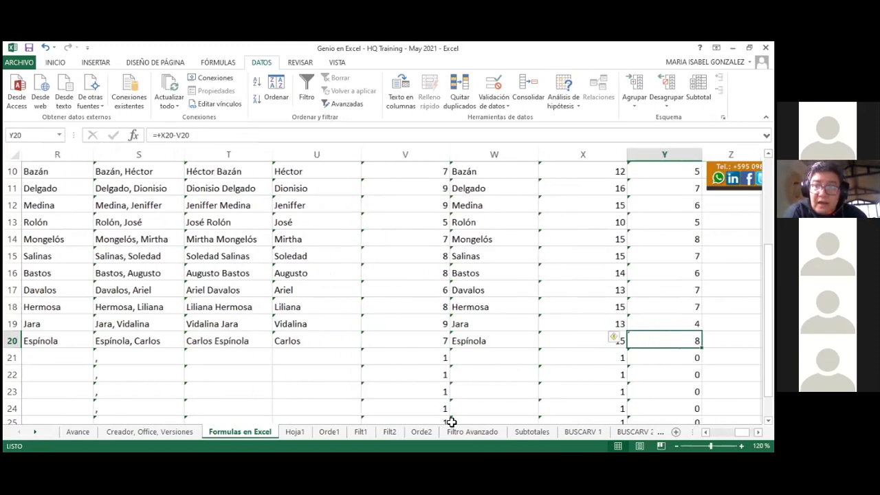
key(Left)
key(Left)
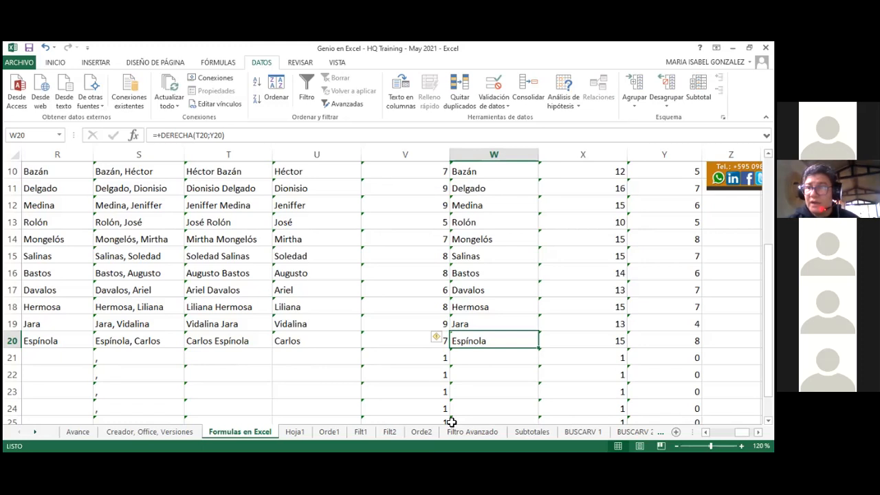
Step: Return to the table's header row and look over the text function columns
key(Up)
key(Up)
key(Up)
key(Up)
key(Up)
key(Up)
key(Up)
key(Up)
key(Up)
key(Up)
key(Up)
key(Up)
key(Up)
key(Up)
key(Up)
key(Up)
key(Up)
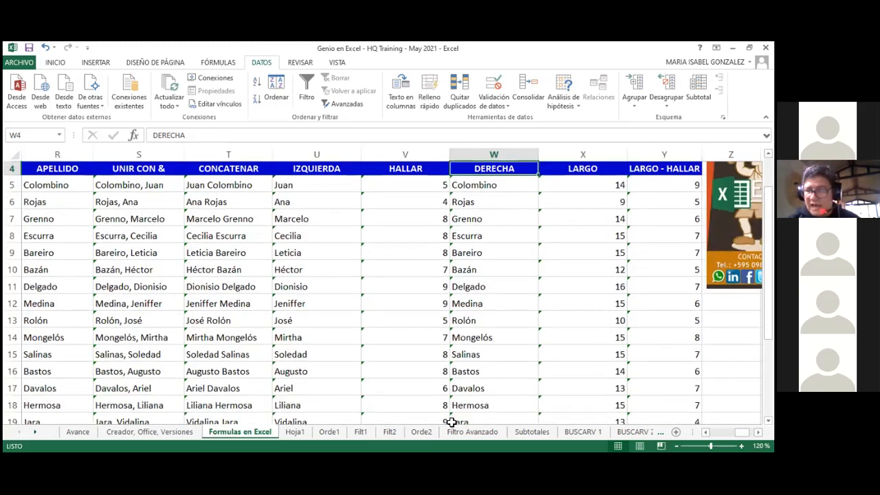
key(Up)
key(Down)
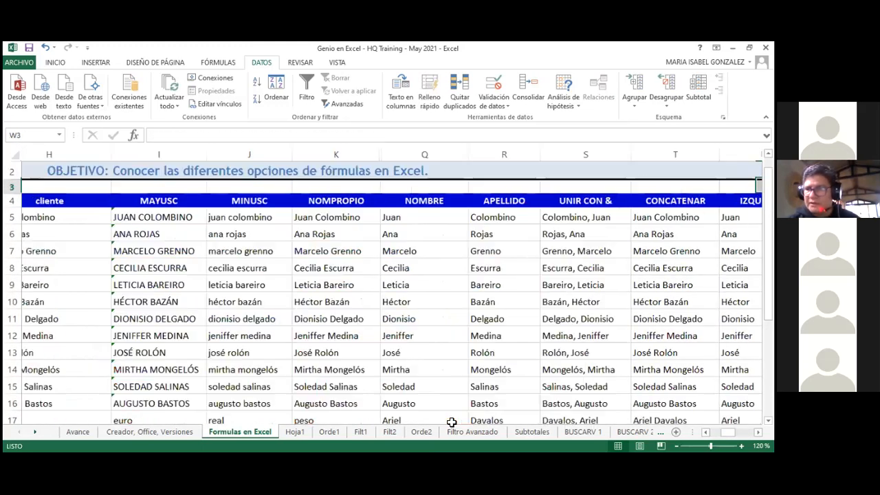
Step: Examine the DERECHA, LARGO and LARGO - HALLAR formulas in rows 5 and 6
key(Down)
key(Down)
key(Down)
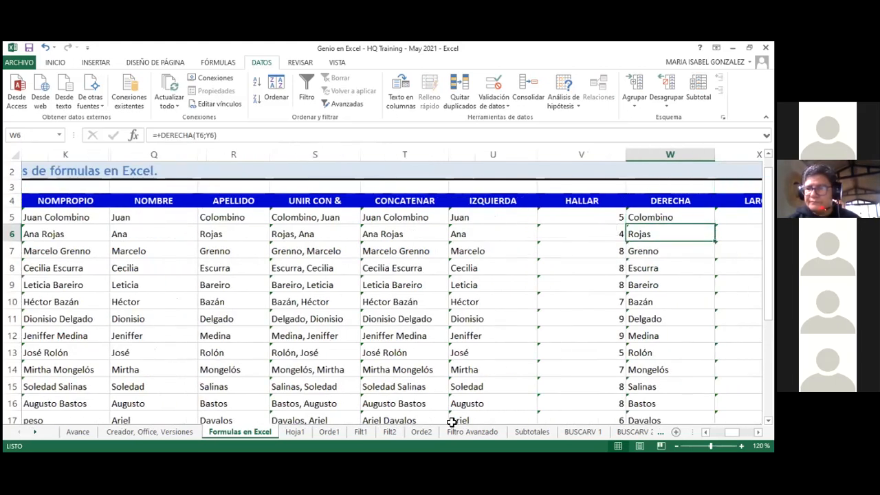
key(Right)
key(Right)
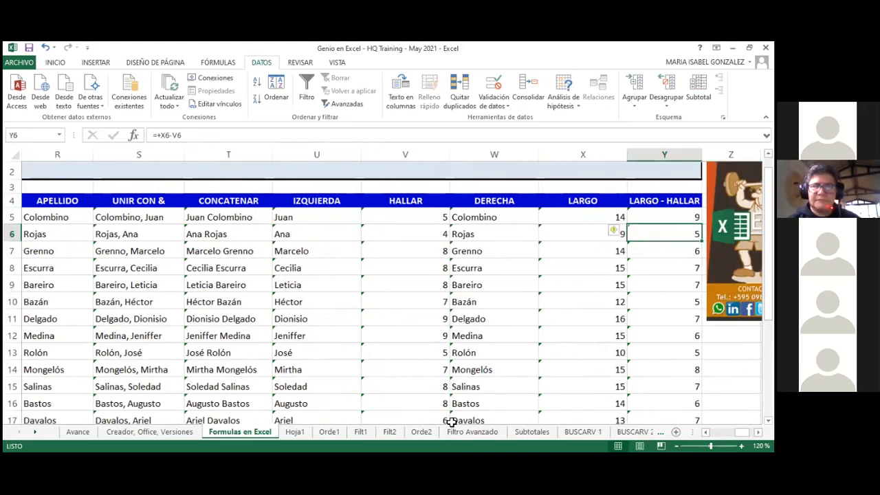
key(Left)
key(Up)
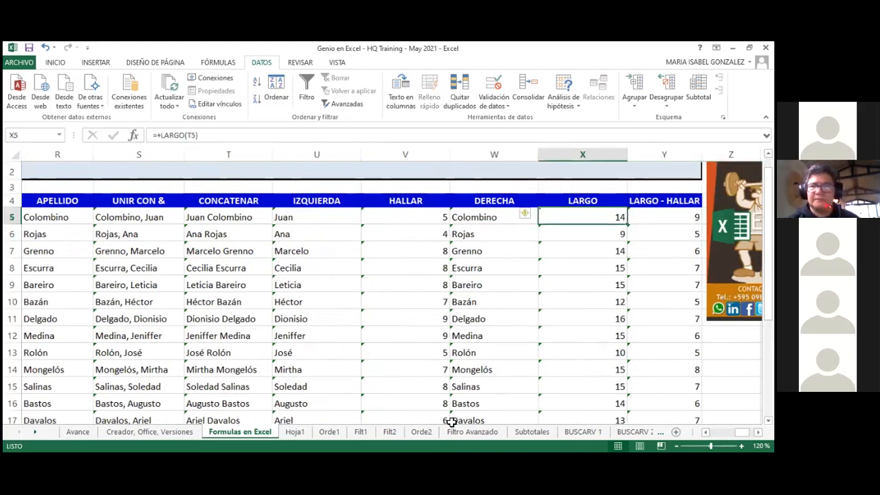
key(Left)
key(Left)
key(Right)
key(Right)
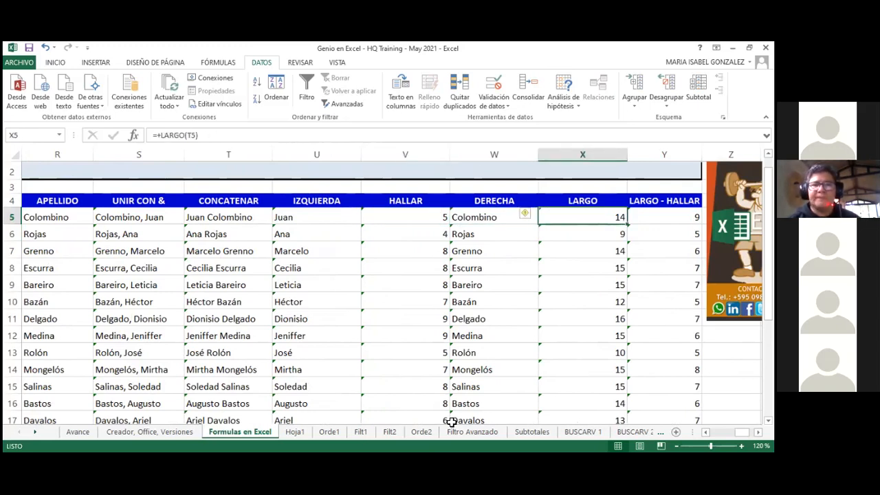
key(Right)
key(Right)
key(Left)
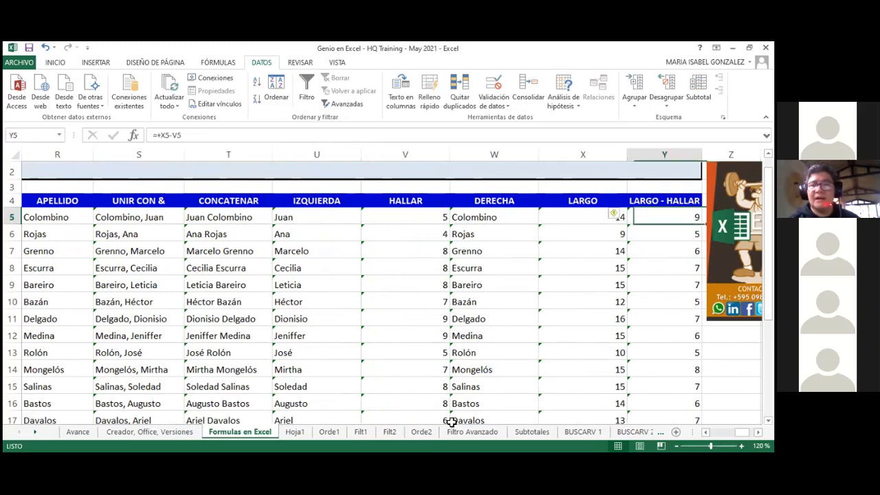
Step: Clear the LARGO - HALLAR column from Y5 down to the end of its data
key(ctrl+shift+Down)
scroll(450, 422, up, 9)
key(Delete)
text(+)
key(Left)
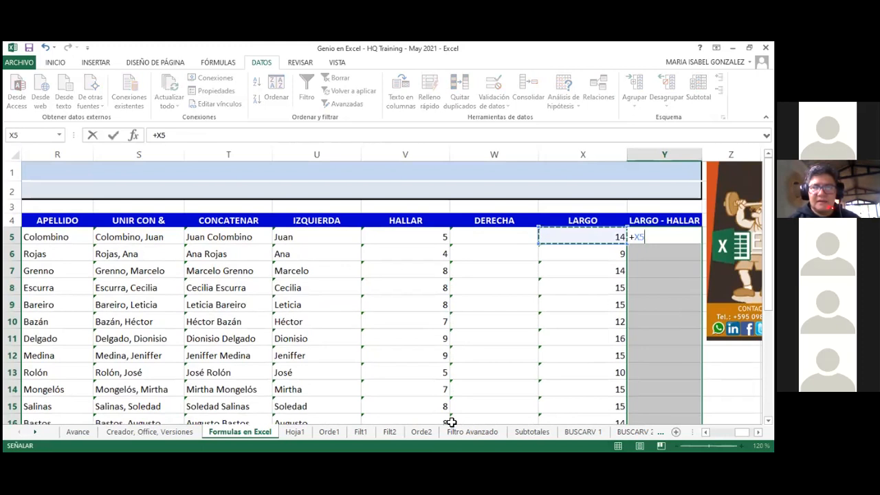
text(-)
key(Left)
key(Left)
key(Left)
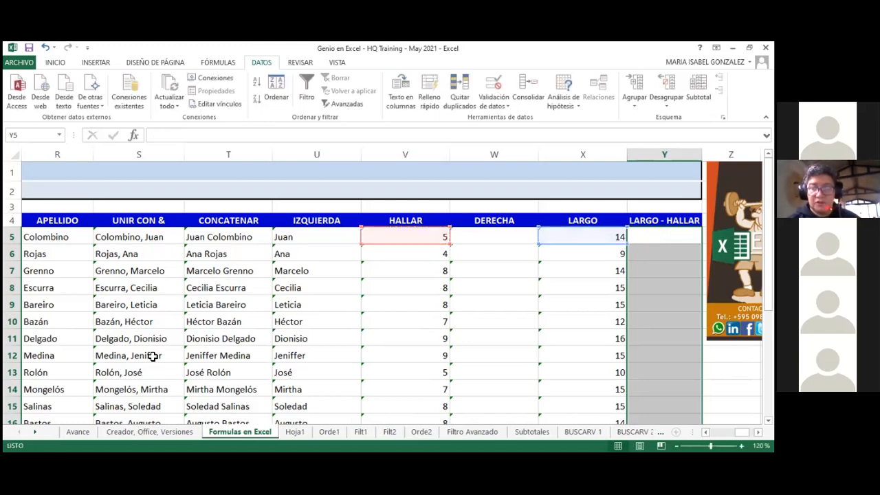
key(Escape)
Step: Check which cells the DERECHA formula in W5 refers to
key(Left)
key(Left)
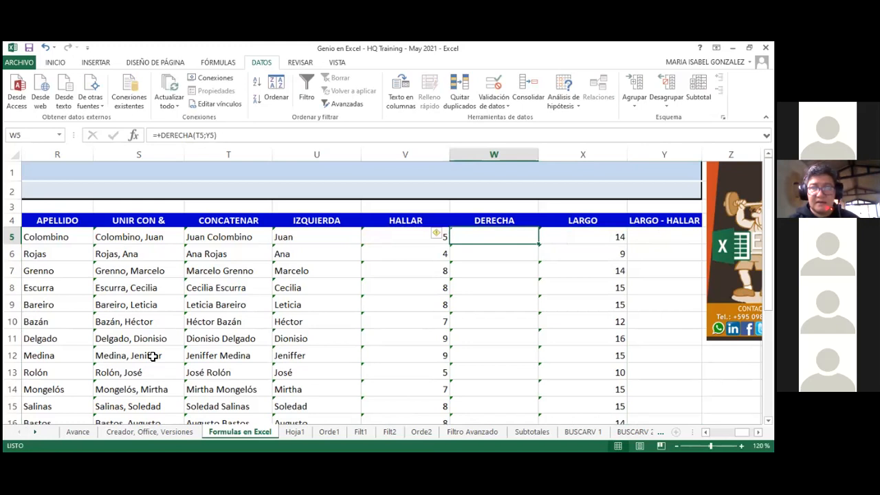
key(F2)
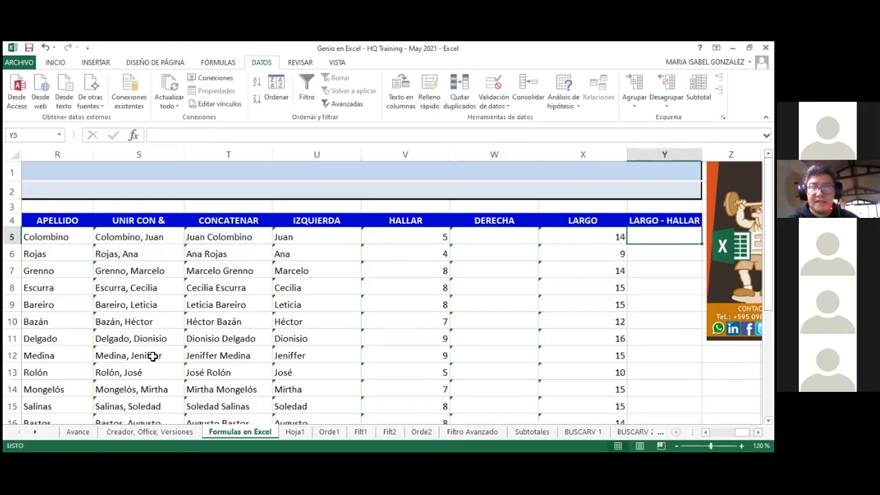
Step: Enter +X5-V5 in Y5 to subtract HALLAR from LARGO, and fill it down the LARGO - HALLAR column
text(+)
key(Left)
text(-)
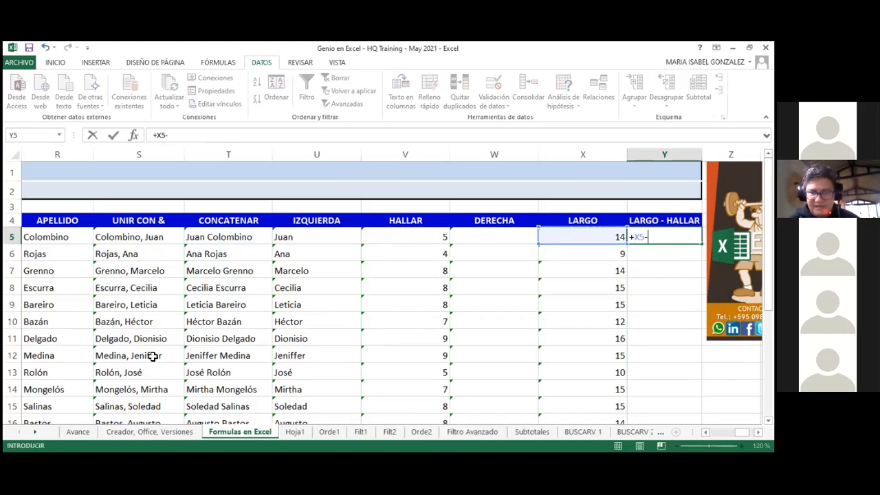
key(Left)
key(Left)
key(Left)
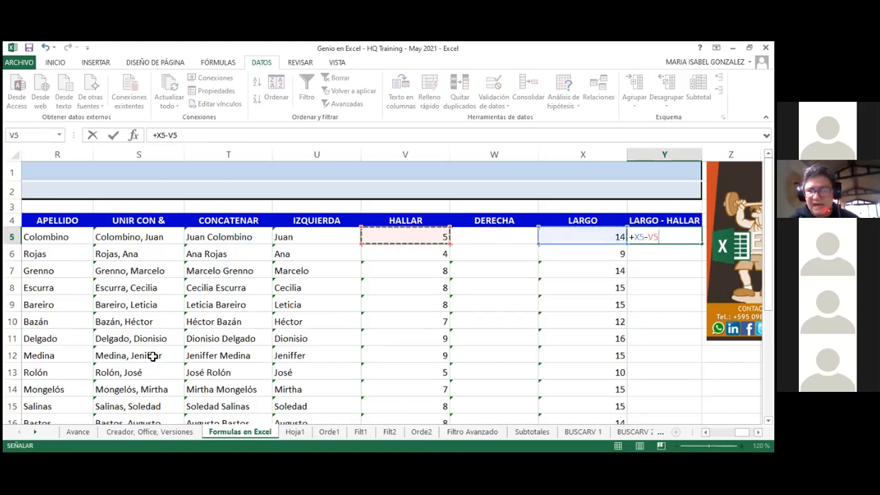
key(ctrl+Return)
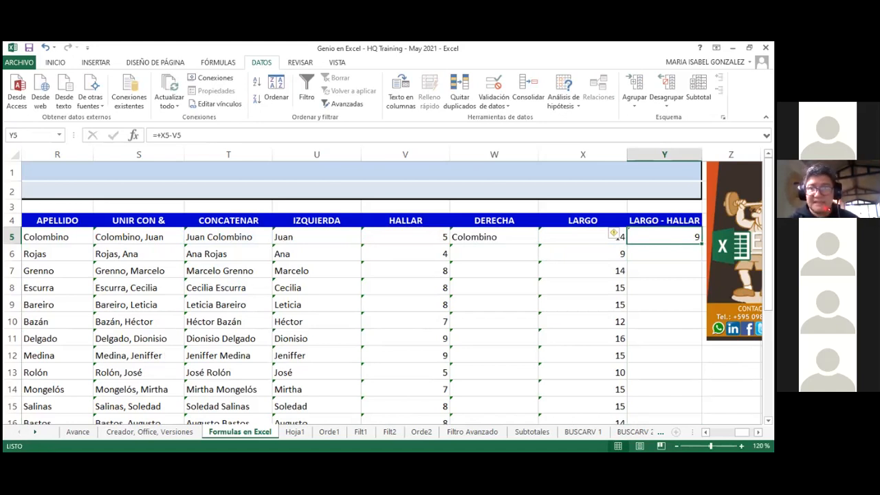
double_click(701, 244)
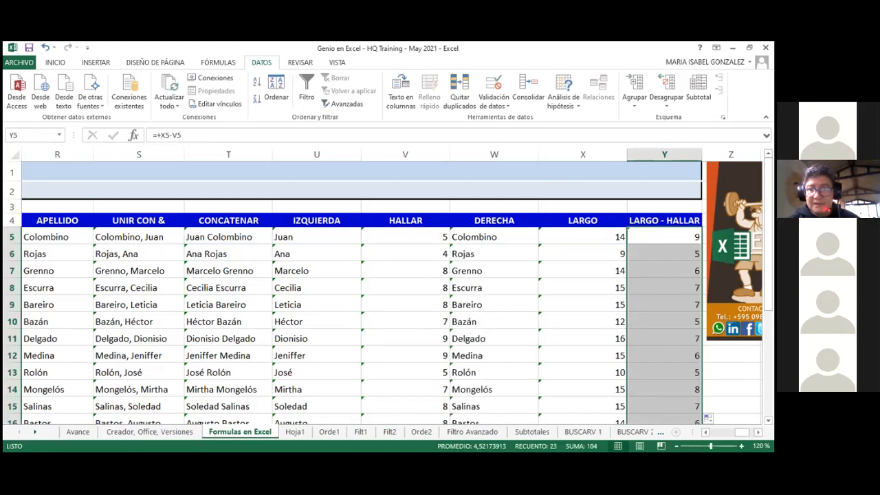
Step: Review the filled LARGO - HALLAR formulas and the surnames extracted in the DERECHA column
click(665, 271)
scroll(664, 271, down, 1)
scroll(385, 289, down, 7)
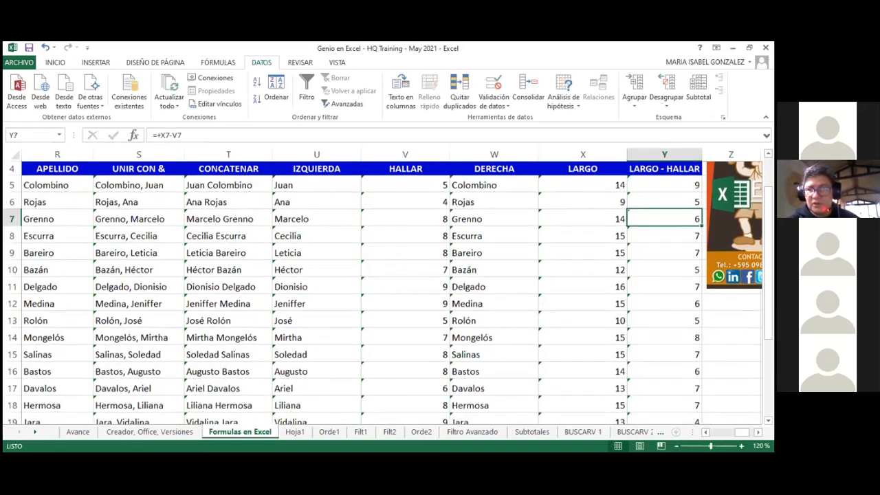
scroll(386, 289, up, 8)
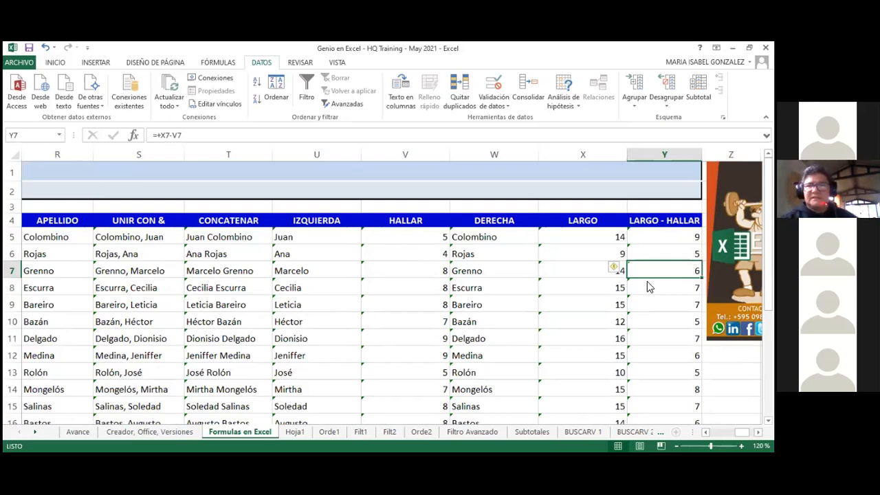
click(563, 225)
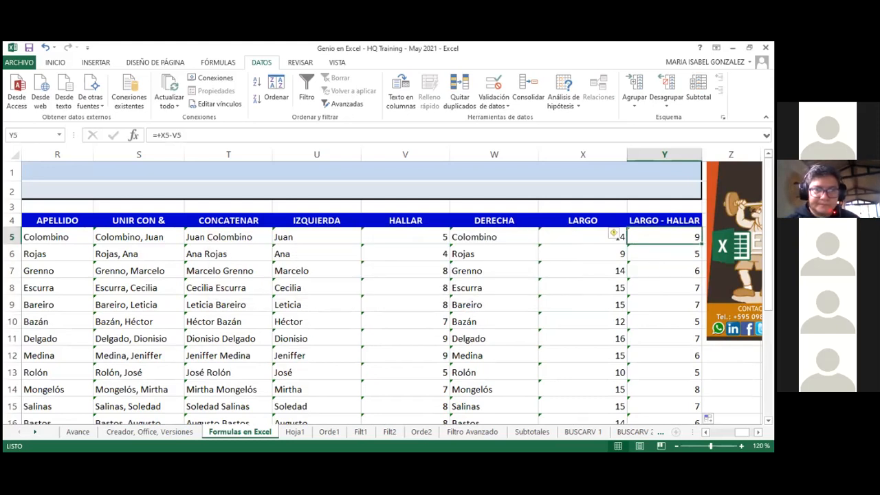
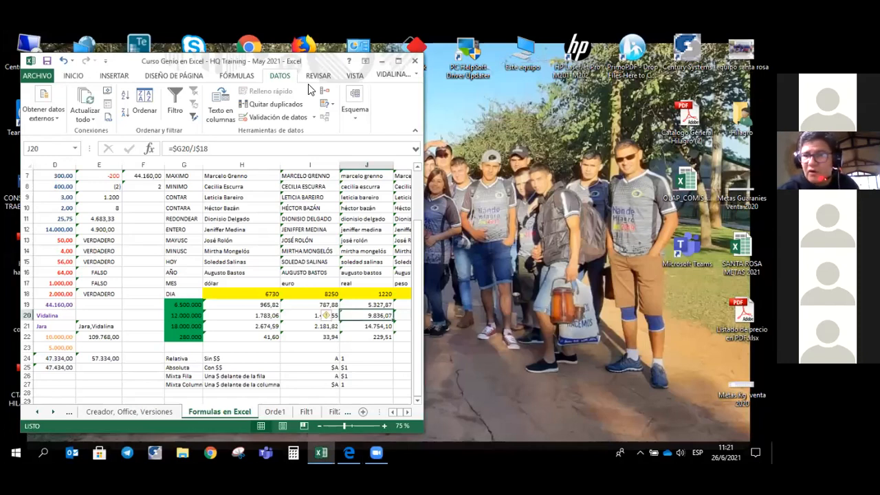
Step: Maximize the Curso Genio en Excel workbook window and open its Orde1 sheet
double_click(246, 63)
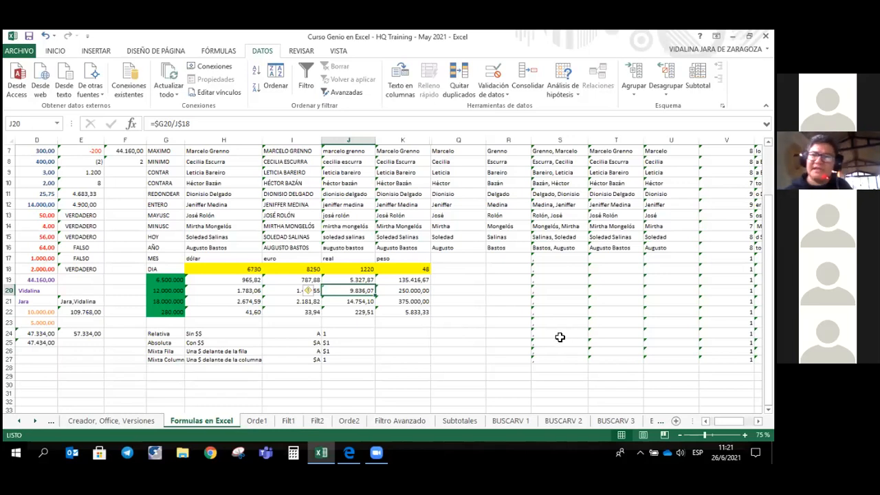
click(256, 421)
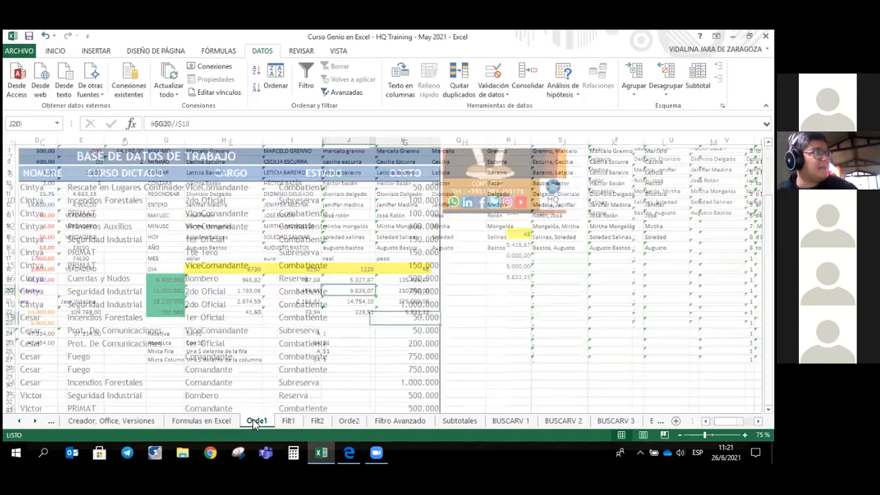
scroll(284, 319, up, 3)
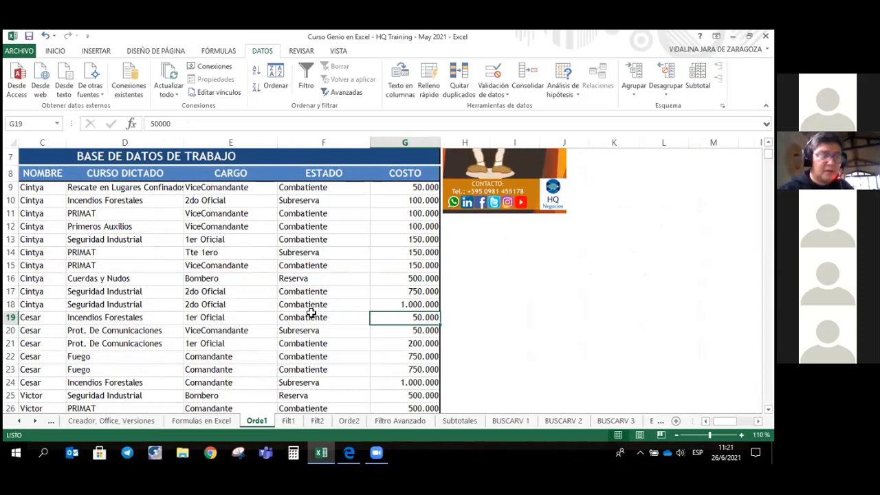
Step: Look through the BASE DE DATOS DE TRABAJO table on Orde1, from its CODIGO column to its last record
click(291, 278)
key(Left)
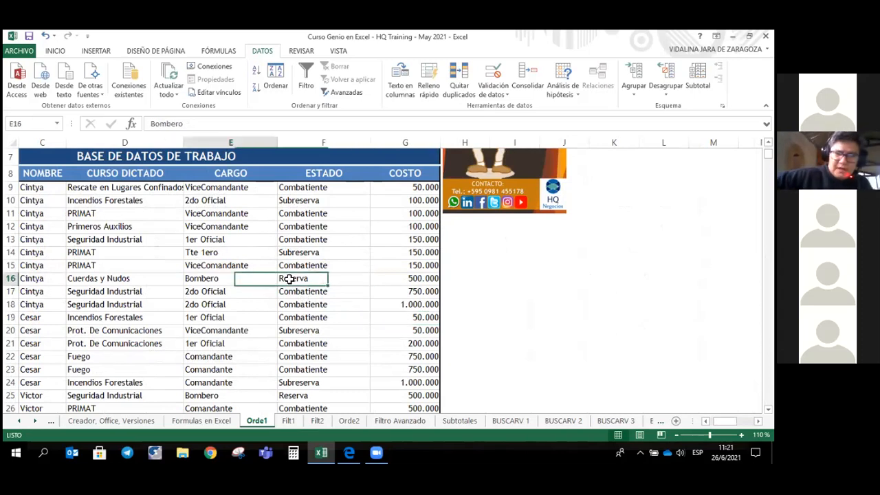
key(Left)
key(Left)
key(Left)
key(Left)
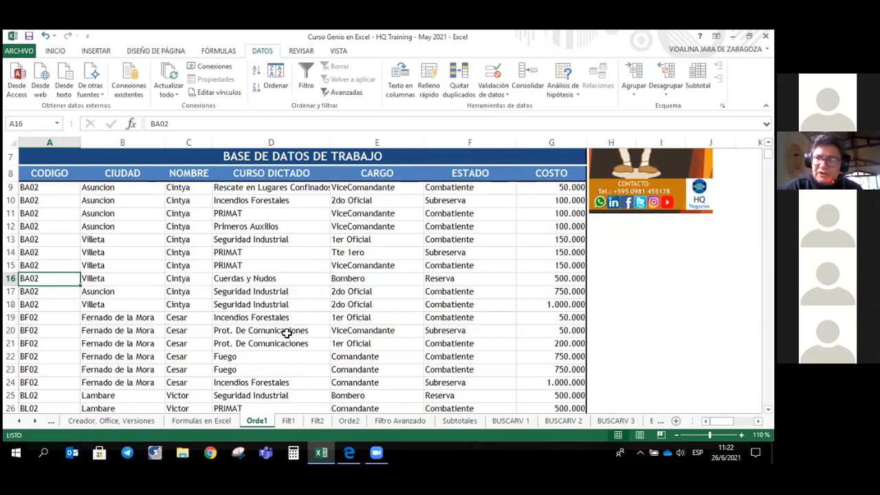
key(Page_Down)
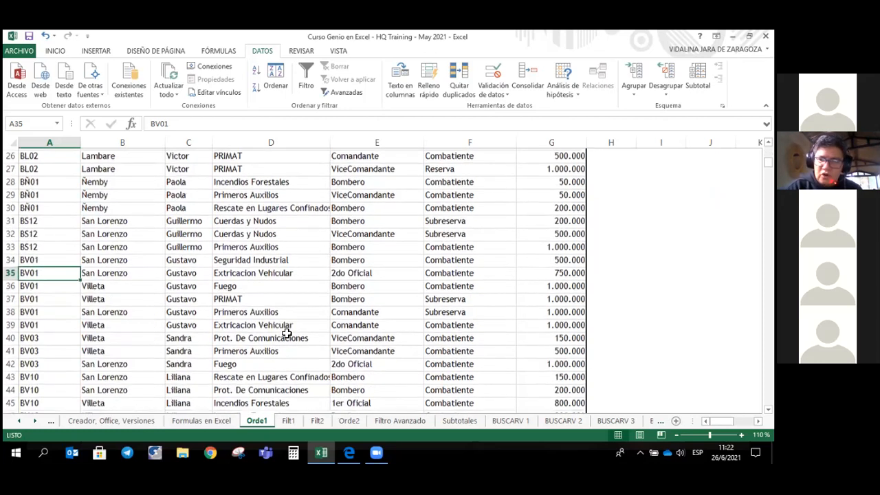
key(Page_Down)
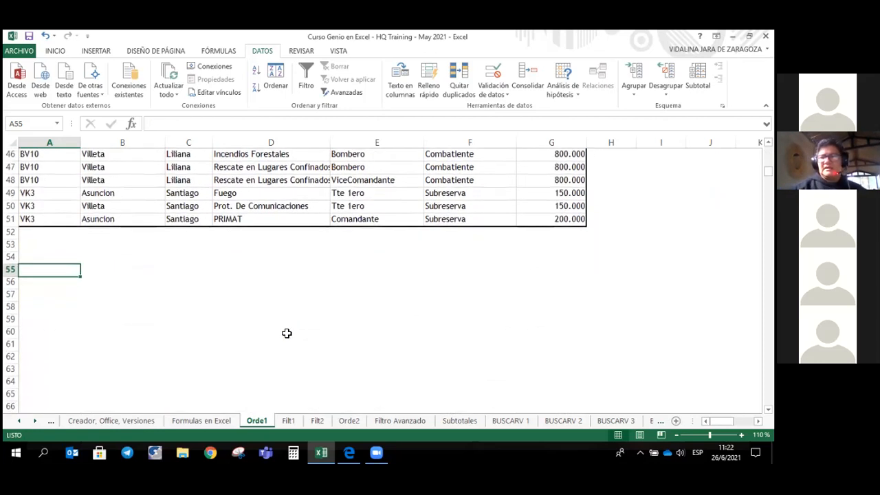
key(ctrl+Page_Down)
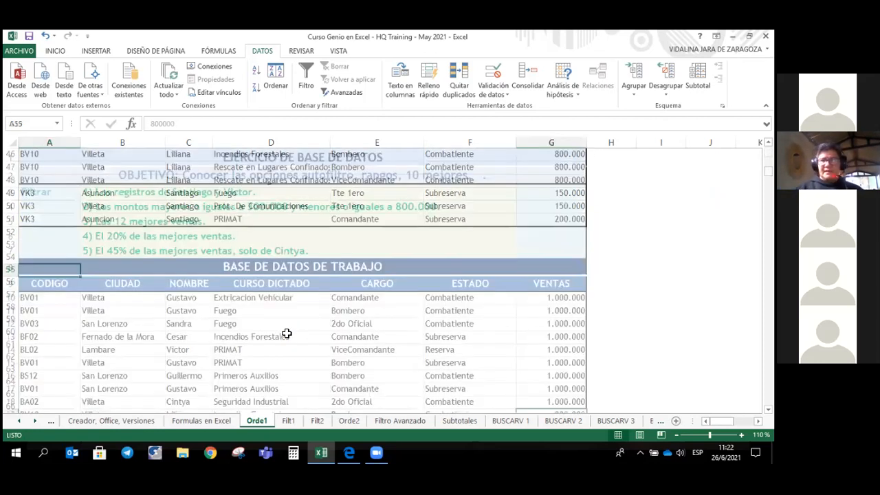
key(ctrl+Page_Up)
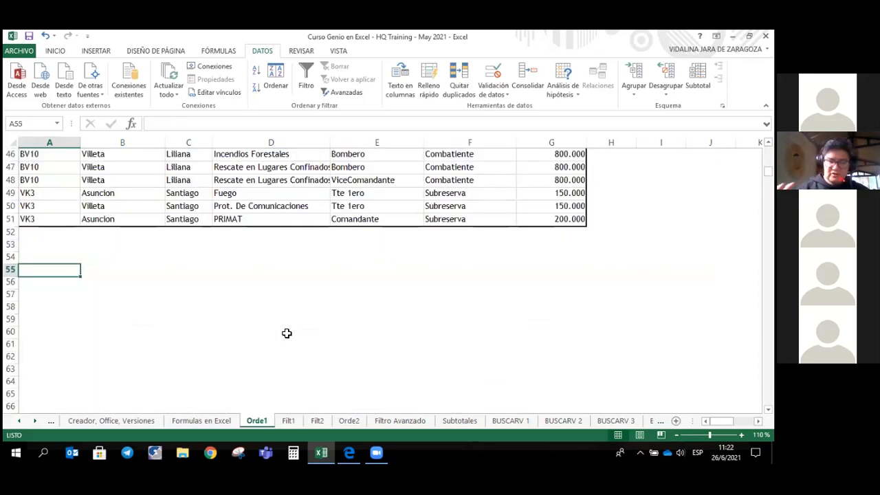
Step: Return to cell A1 of Orde1 and read the sorting exercise's objective and criteria
key(Up)
key(Up)
key(Up)
key(Up)
key(Up)
key(Up)
key(Up)
key(Up)
key(Up)
key(Up)
key(Up)
key(Up)
key(Up)
key(Up)
key(Up)
key(Up)
key(Up)
key(Up)
key(Up)
key(Up)
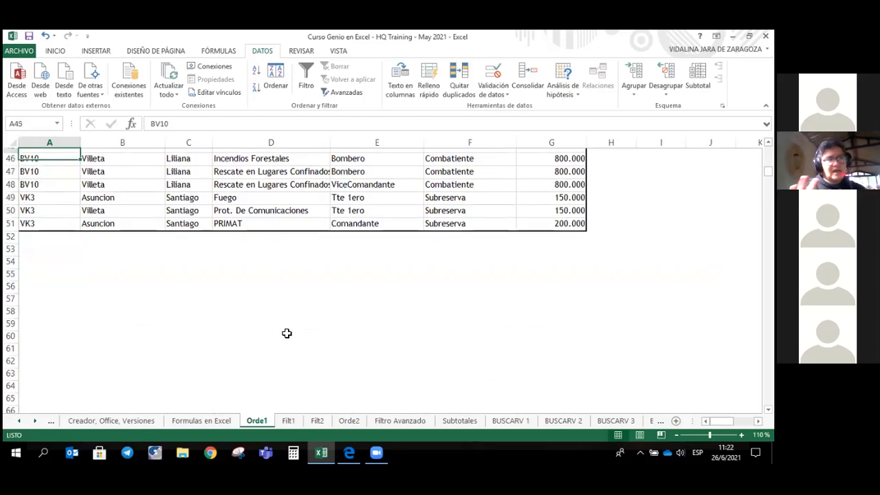
key(Up)
key(Up)
key(Up)
key(Up)
key(Up)
key(Up)
key(Up)
key(Up)
key(Up)
key(Up)
key(Up)
key(Up)
key(Up)
key(Up)
key(Up)
key(Up)
key(Up)
key(Up)
key(Up)
key(Up)
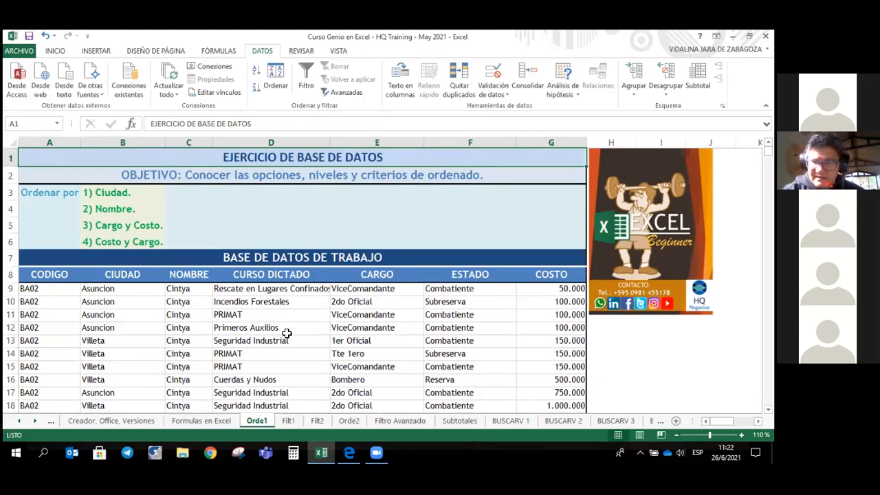
Step: View the filtering exercise on the Filt1 sheet, then go back to Orde1
click(212, 208)
key(ctrl+Page_Down)
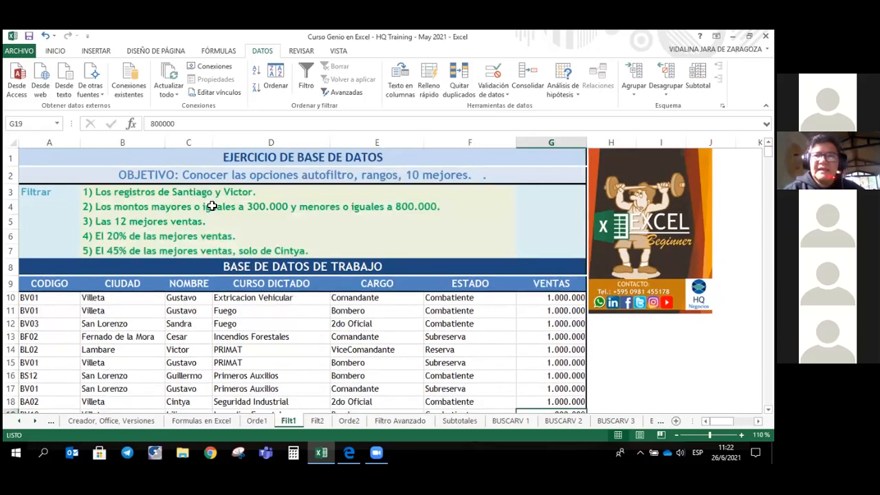
key(ctrl+Page_Up)
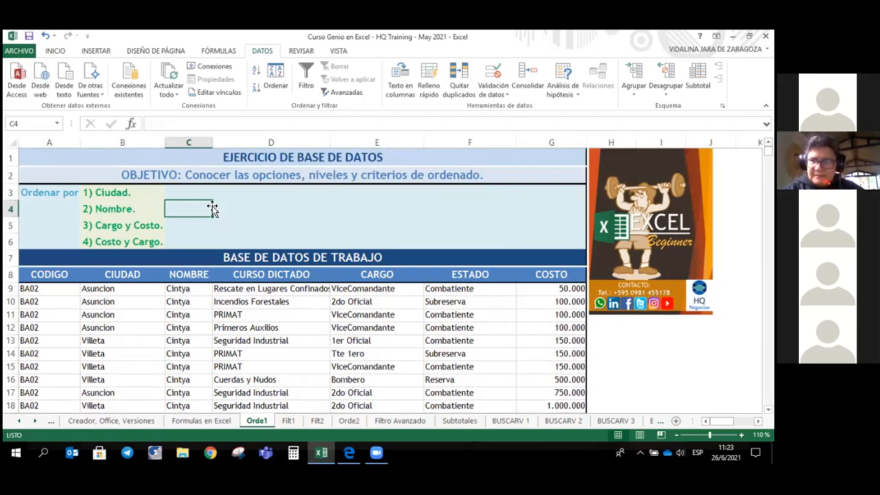
Step: Select city cell B17 in the Orde1 database and look over the order of the CIUDAD column
click(259, 86)
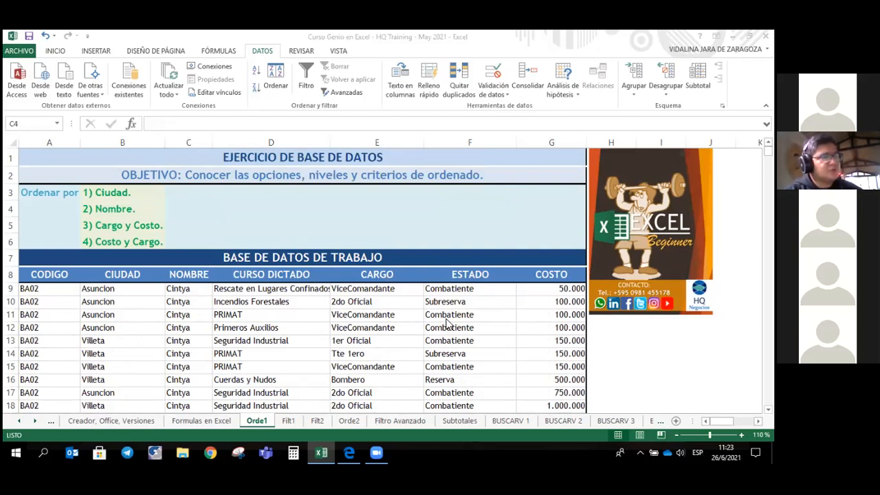
click(102, 301)
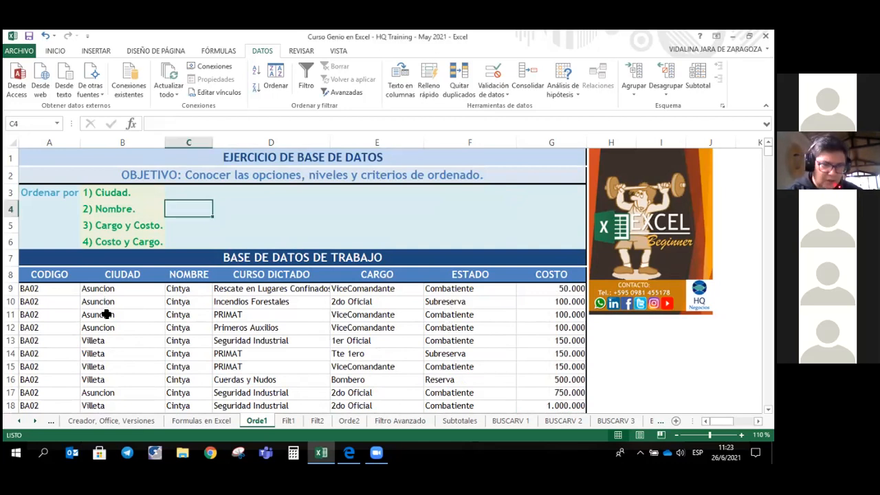
scroll(111, 347, down, 1)
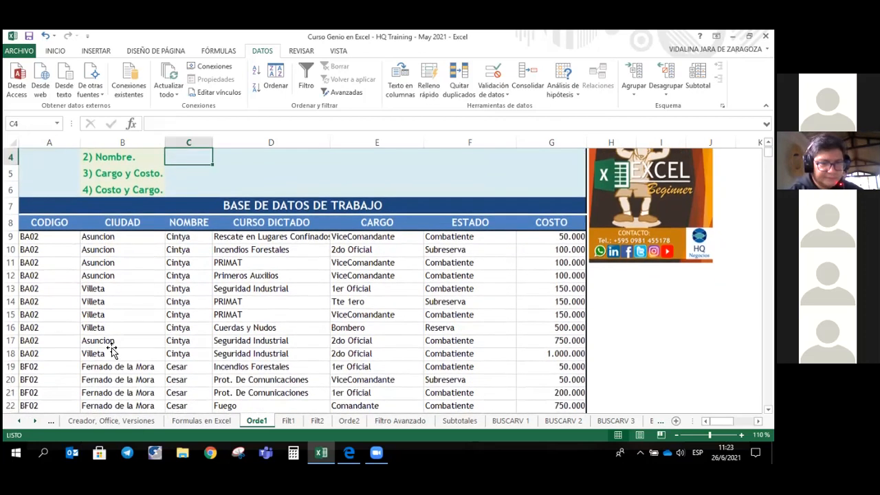
click(112, 347)
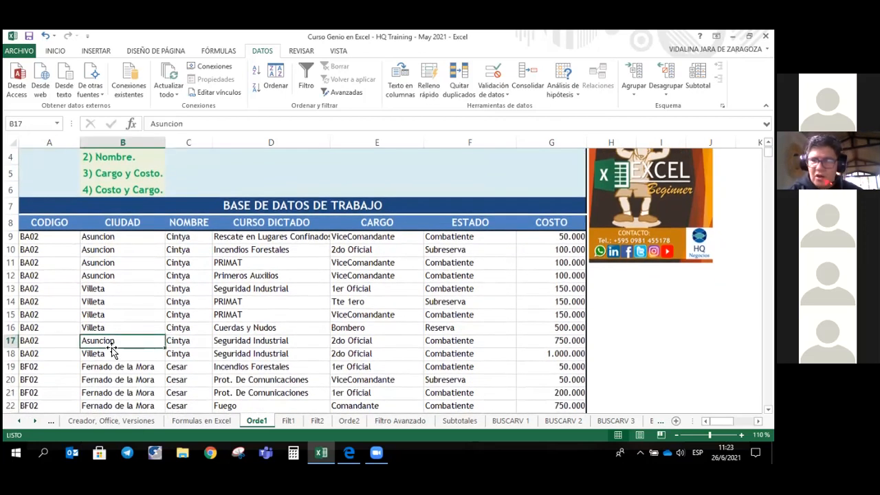
scroll(112, 350, down, 3)
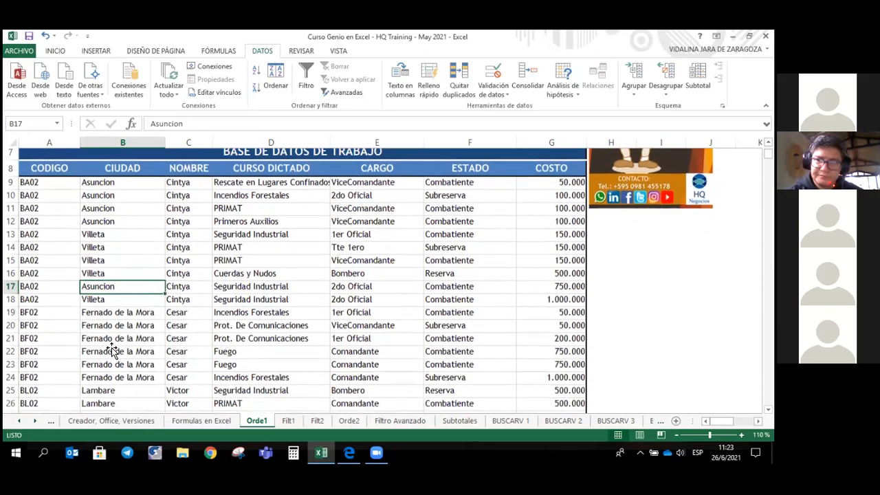
Step: Look over the CIUDAD column and try to sort the database in ascending order from city cell B9
scroll(112, 350, down, 5)
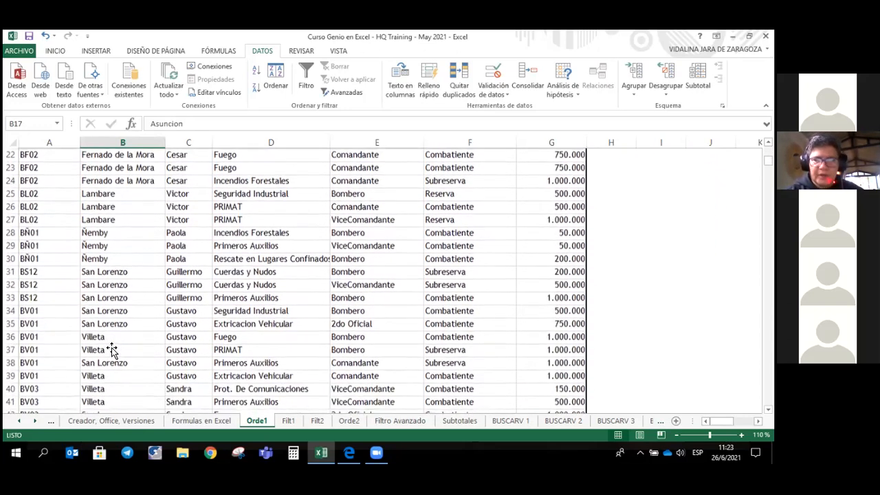
scroll(111, 348, down, 1)
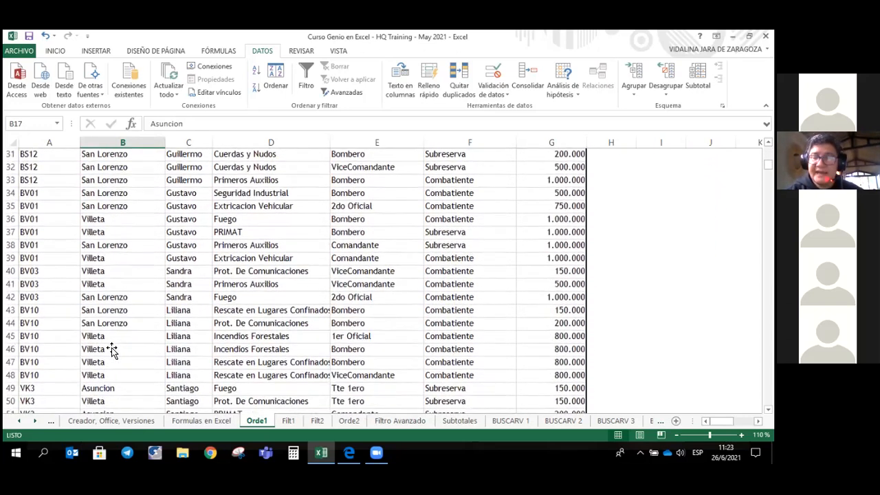
scroll(112, 347, up, 10)
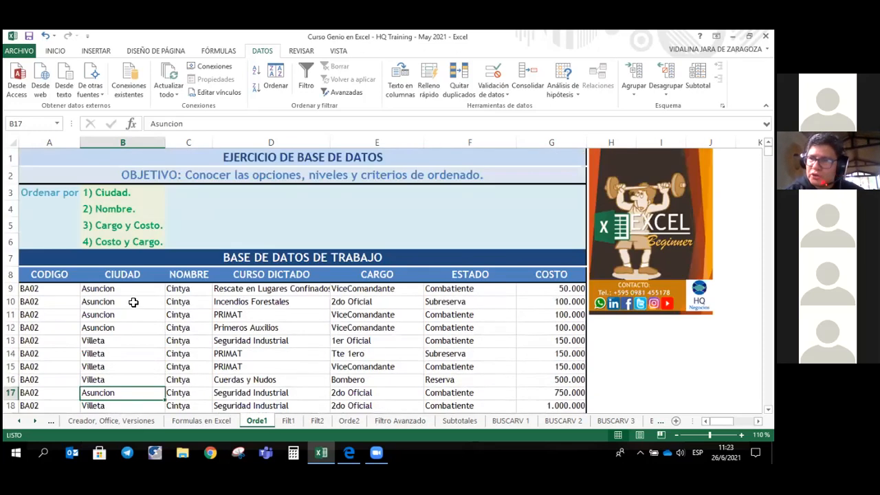
click(138, 294)
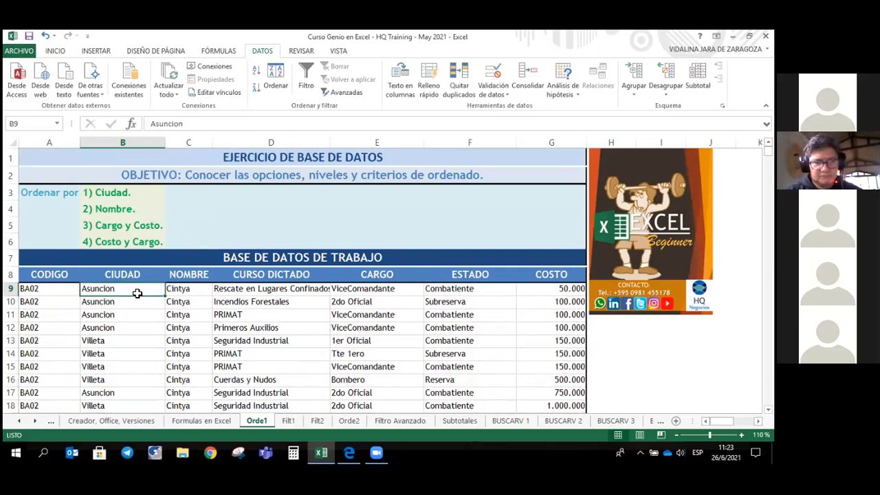
click(137, 275)
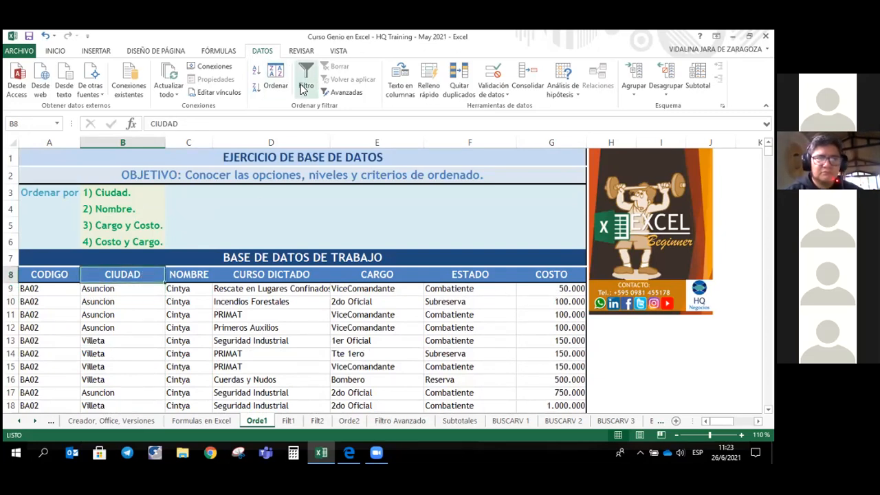
click(120, 293)
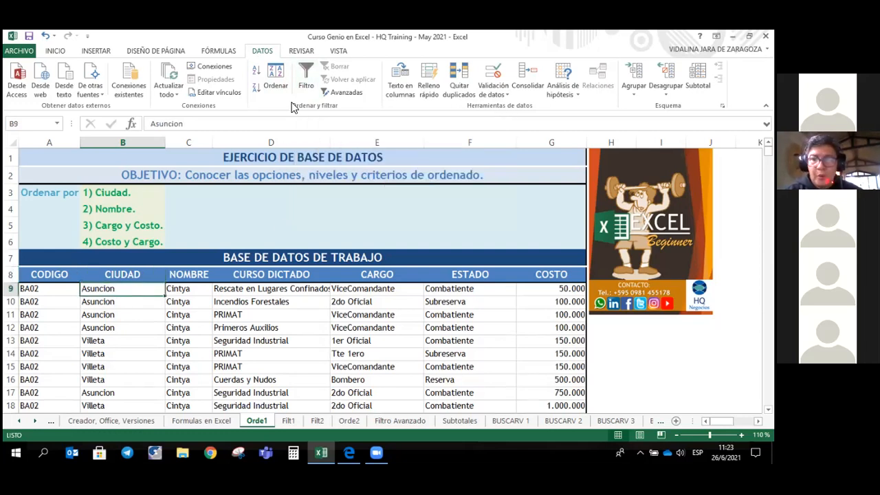
click(255, 72)
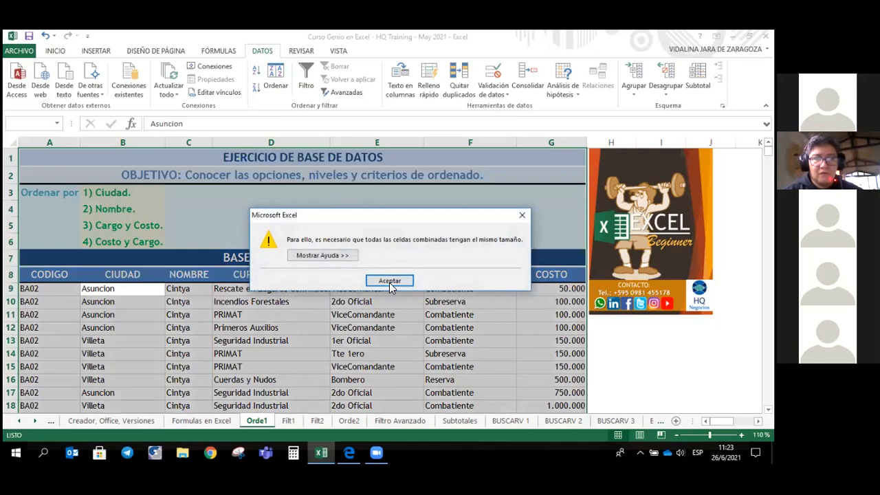
click(388, 280)
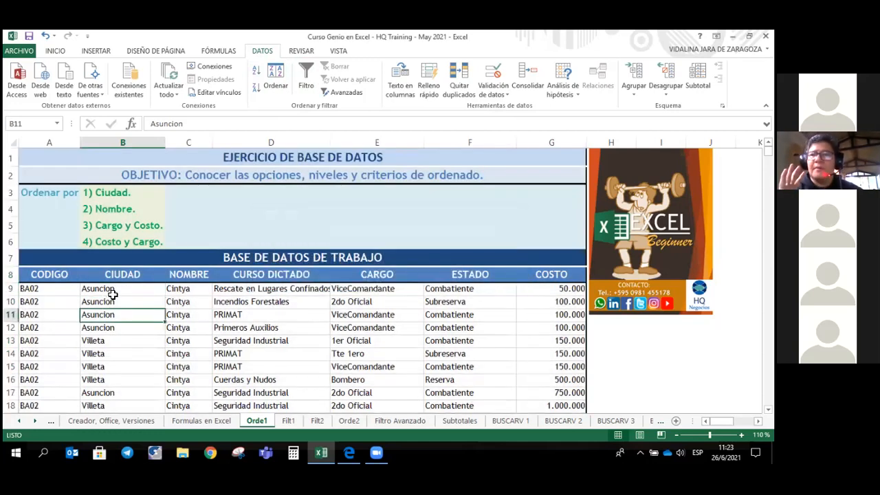
Step: Try to sort the database in descending order from a CIUDAD cell, then reselect B9
click(257, 92)
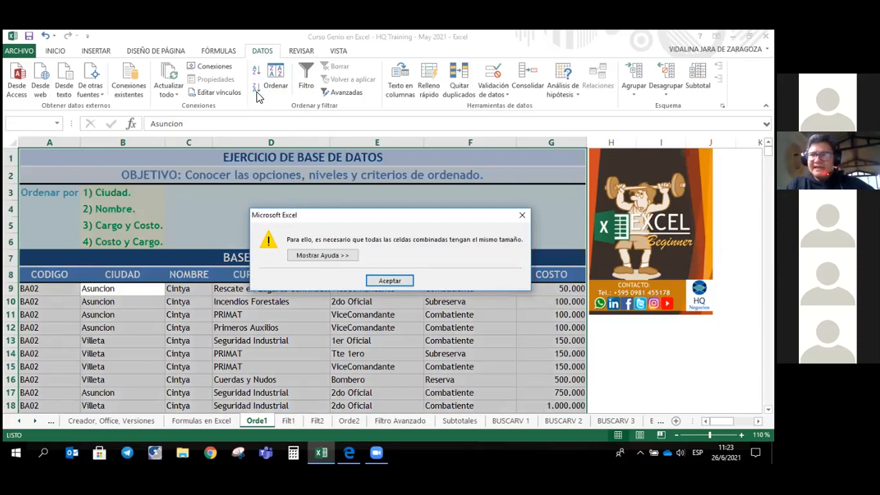
click(390, 281)
click(146, 317)
click(135, 292)
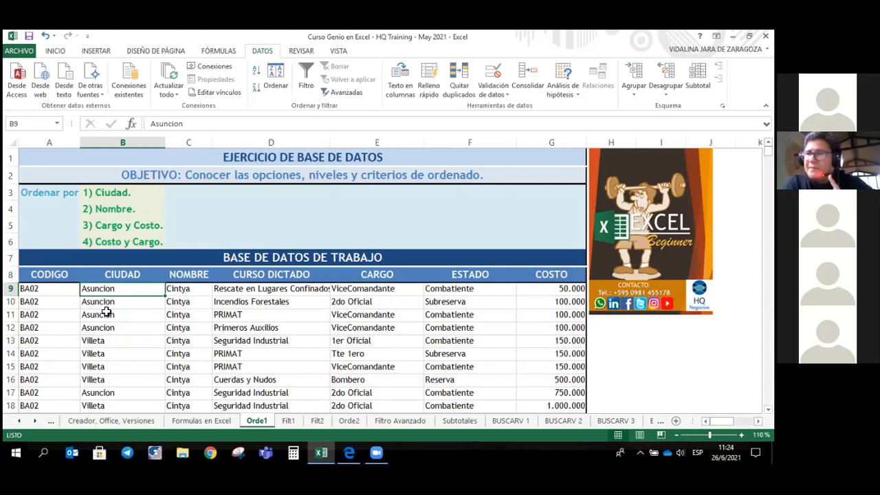
Step: From city cell B9, try the custom Sort command and cancel it, then try the descending sort again
click(107, 302)
click(108, 289)
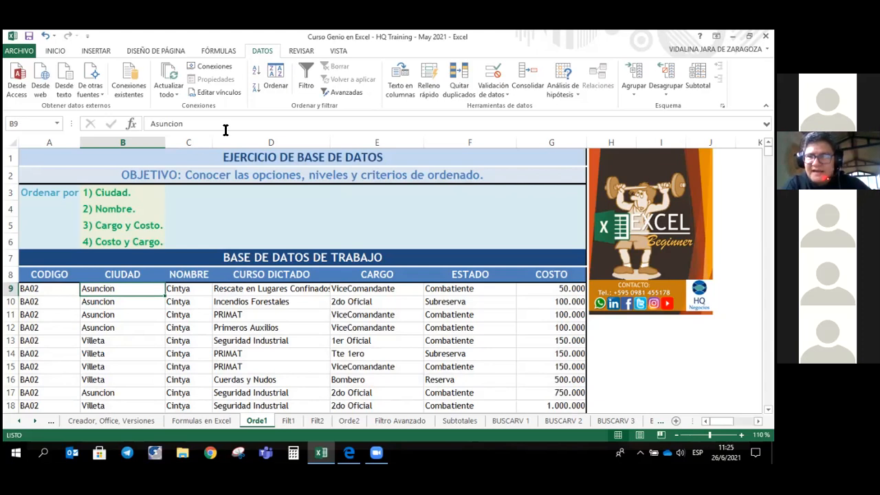
click(276, 82)
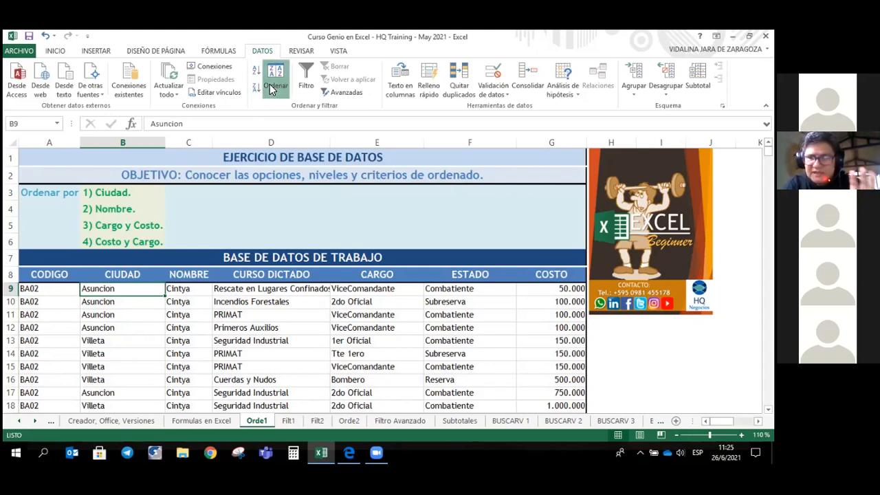
click(352, 296)
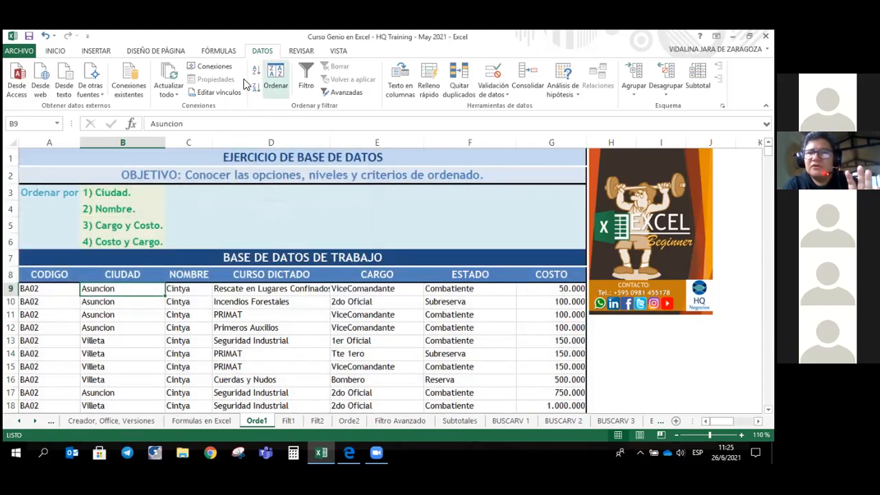
click(255, 90)
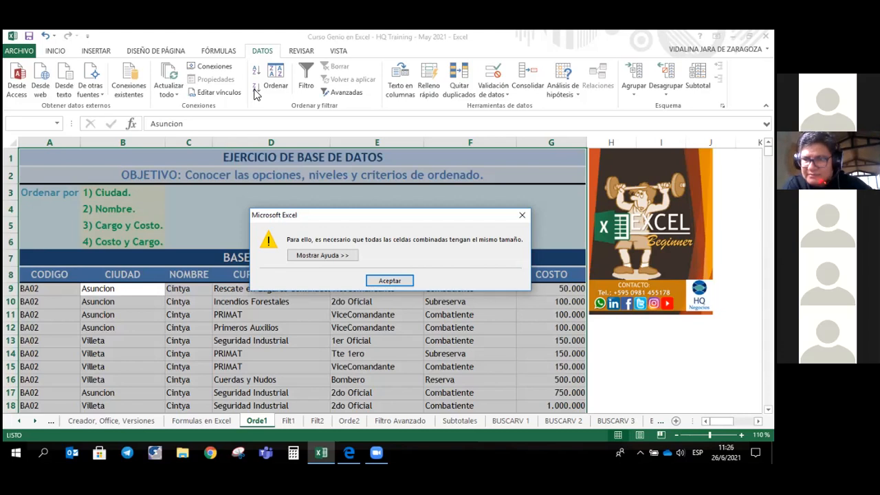
click(391, 281)
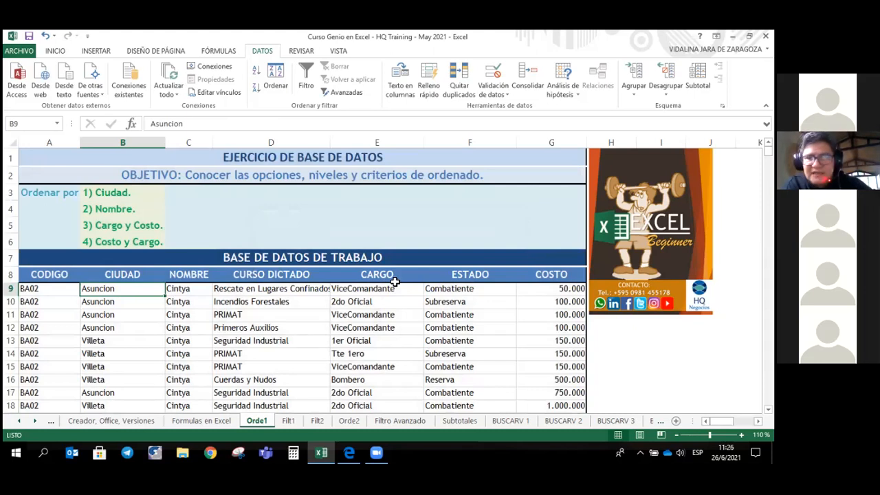
Step: Select the whole database from the CODIGO header in A8 through the last record of the COSTO column
drag(143, 291, 124, 399)
drag(44, 222, 474, 300)
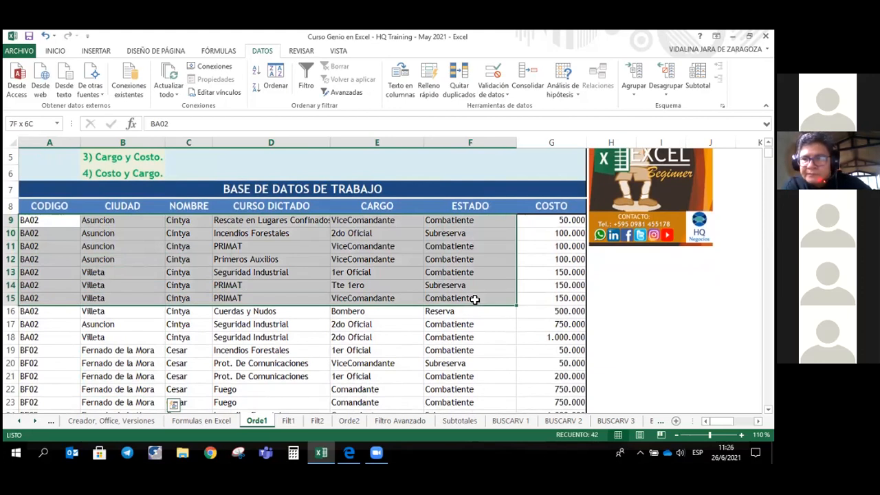
click(115, 235)
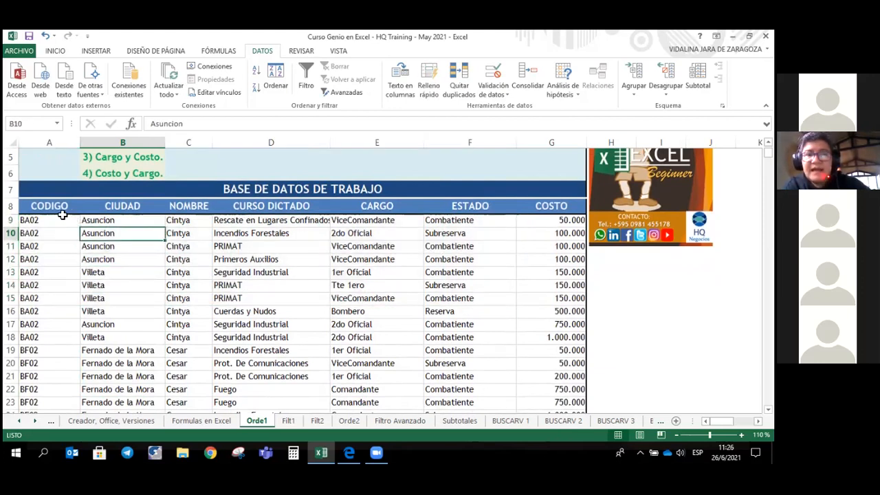
scroll(62, 215, up, 1)
click(68, 256)
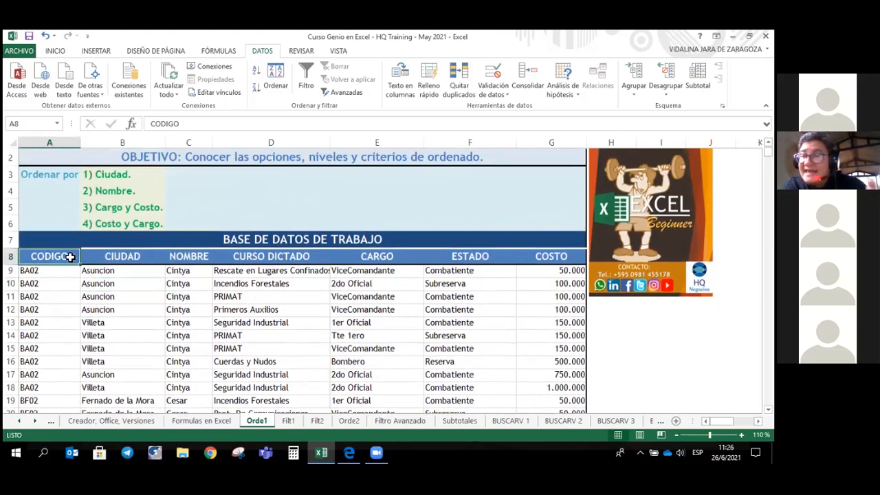
drag(70, 257, 545, 367)
scroll(545, 367, up, 7)
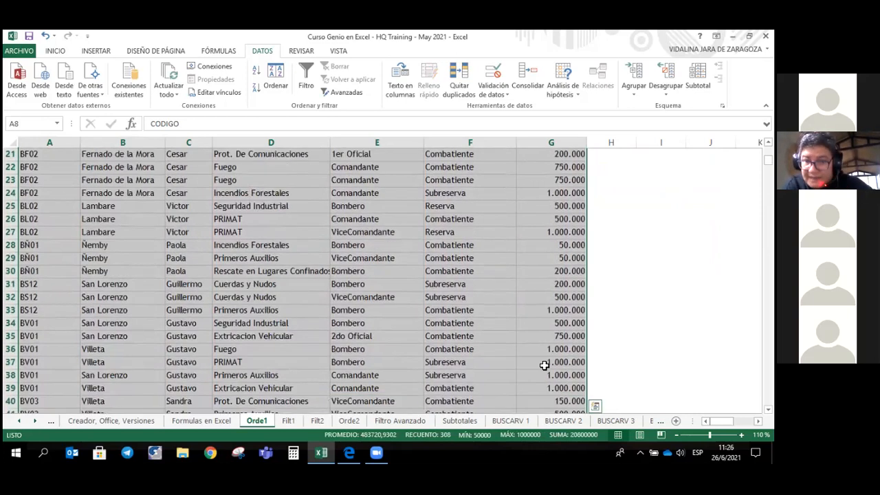
scroll(544, 365, up, 3)
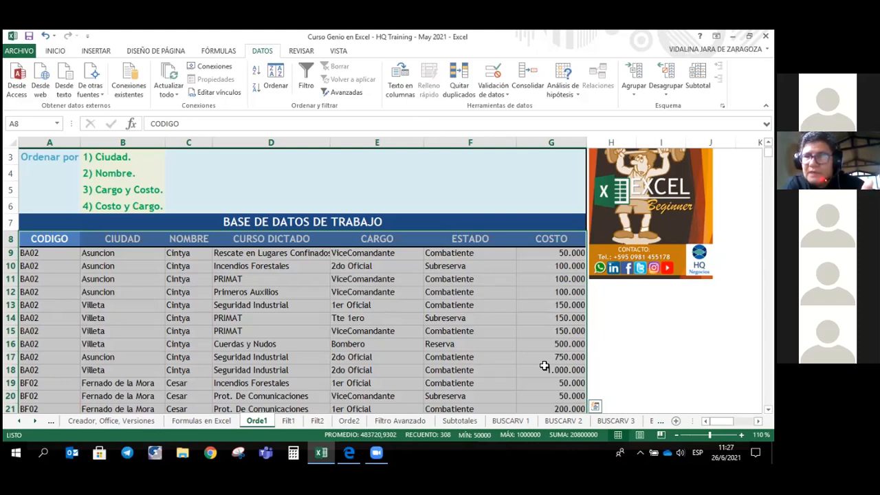
Step: Sort the selected records by CODIGO in descending order and undo it, then repeat the sort and undo it again
click(255, 92)
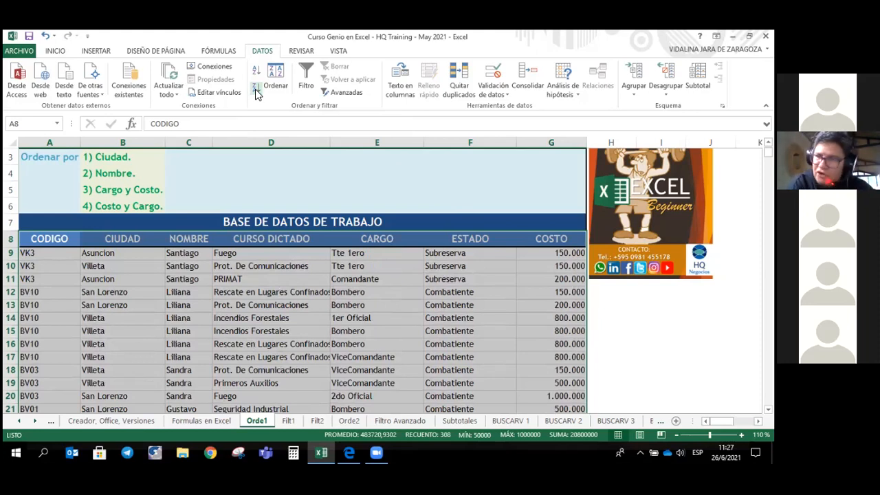
key(ctrl+z)
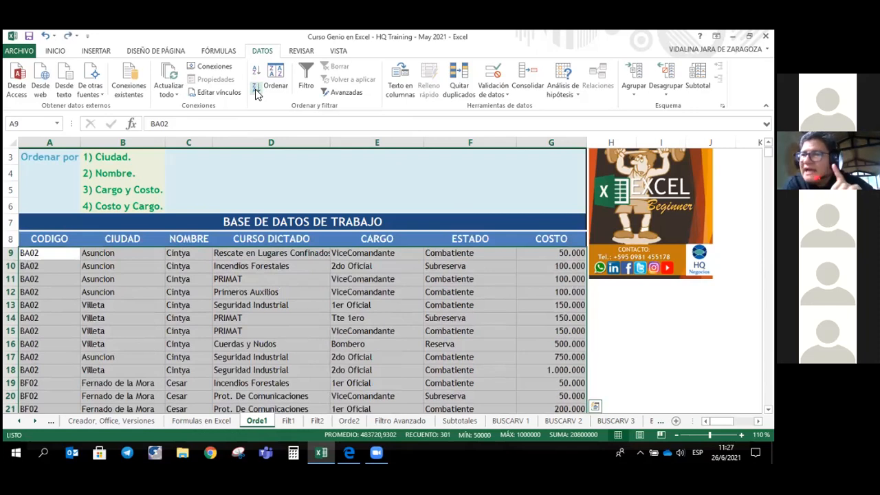
click(256, 93)
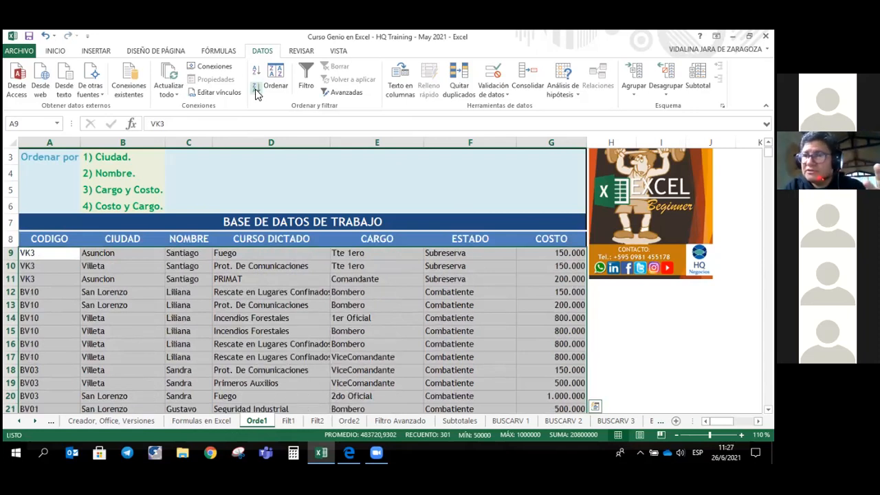
key(ctrl+z)
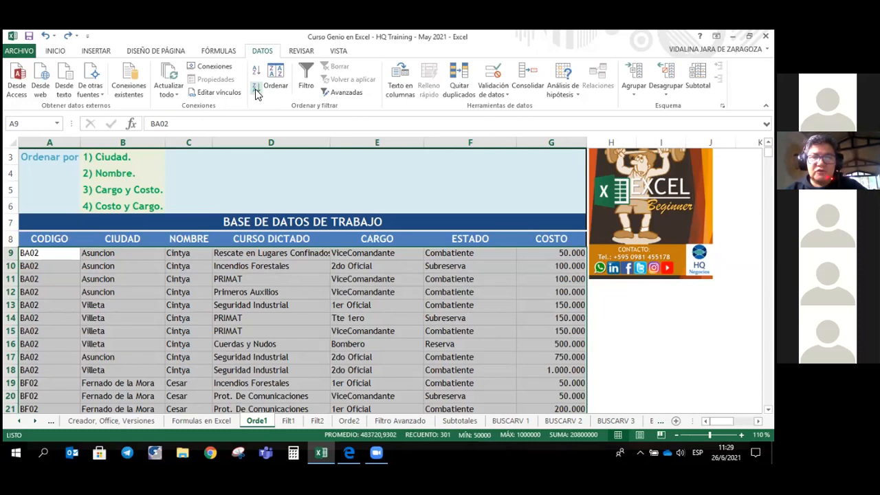
Step: Sort the selected records by CIUDAD according to Valores from A to Z, treating the first row as headers
click(280, 87)
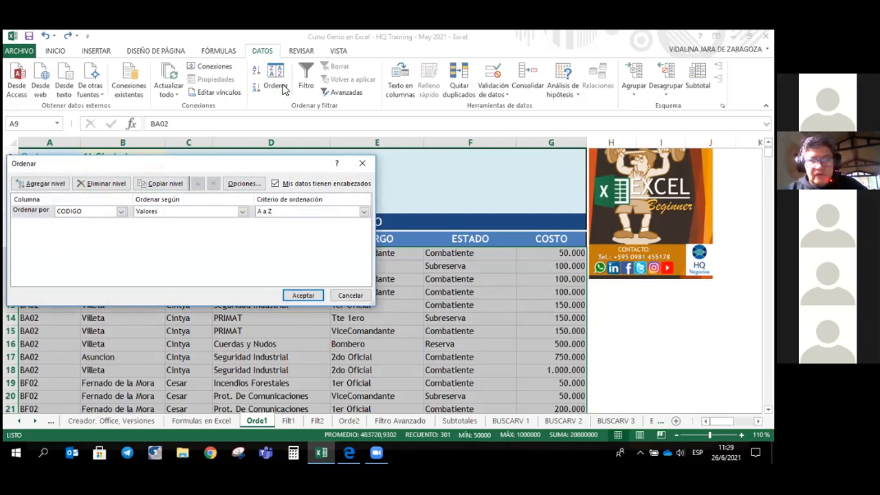
click(122, 213)
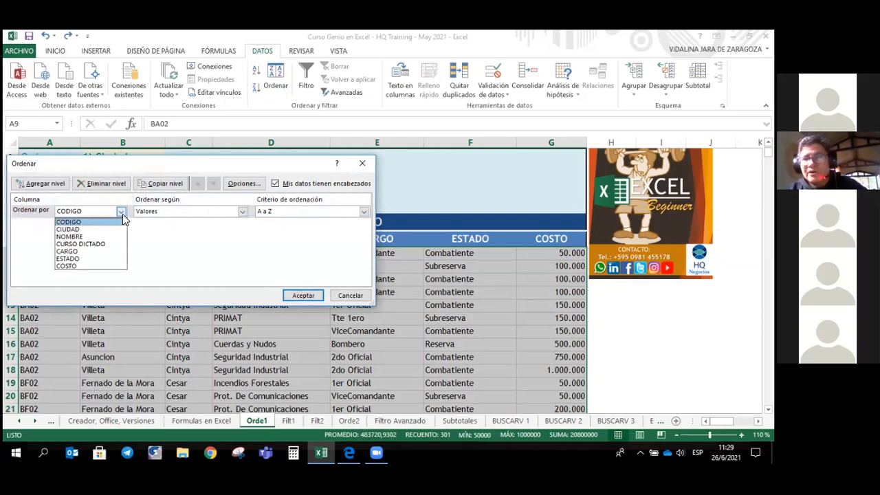
click(95, 229)
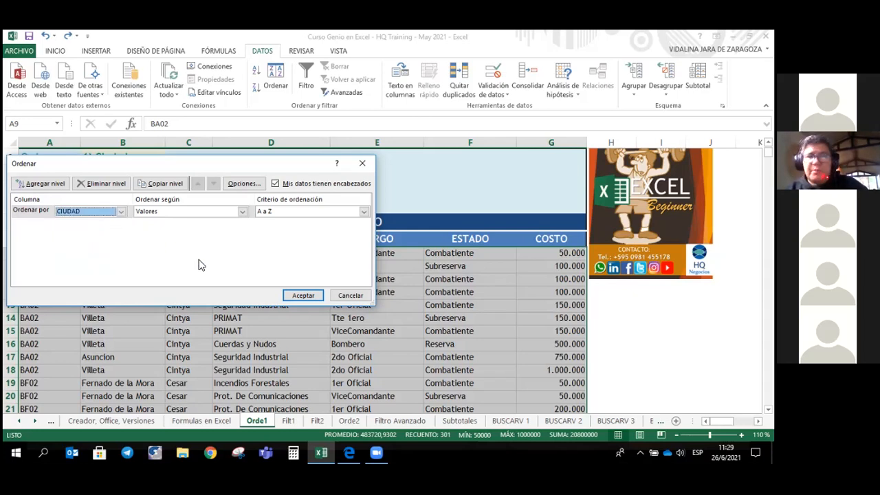
click(303, 296)
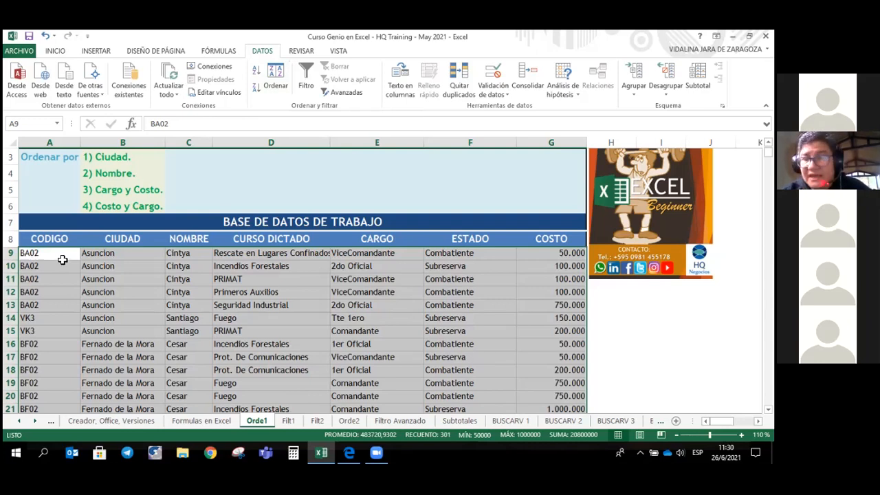
Step: Insert a blank row 8 between the BASE DE DATOS DE TRABAJO title and the column headers, undoing and repeating the insertion once
click(10, 239)
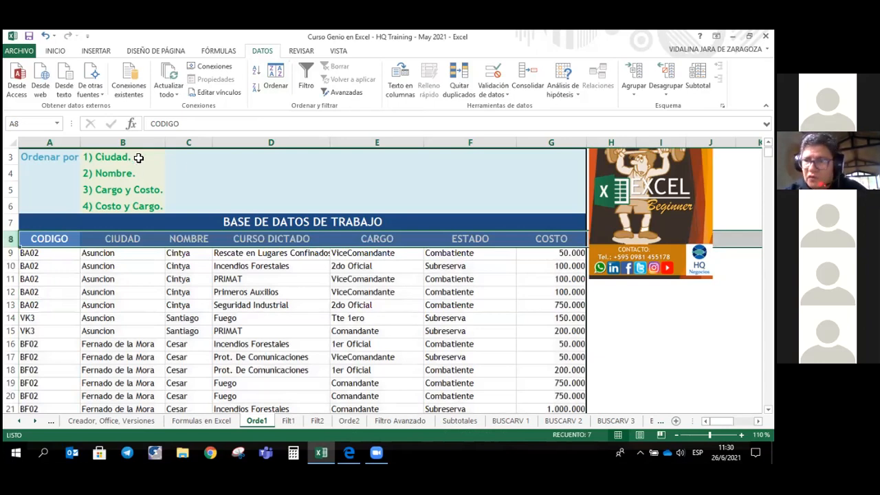
click(94, 51)
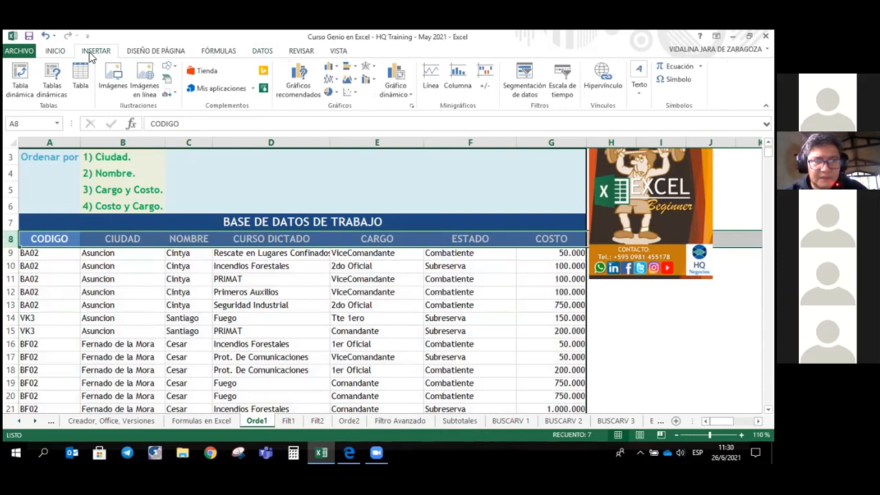
right_click(50, 241)
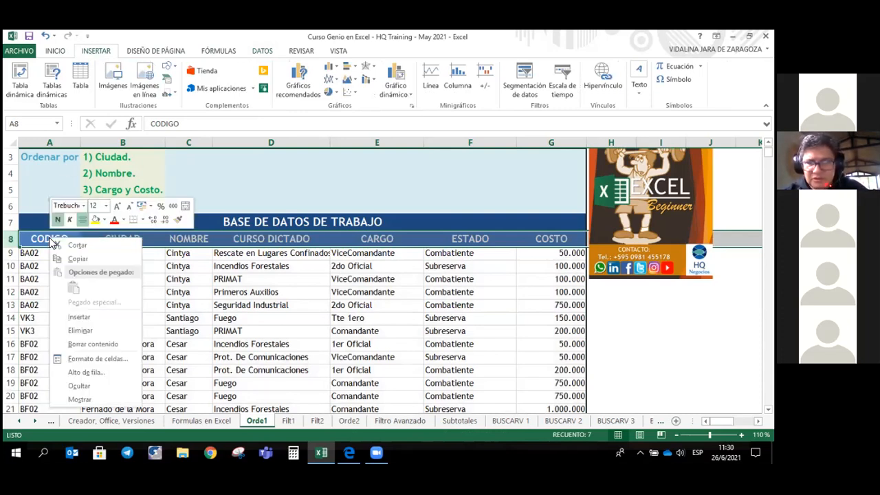
click(80, 317)
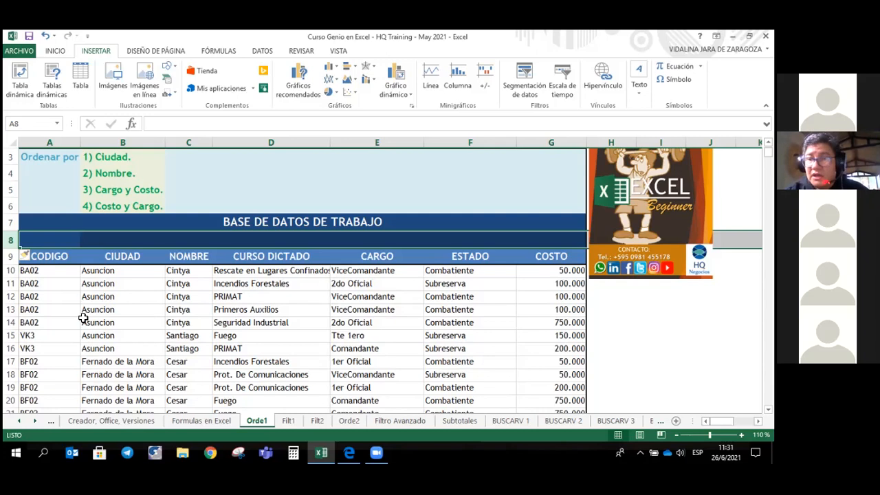
key(ctrl+z)
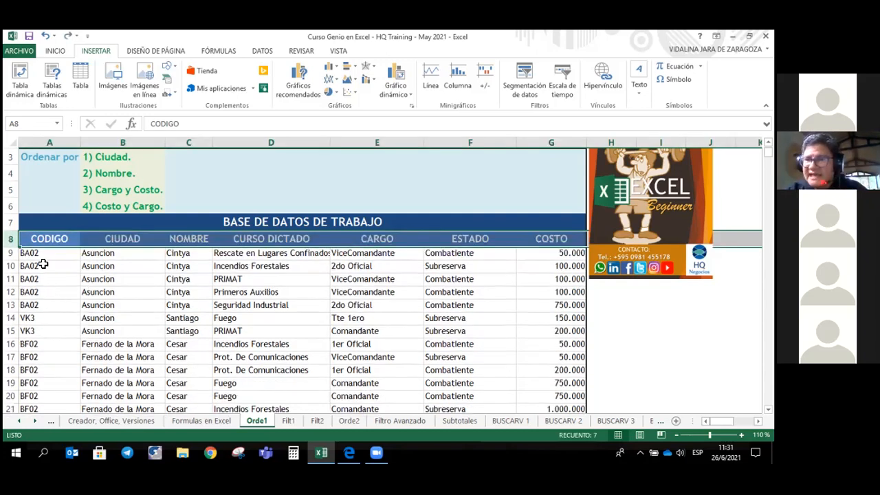
right_click(59, 241)
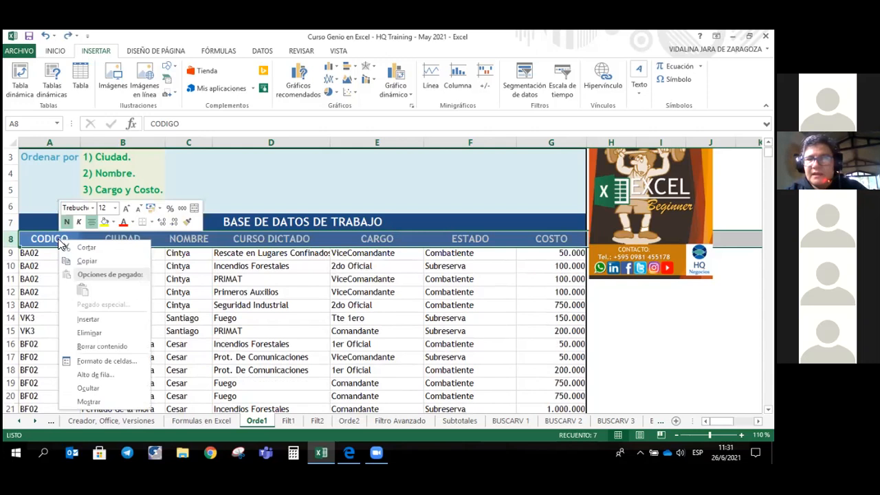
click(106, 320)
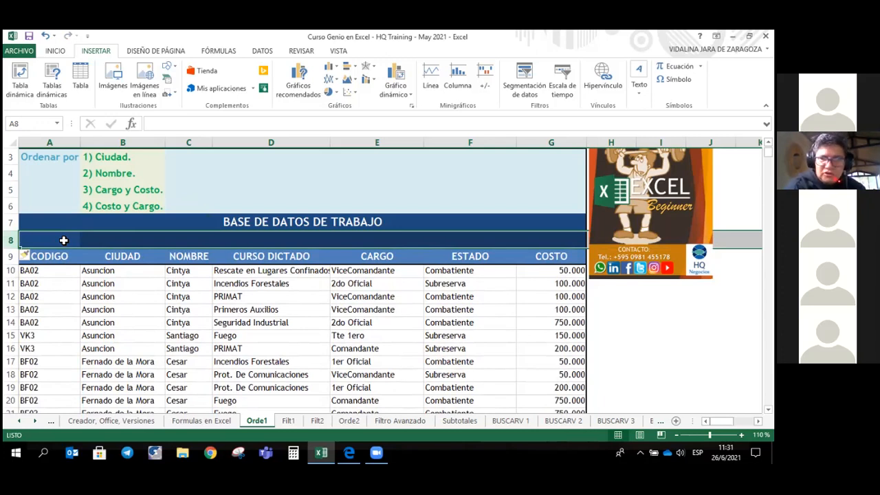
Step: Move down column A from the CODIGO header through the last record to the sheet's last row, then undo the blank row insertion
key(Down)
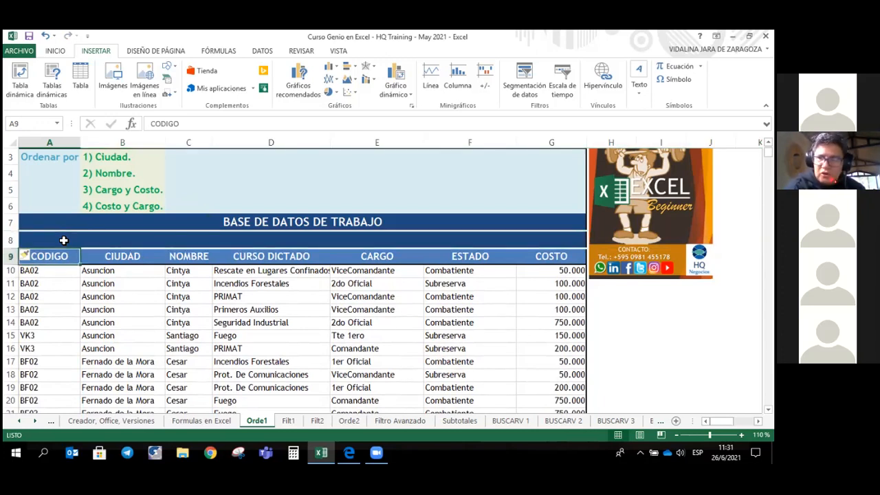
key(ctrl+Down)
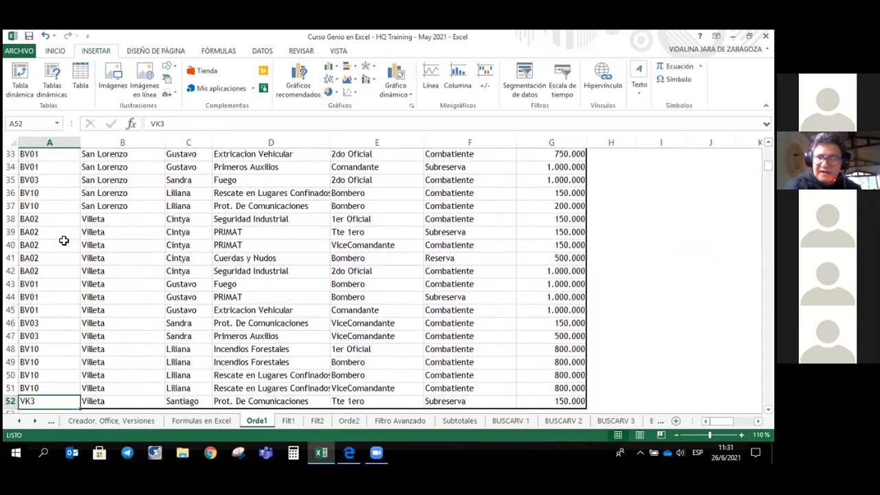
key(ctrl+Down)
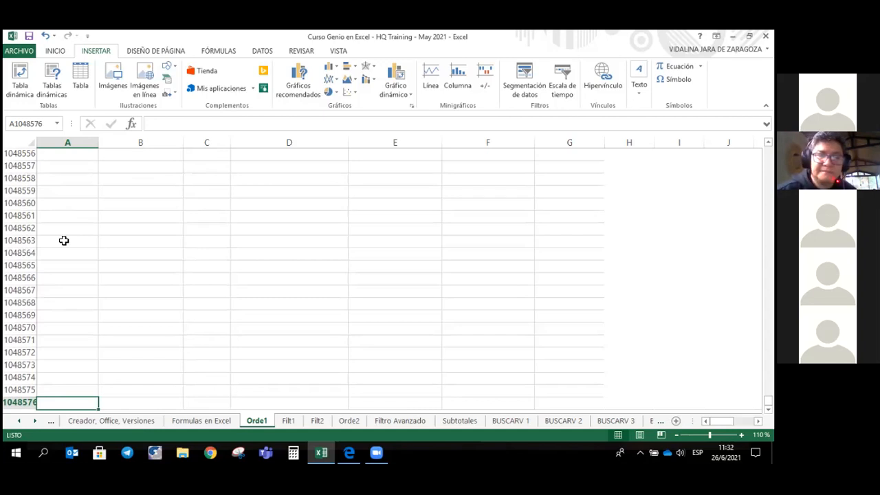
key(ctrl+z)
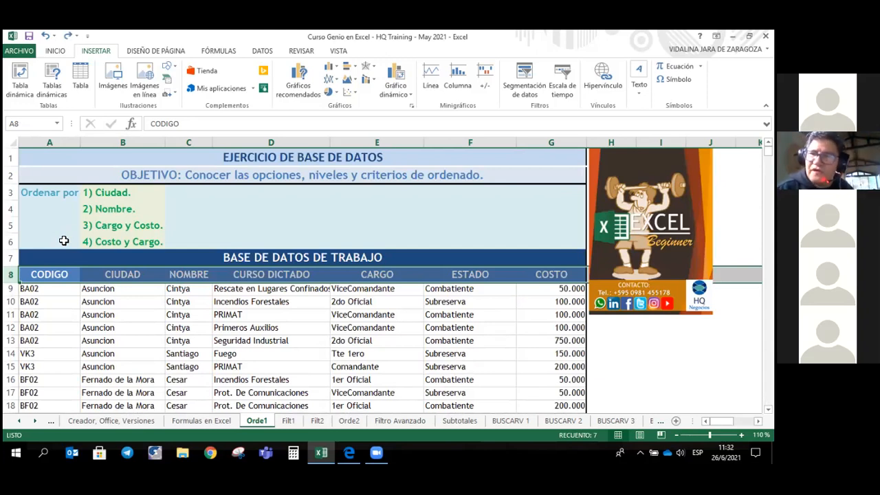
Step: Navigate from the headers to the last record, the sheet's last row and its last column, then return to cell A1
key(ctrl+Down)
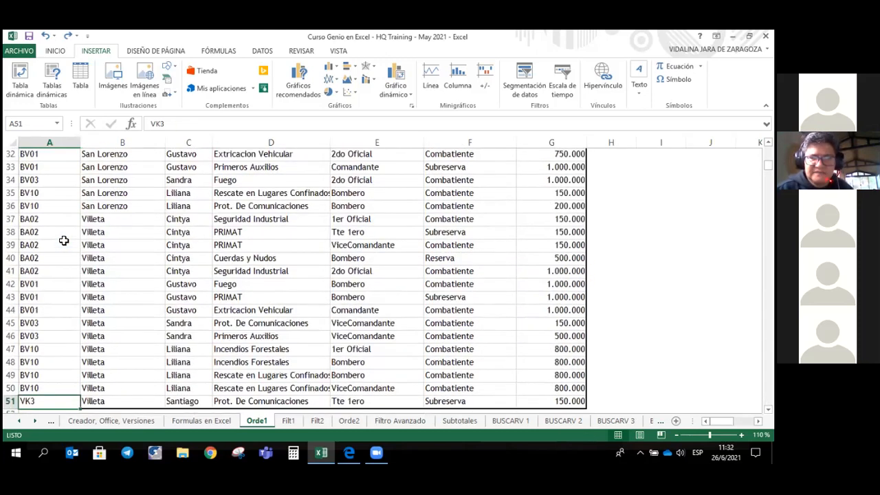
key(ctrl+Down)
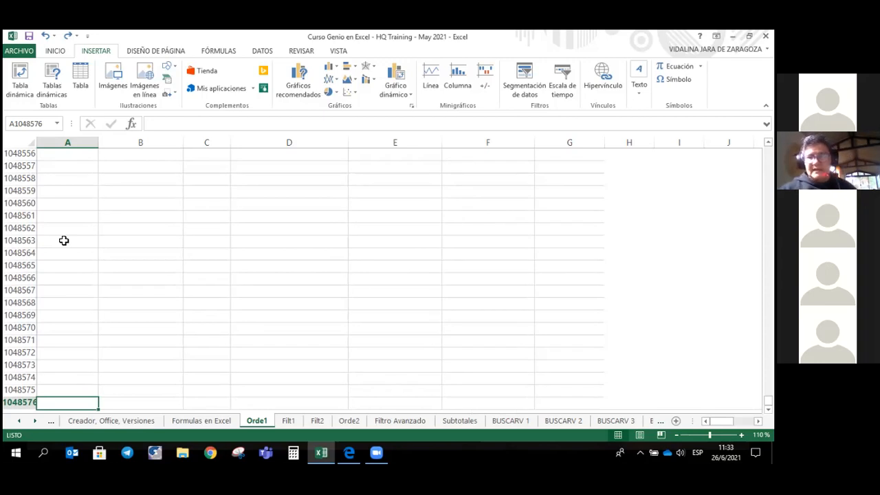
key(ctrl+Right)
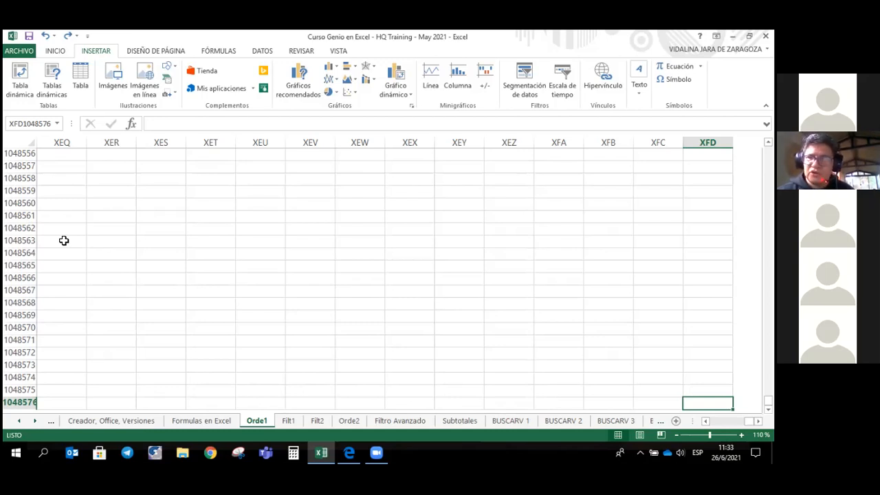
key(ctrl+Home)
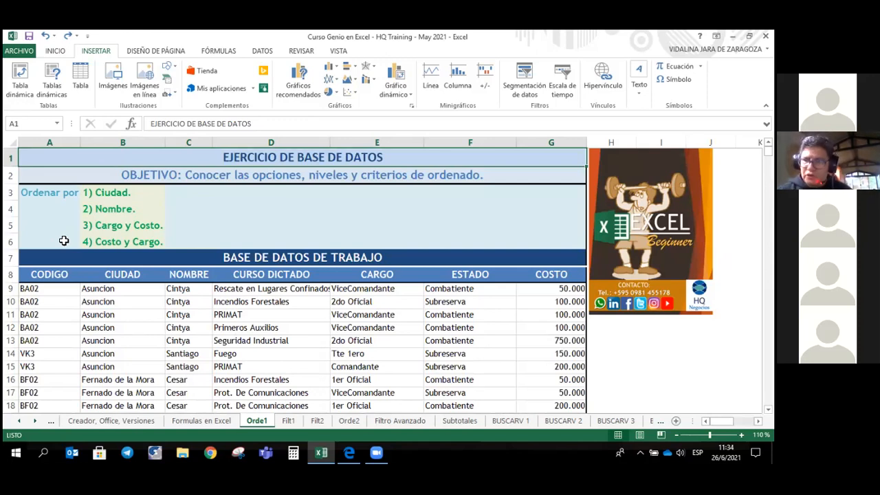
Step: Insert a blank row 8 above the column headers again
drag(48, 274, 529, 408)
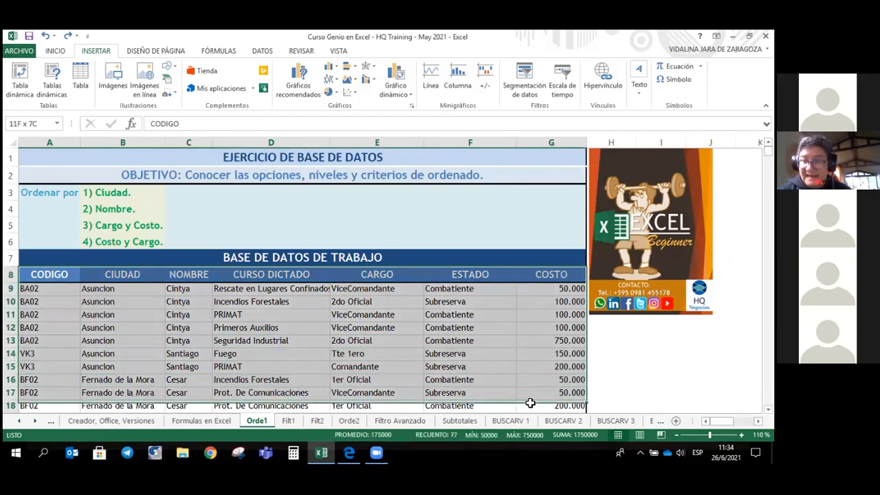
click(11, 274)
right_click(50, 276)
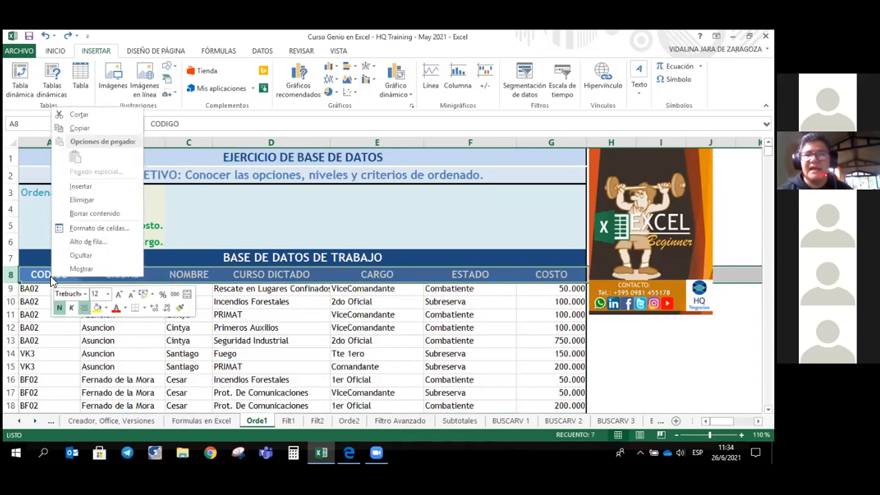
click(82, 192)
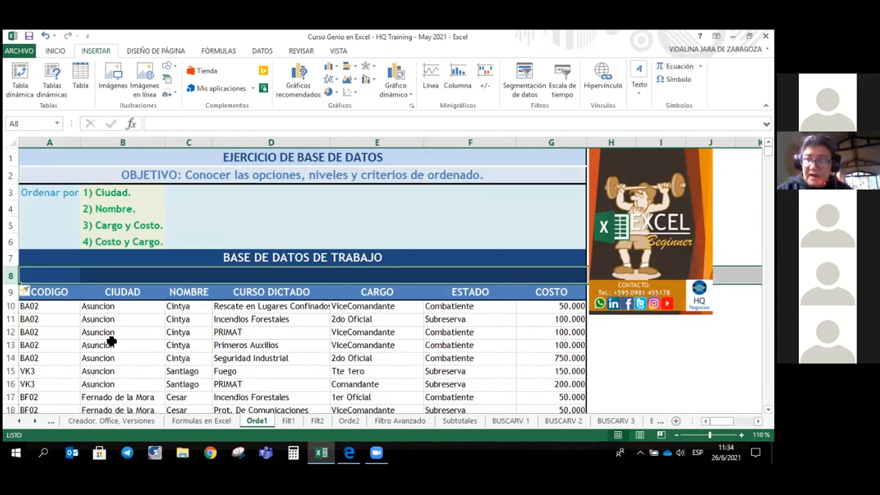
Step: Try to sort the database by CIUDAD in descending order, first from header cell B9 and again from the first record in B10
click(115, 294)
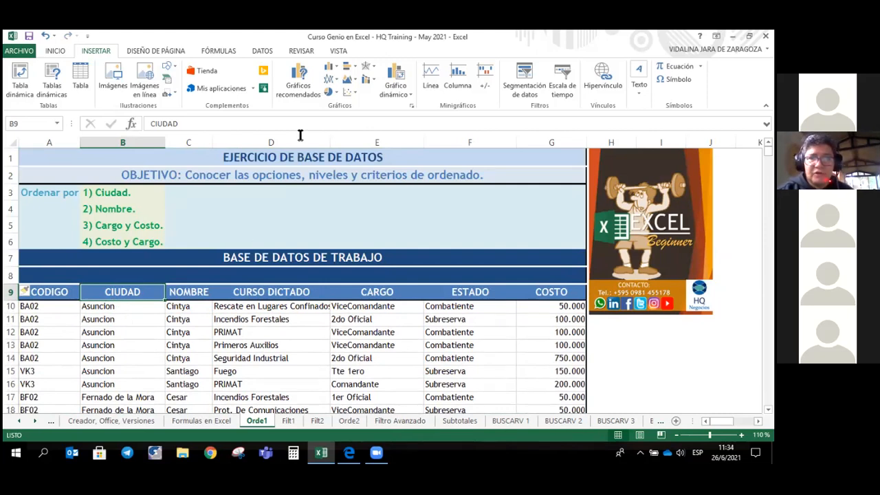
click(261, 55)
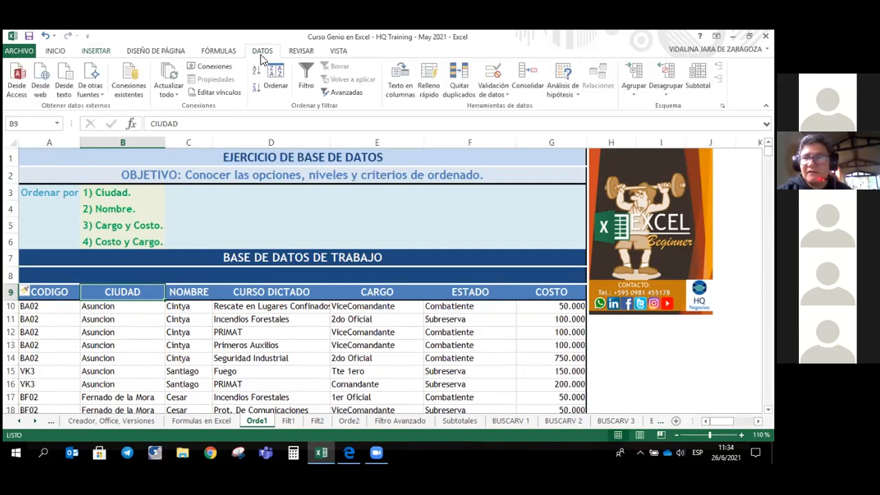
click(253, 88)
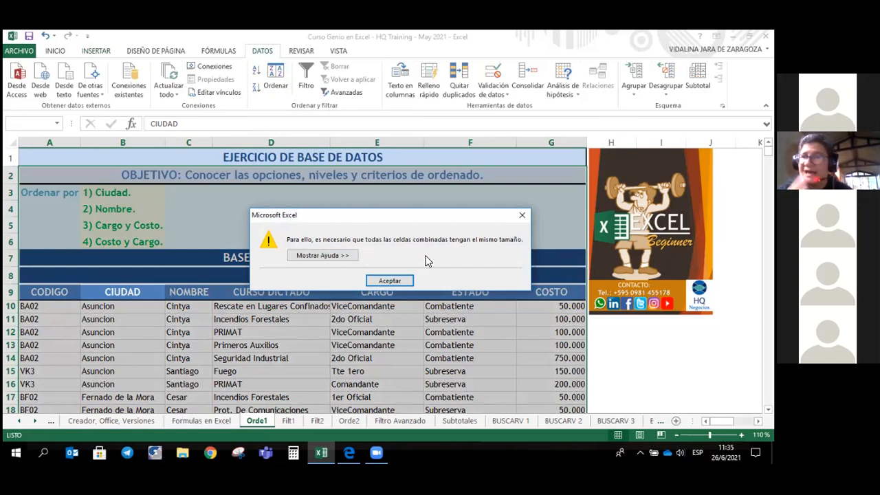
click(393, 281)
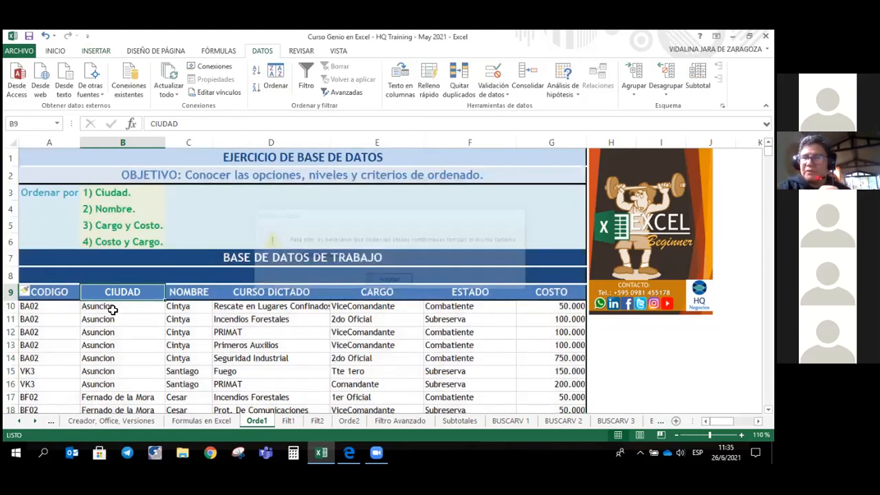
click(112, 308)
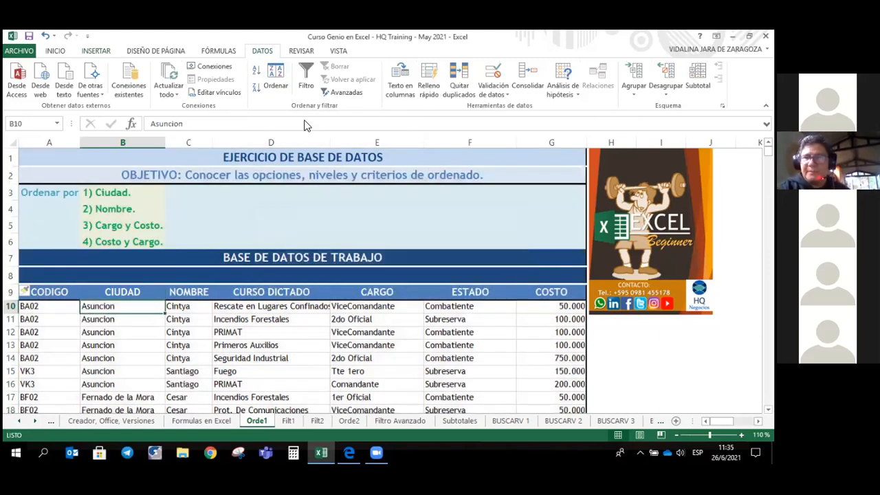
click(256, 90)
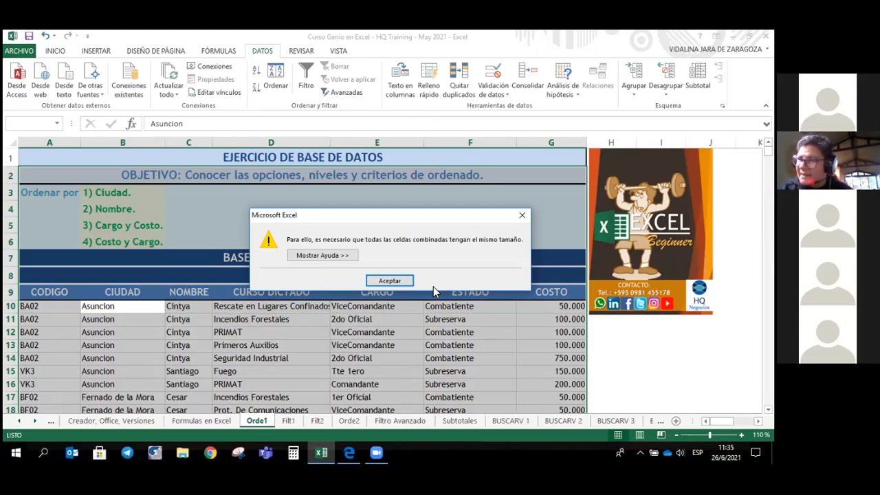
click(389, 281)
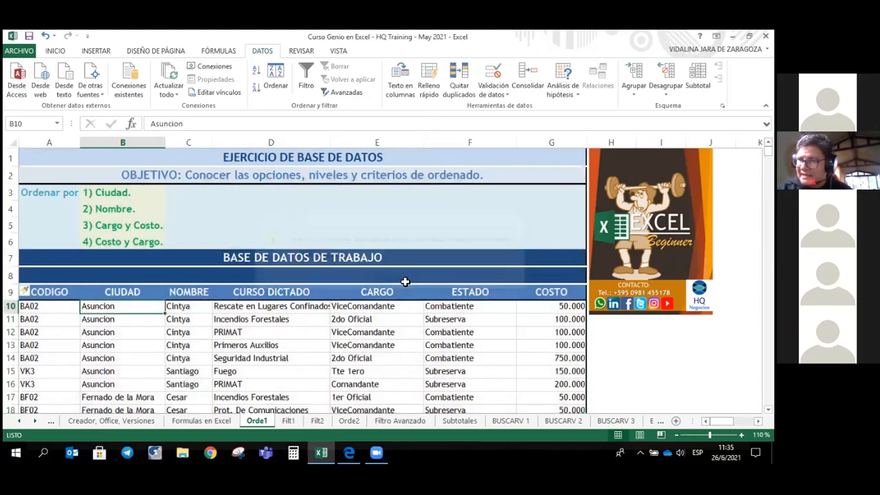
Step: Turn on filters from the CIUDAD header in B9, then undo both the filters and the blank row insertion
click(136, 295)
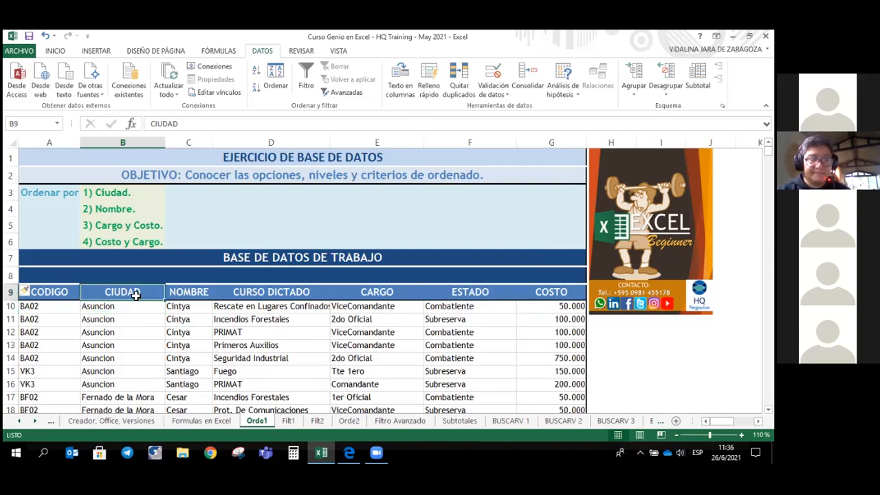
click(307, 77)
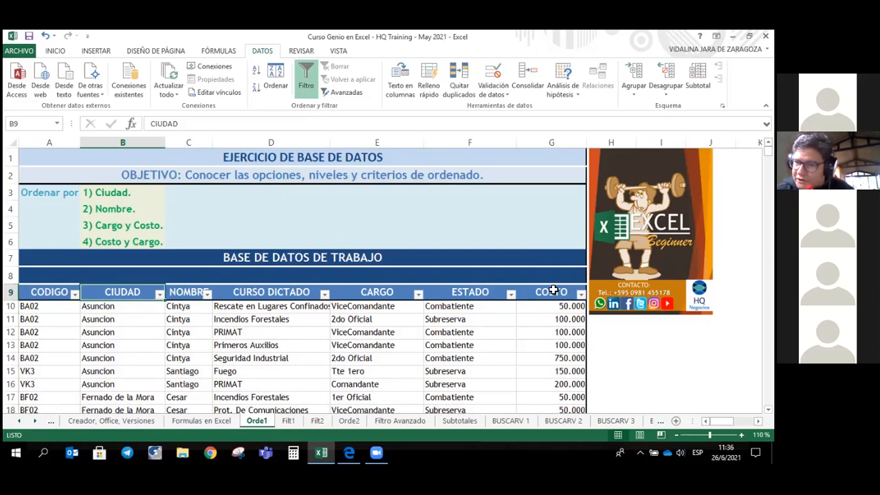
key(ctrl+z)
key(ctrl+z)
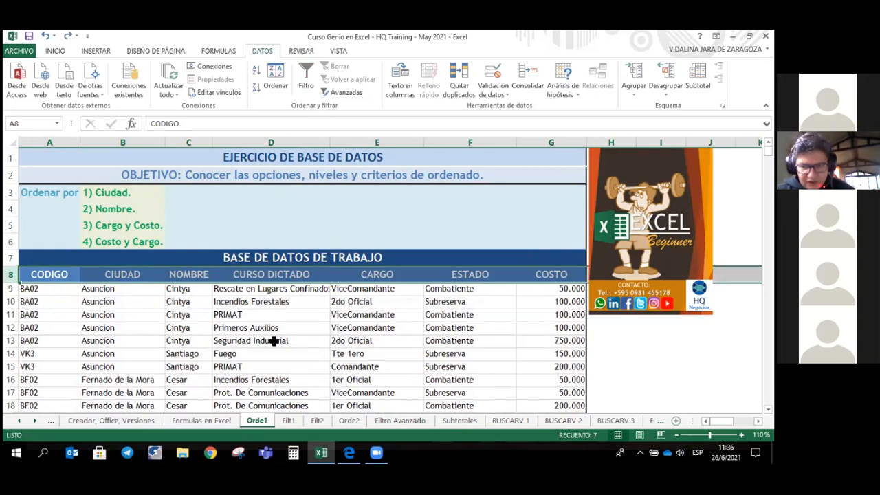
Step: Try to turn on filters for the database with only the first city record in B9 selected
click(133, 291)
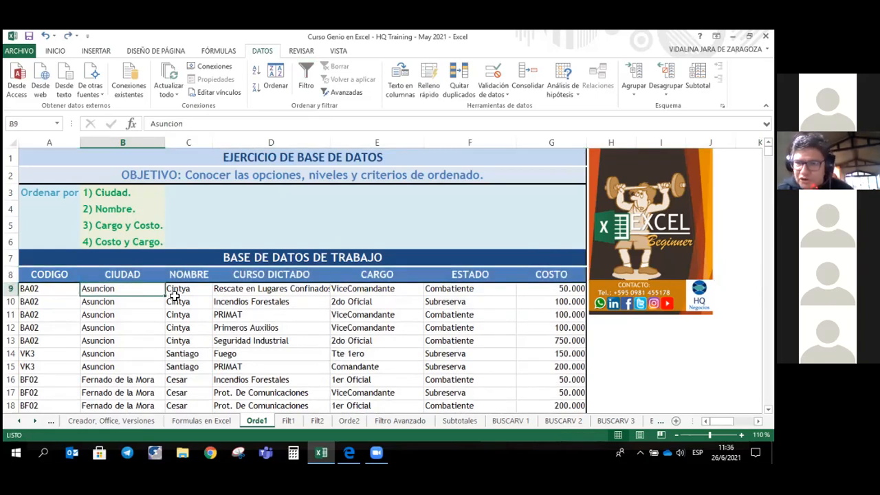
click(130, 275)
click(127, 291)
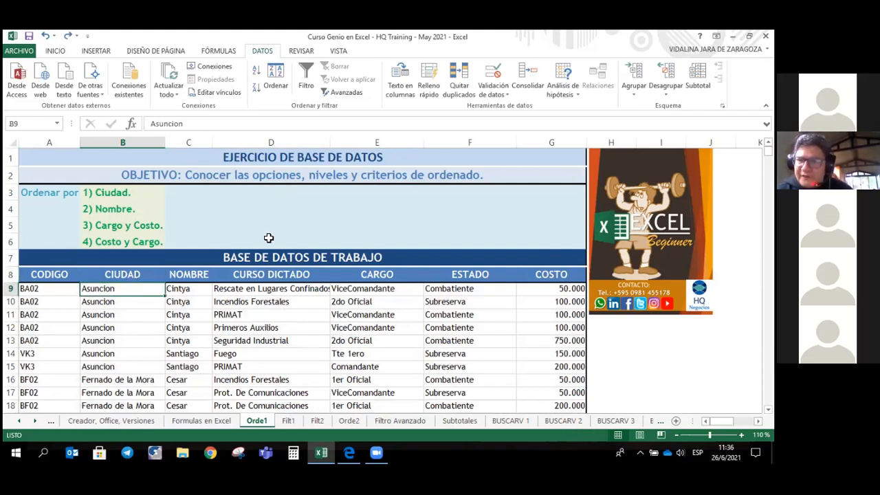
click(309, 81)
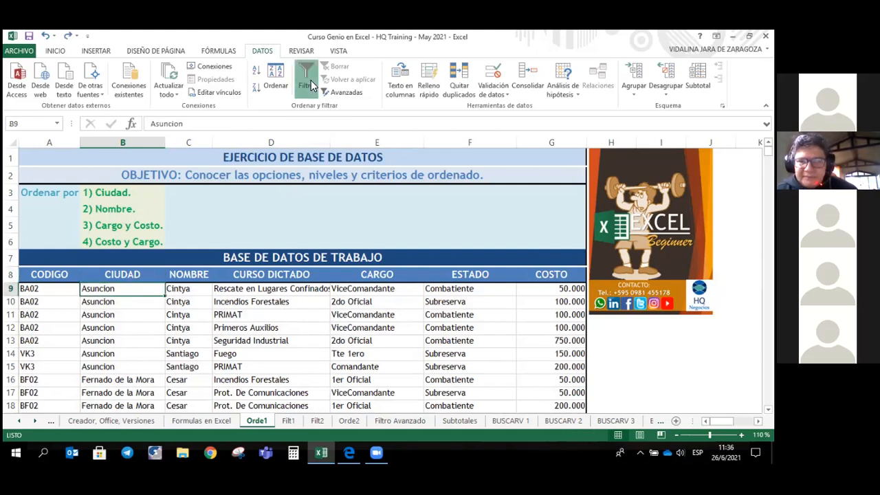
click(307, 82)
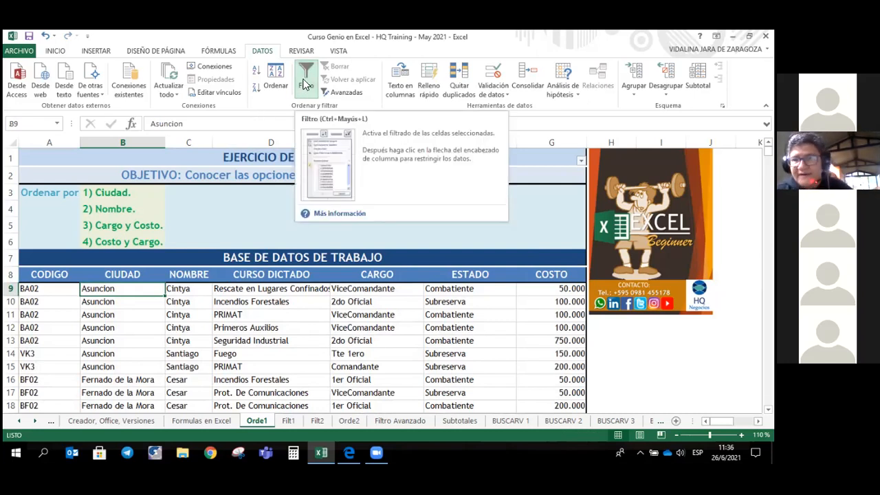
Step: Turn off the misplaced filter with the header row selected, then try filtering again from only the CIUDAD header in B8
click(252, 328)
drag(48, 274, 524, 275)
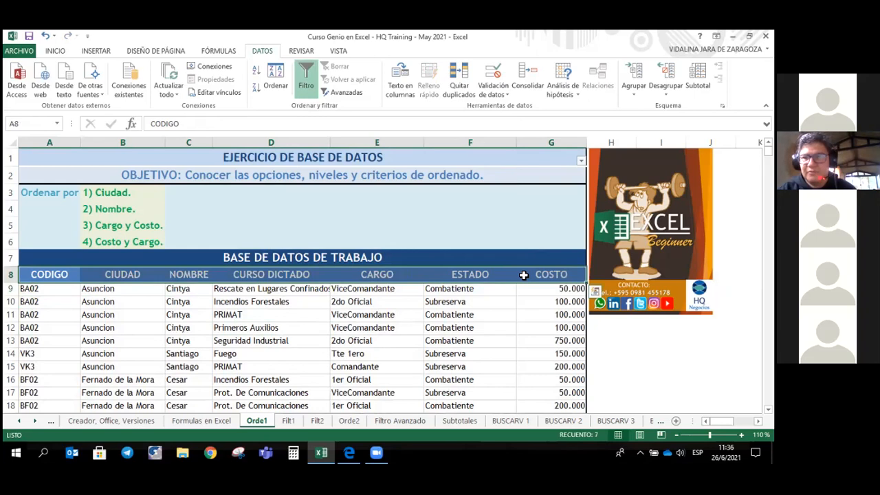
click(310, 87)
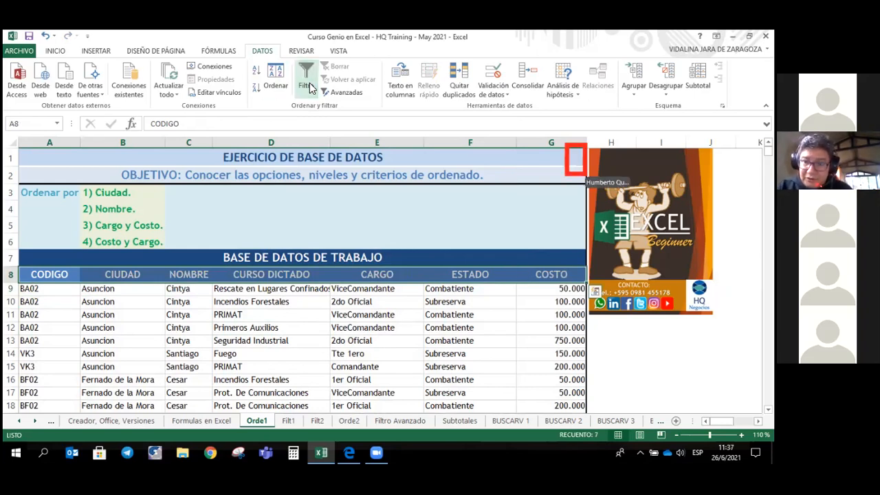
click(133, 277)
click(308, 88)
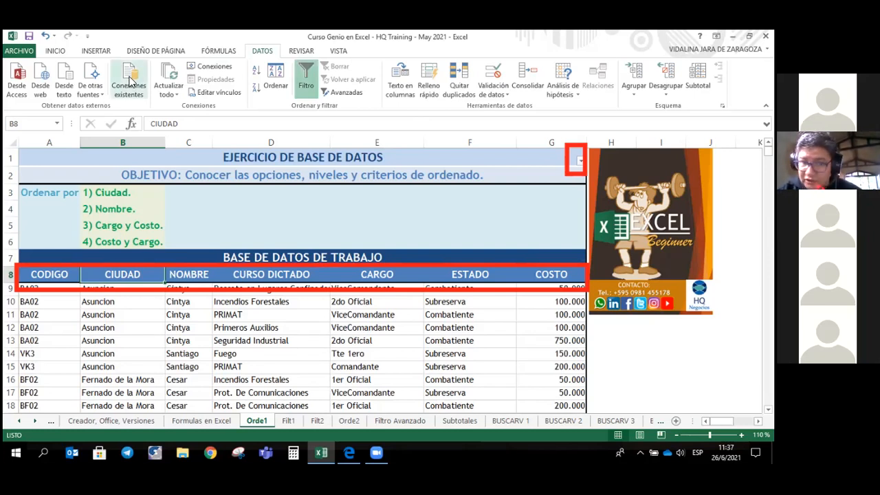
Step: Select the headers from CODIGO to COSTO in row 8 and turn on filters for that whole row
click(61, 274)
drag(62, 275, 550, 277)
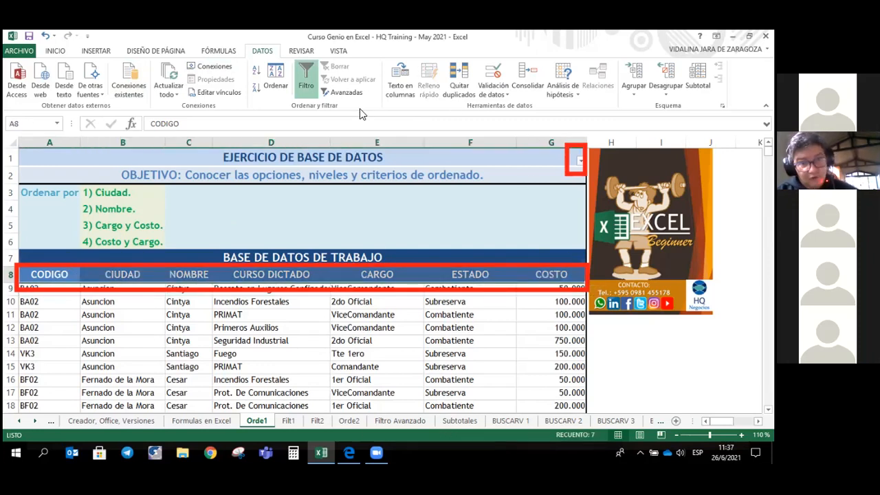
click(306, 87)
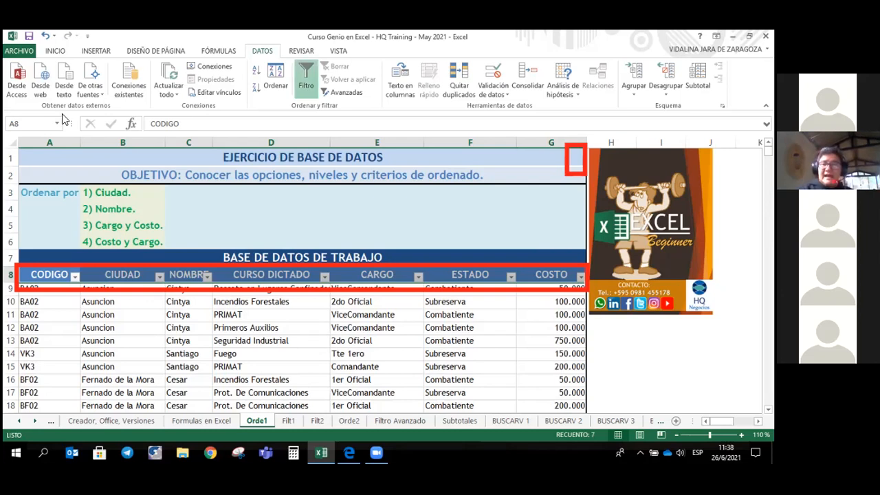
Step: Sort the database by CIUDAD from Z to A using the column's filter, and review the records down to the last one
click(161, 275)
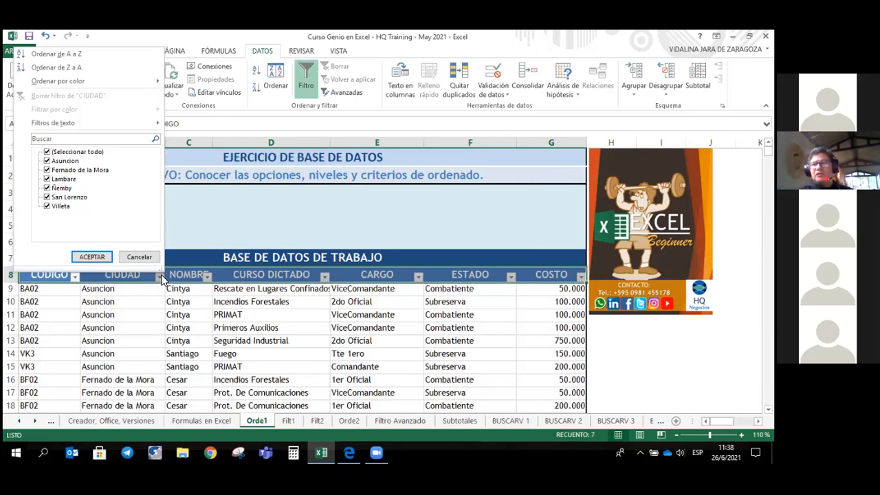
click(69, 67)
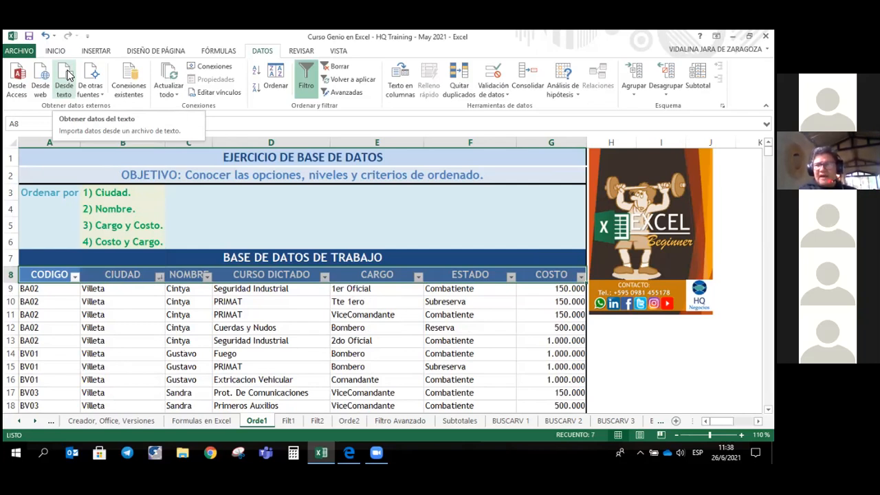
scroll(120, 346, down, 5)
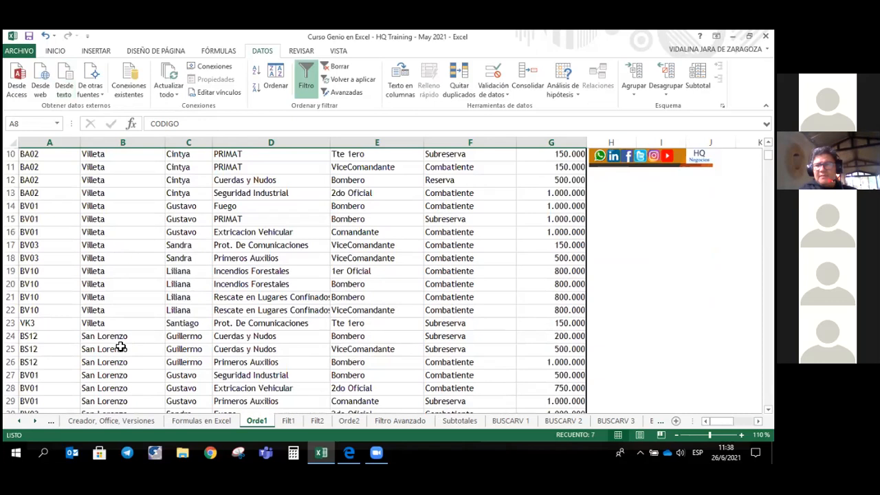
scroll(120, 346, down, 10)
scroll(120, 346, up, 2)
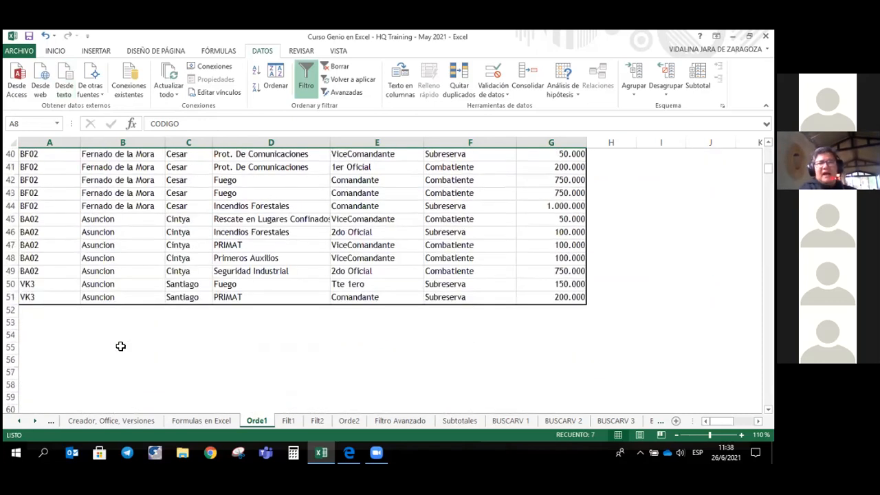
scroll(120, 346, up, 1)
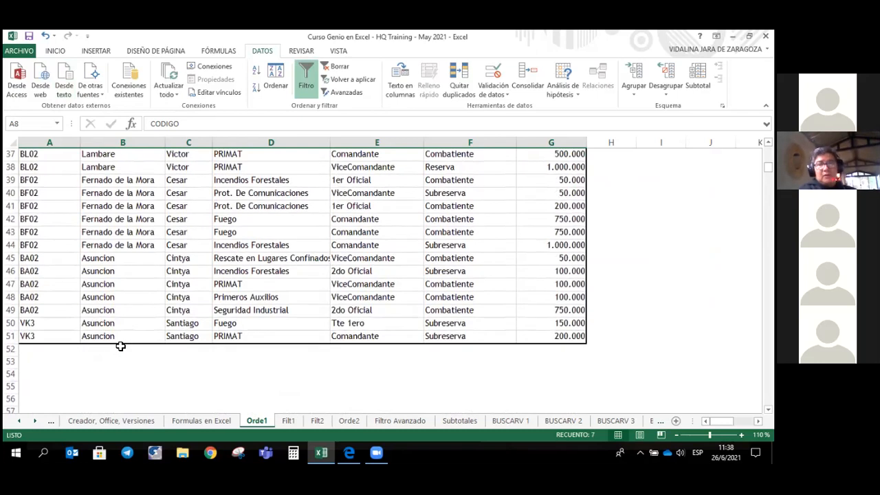
Step: Jump between the first and last entries of the CIUDAD column, starting from the record in B9 and ending at the header
scroll(120, 346, up, 8)
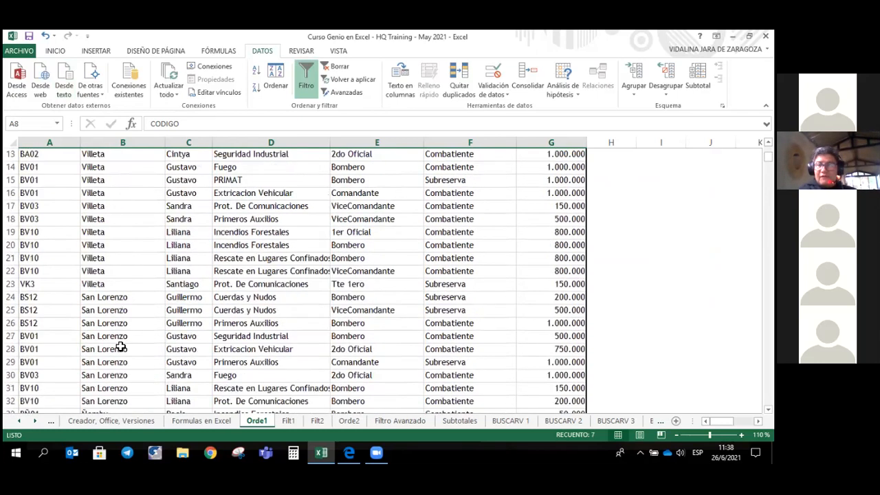
scroll(121, 346, up, 2)
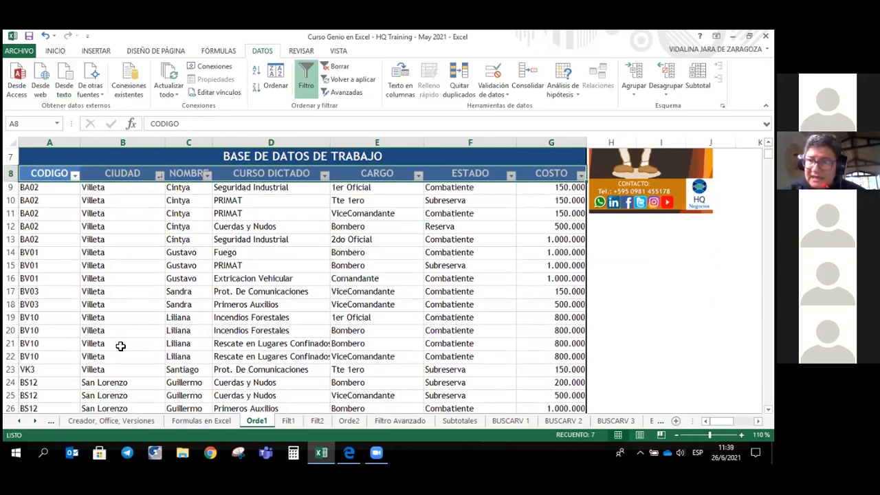
scroll(120, 346, up, 2)
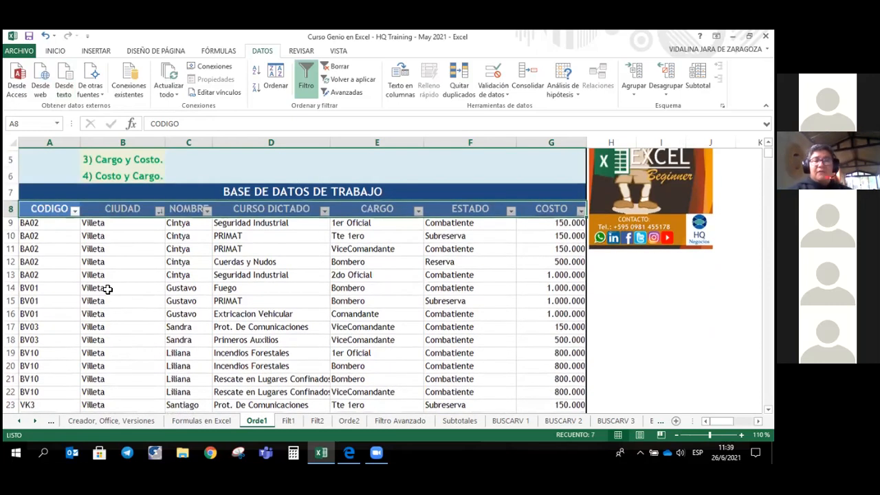
click(123, 236)
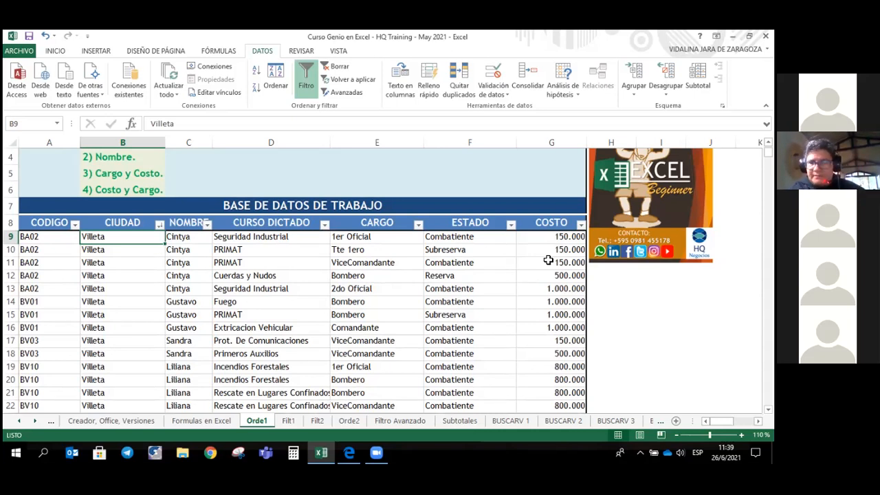
key(ctrl+Down)
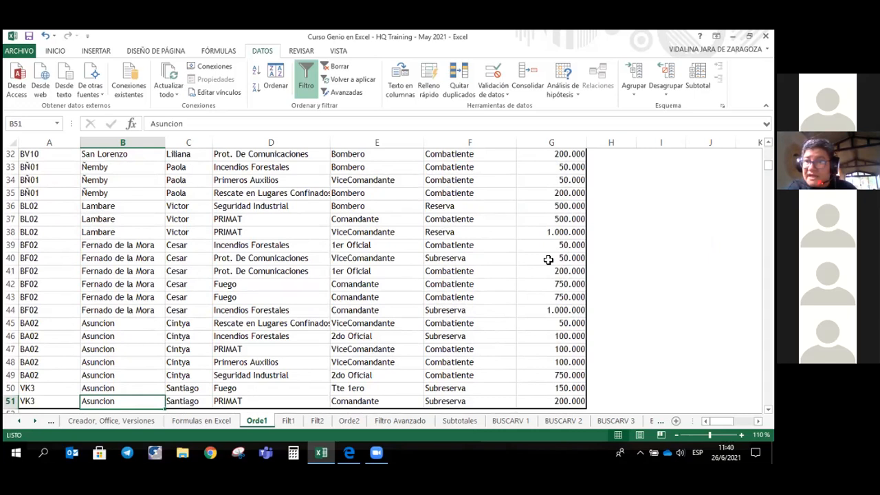
key(ctrl+Up)
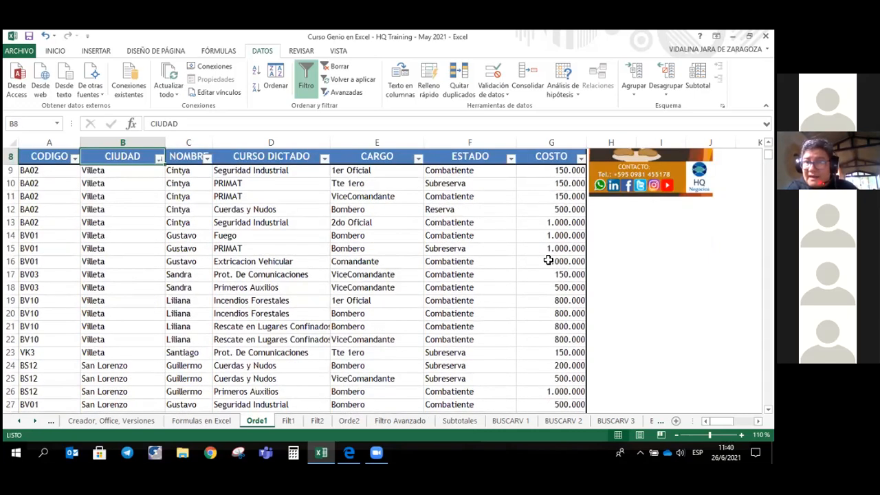
key(ctrl+Down)
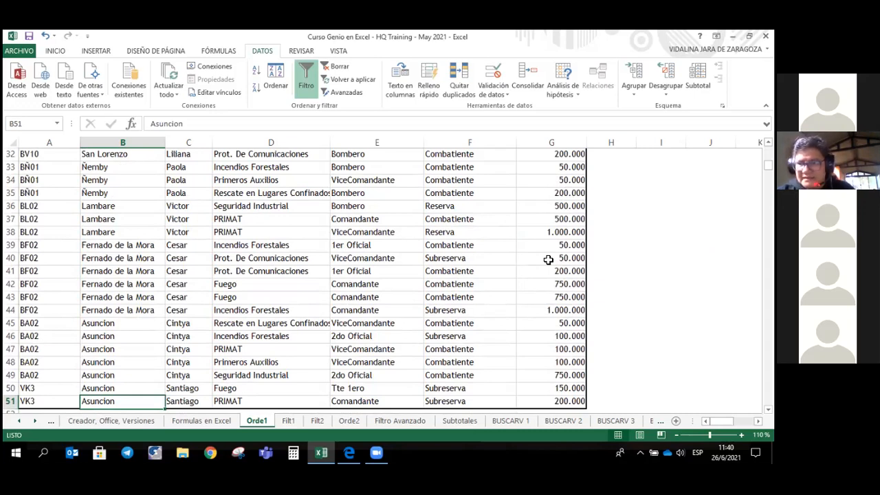
key(ctrl+Up)
Step: Clear the city in B33 to leave an empty cell inside the CIUDAD column
scroll(192, 328, down, 4)
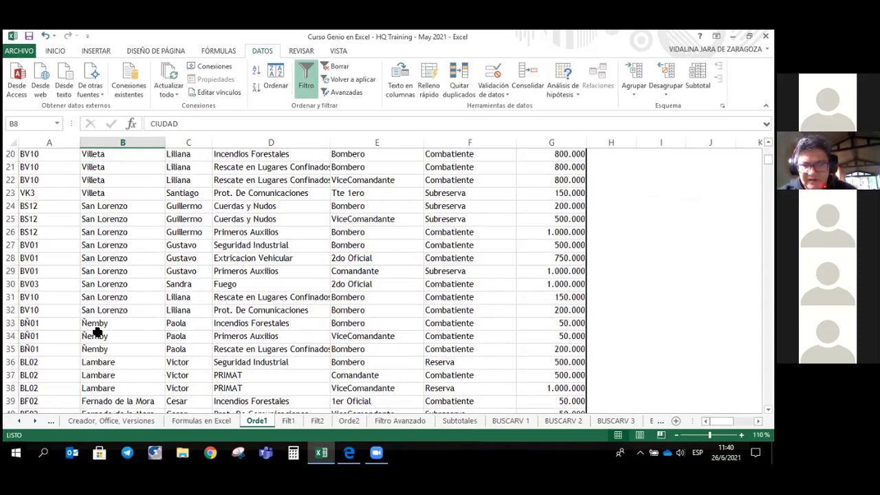
click(102, 326)
key(Delete)
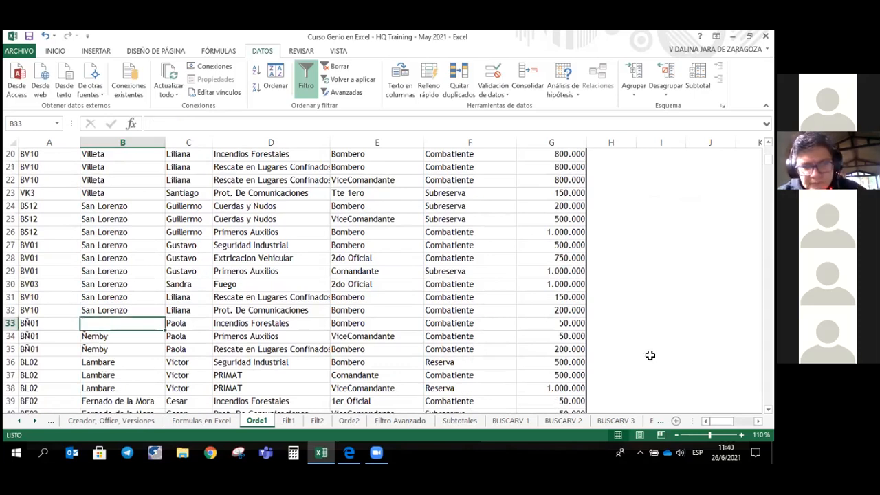
Step: From B31, jump down the CIUDAD column to the last record in B51 and back up past the empty B33 to B32
click(115, 297)
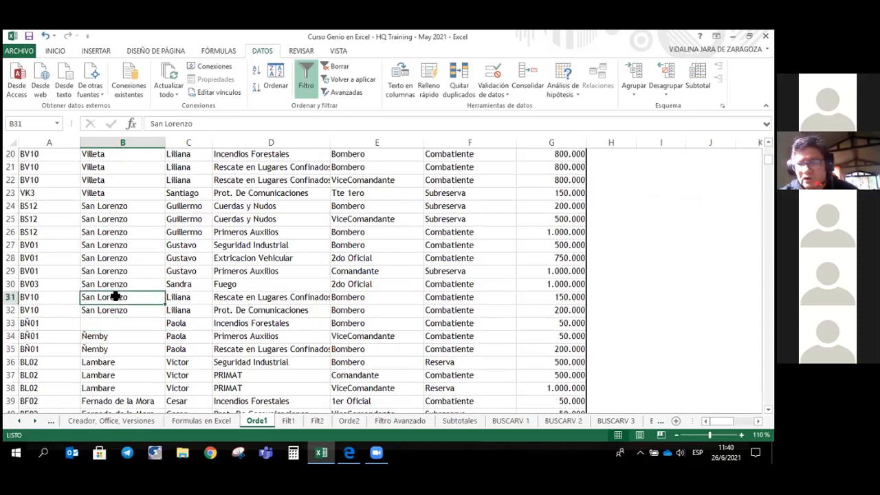
key(Down)
key(Down)
key(Down)
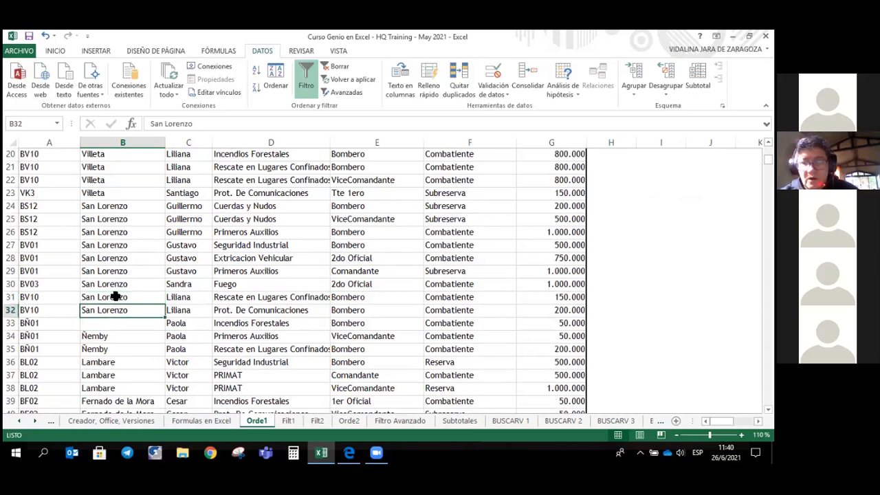
key(ctrl+Down)
key(ctrl+Down)
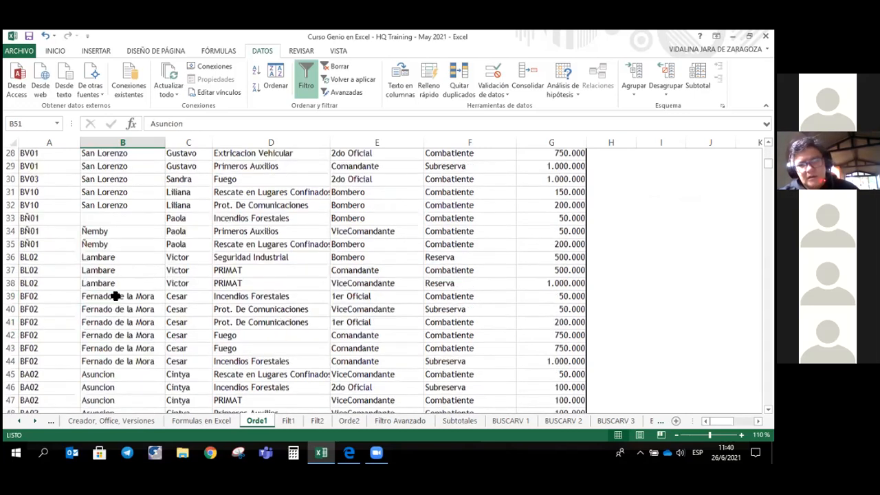
key(ctrl+Up)
key(ctrl+Up)
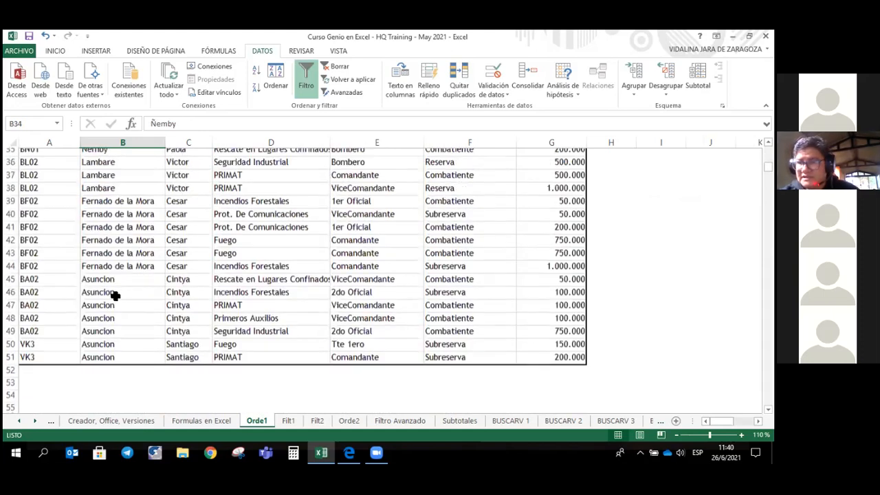
key(Up)
key(Up)
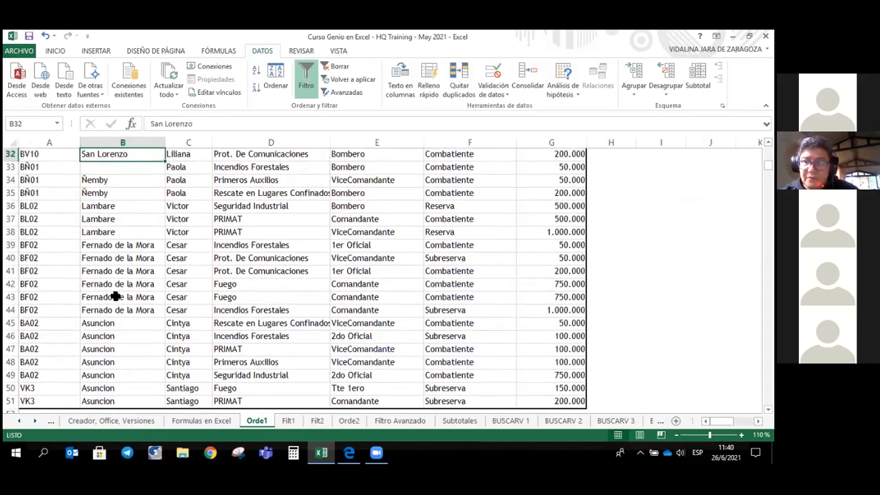
Step: Jump from B32 to the start of the CIUDAD column, down across the gap at B33, and back up to the header
key(ctrl+Up)
key(ctrl+Down)
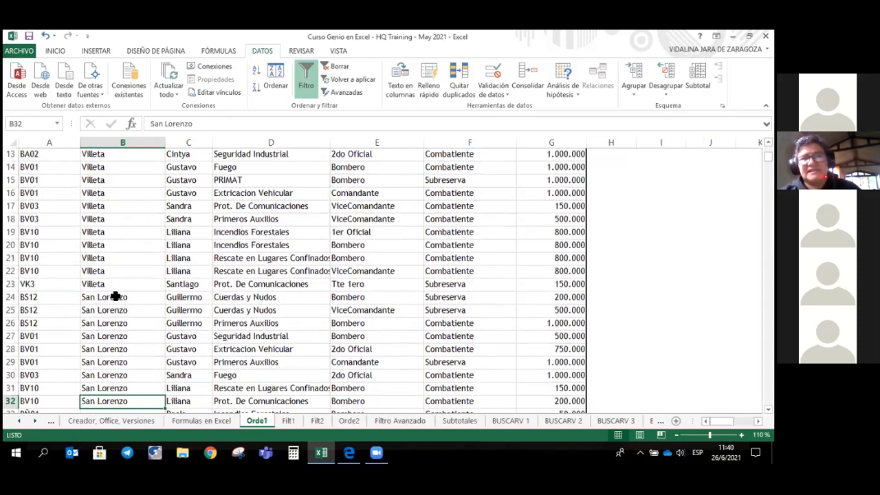
key(ctrl+Down)
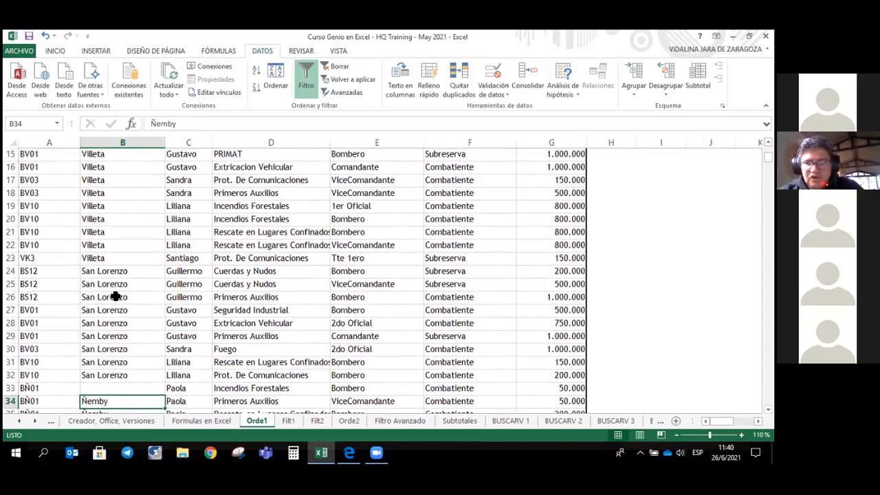
key(ctrl+Down)
key(ctrl+Up)
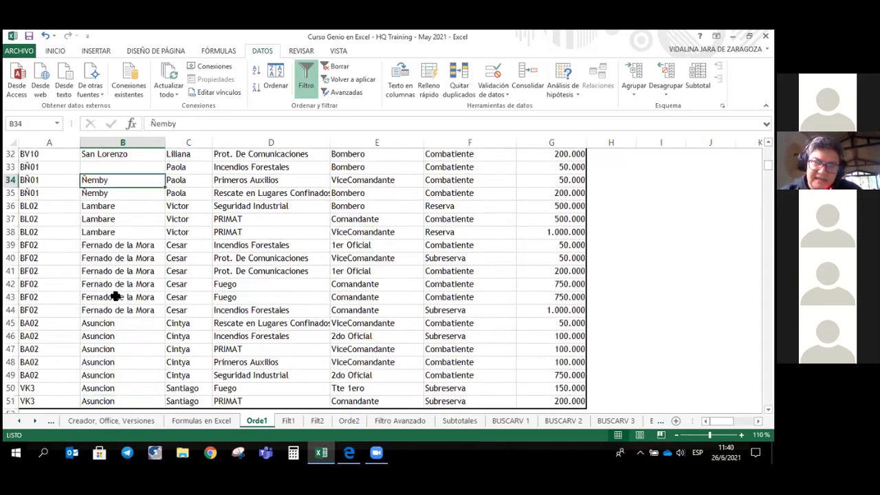
key(ctrl+Up)
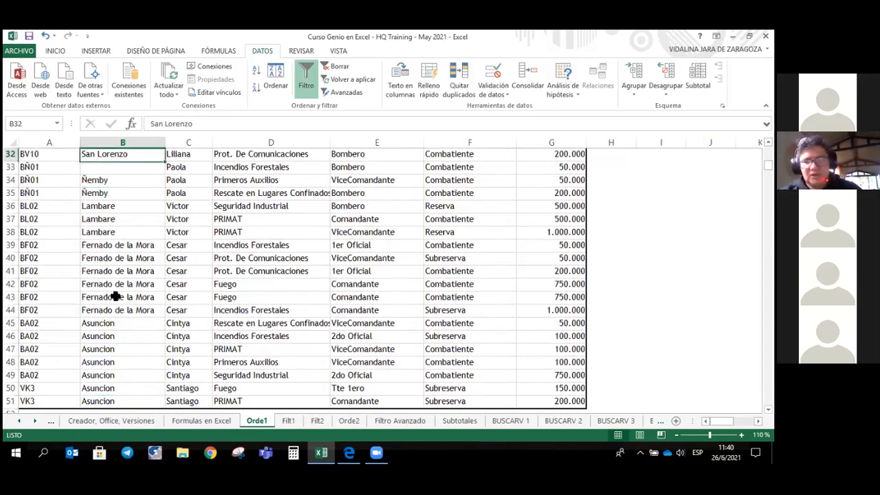
key(ctrl+Up)
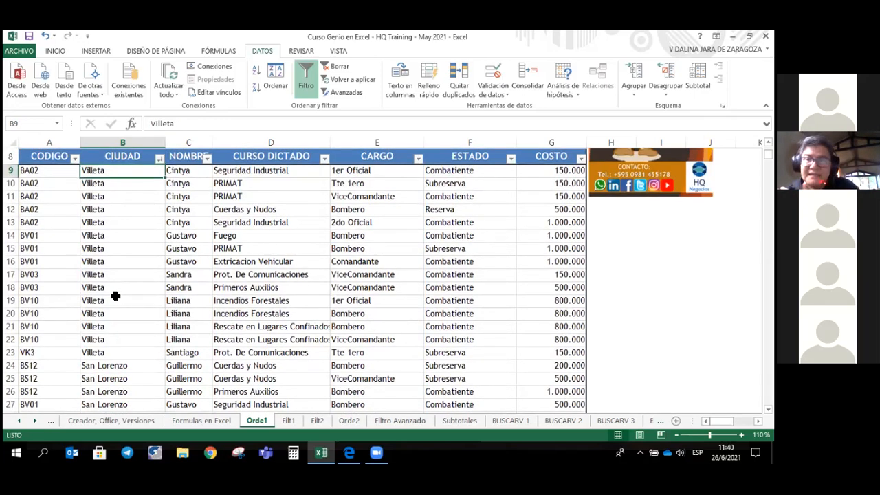
Step: Repeat the jumps through the CIUDAD data blocks, stopping at B32 and B34 around the gap, and return to header B8
key(ctrl+Down)
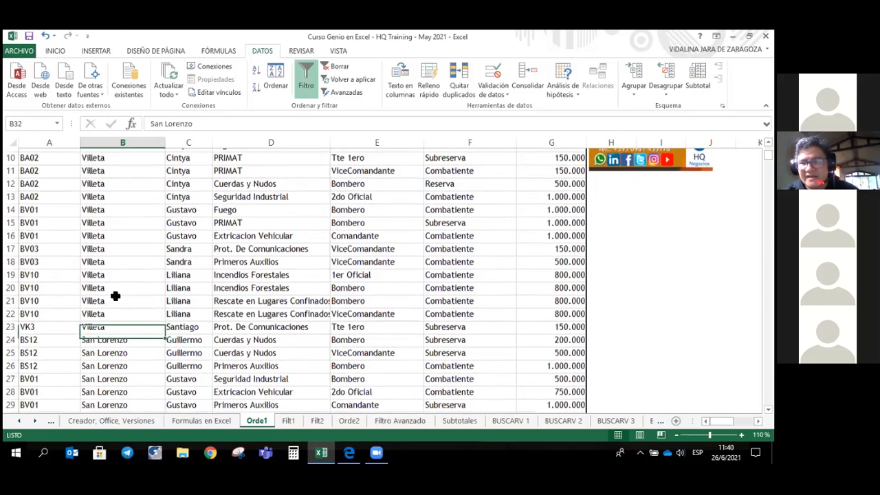
key(ctrl+Down)
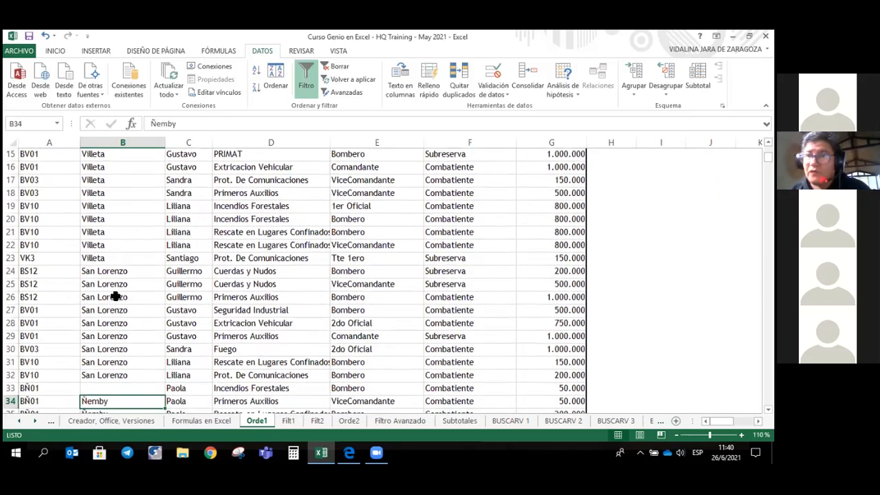
key(ctrl+Down)
key(ctrl+Up)
key(ctrl+Up)
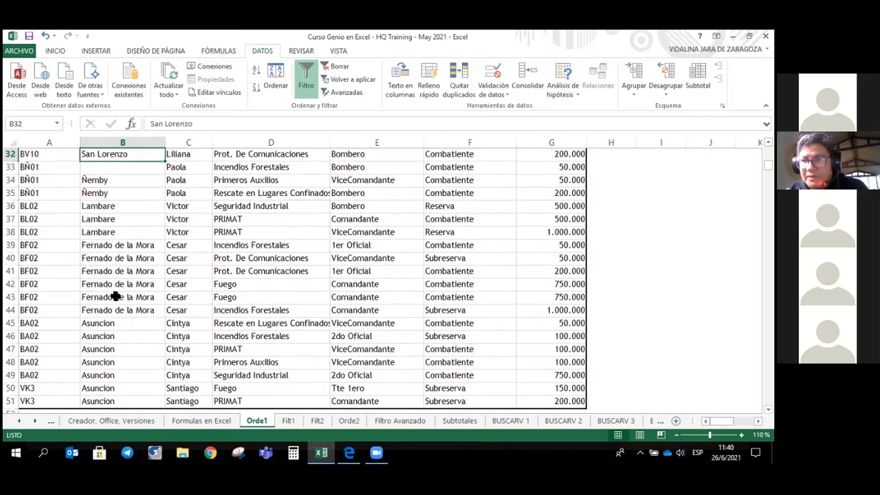
key(ctrl+Up)
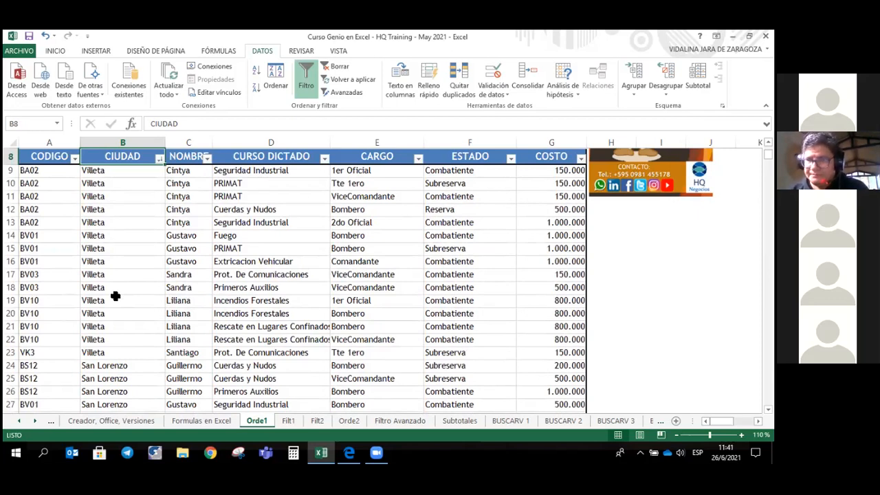
Step: Undo the clearing of the city in B33 and select the first city record in B9
key(ctrl+Down)
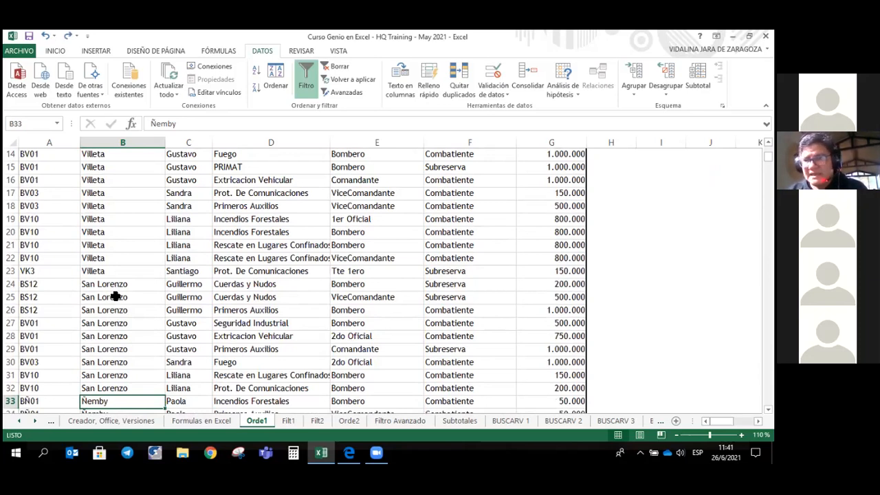
scroll(116, 296, up, 4)
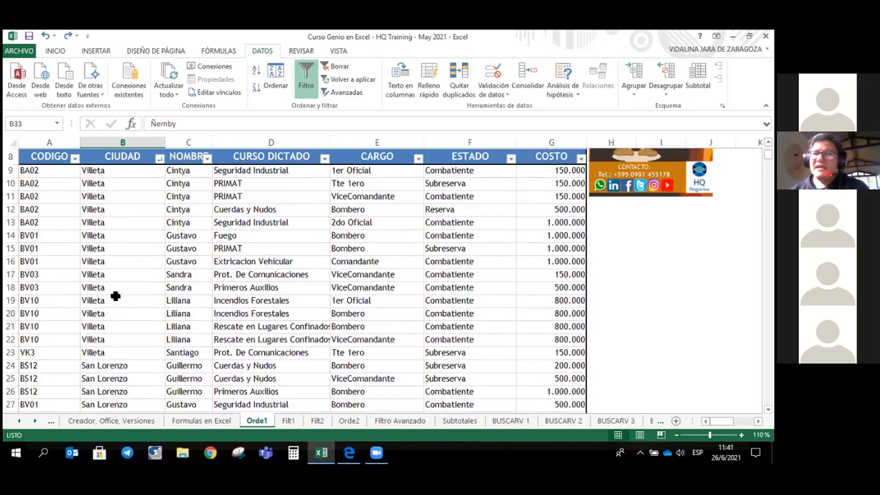
click(124, 190)
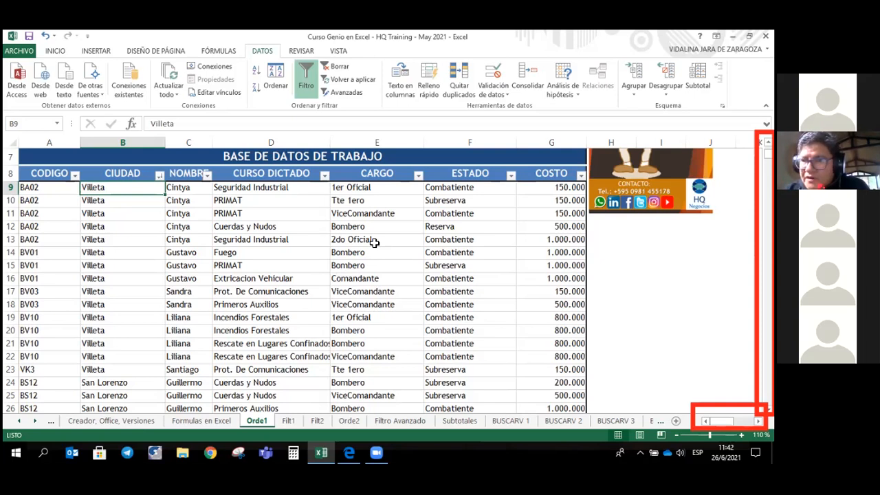
Step: Move down column B from B9 past the end of the database to the empty cell B69
key(Down)
key(Down)
key(Down)
key(Down)
key(Down)
key(Down)
key(Down)
key(Down)
key(Down)
key(Down)
key(Down)
key(Down)
key(Down)
key(Down)
key(Down)
key(Down)
key(Down)
key(Down)
key(Down)
key(Down)
key(Down)
key(Down)
key(Down)
key(Down)
key(Down)
key(Down)
key(Down)
key(Down)
key(Down)
key(Down)
key(Down)
key(Down)
key(Down)
key(Down)
key(Down)
key(Down)
key(Down)
key(Down)
key(Down)
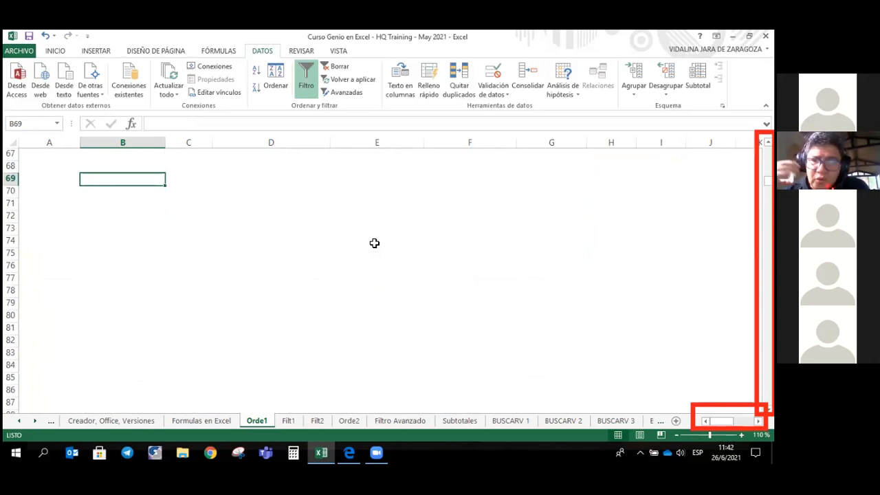
Step: Move back up column B from B69 to the first city record in B9
key(Up)
key(Up)
key(Up)
key(Up)
key(Up)
key(Up)
key(Up)
key(Up)
key(Up)
key(Up)
key(Up)
key(Up)
key(Up)
key(Up)
key(Up)
key(Up)
key(Up)
key(Up)
key(Up)
key(Up)
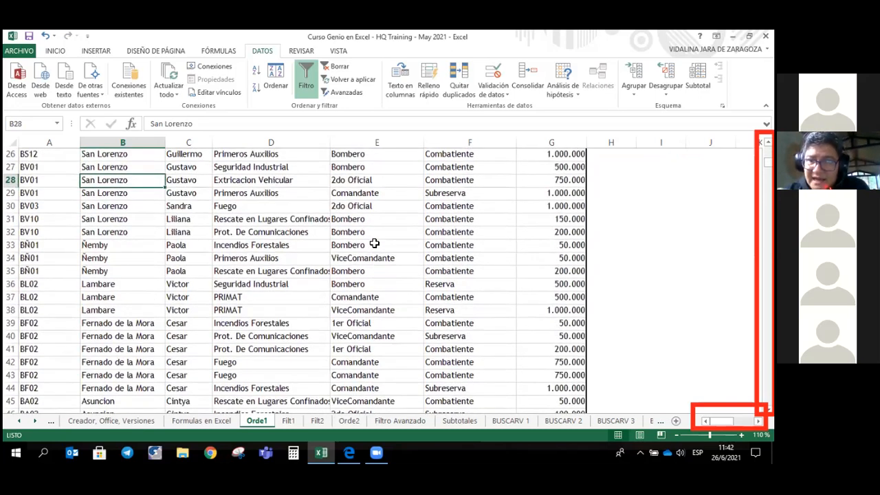
key(Up)
key(Up)
key(Up)
key(Up)
key(Up)
key(Up)
key(Up)
key(Up)
key(Up)
key(Up)
key(Up)
key(Up)
key(Up)
key(Up)
key(Up)
key(Up)
key(Up)
key(Up)
key(Up)
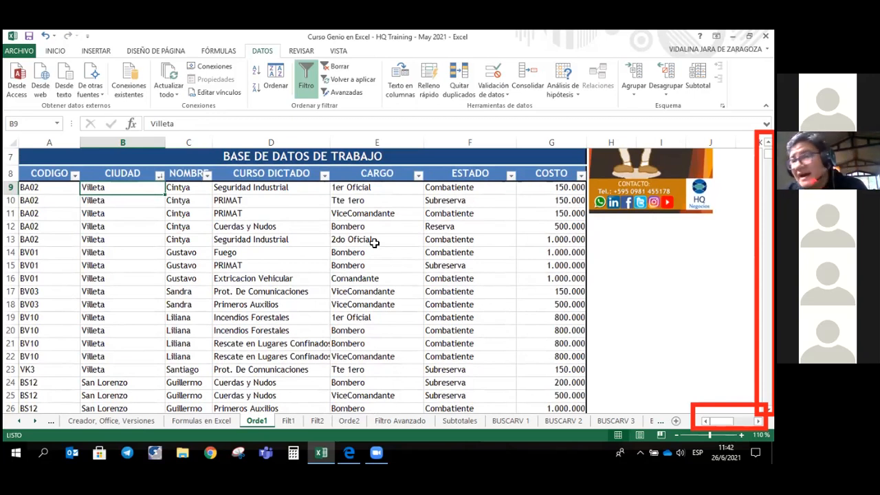
Step: Move one screen down column B from B9 to B28, then one screen back up to B9
key(Down)
key(Down)
key(Down)
key(Down)
key(Down)
key(Down)
key(Down)
key(Down)
key(Down)
key(Down)
key(Down)
key(Down)
key(Down)
key(Down)
key(Down)
key(Down)
key(Down)
key(Down)
key(Down)
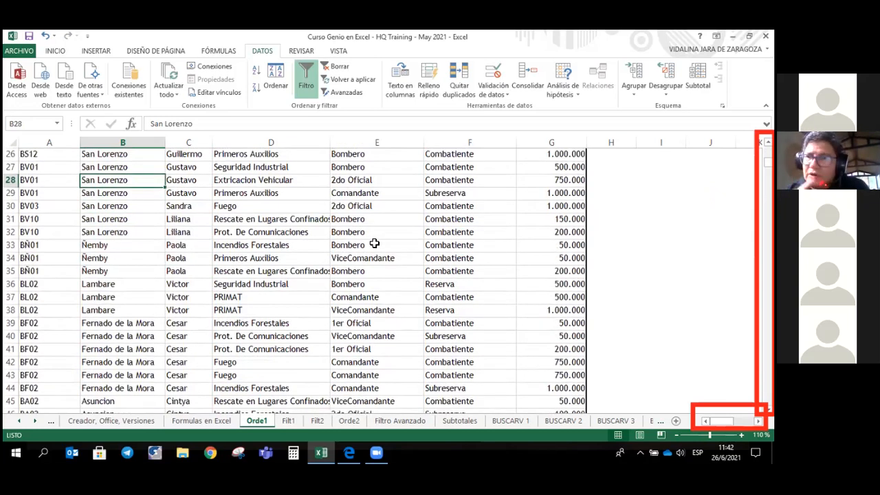
key(End)
key(End)
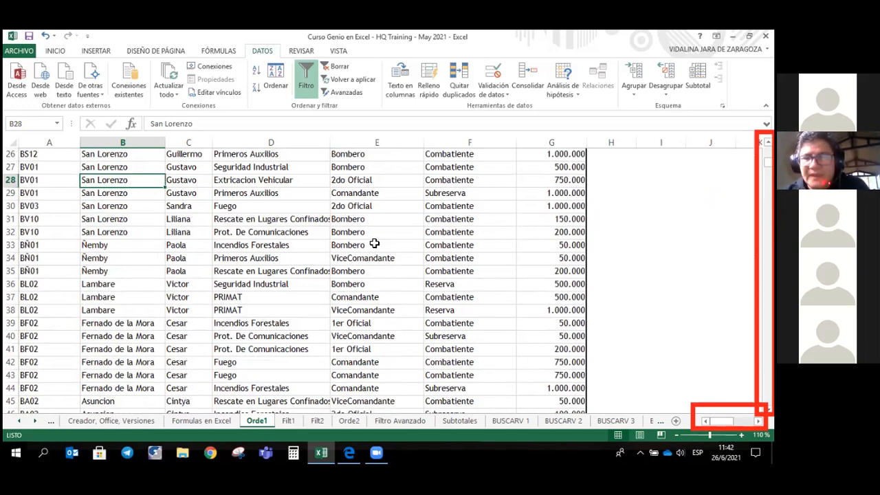
key(Page_Up)
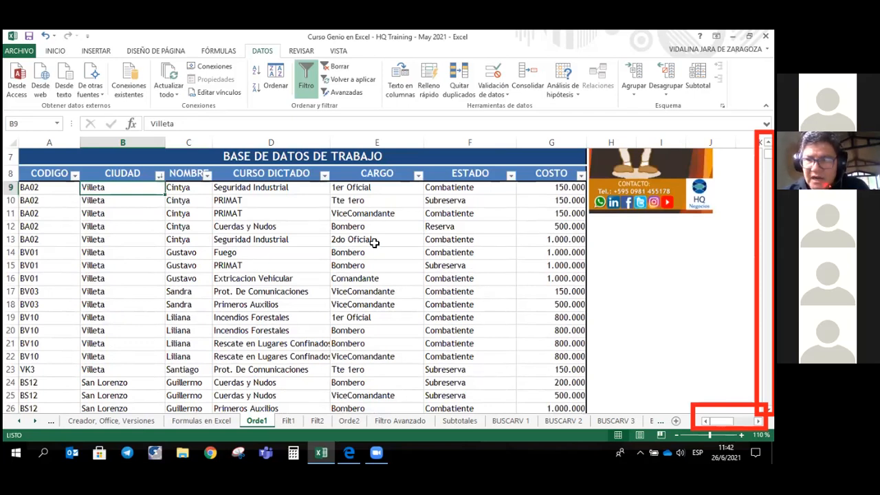
Step: Move one screen sideways from B9 to L9, return to B9, and move across to L9 again
key(alt+Page_Down)
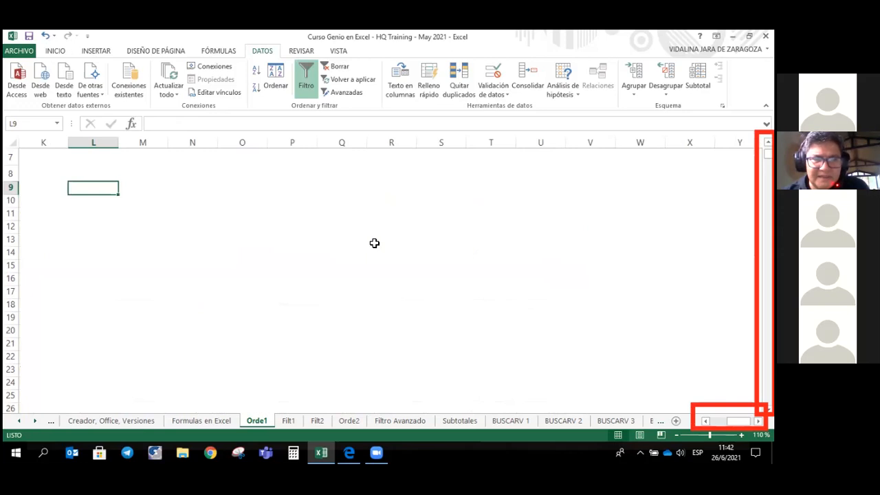
key(alt+Page_Up)
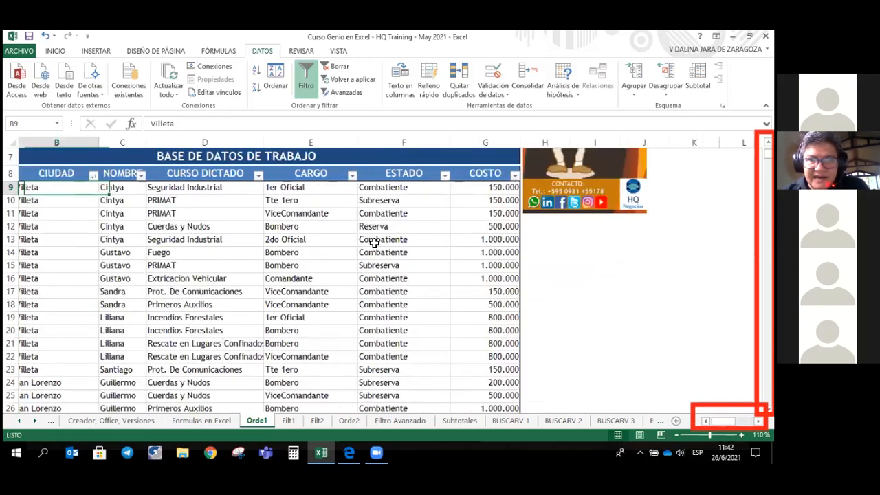
key(alt+Page_Down)
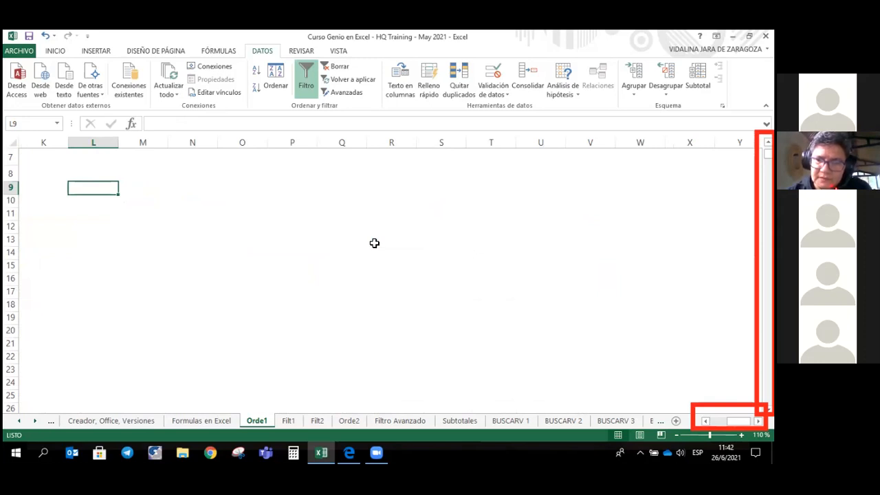
Step: Move one screen back from L9 to B9, move one screen sideways again, and return to B9
key(alt+Page_Up)
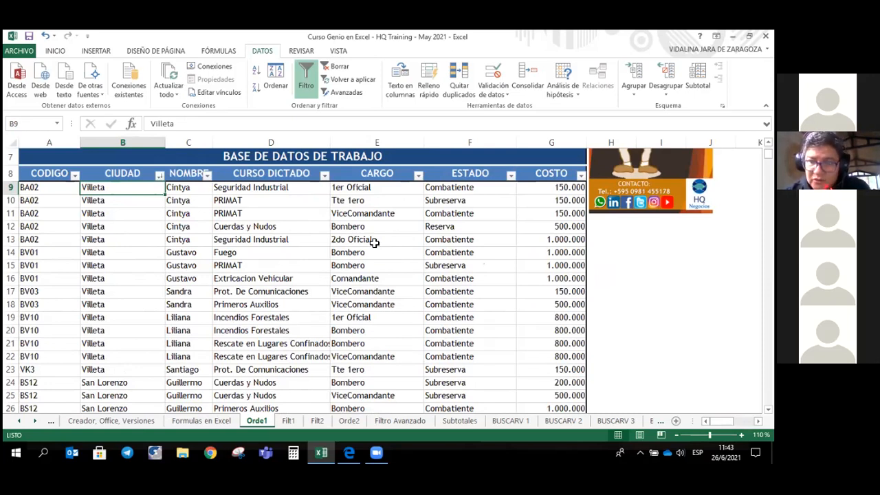
key(alt)
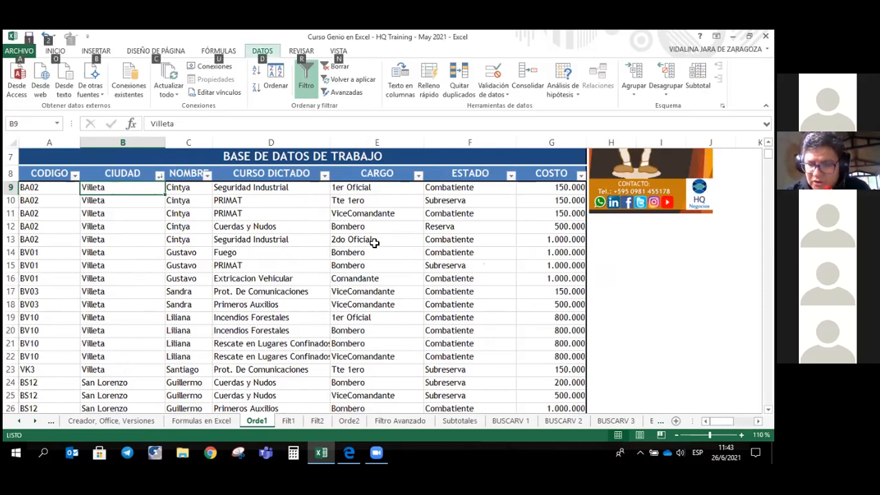
key(alt)
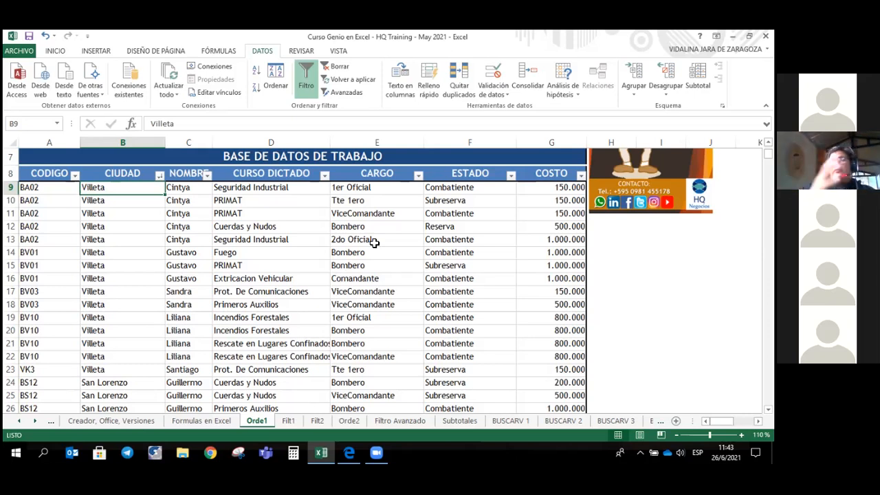
key(alt)
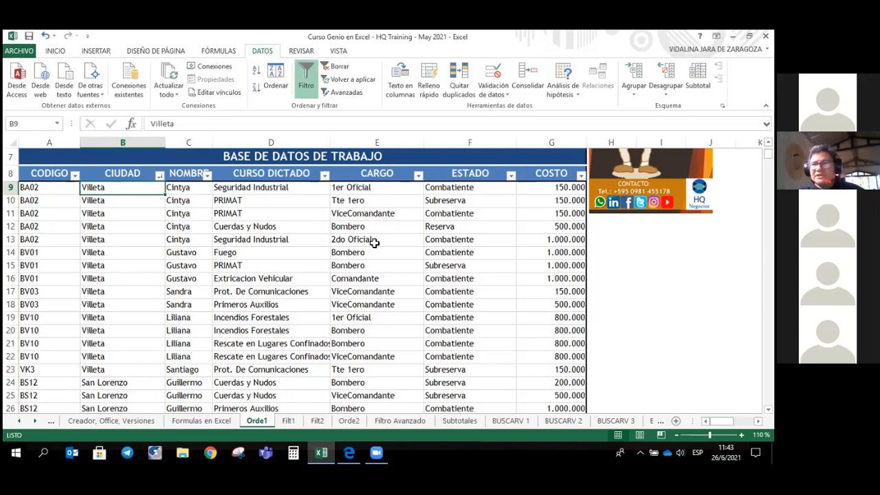
key(alt+Page_Down)
key(alt+Page_Up)
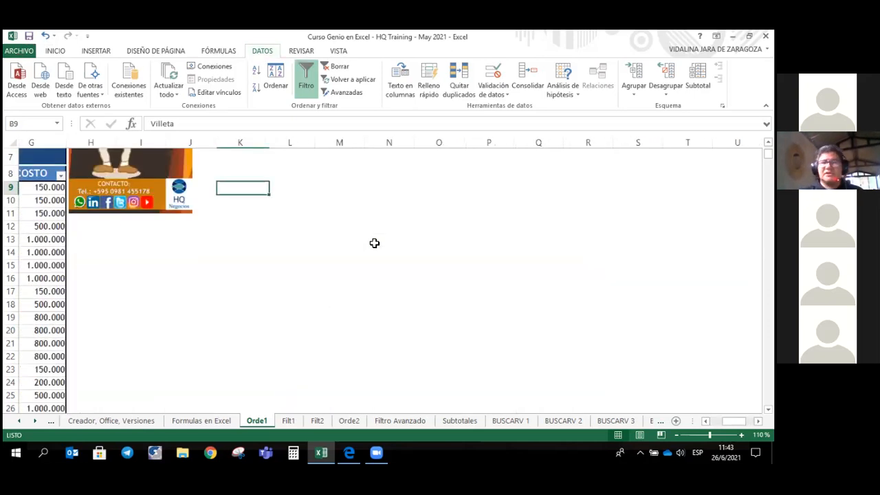
Step: Move two screens sideways from B9 to Z9 and back, and one screen to L9 and back to B9
key(alt+Page_Down)
key(alt+Page_Down)
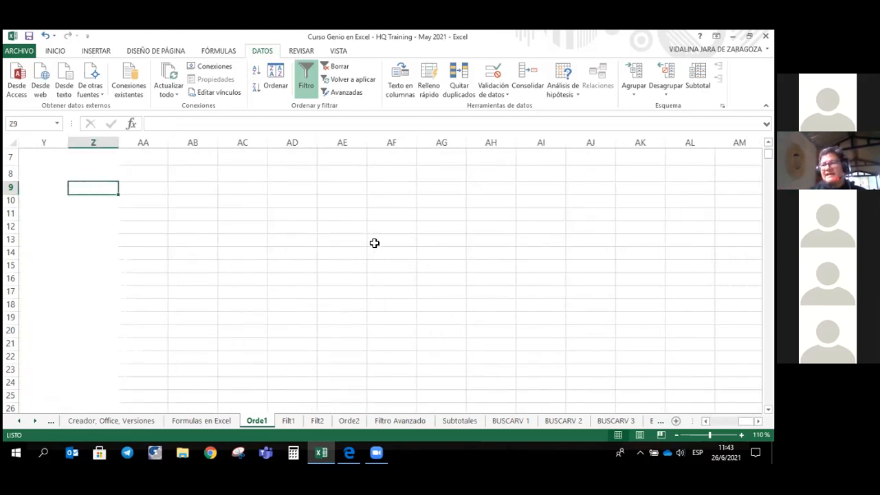
key(alt+Page_Up)
key(alt+Page_Up)
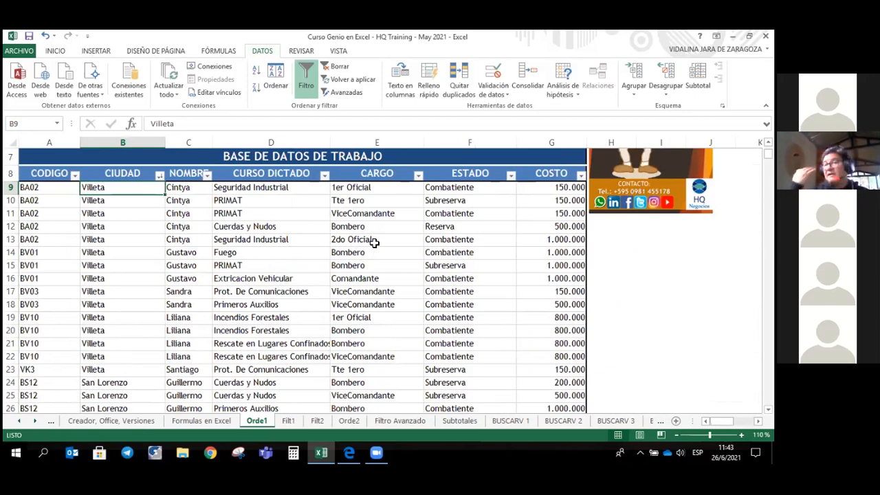
key(alt+Page_Down)
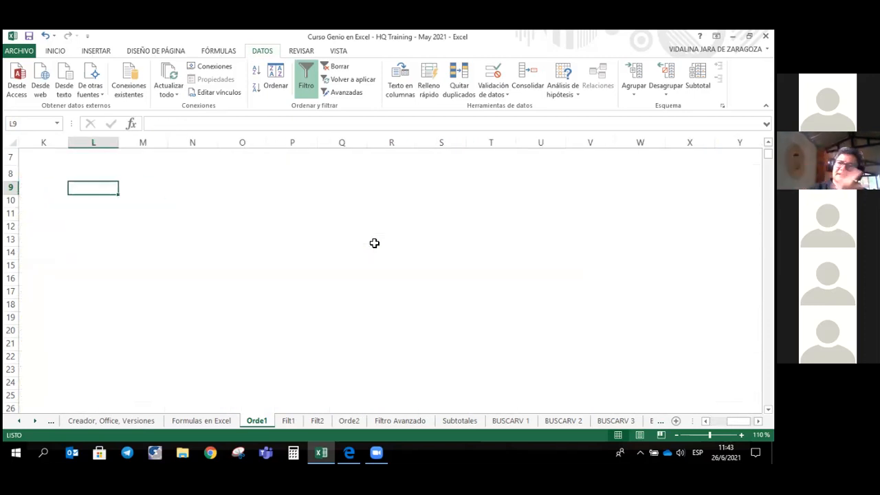
key(alt+Page_Up)
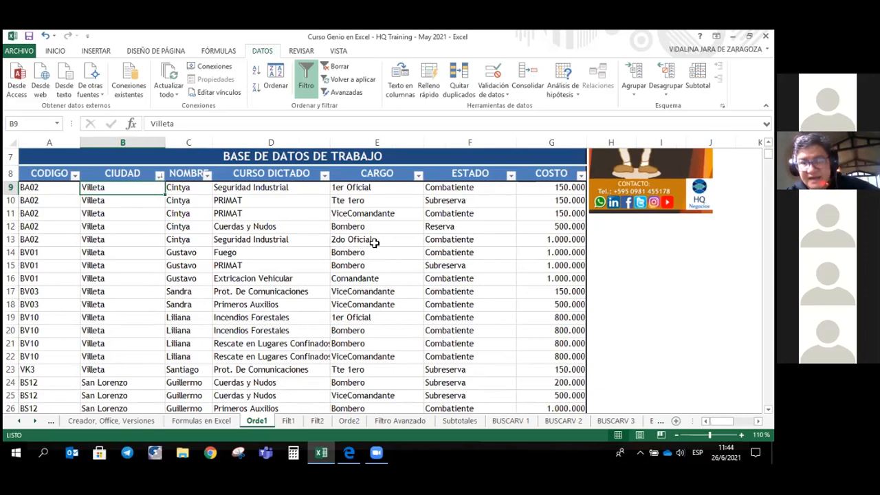
Step: Jump to the worksheet's last used cell, Z570, return to A1, and select cell E6 above the database
key(ctrl+End)
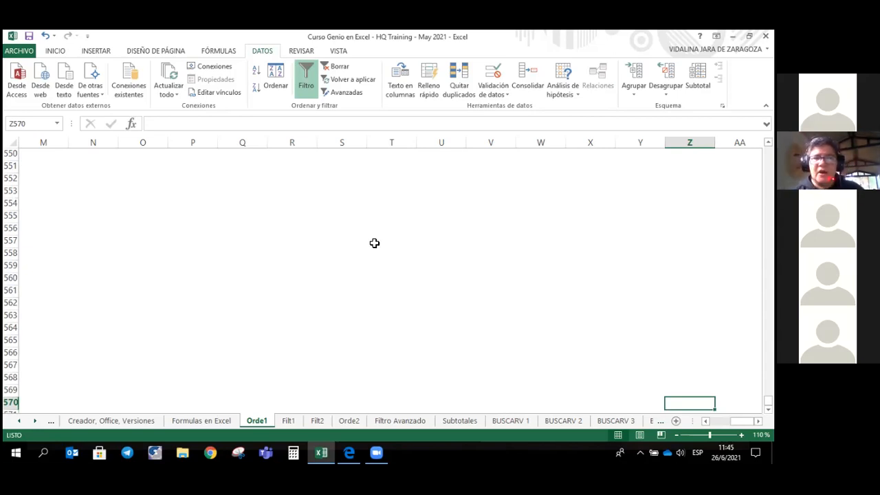
key(ctrl+Home)
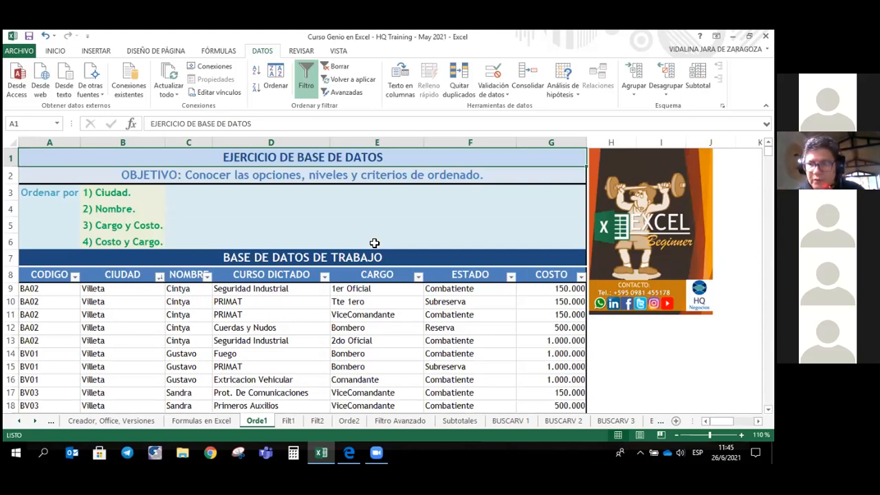
click(374, 242)
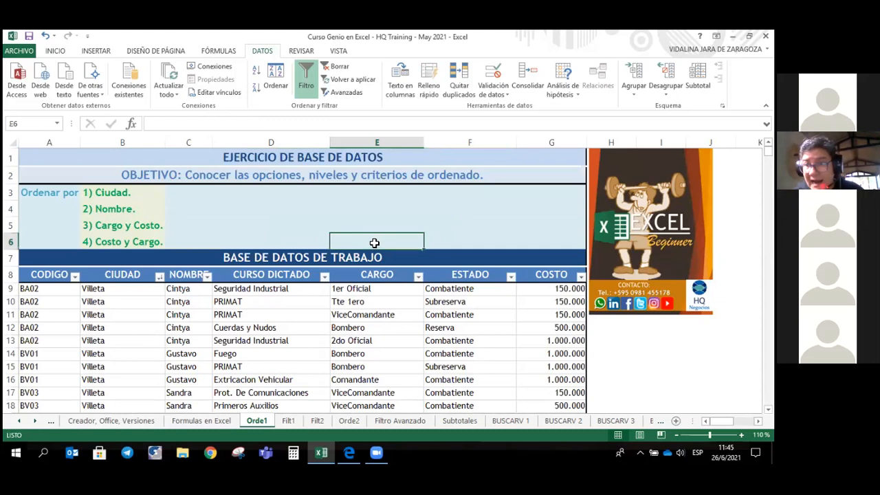
Step: Select cell D10 in the CURSO DICTADO column and jump directly to G18 by its cell reference
click(296, 300)
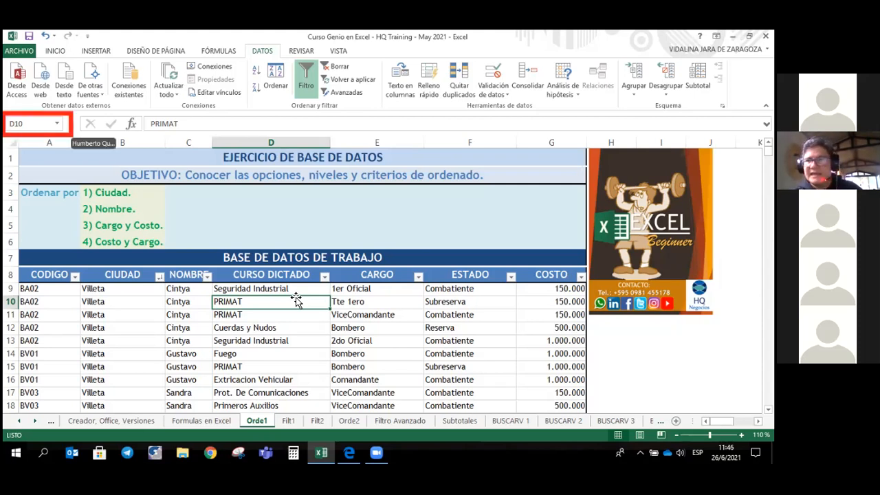
click(57, 124)
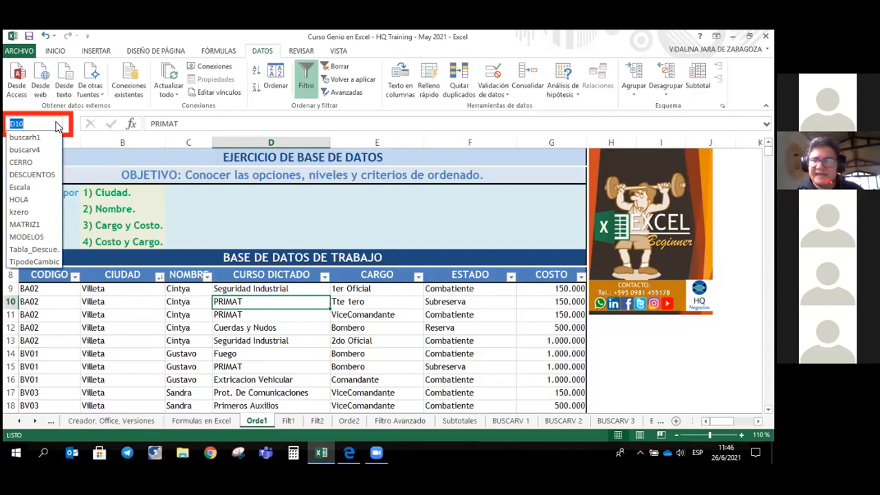
text(G18)
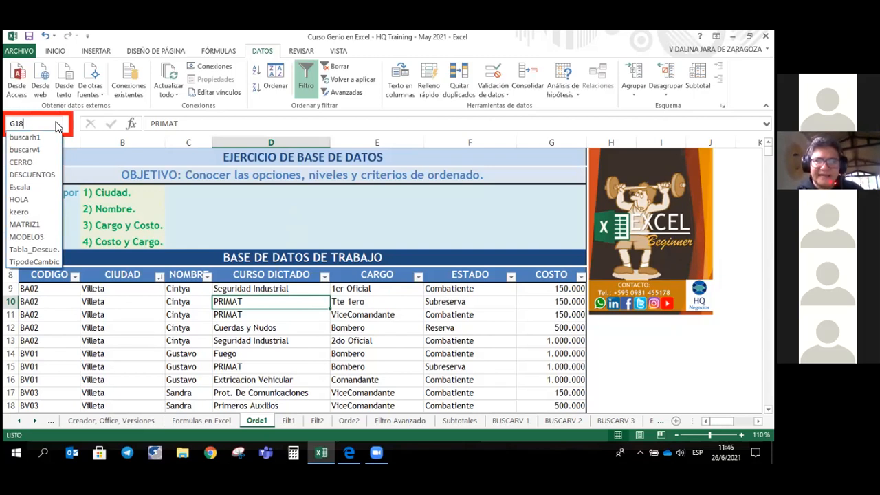
key(Return)
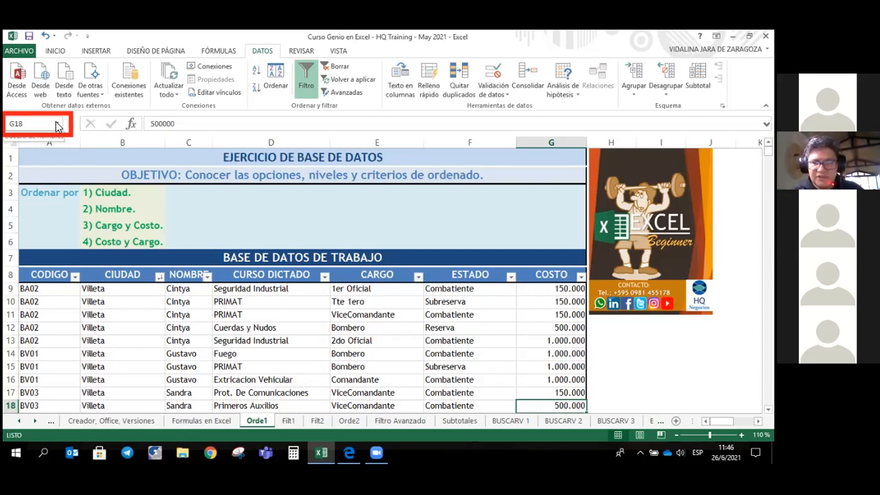
Step: Jump directly to the empty cell H70 by its cell reference
click(58, 124)
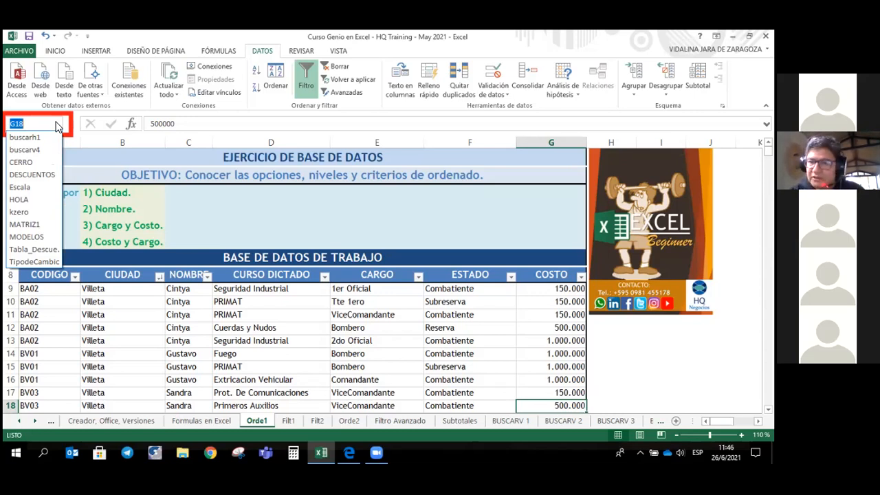
text(H70)
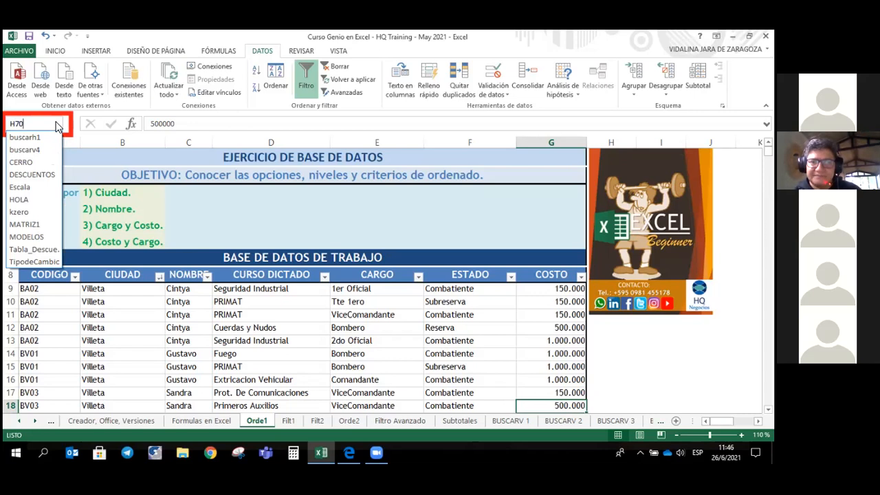
key(Return)
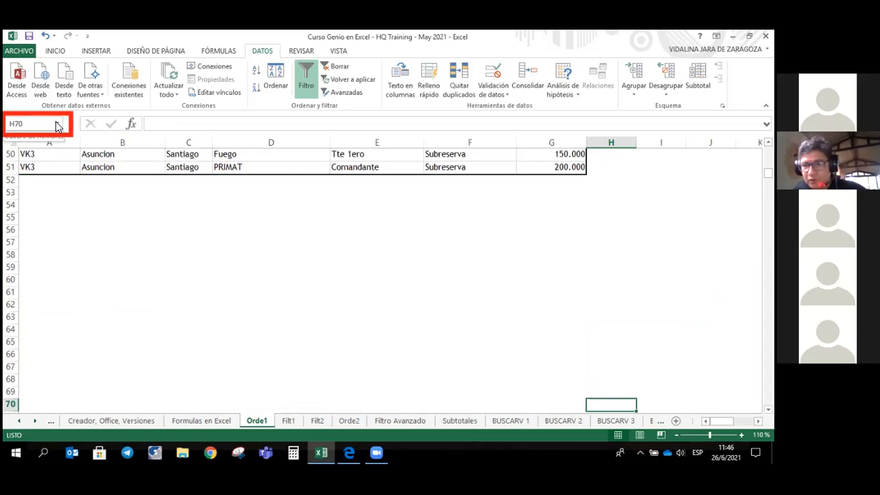
Step: Name cell H70 with the first name from the database's last record, in capitals, and move down to H71
click(57, 126)
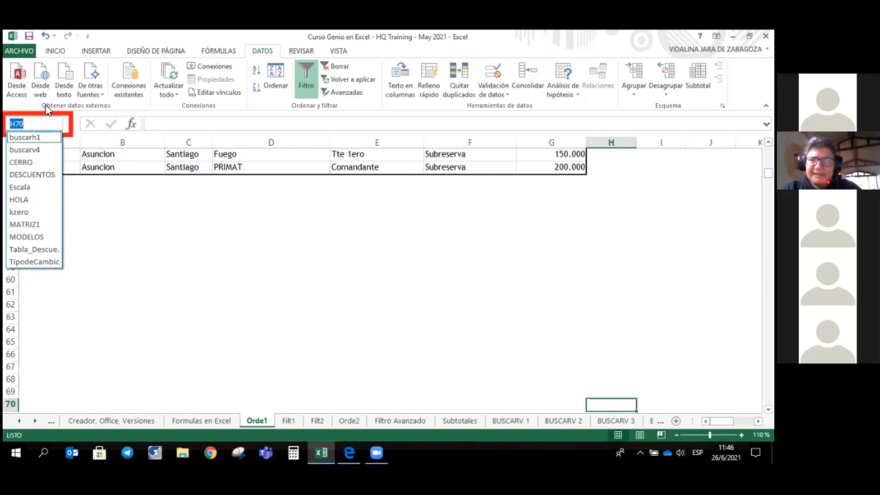
text(SANTIAGO)
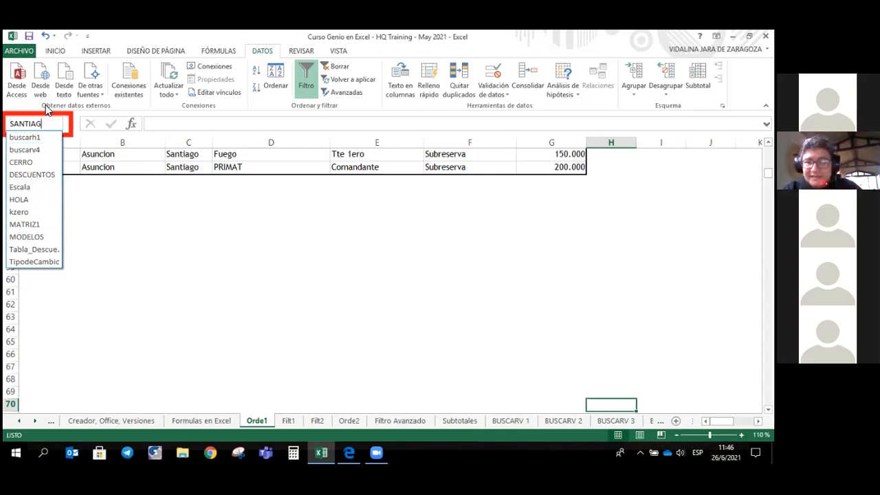
key(Return)
key(Return)
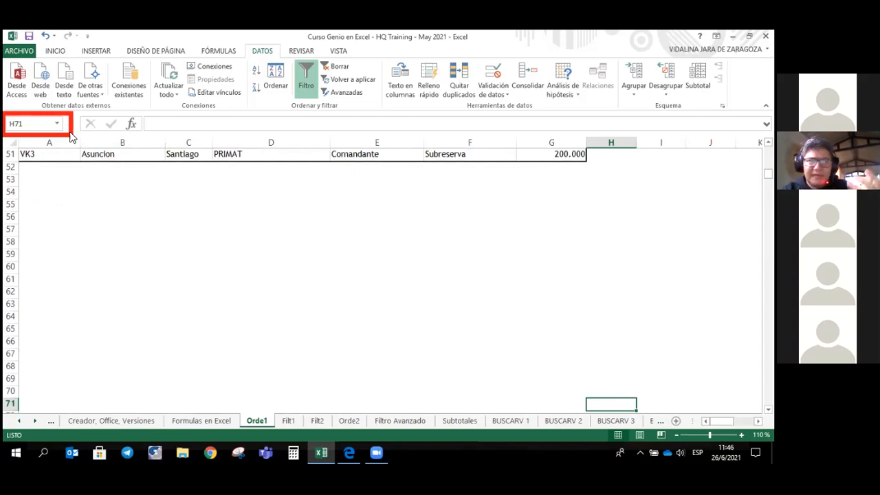
Step: Look over the list of defined names in the workbook and select the empty cell B55
click(57, 123)
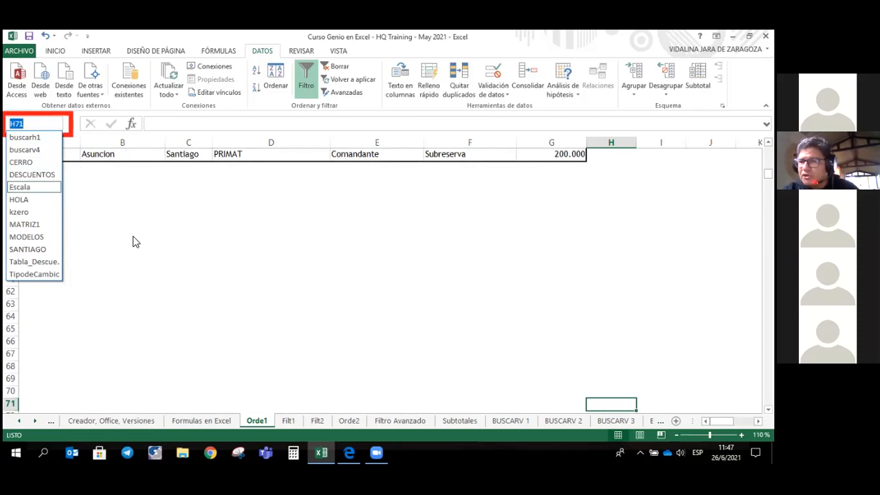
click(149, 218)
scroll(150, 220, down, 3)
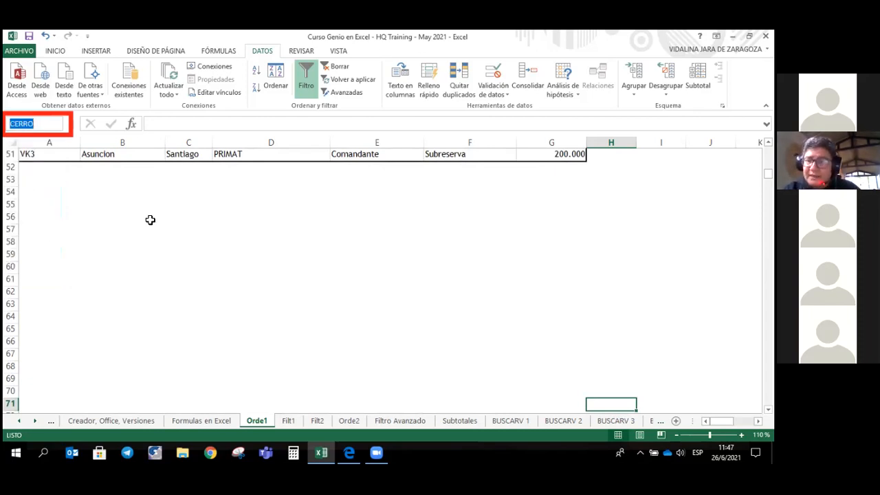
click(163, 204)
Step: Return to the first records of the database and select cell C10 in the NOMBRE column
scroll(181, 234, up, 3)
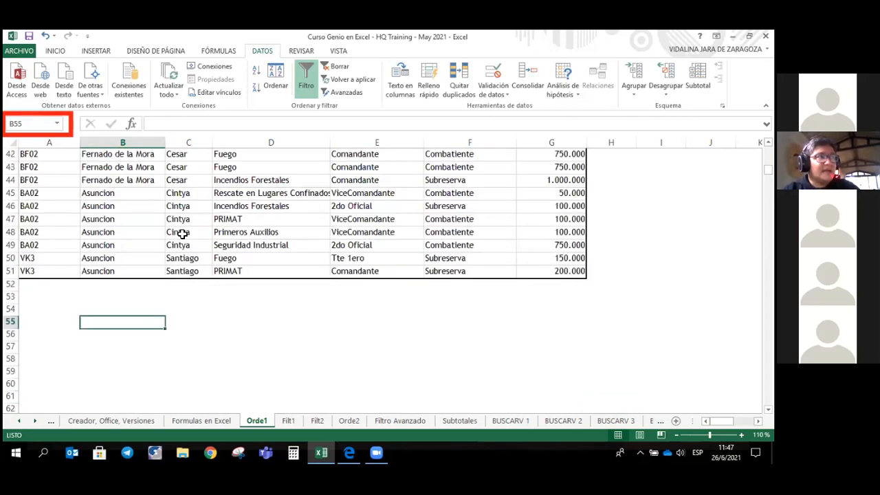
scroll(181, 233, up, 2)
scroll(181, 234, up, 3)
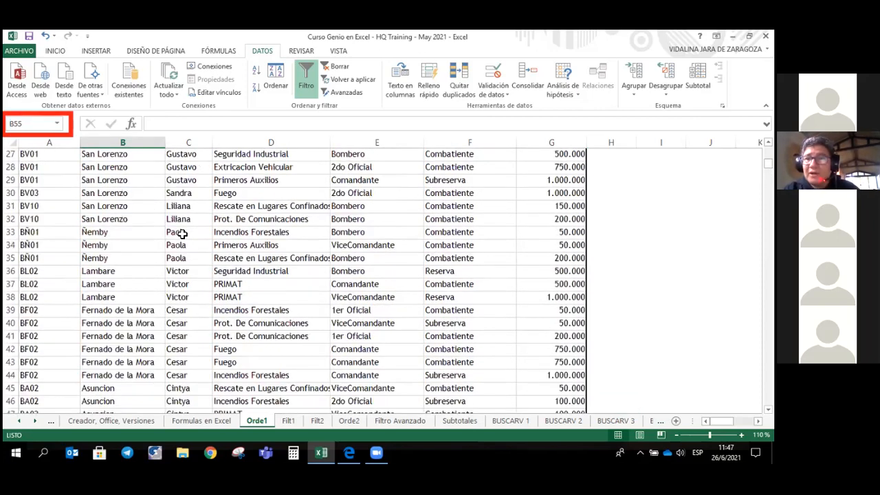
scroll(183, 234, up, 4)
scroll(182, 234, up, 5)
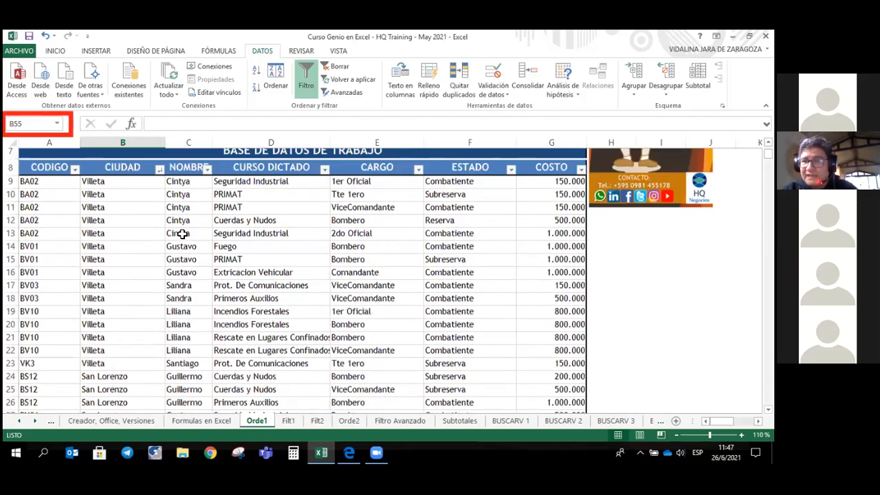
scroll(204, 252, down, 1)
click(205, 252)
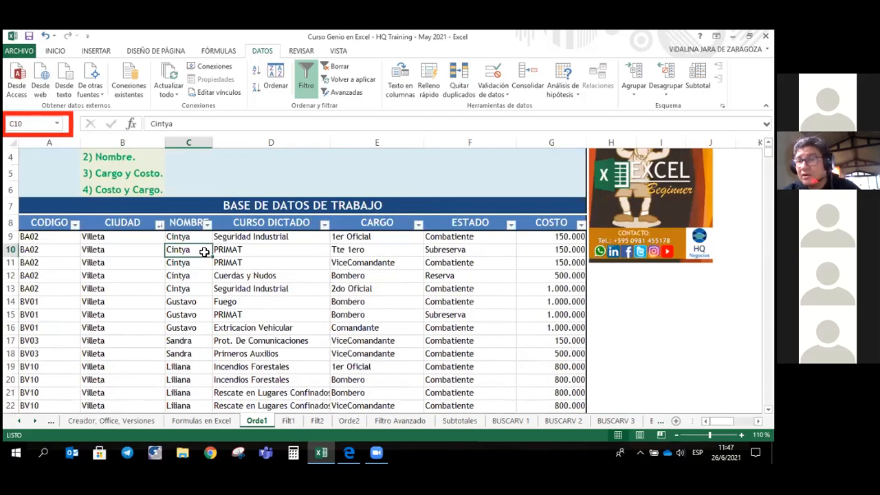
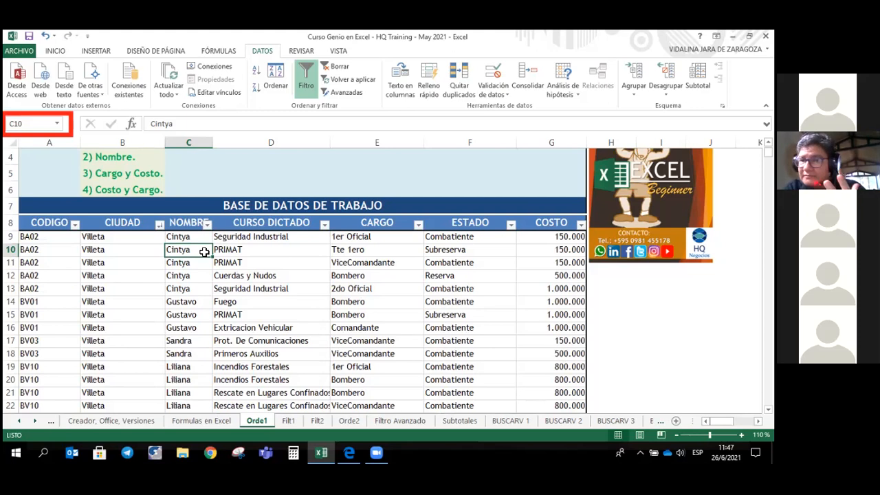
Step: Open and close the Find and Replace dialog, and select the range D10:D15 directly by its reference
key(ctrl+b)
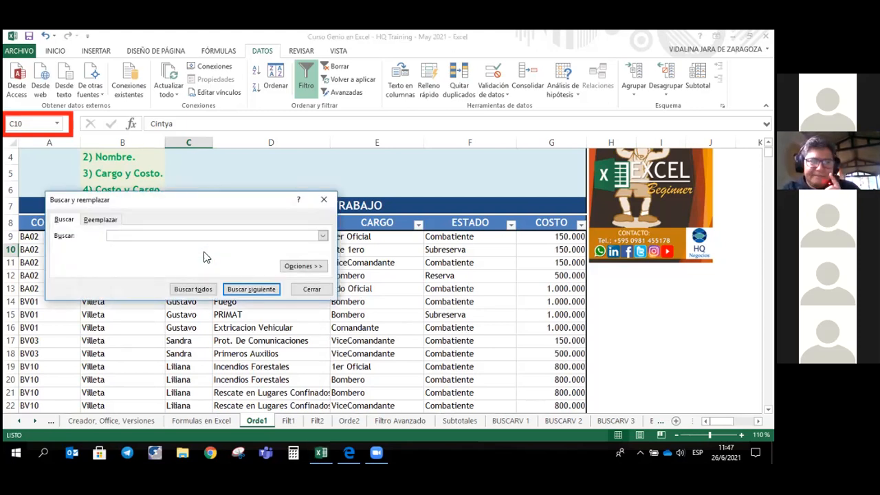
click(323, 200)
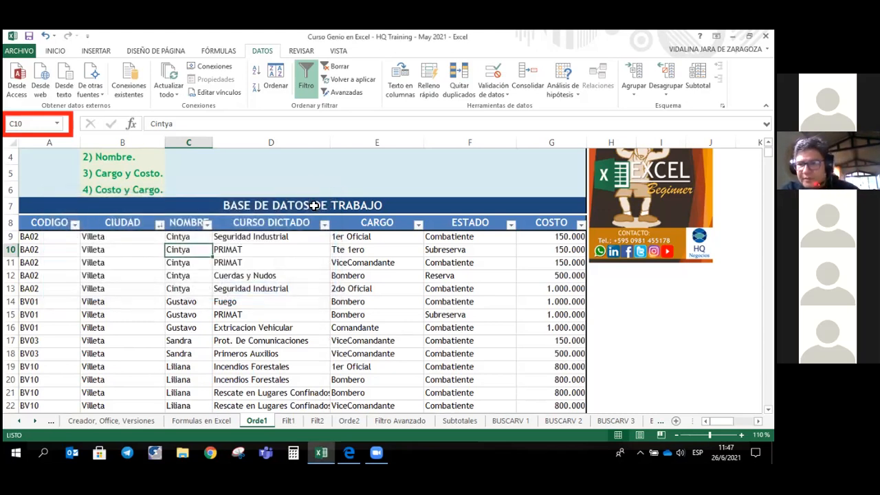
click(58, 124)
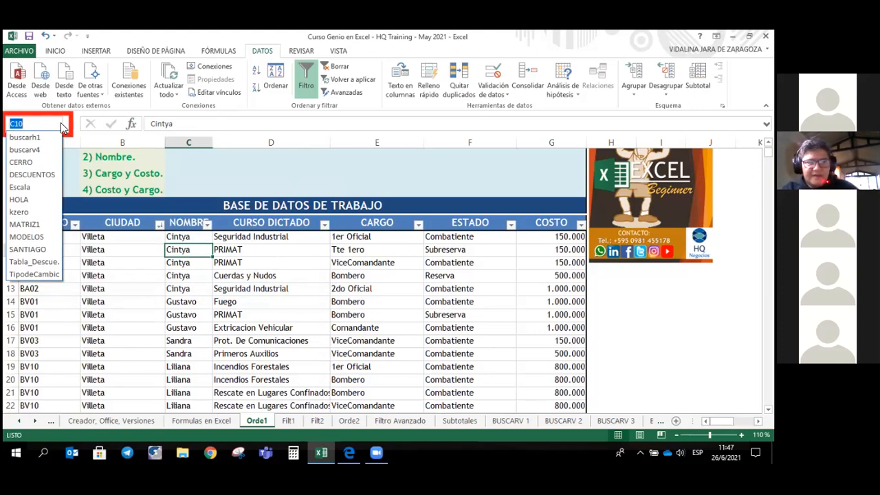
text(D10)
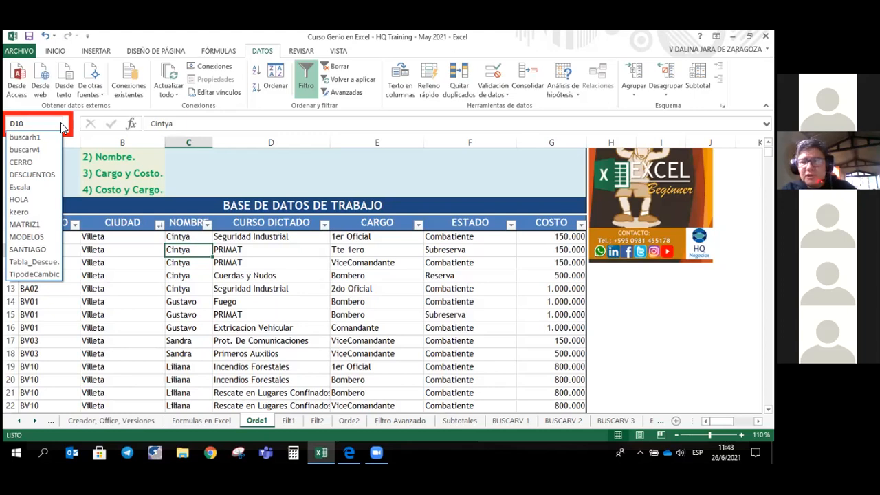
text(:D15)
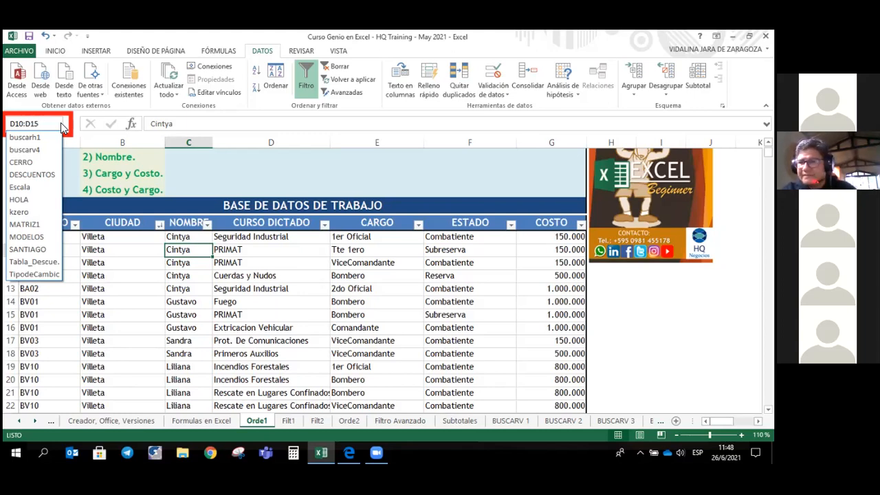
key(Return)
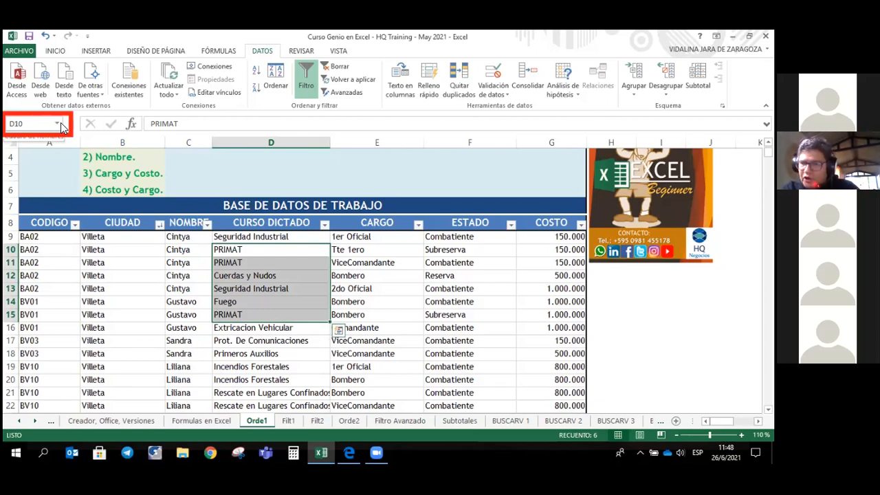
Step: Select the range D10:F20 of the database directly by its reference
click(59, 123)
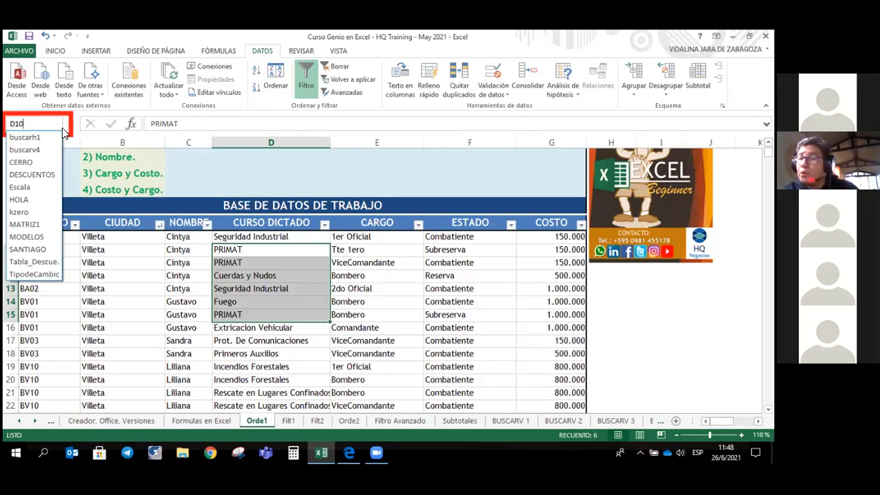
text(F20)
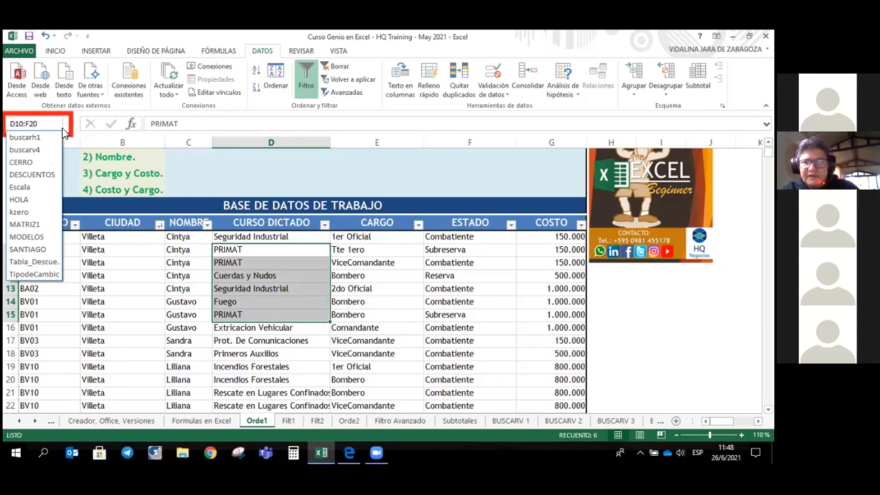
key(Return)
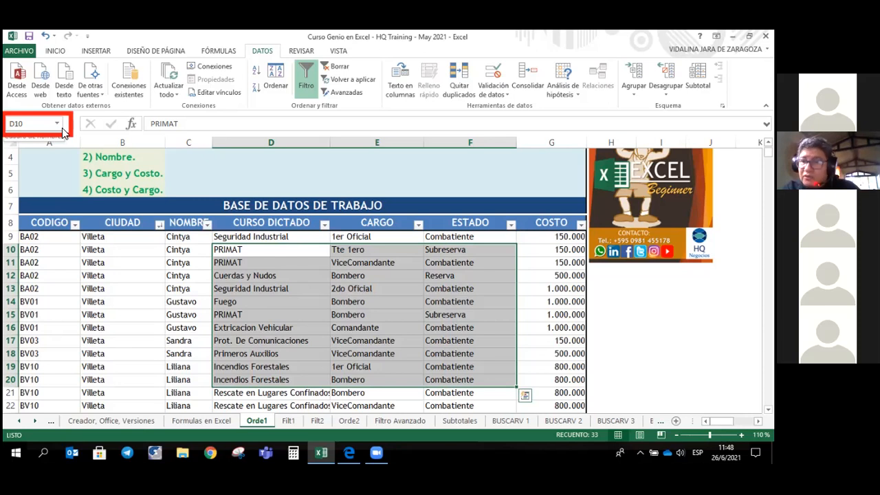
Step: Select the whole of row 15 directly by its reference, 15:15
click(57, 123)
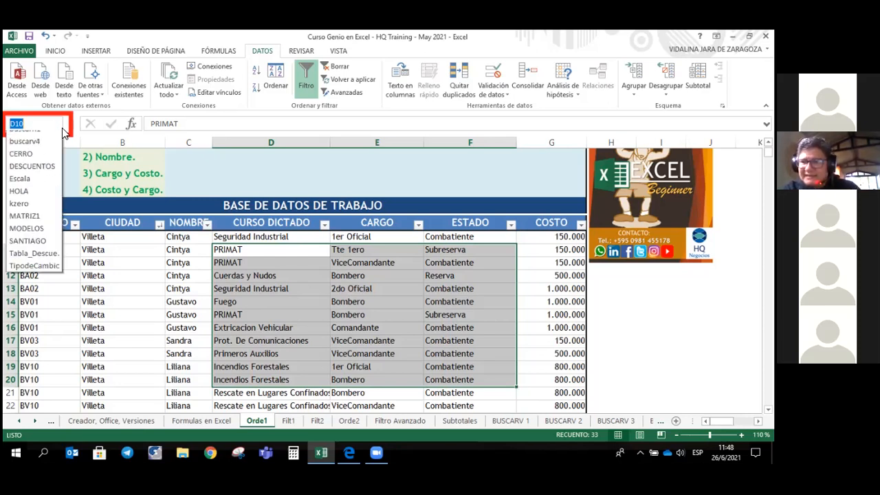
click(44, 126)
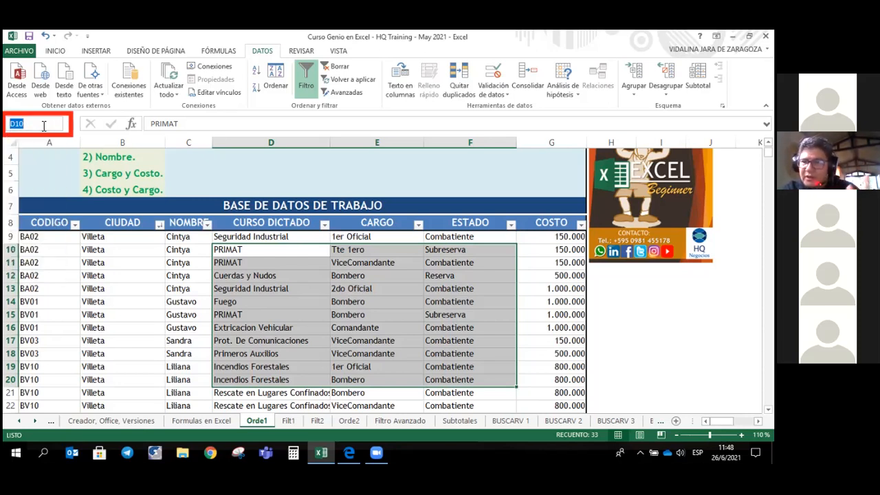
click(55, 129)
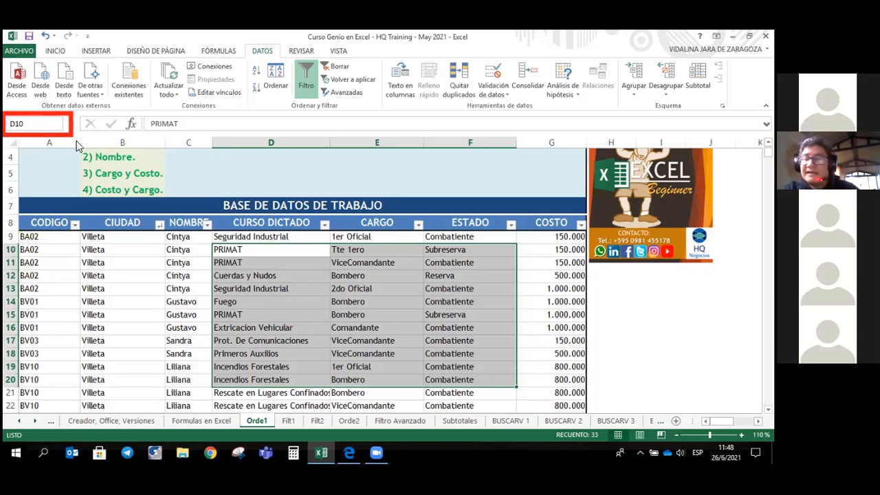
key(BackSpace)
key(BackSpace)
key(BackSpace)
text(D15)
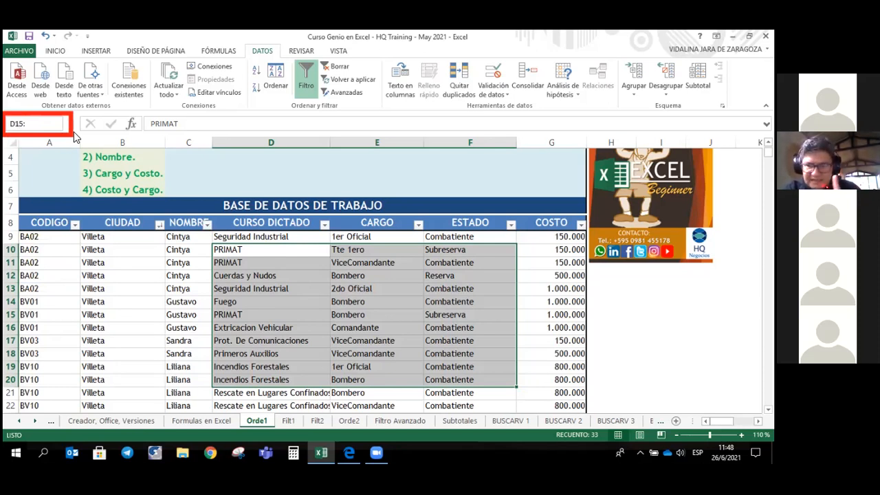
text(:)
key(BackSpace)
key(BackSpace)
key(BackSpace)
key(BackSpace)
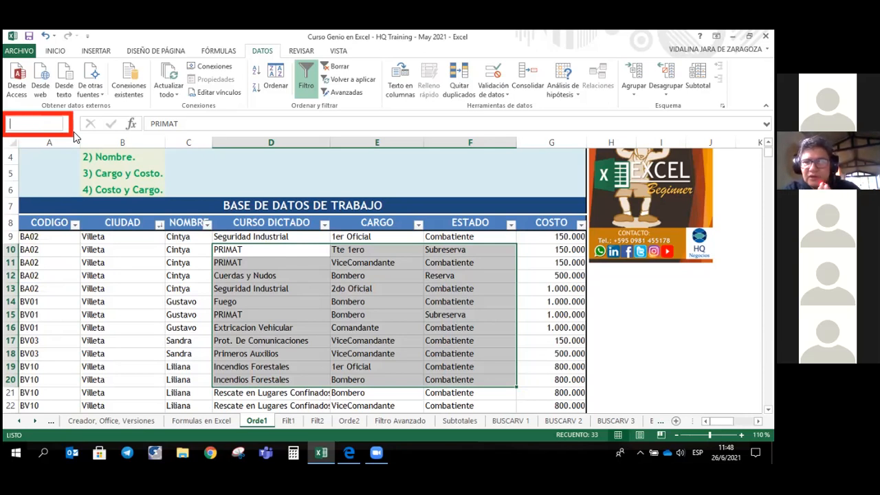
text(15)
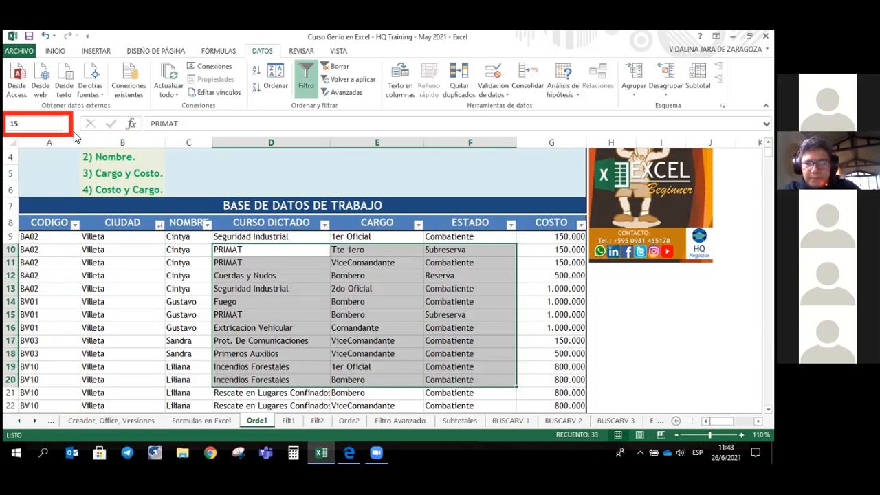
text(:15)
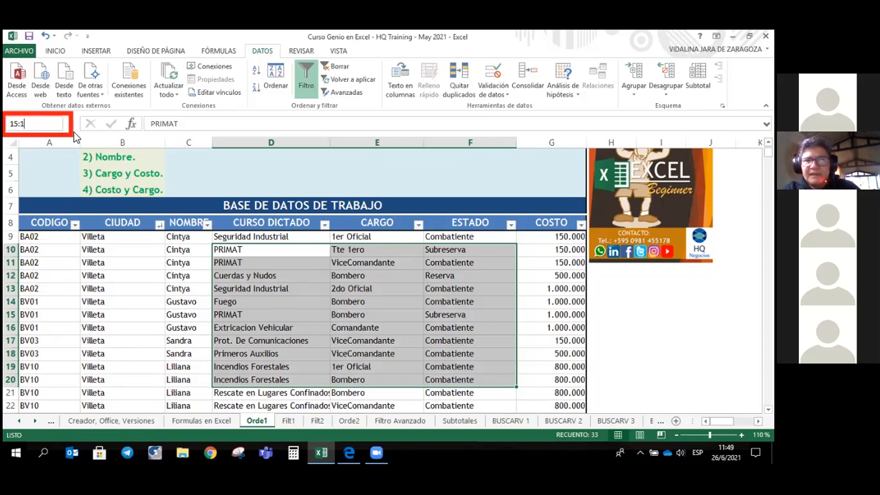
key(Return)
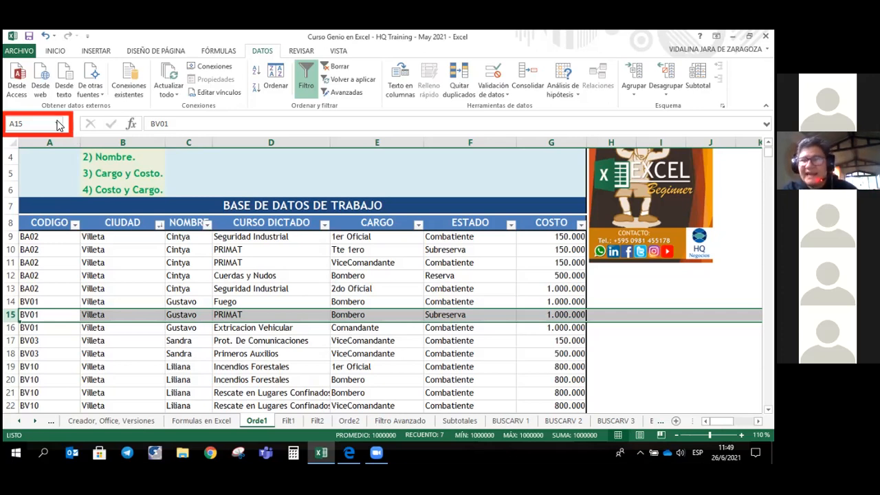
Step: Try to select the entire column D by its reference, D:D
click(57, 125)
text(D)
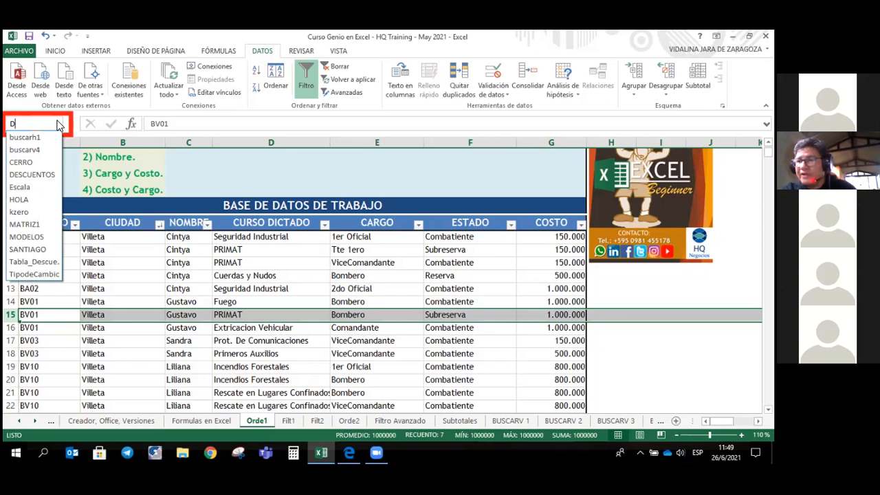
text(:D)
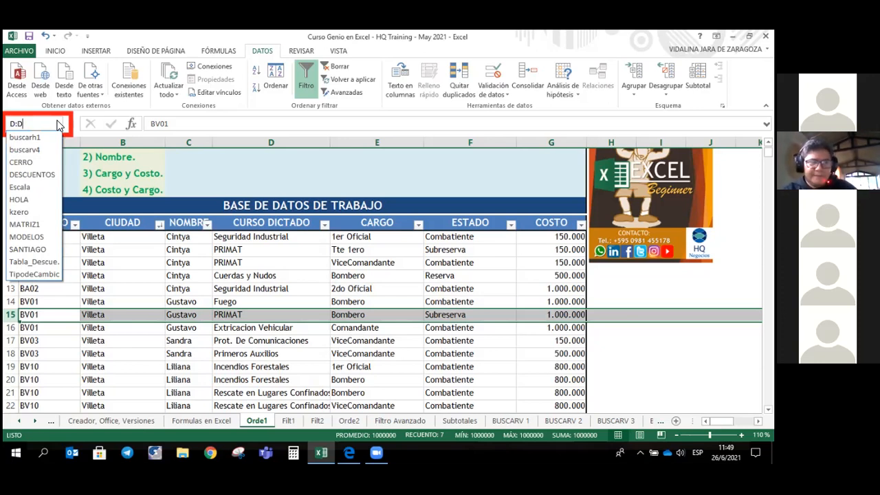
key(Return)
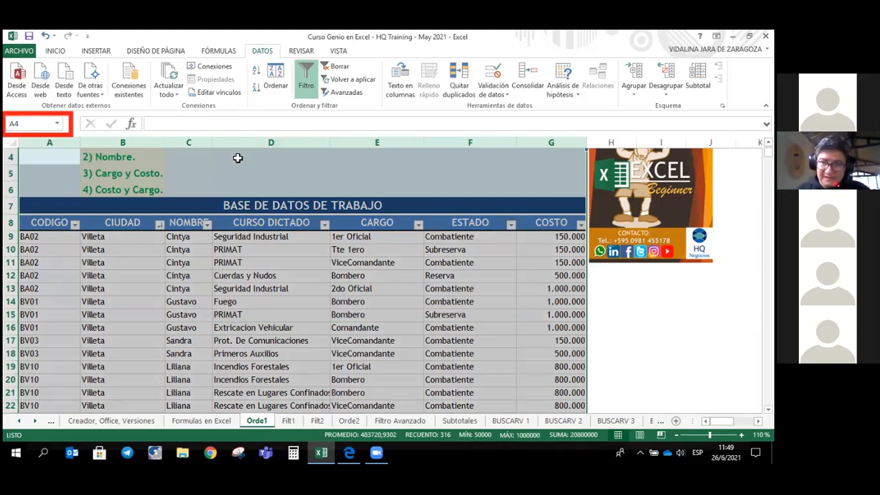
Step: Remove the merge and centring from the BASE DE DATOS DE TRABAJO title in row 7 and from the headings in rows 1 and 2
click(303, 206)
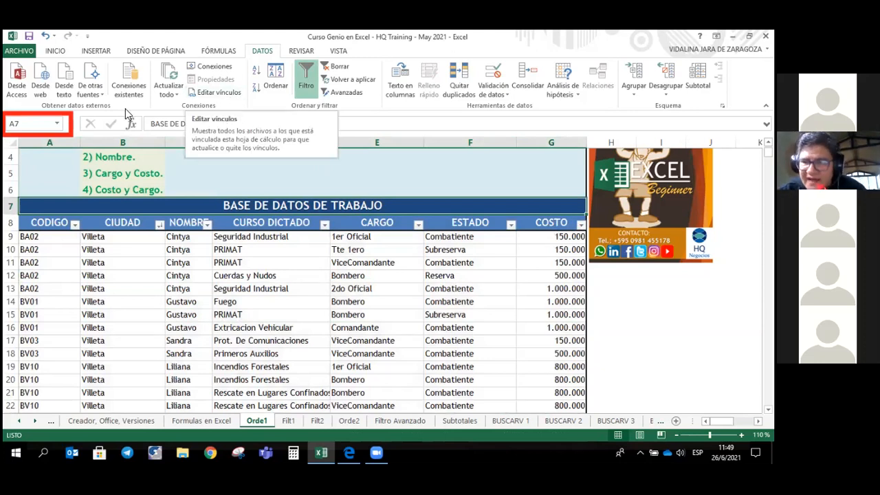
click(55, 51)
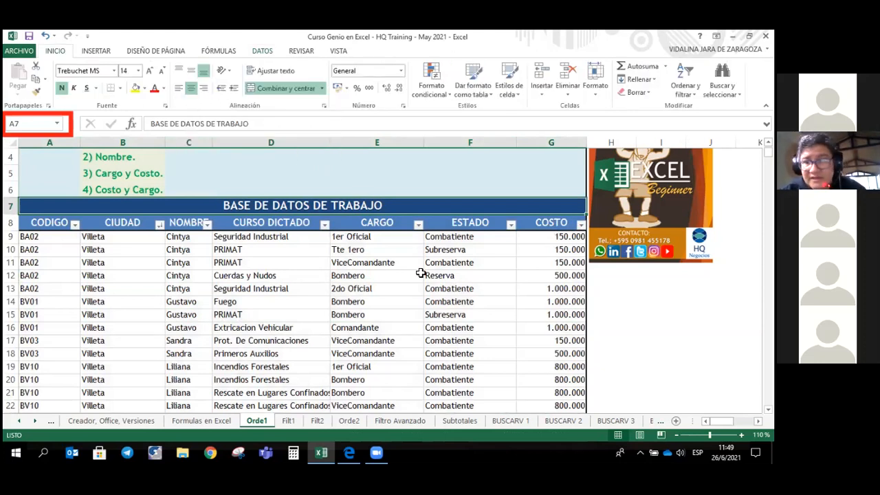
click(280, 90)
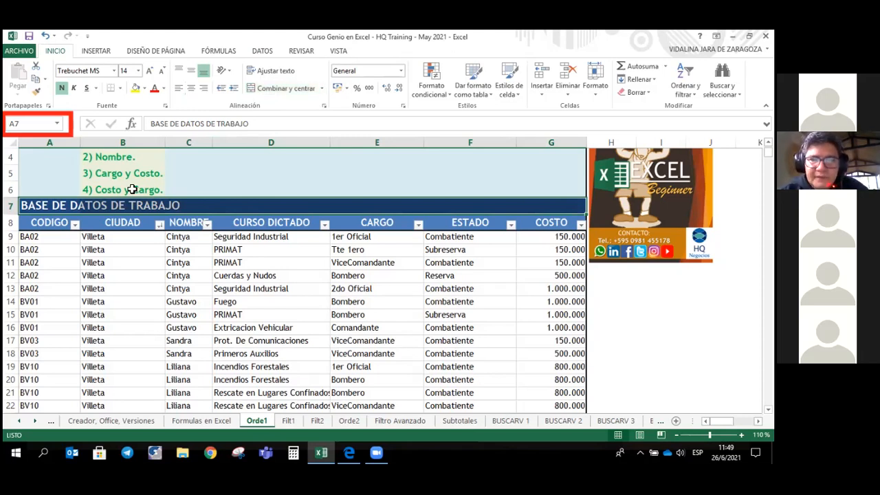
scroll(249, 143, up, 1)
drag(242, 156, 240, 174)
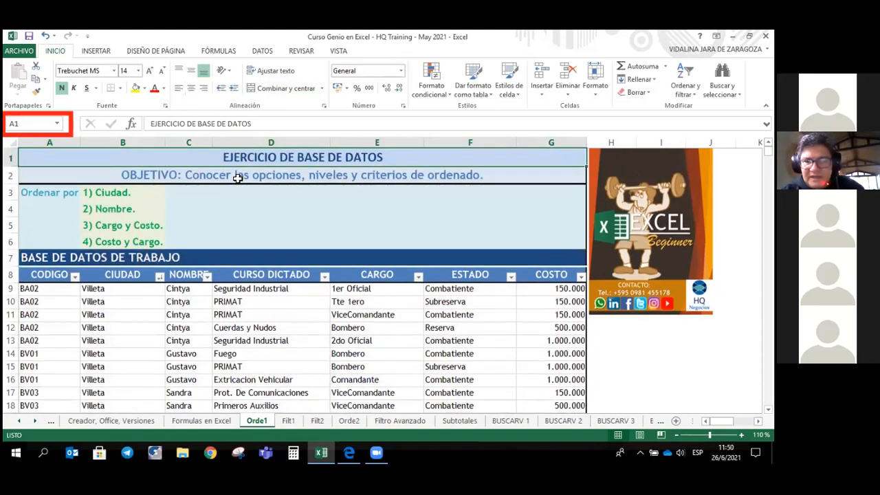
click(266, 90)
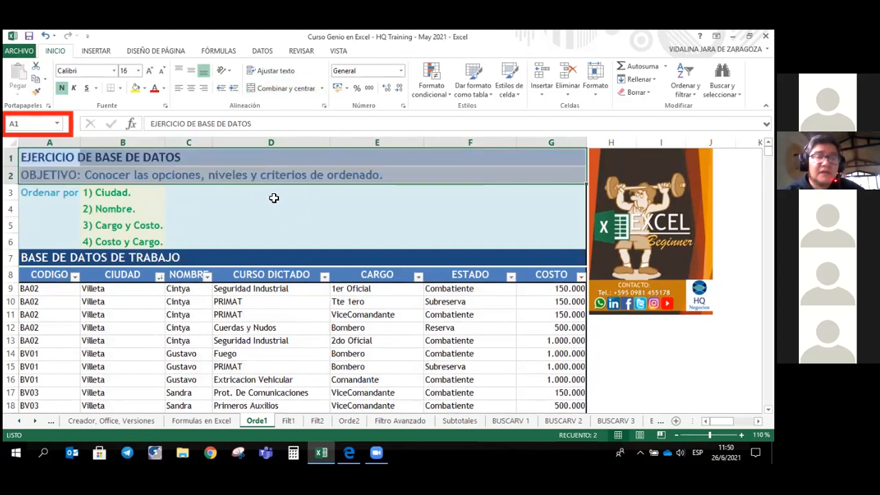
Step: Select only column D by its reference D:D, and release it by selecting cell E5
click(57, 124)
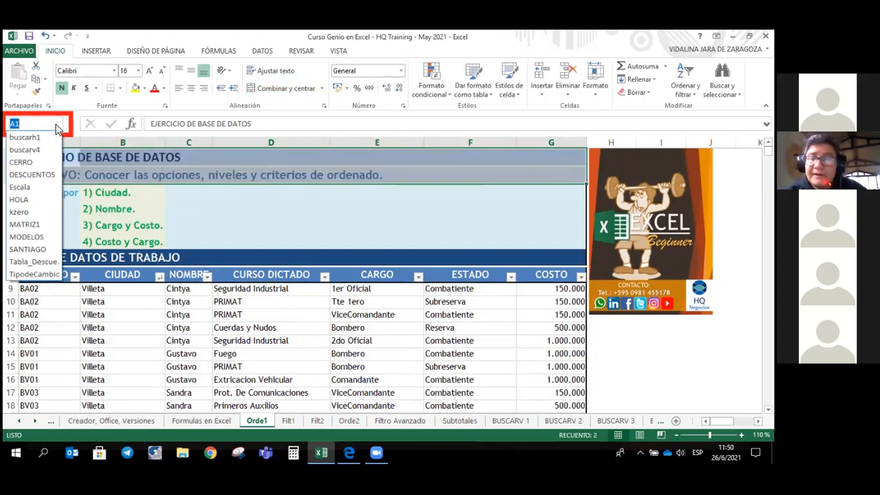
text(D:D)
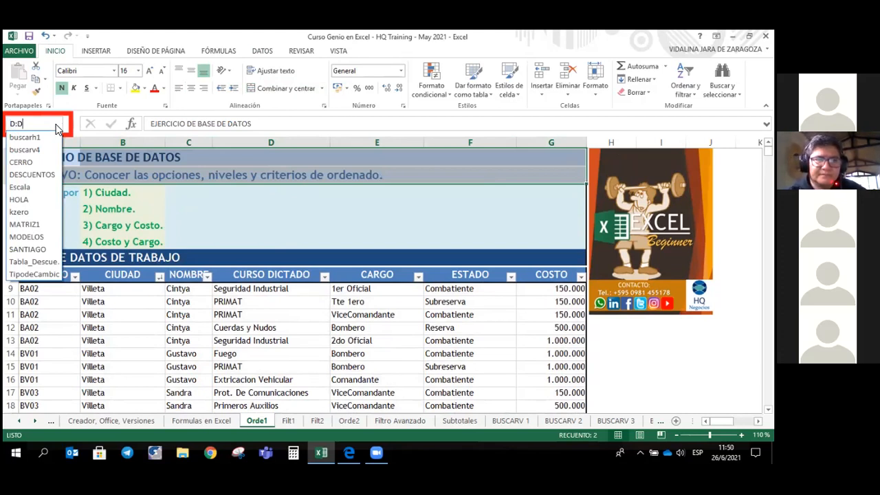
key(Return)
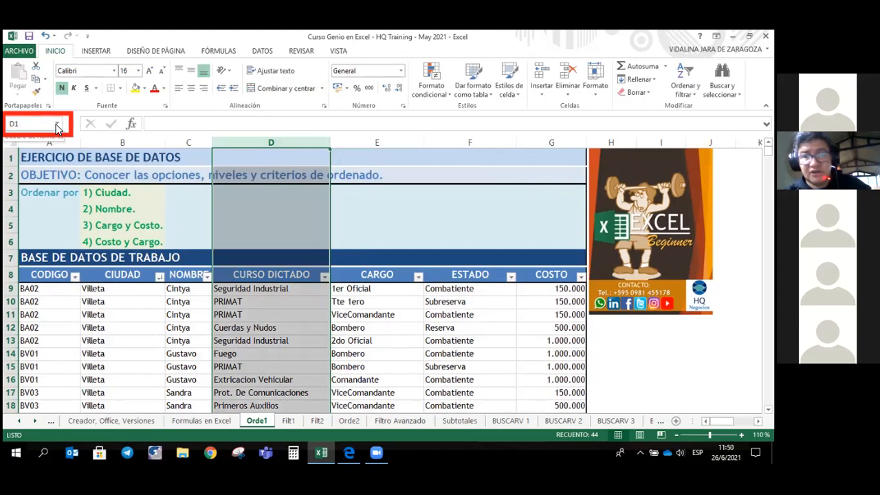
click(374, 231)
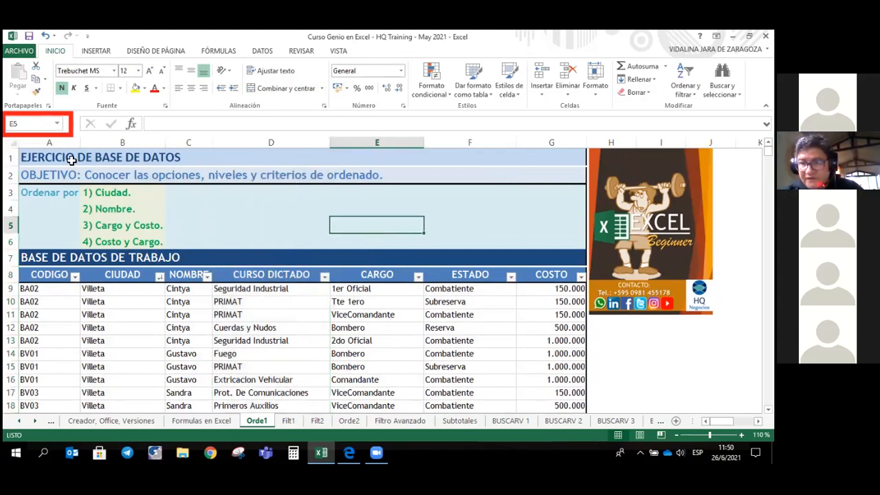
Step: Select the complete rows 10 to 15 by their reference, 10:15
click(56, 123)
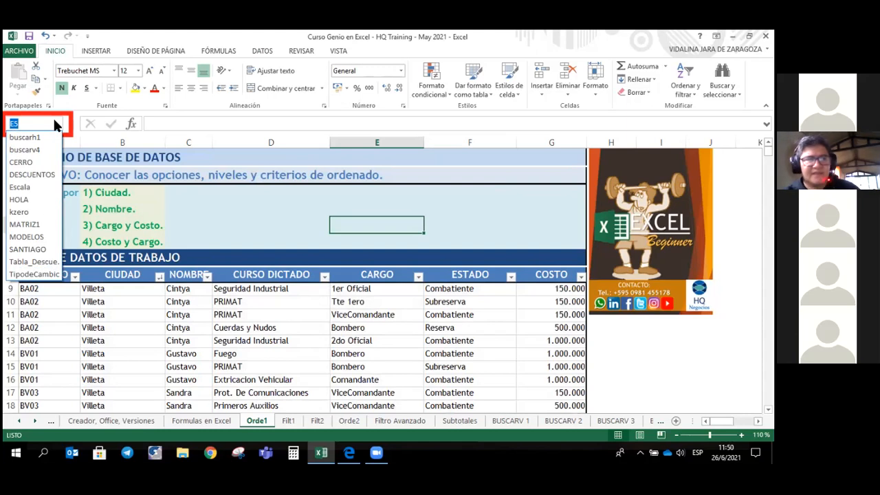
text(D)
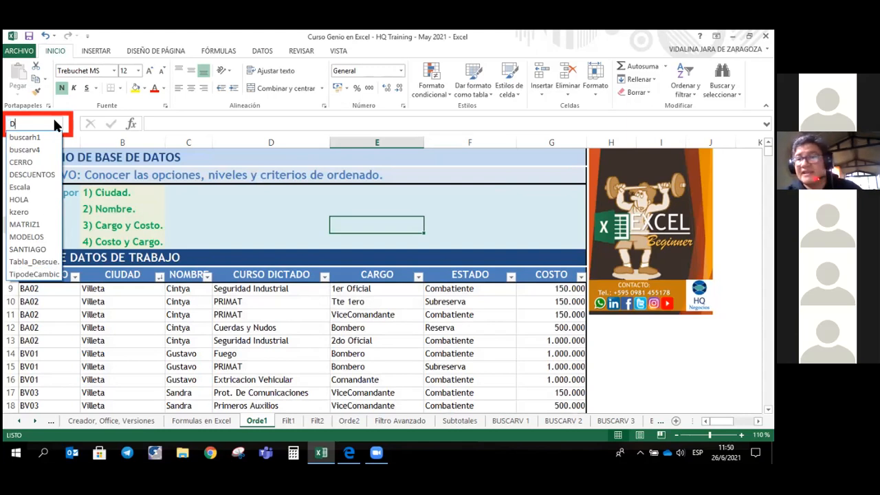
key(BackSpace)
text(10:)
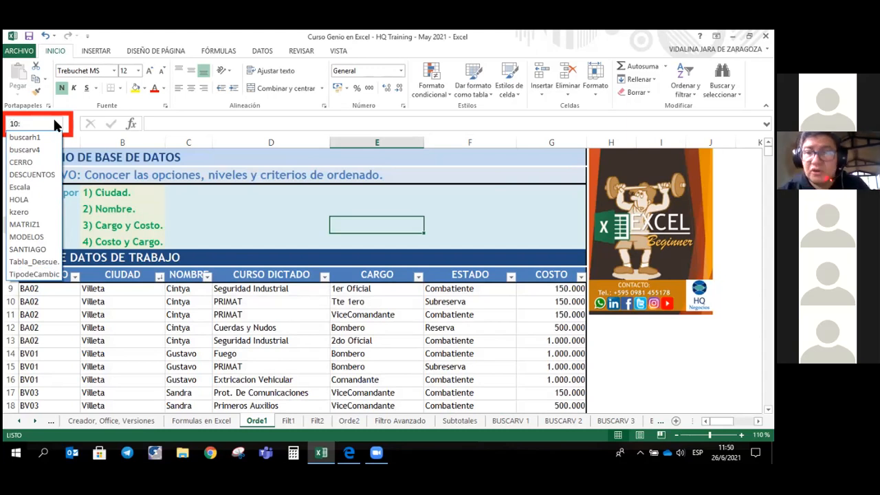
text(15)
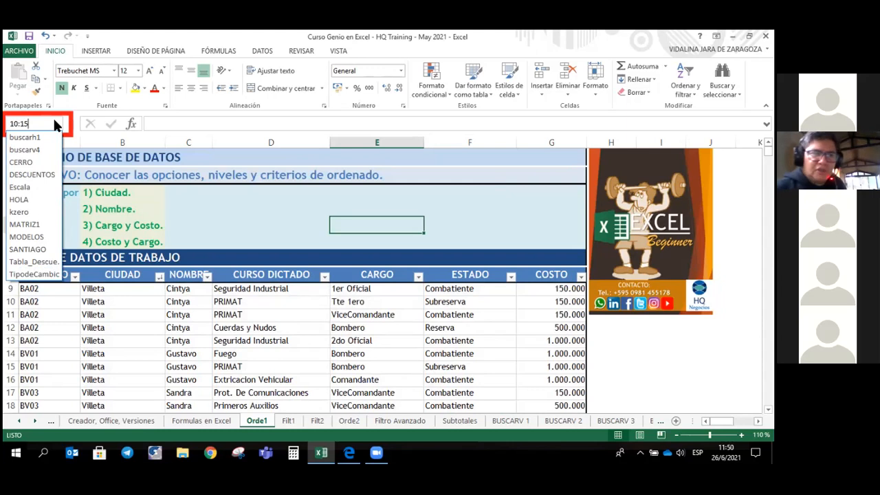
key(Return)
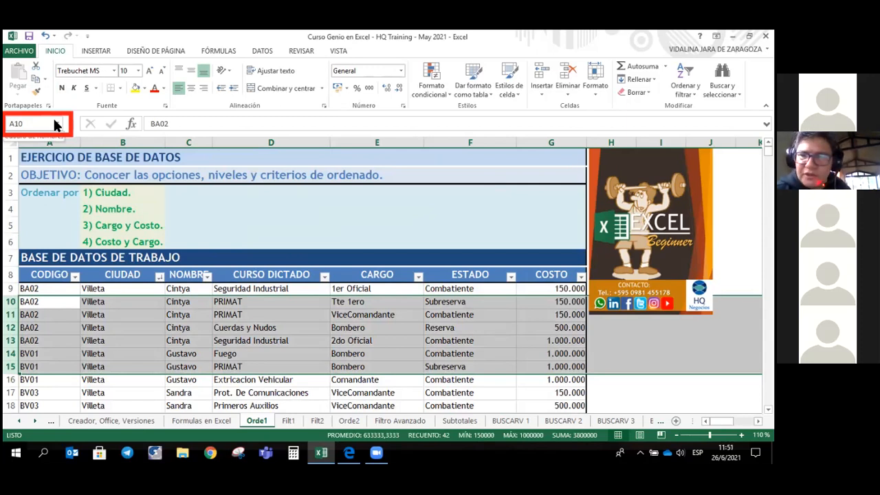
Step: Select the complete columns B to F by their reference B:F, and look over the selection down past the last record
click(57, 125)
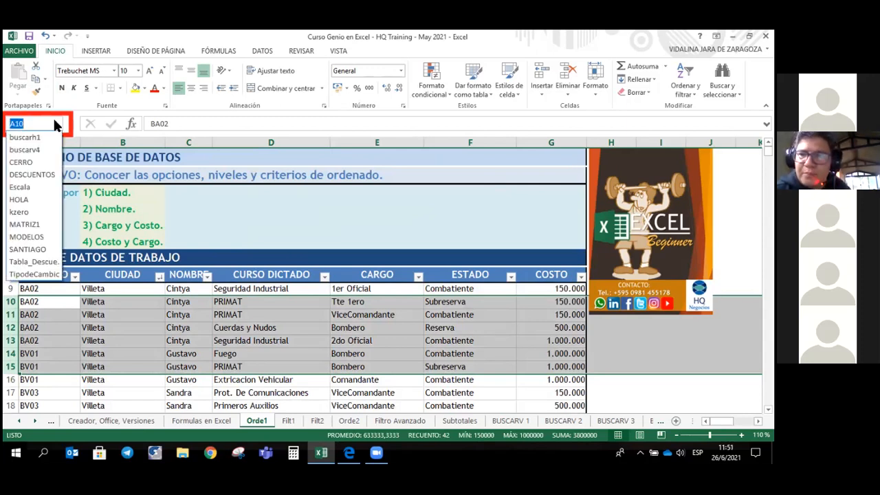
text(B)
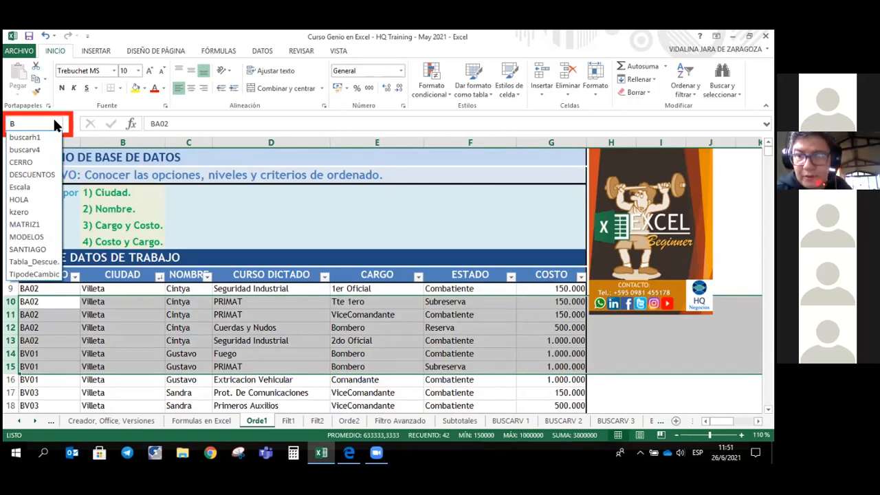
text(:F)
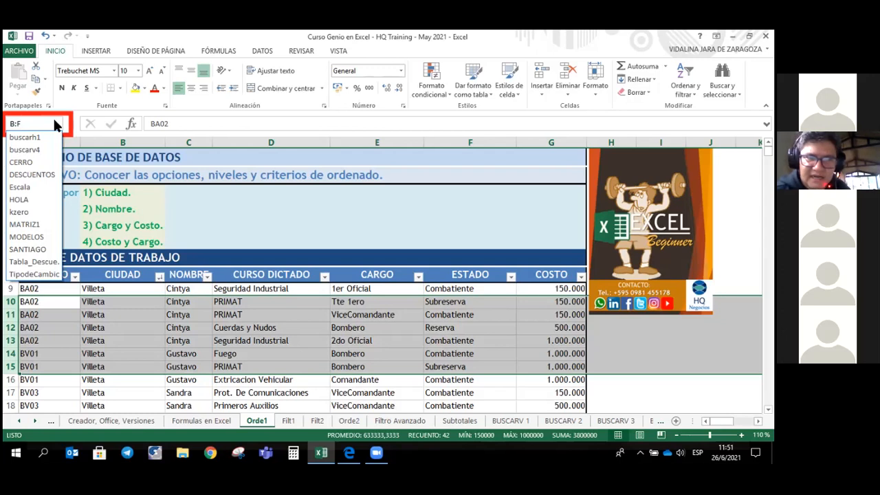
key(Return)
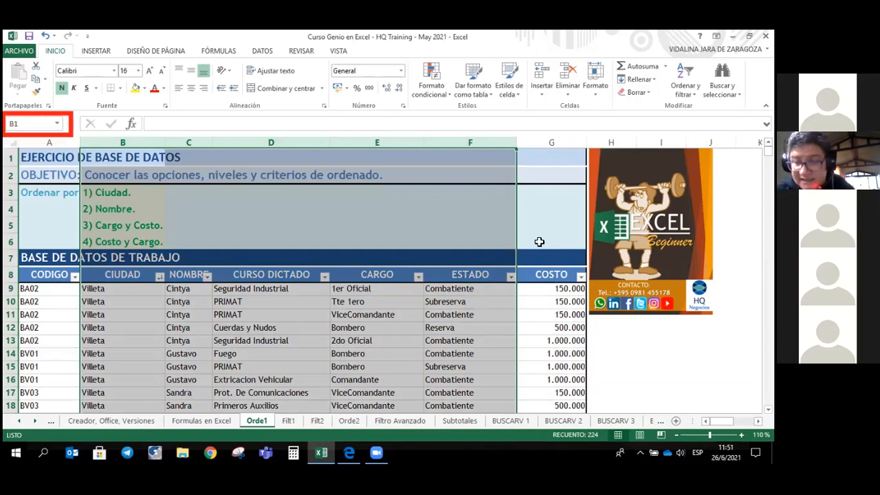
scroll(433, 289, down, 3)
scroll(435, 295, down, 16)
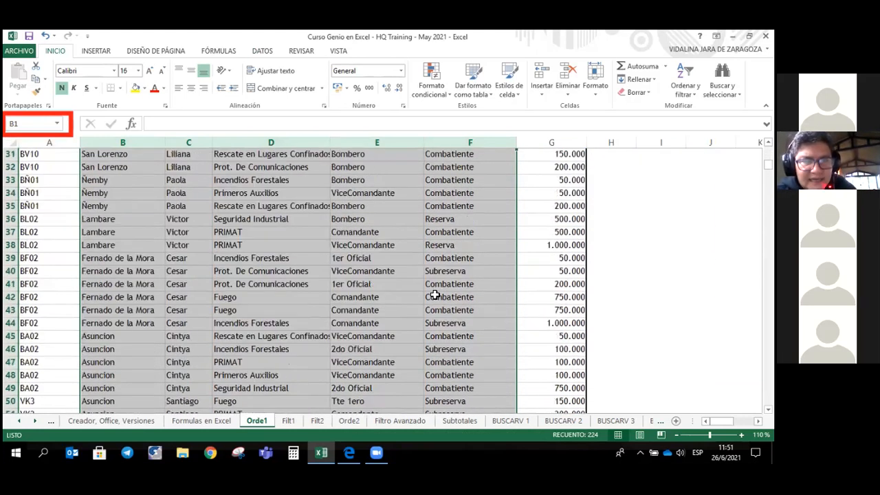
scroll(434, 295, up, 14)
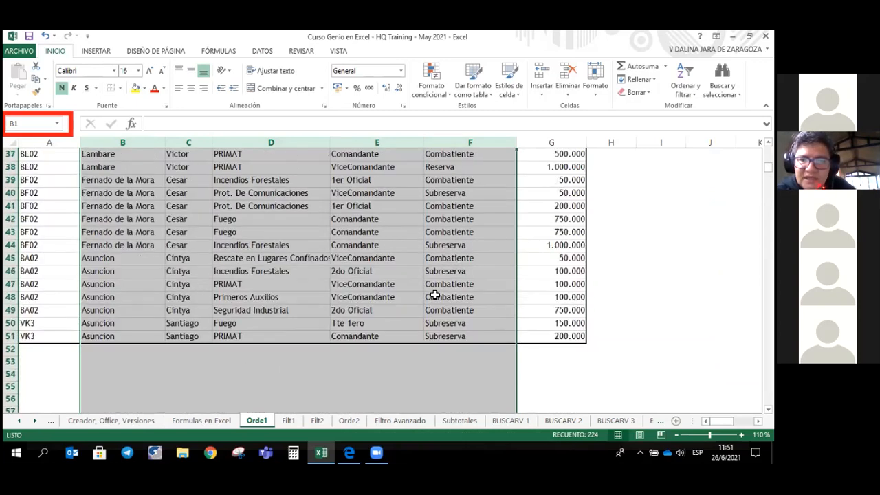
scroll(435, 295, up, 5)
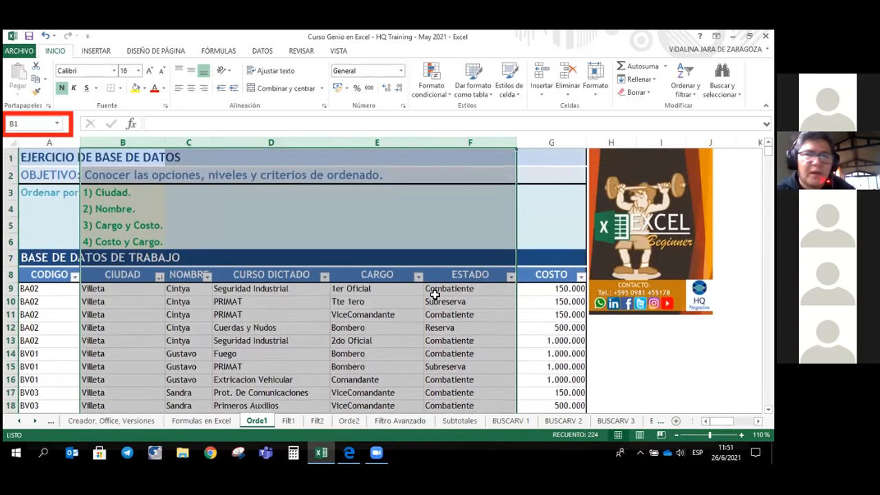
Step: Select the separate cells B9, D14 and F5 by the reference B9;D14;F5, and try a yellow fill on them before undoing it
click(59, 126)
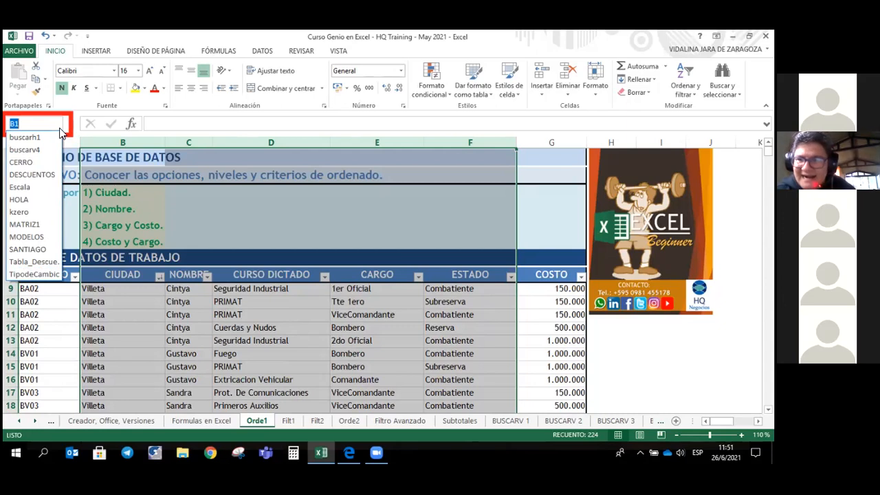
text(B9)
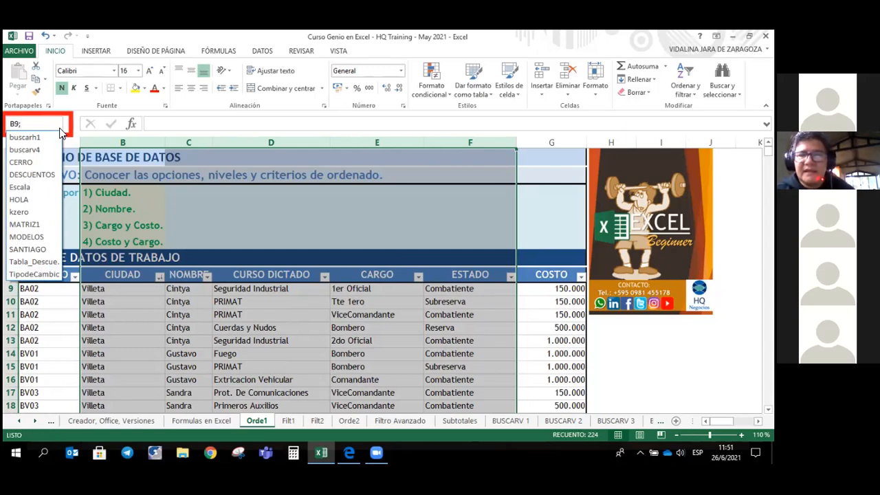
text(;D)
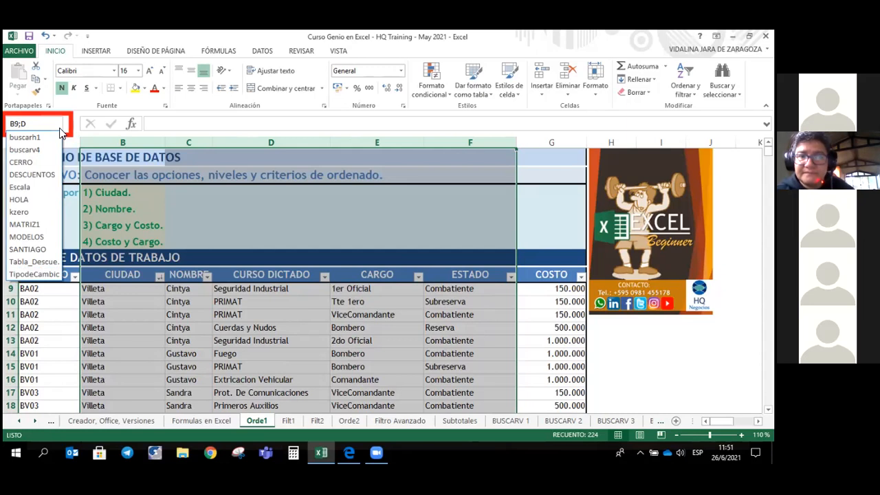
text(14;F)
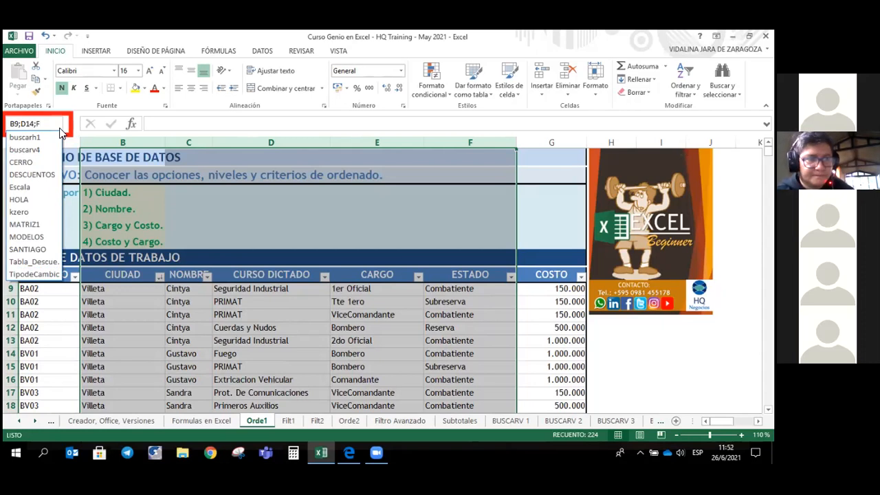
text(5)
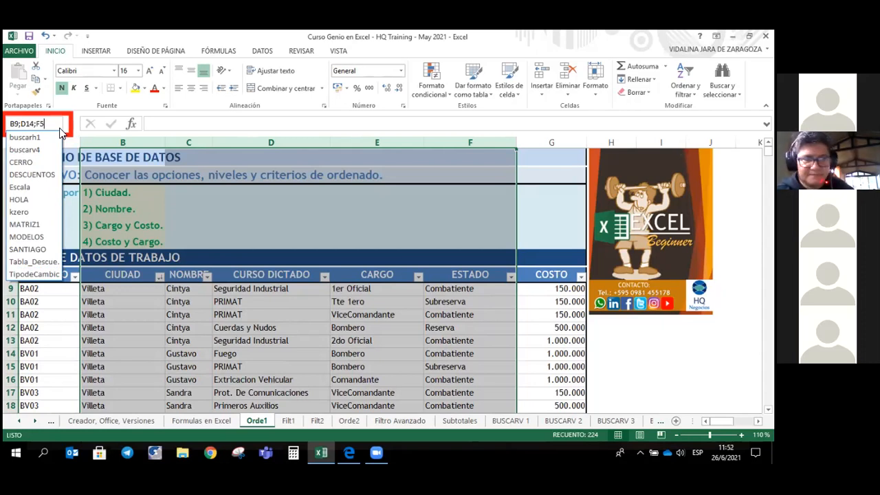
key(Return)
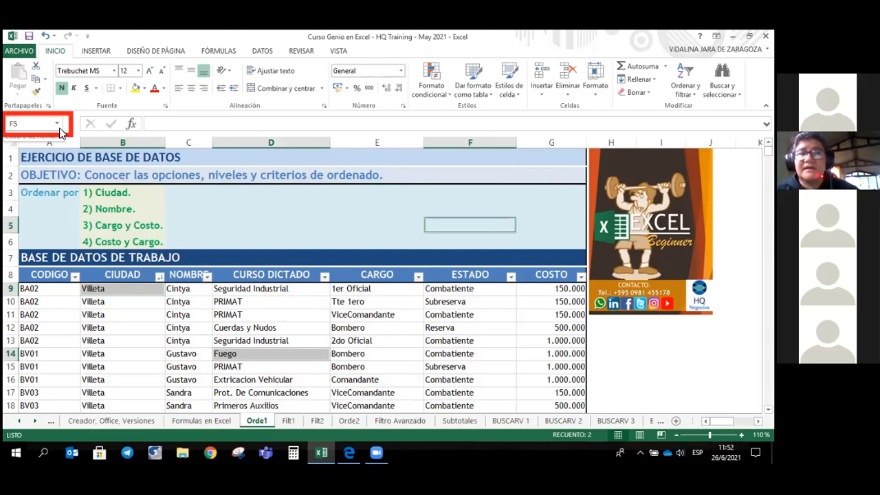
click(136, 88)
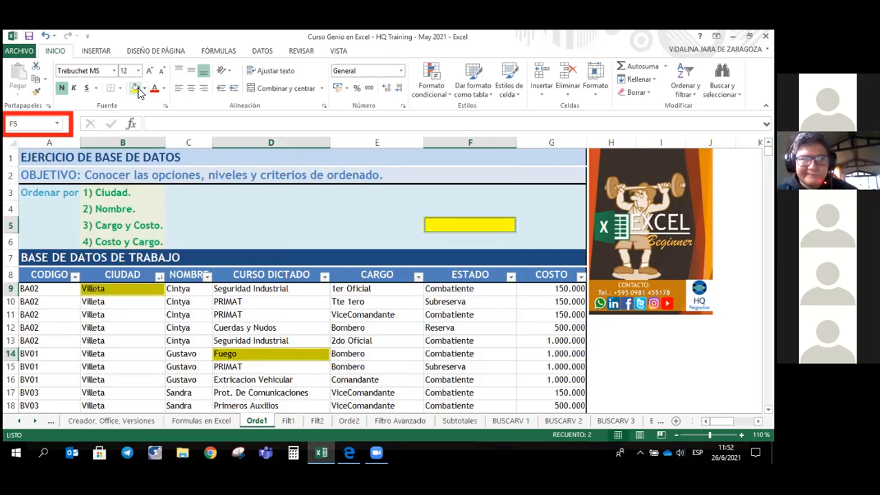
key(ctrl+z)
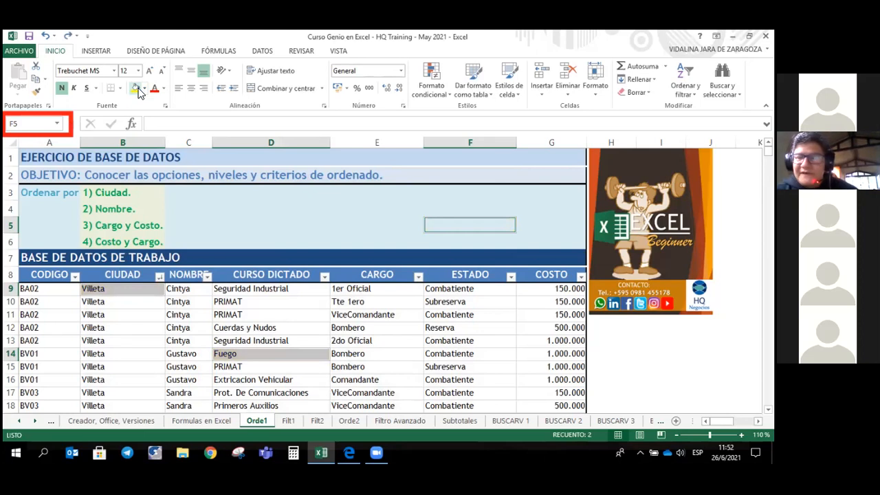
Step: Select the complete row 5 by its reference, 5:5
click(57, 124)
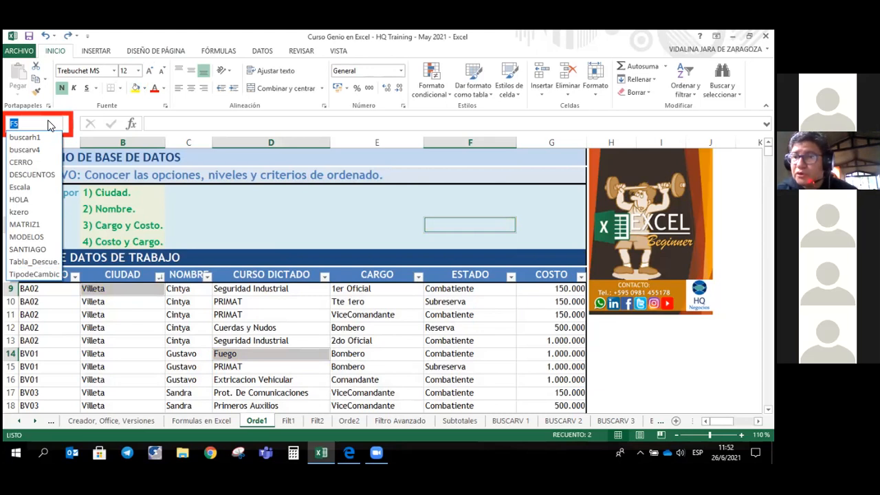
text(5:)
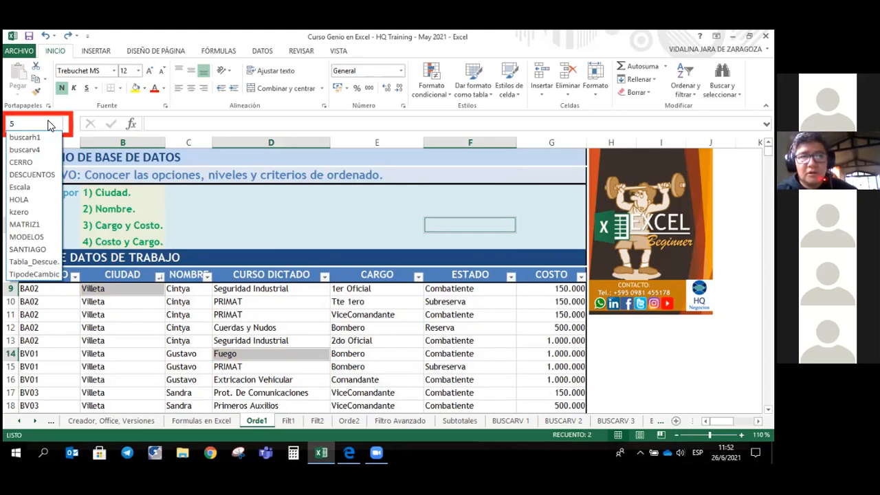
text(5)
key(Return)
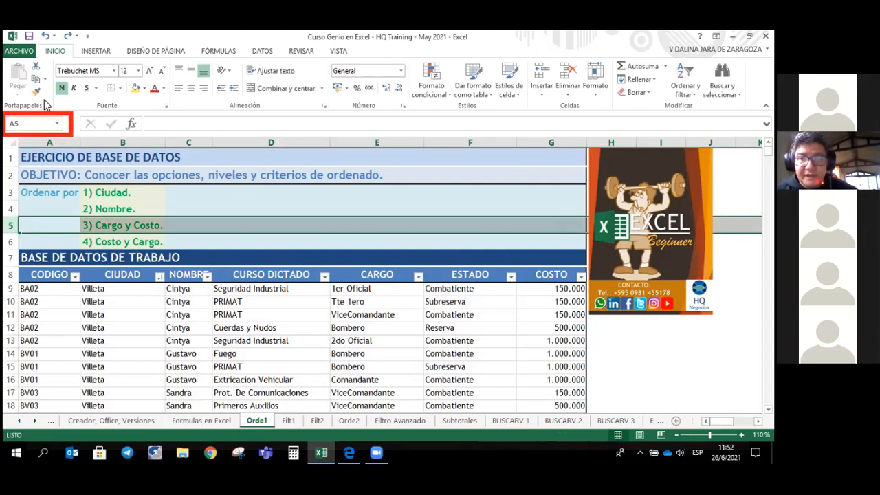
Step: Select the separate complete rows 5, 10 and 15 by the reference 5:5;10:10;15:15
click(42, 128)
text(5:)
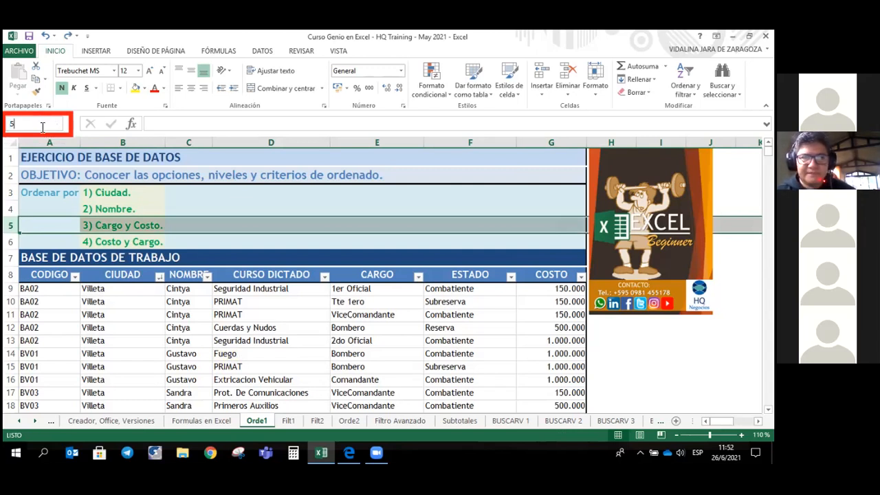
text(5)
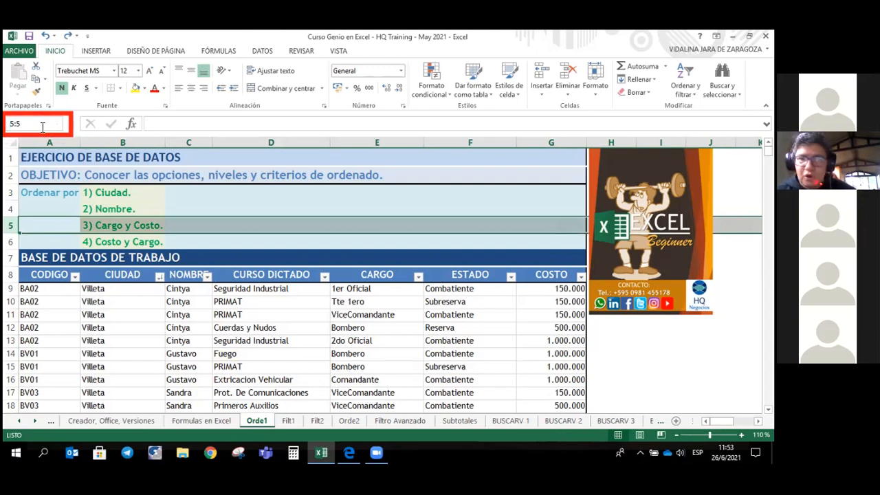
text(;)
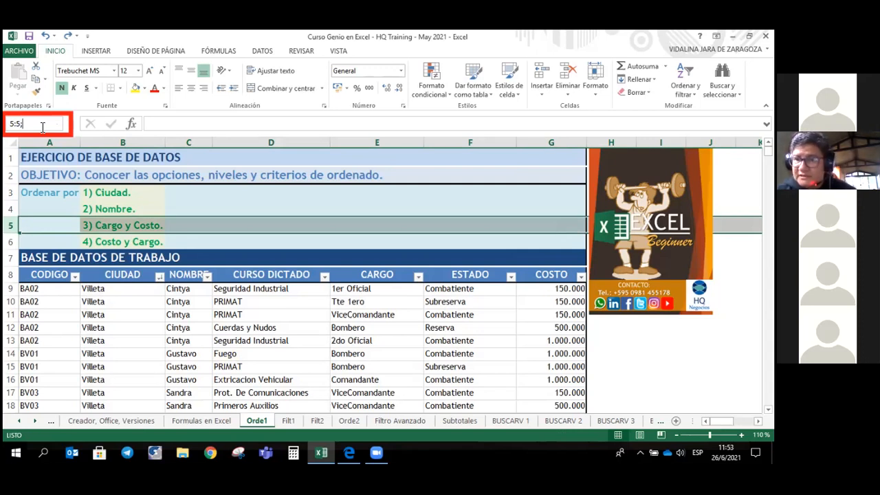
text(10:10)
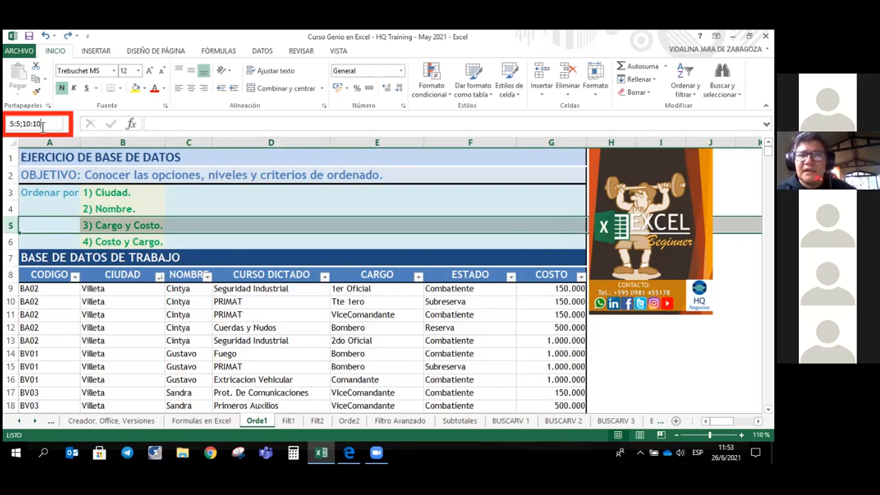
text(;15:15)
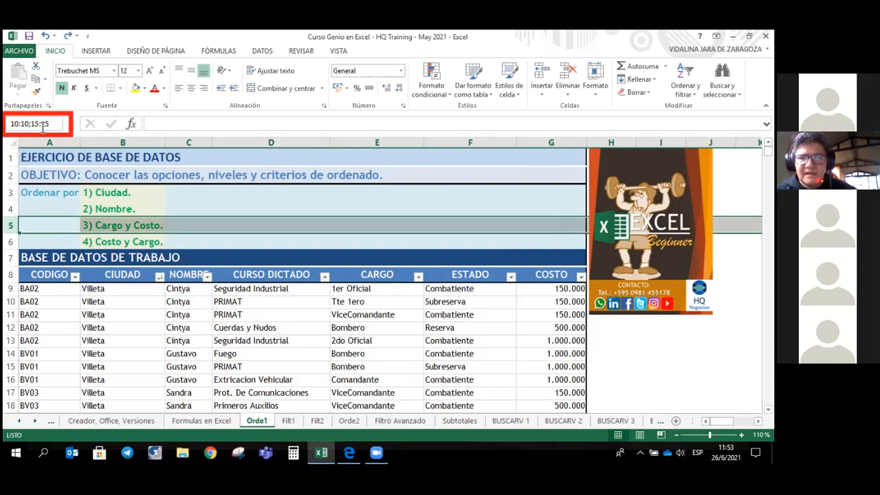
key(Return)
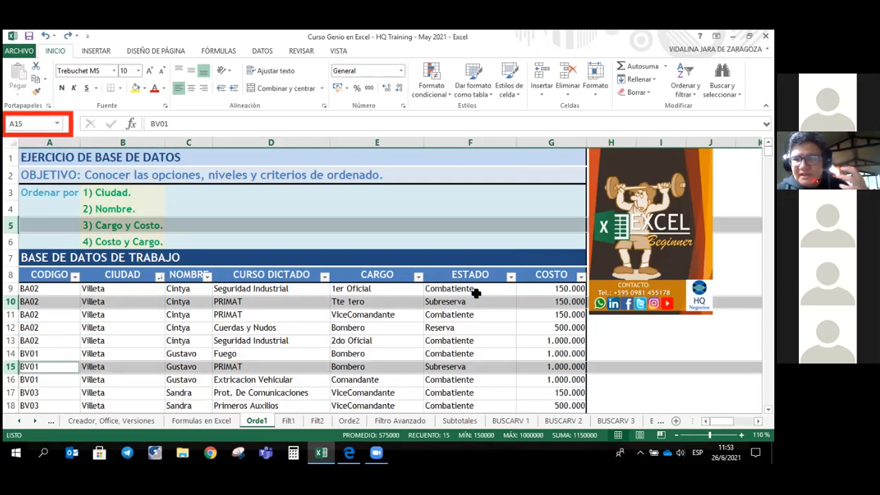
Step: Try a yellow fill on the selected rows 5, 10 and 15, and undo it
scroll(476, 293, down, 1)
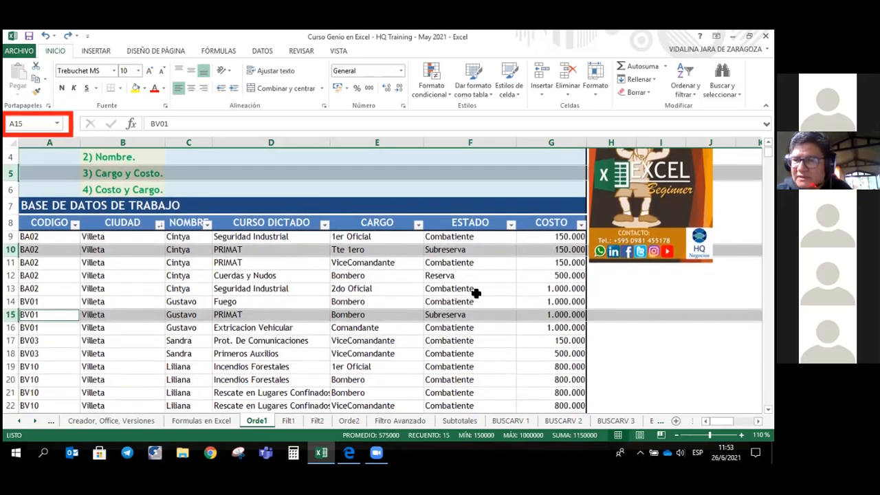
scroll(476, 293, up, 1)
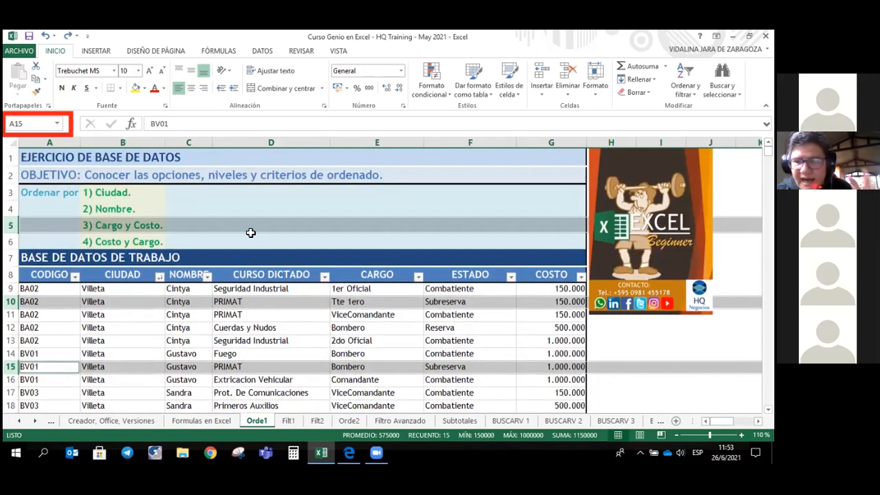
click(136, 89)
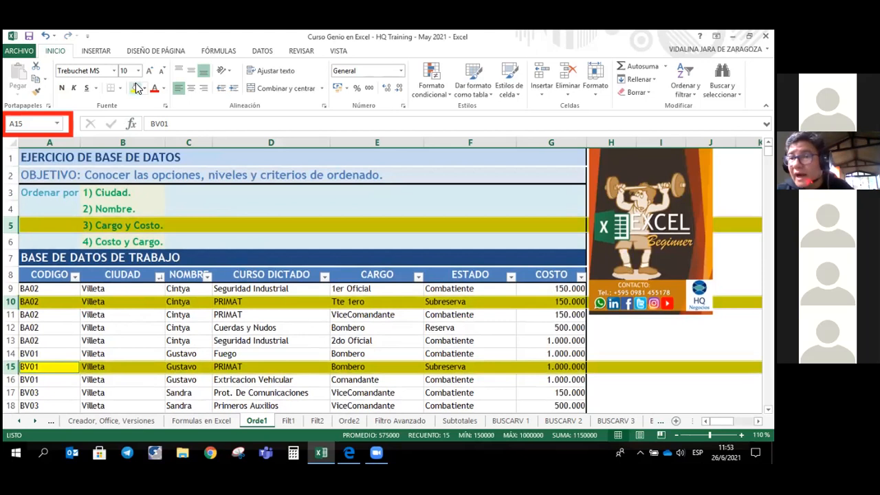
key(ctrl+z)
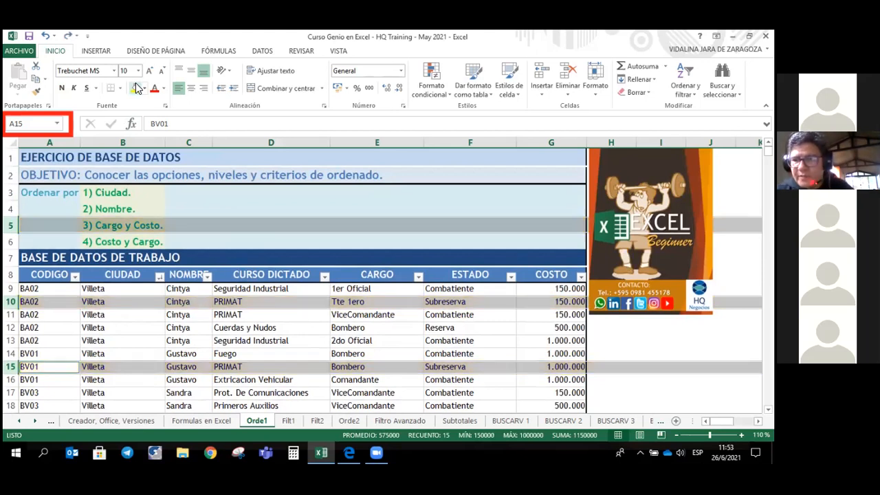
Step: Select the separate columns A, D and G by the reference A:A;D:D;G:G, and try a yellow fill on them before undoing it
click(57, 123)
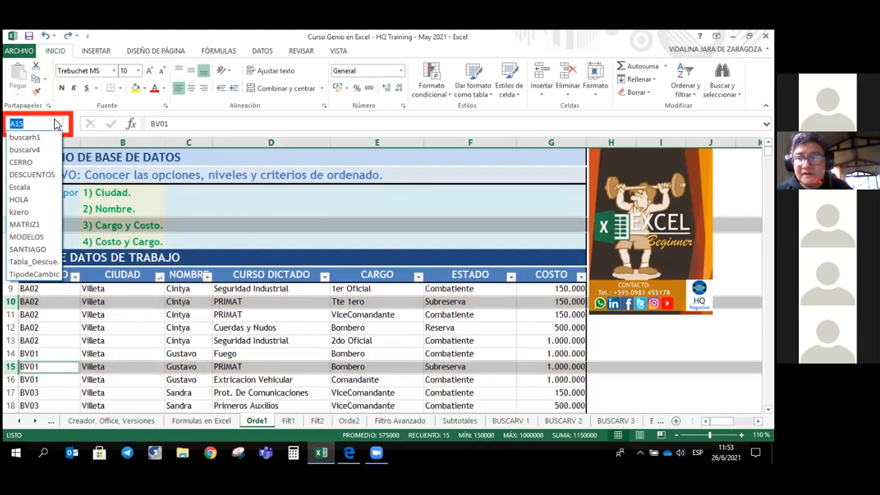
text(A:A)
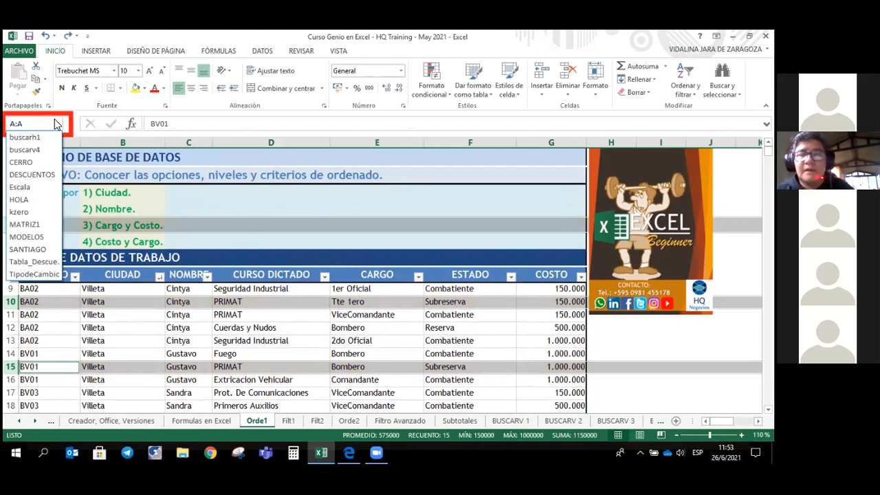
text(;)
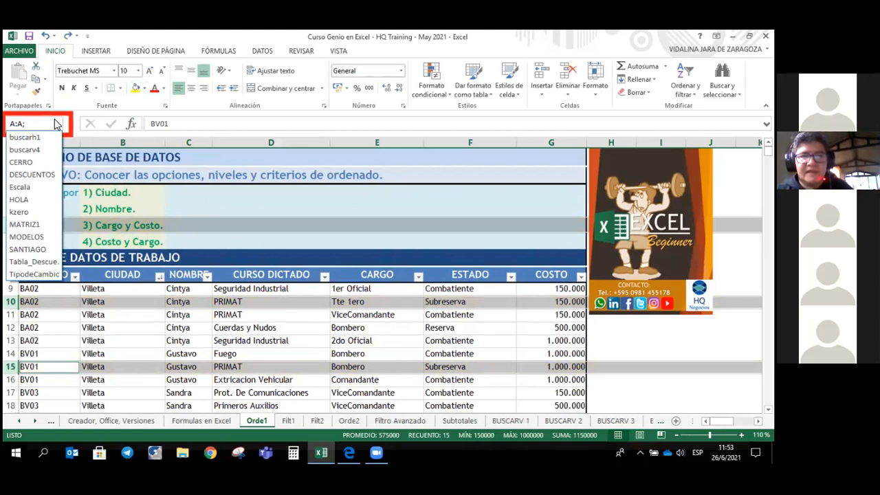
text(D:D)
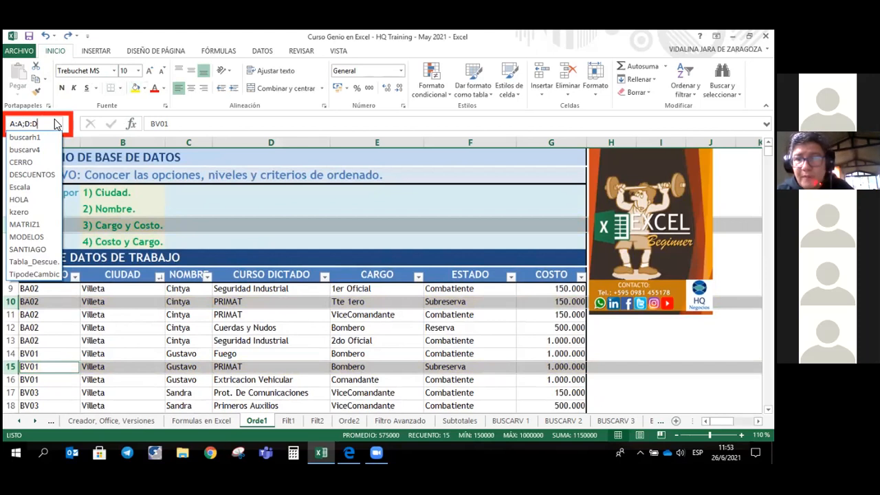
text(;)
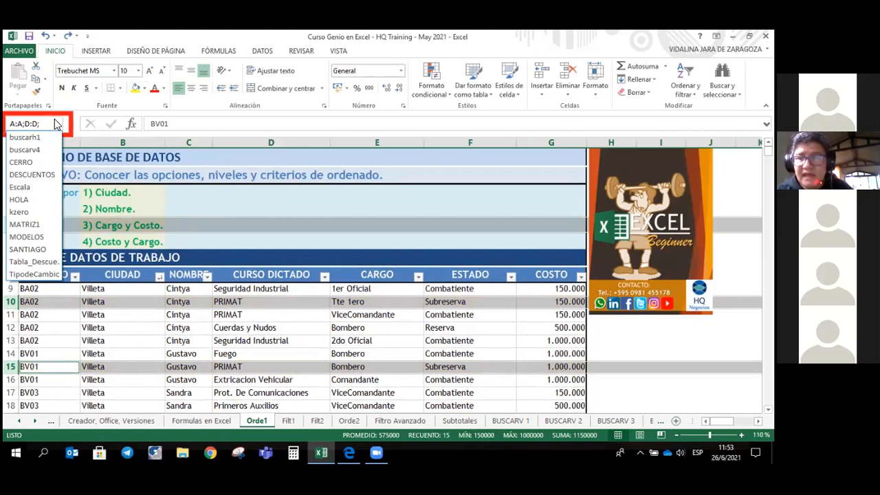
text(G:G)
key(Return)
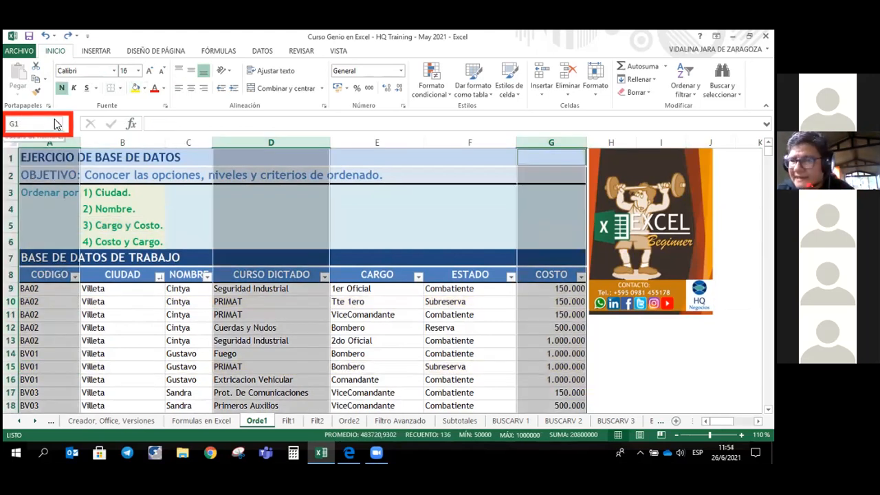
click(133, 87)
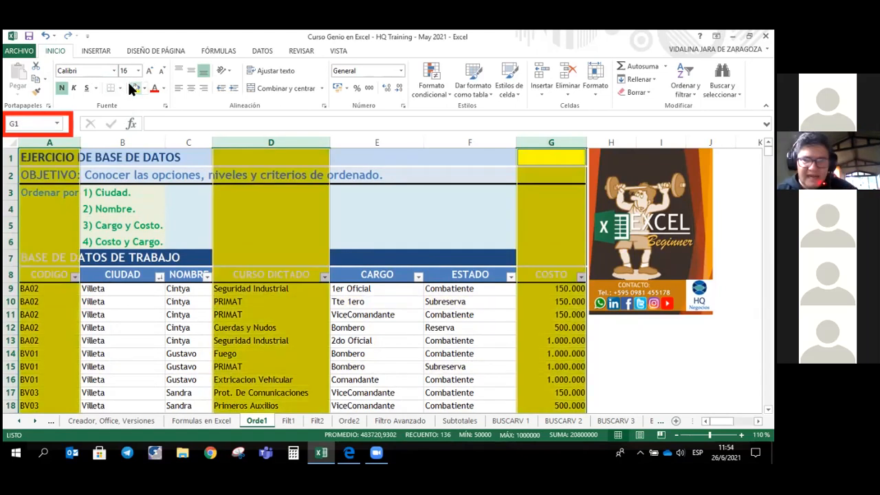
key(ctrl+z)
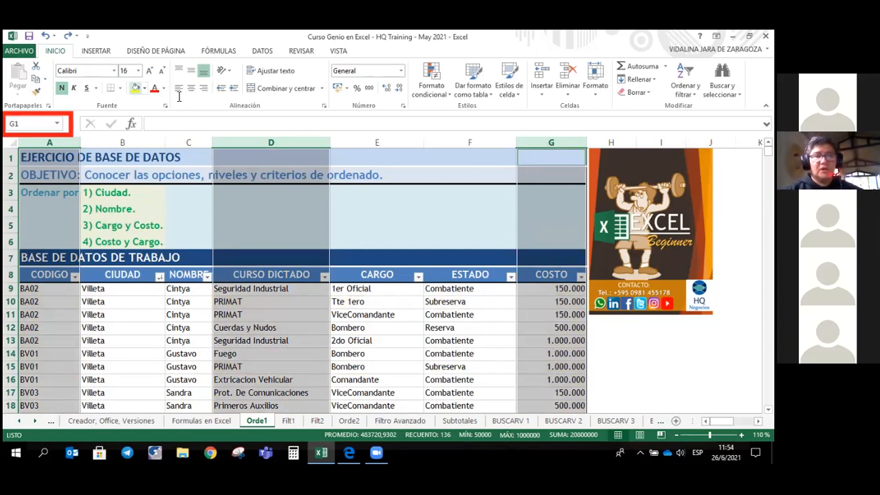
Step: Release the column selection at cell D3 and undo the unmerging of the titles in rows 1, 2 and 7
click(262, 189)
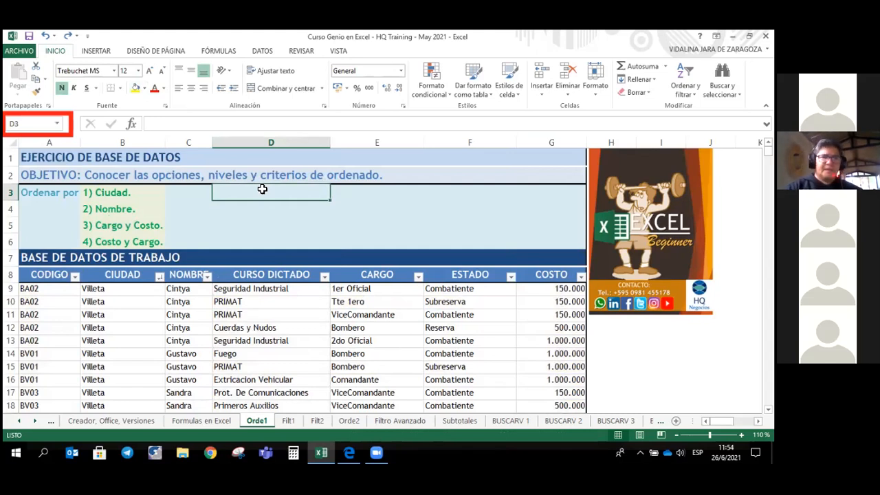
key(ctrl+z)
key(ctrl+z)
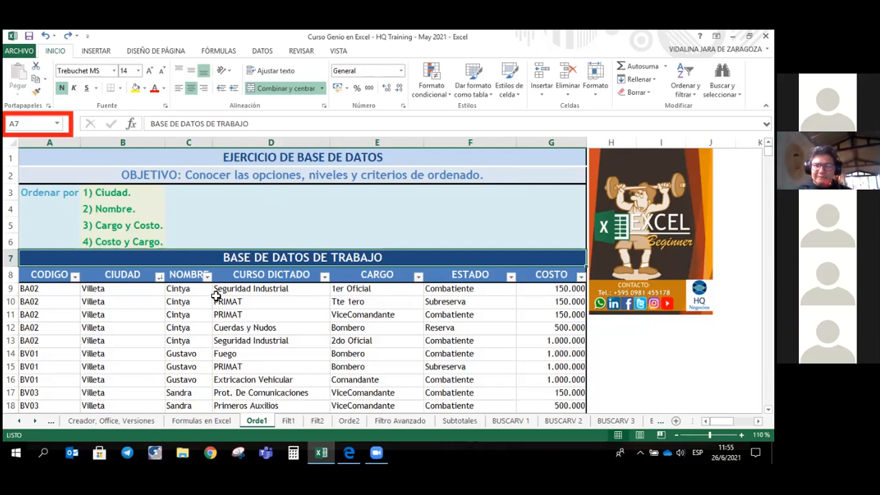
Step: Sort the database by the NOMBRE column in ascending order, starting from cell C14, and look over the sorted records
click(183, 352)
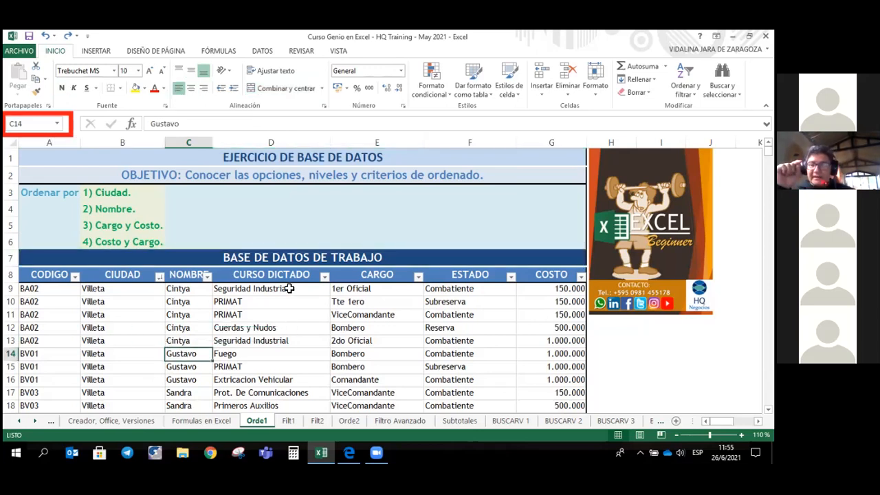
click(262, 51)
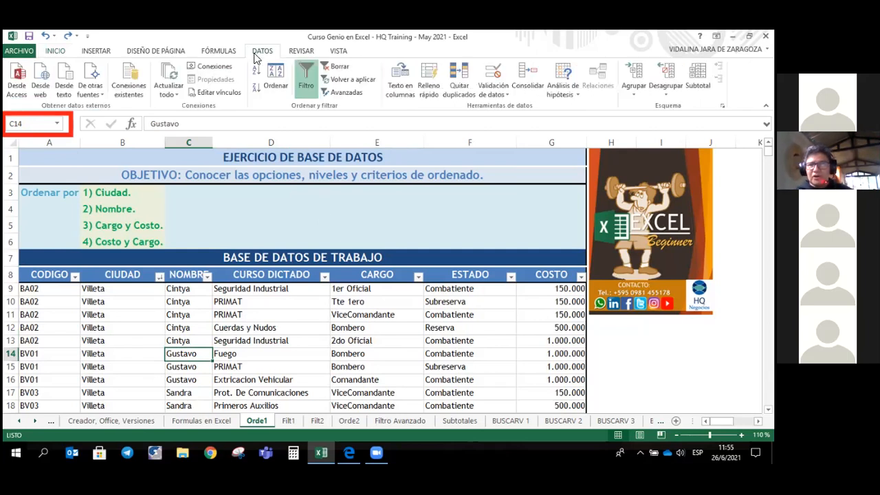
click(256, 70)
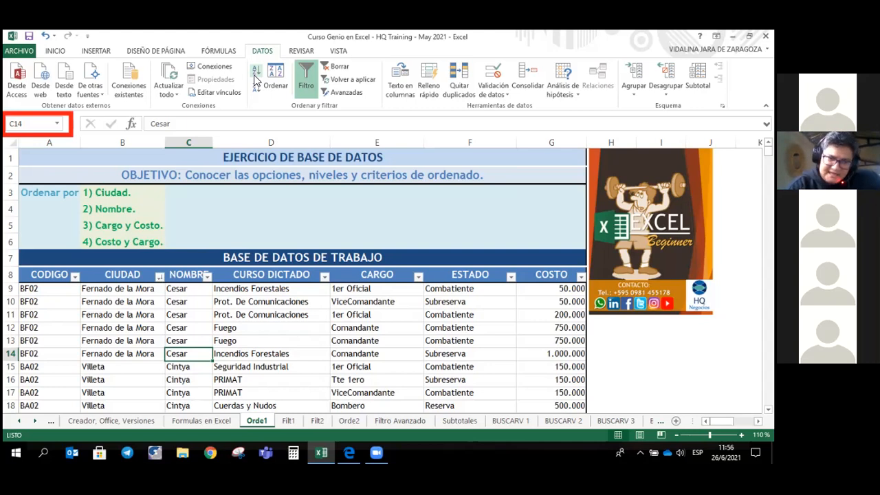
scroll(207, 340, down, 3)
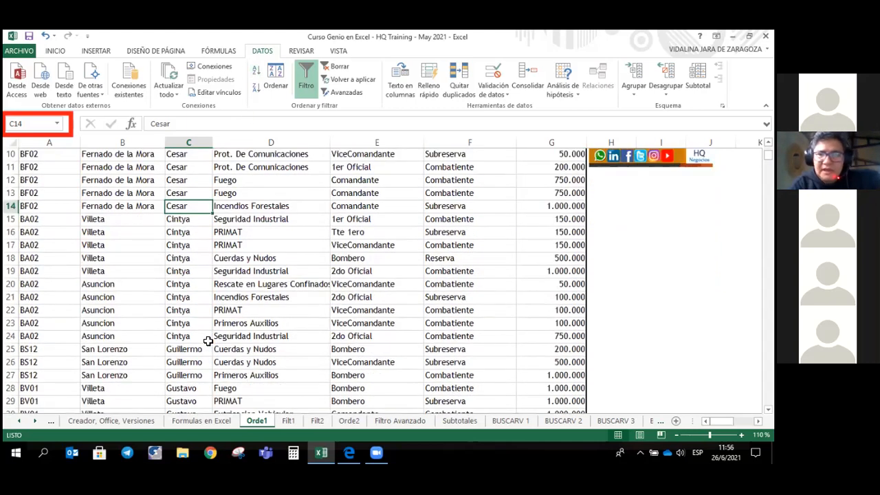
Step: Look over the records sorted by NOMBRE and sort the database by the CARGO column in ascending order from cell E9
scroll(207, 341, down, 8)
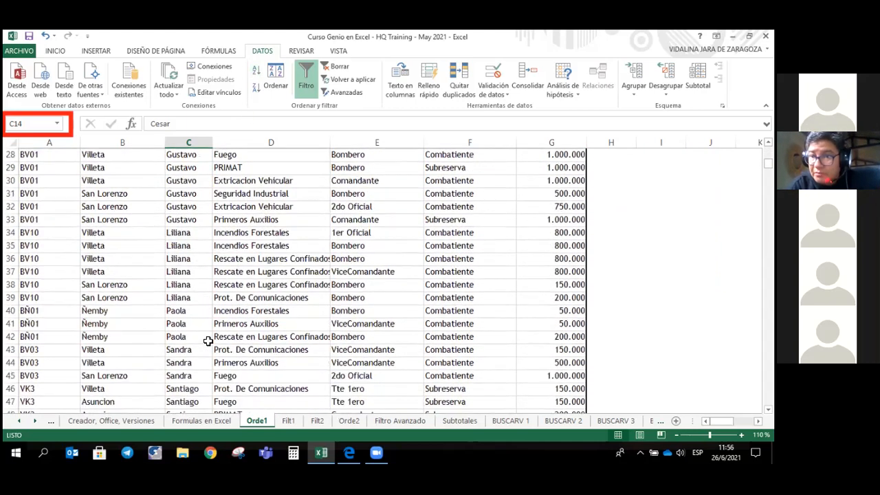
scroll(208, 340, up, 1)
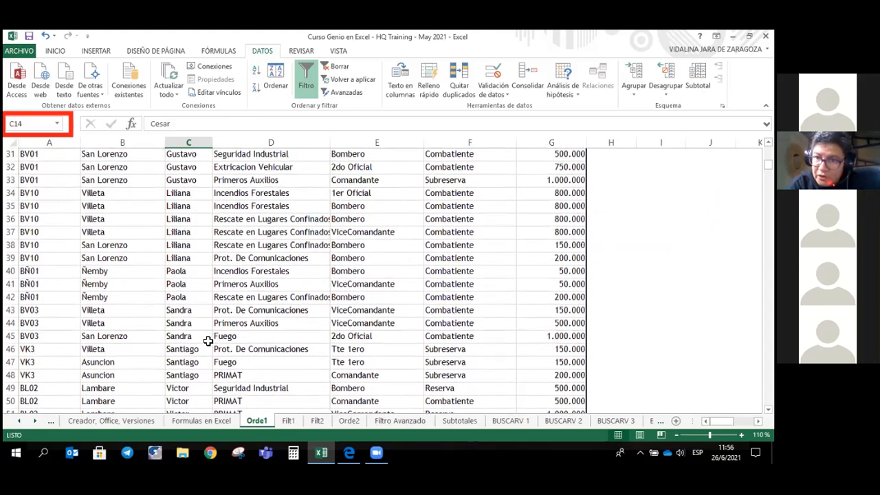
scroll(208, 340, up, 4)
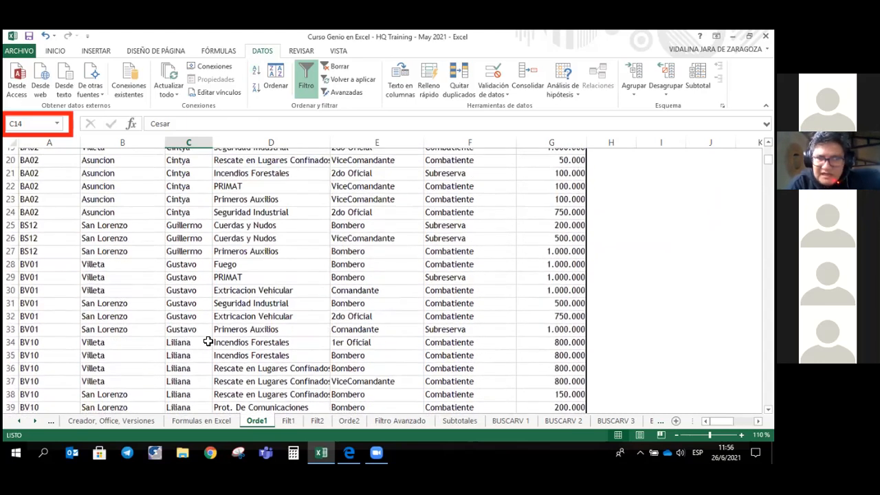
scroll(208, 341, up, 4)
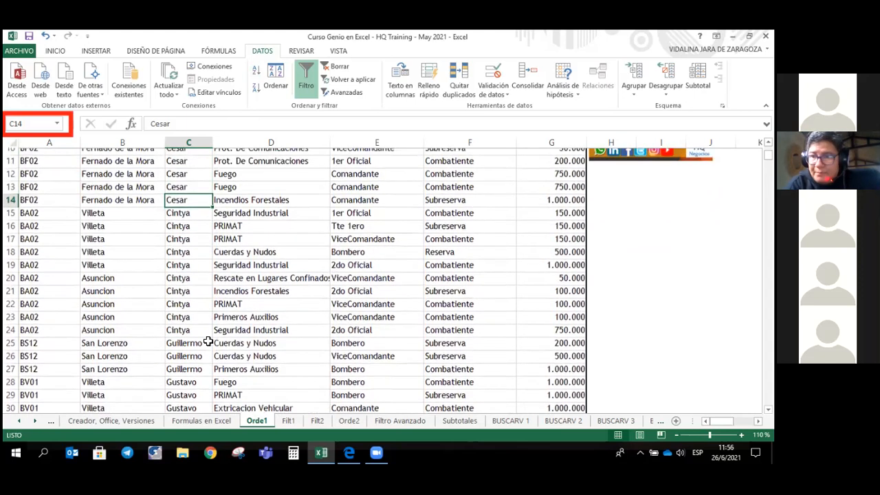
click(182, 190)
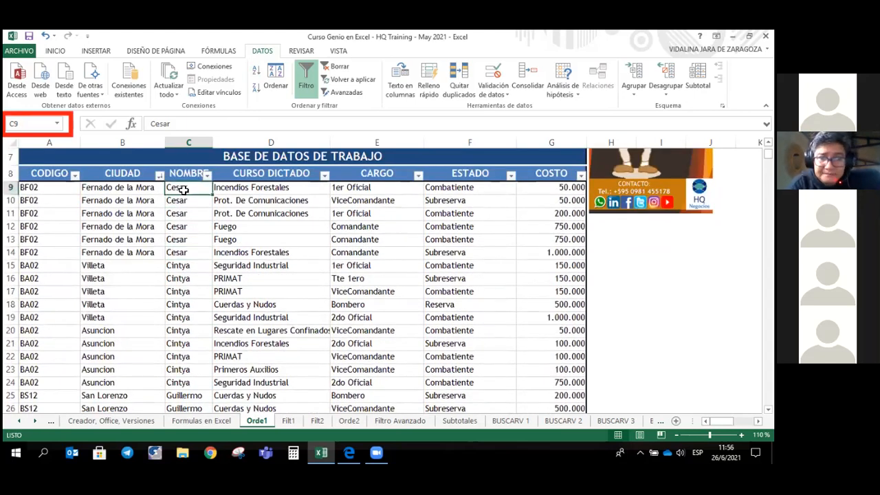
scroll(183, 190, up, 2)
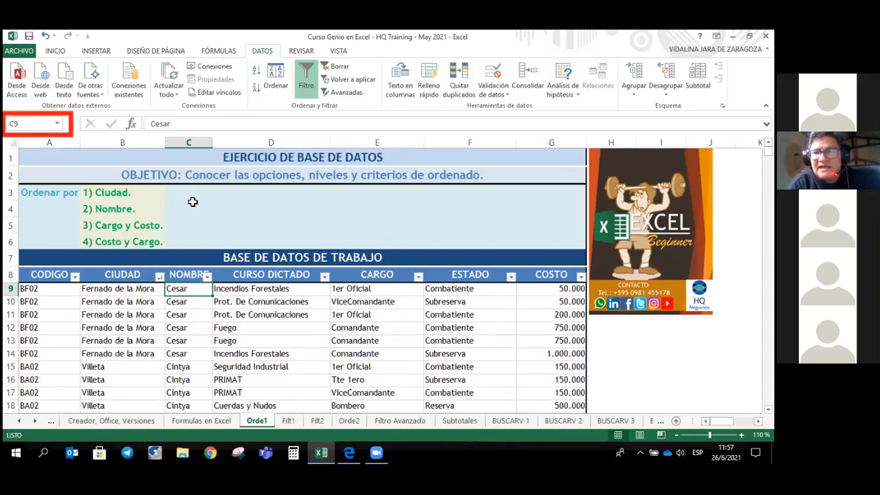
click(365, 291)
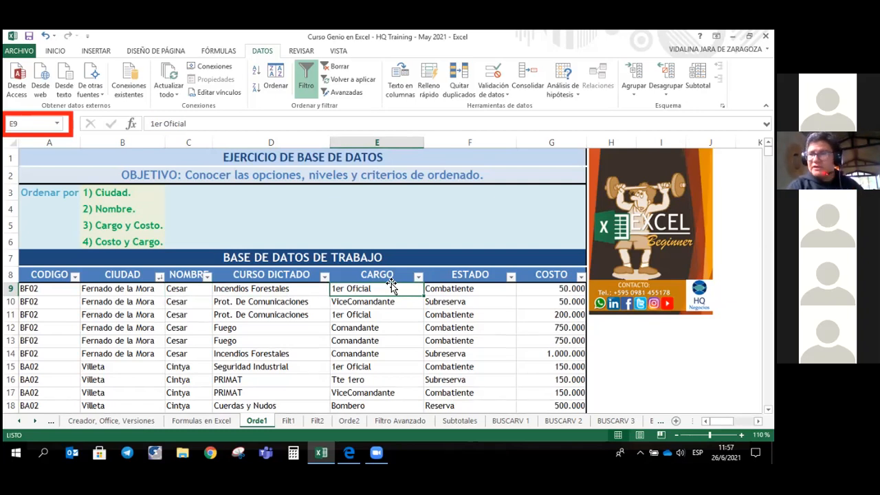
click(254, 77)
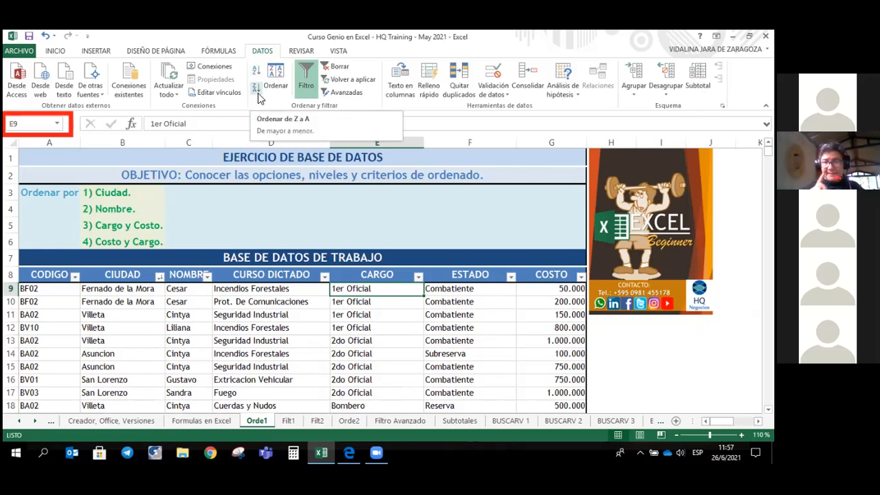
Step: Select the separate records in rows 15 and 20 by the reference A15:G15;A20:G20
click(58, 128)
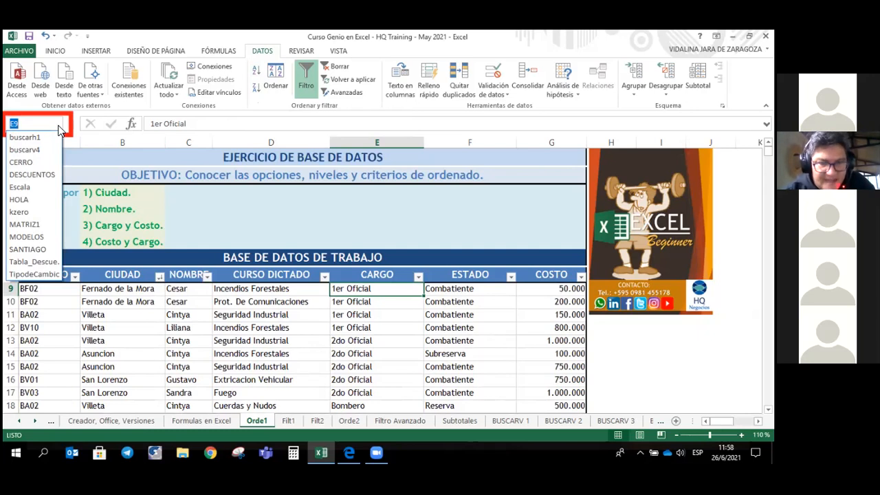
text(A15)
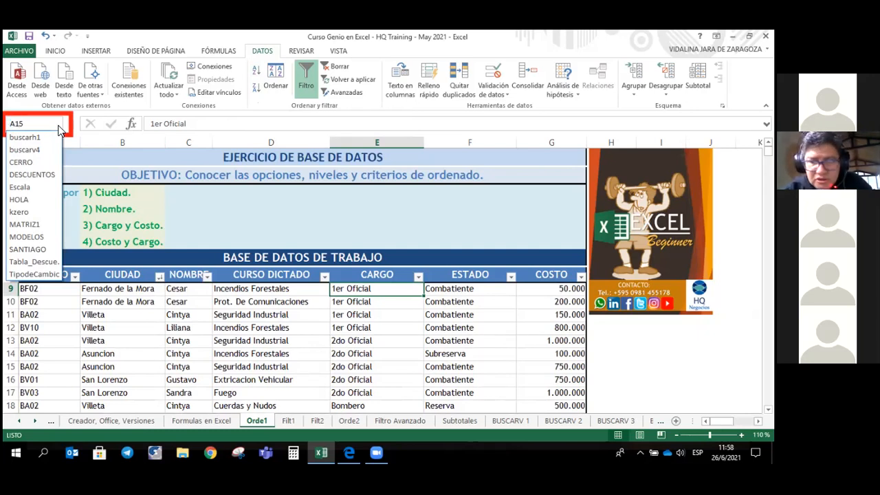
text(:G15)
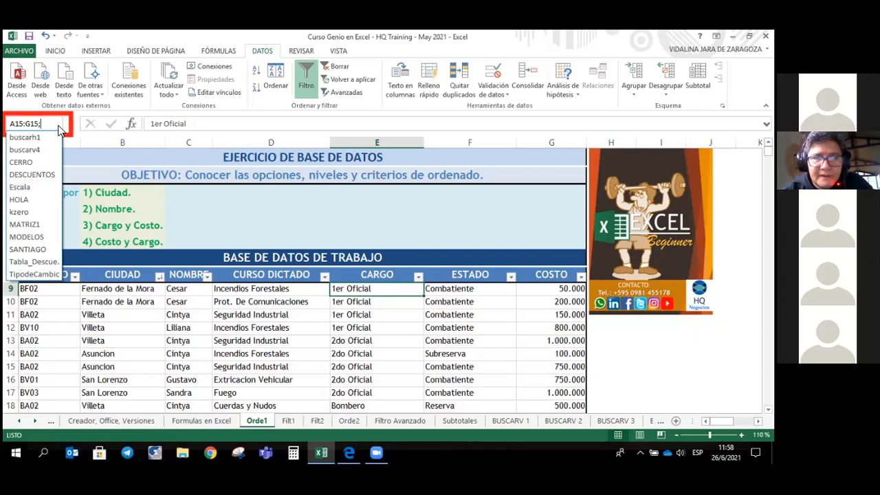
text(;A20:C20)
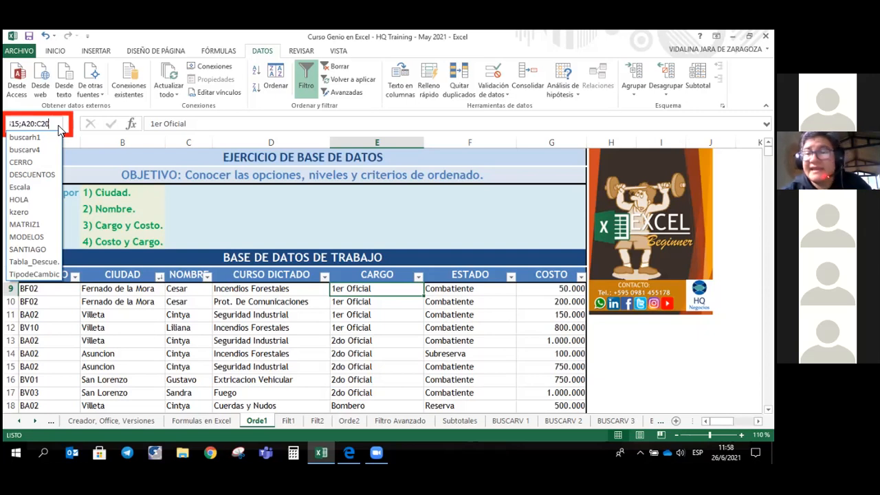
key(BackSpace)
key(BackSpace)
key(BackSpace)
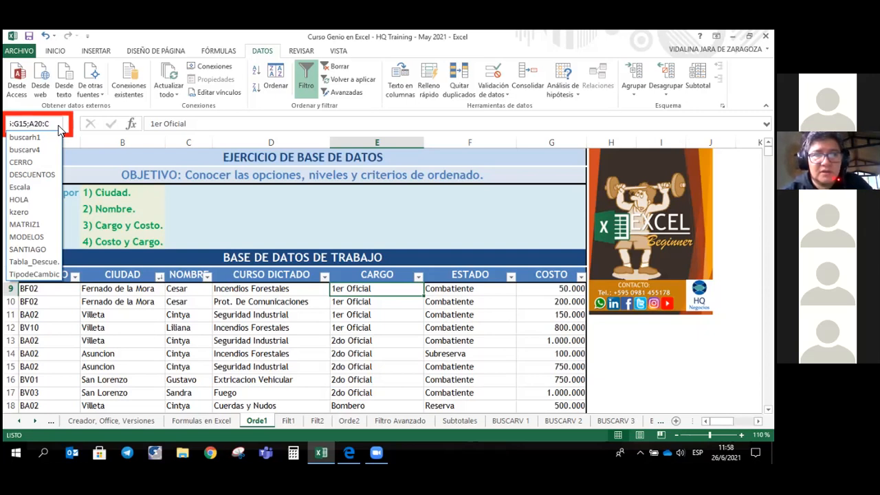
text(G20)
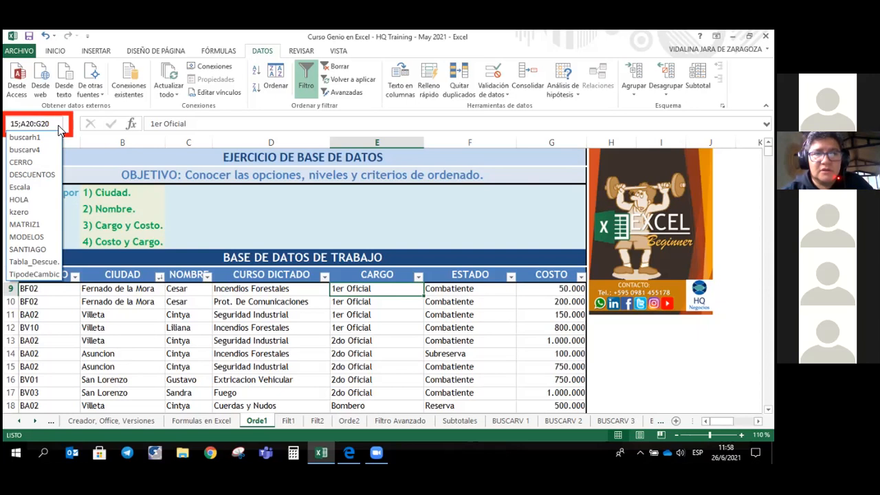
key(Return)
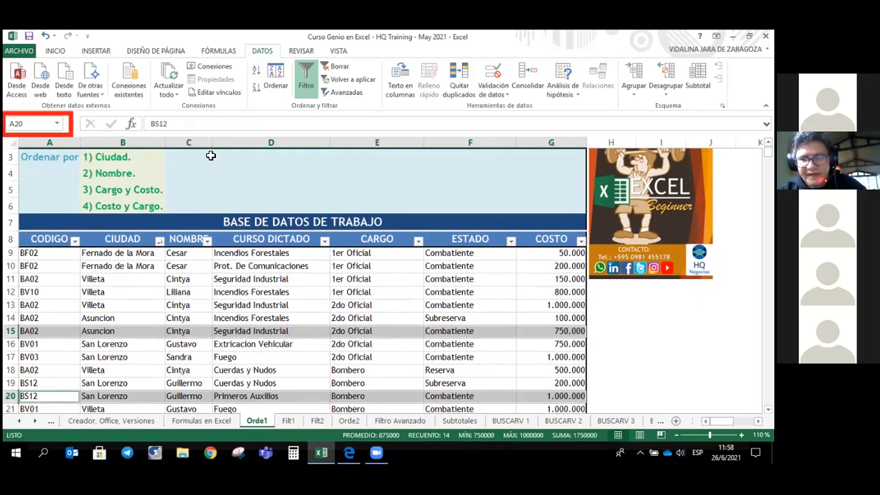
Step: Fill the selected records in rows 15 and 20 with yellow and release the selection at cell F9
click(63, 49)
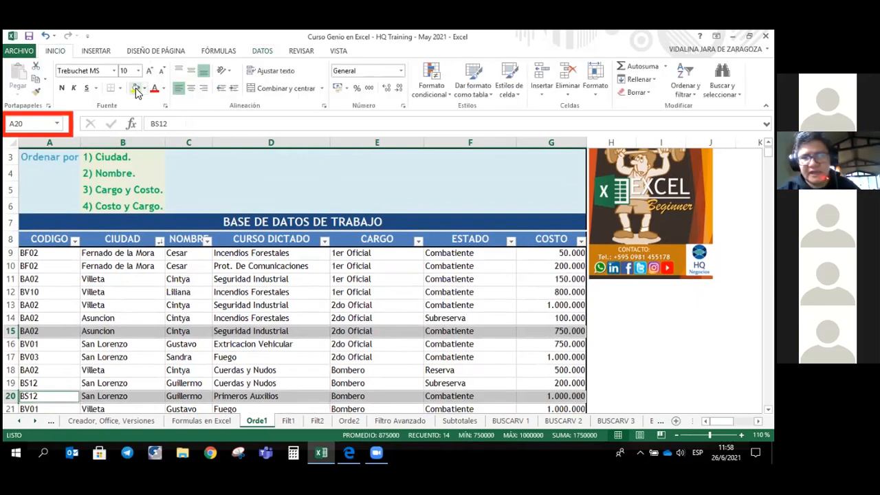
click(135, 88)
scroll(576, 333, down, 3)
scroll(577, 333, down, 4)
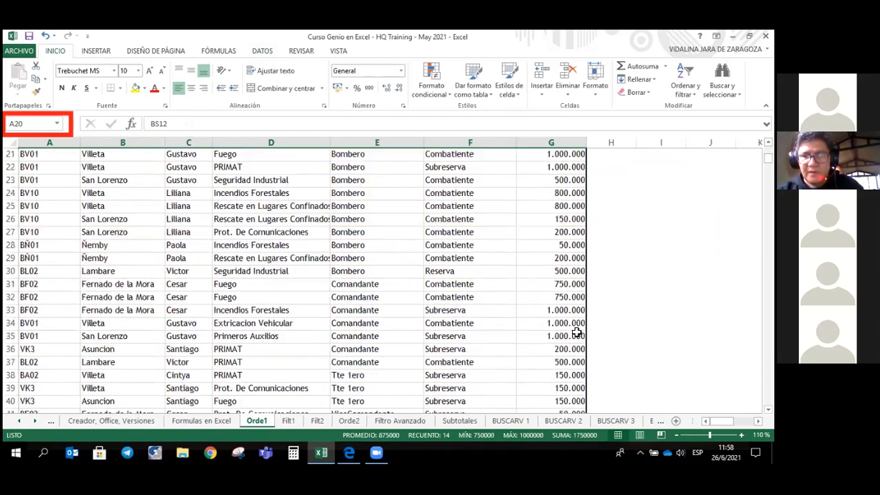
scroll(576, 333, up, 1)
scroll(576, 333, up, 6)
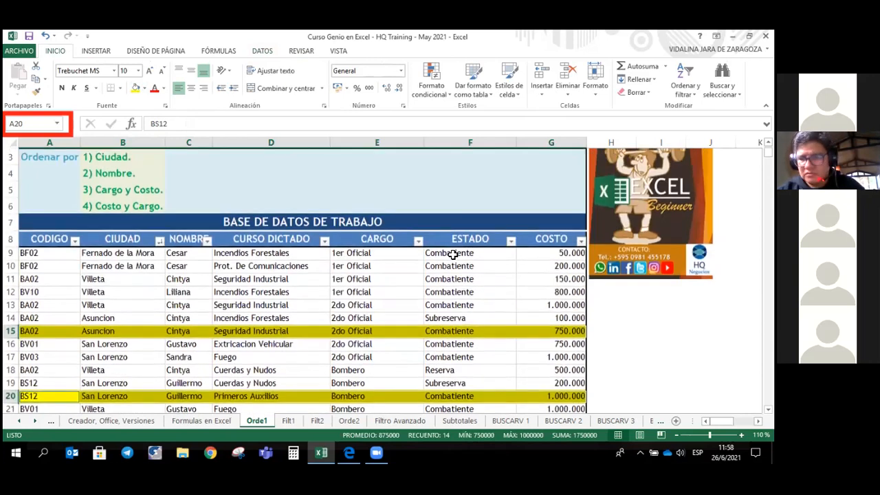
click(452, 255)
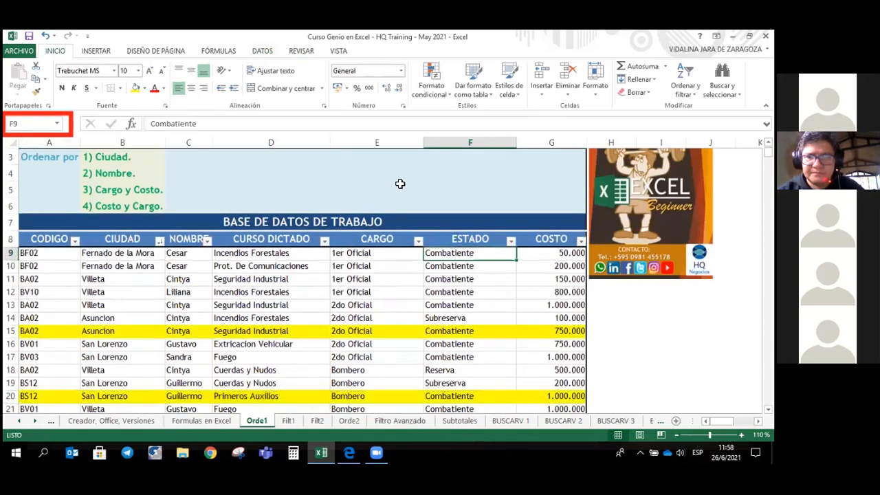
Step: Sort the database by the ESTADO column in ascending and then descending order, and look for where the yellow records have moved
click(262, 51)
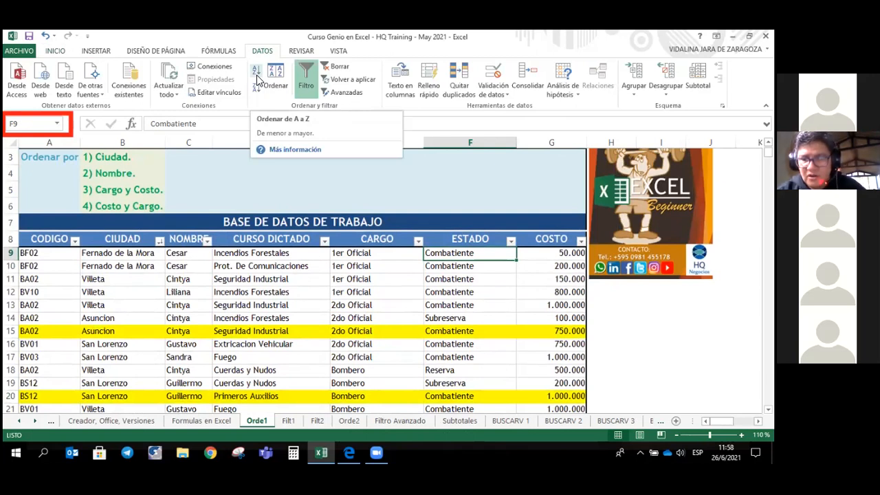
click(257, 77)
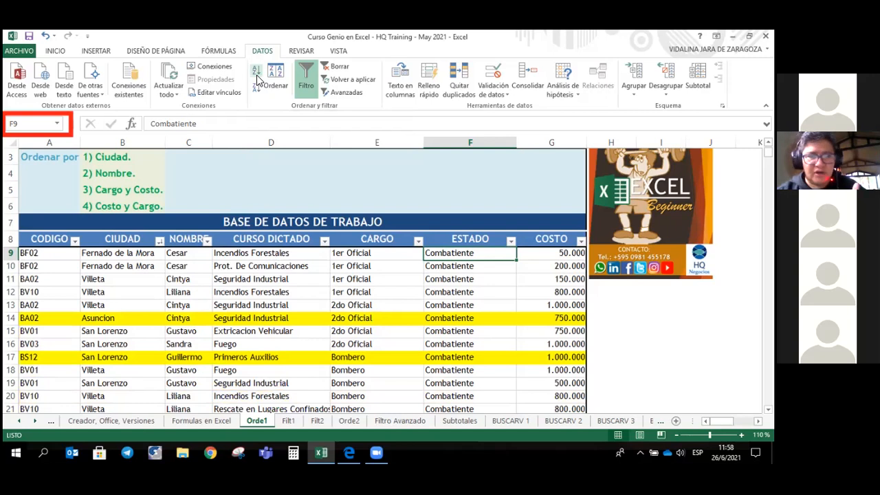
click(254, 93)
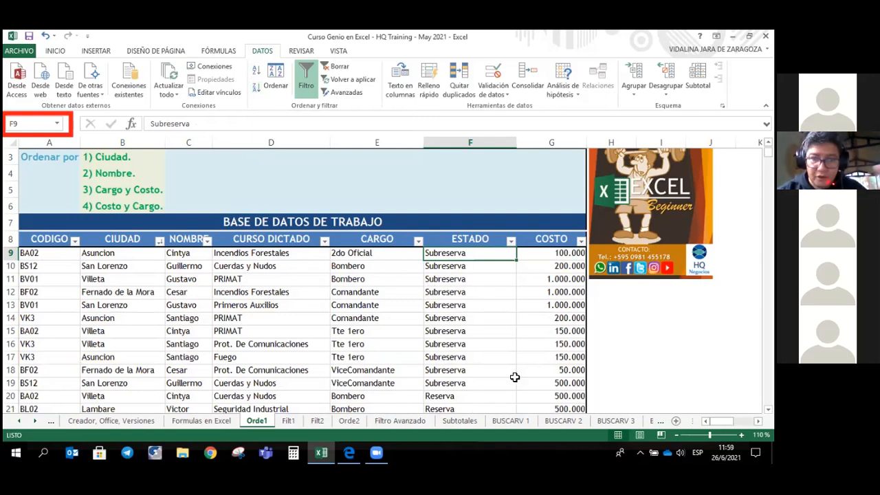
scroll(514, 376, down, 2)
scroll(515, 377, down, 3)
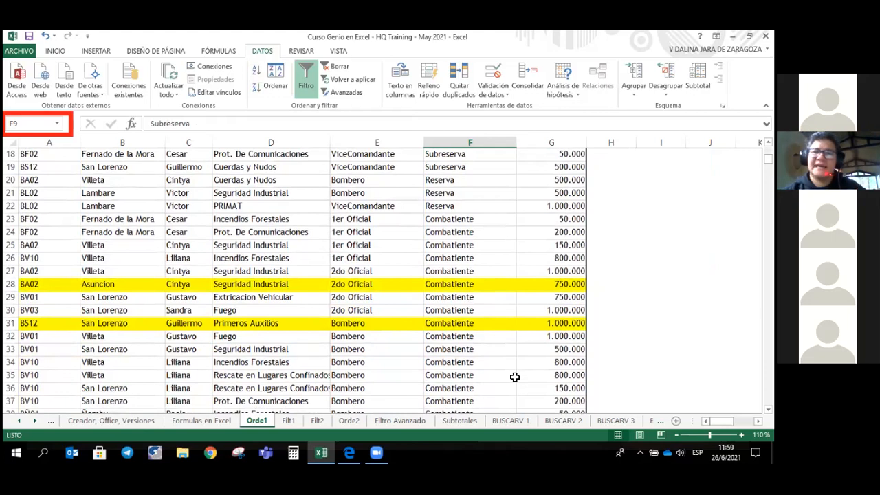
scroll(515, 377, down, 1)
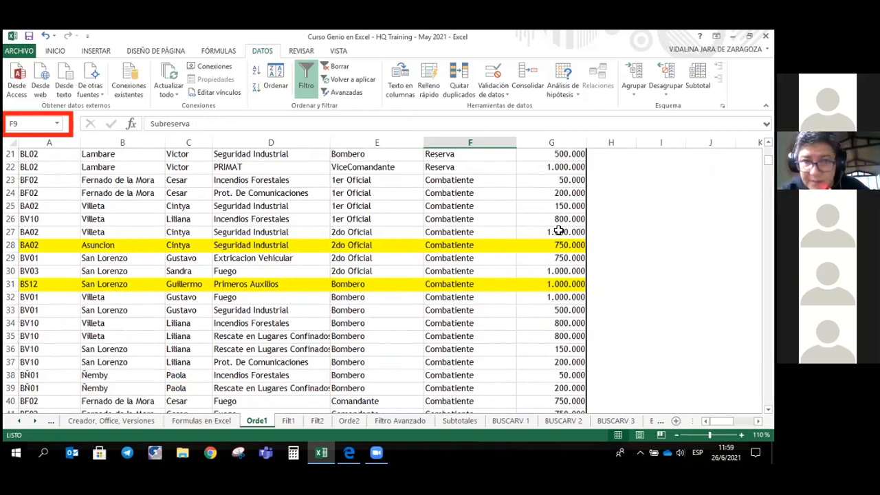
scroll(558, 231, up, 3)
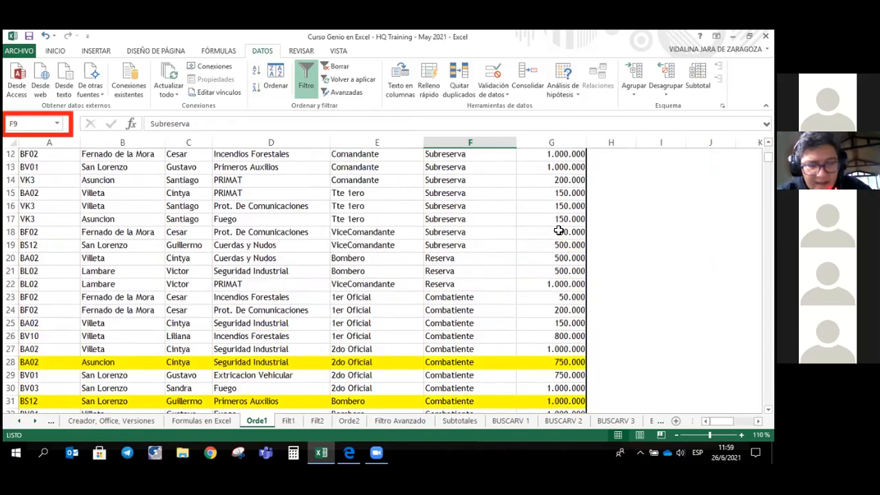
Step: Sort the database by the ESTADO column in ascending order again
click(256, 72)
scroll(338, 198, up, 4)
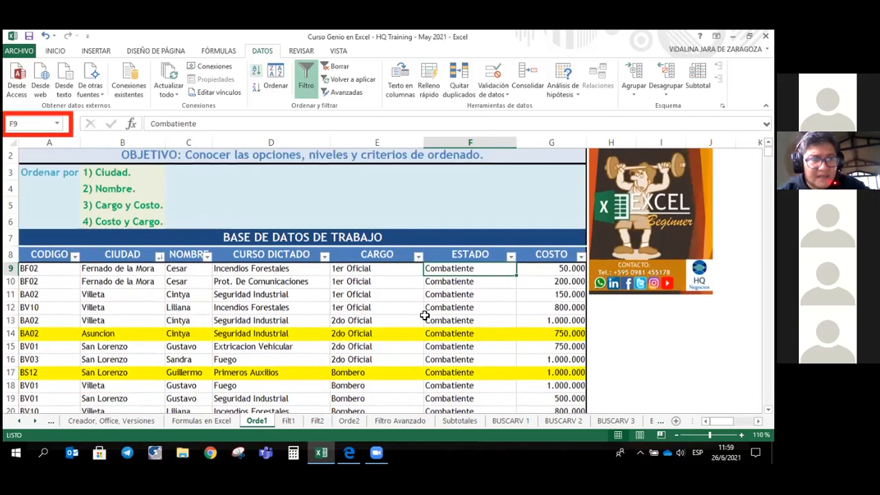
scroll(448, 290, down, 1)
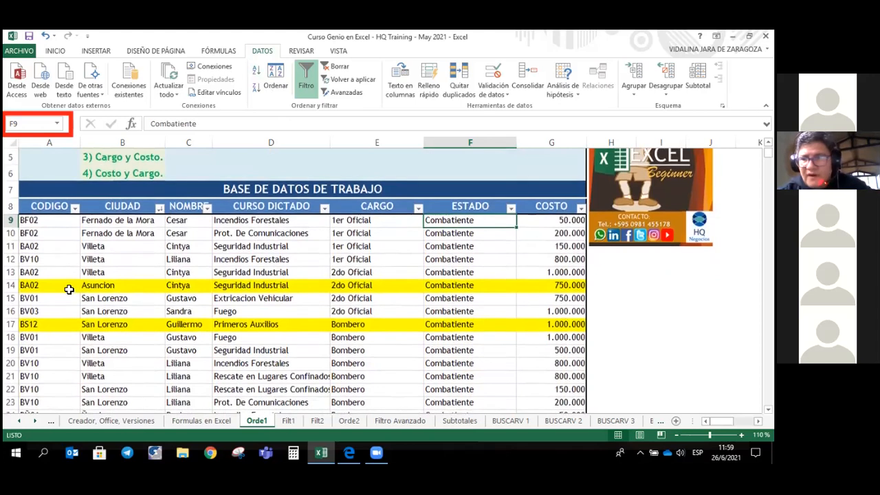
Step: Remove the fill colour from the records in A14:G17 and release the selection at cell F14
key(Down)
key(Down)
key(Down)
key(Down)
key(Down)
drag(42, 285, 550, 324)
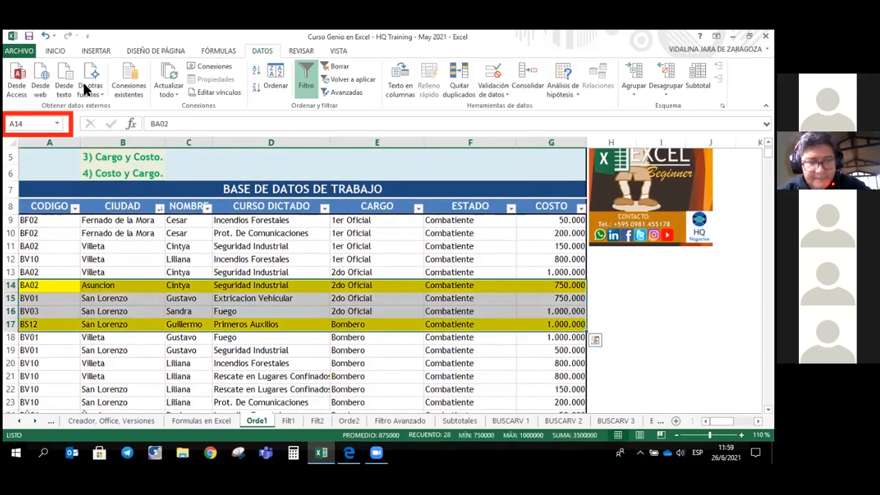
click(55, 51)
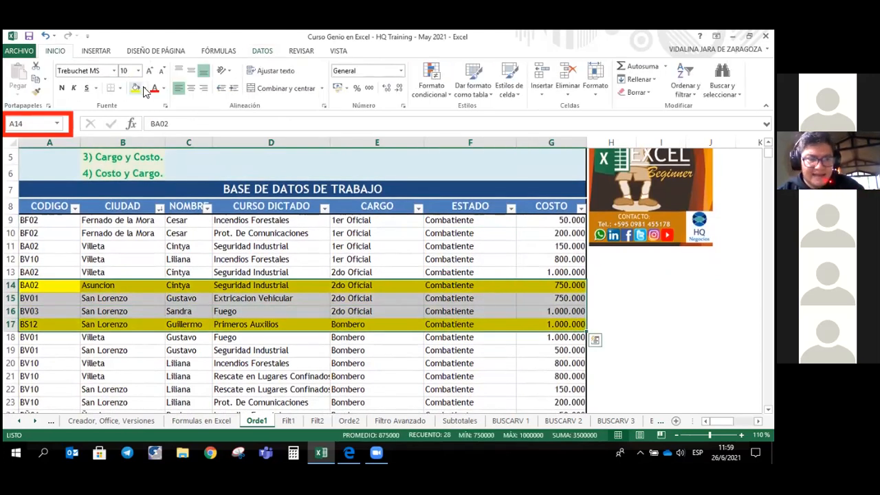
click(144, 89)
click(170, 212)
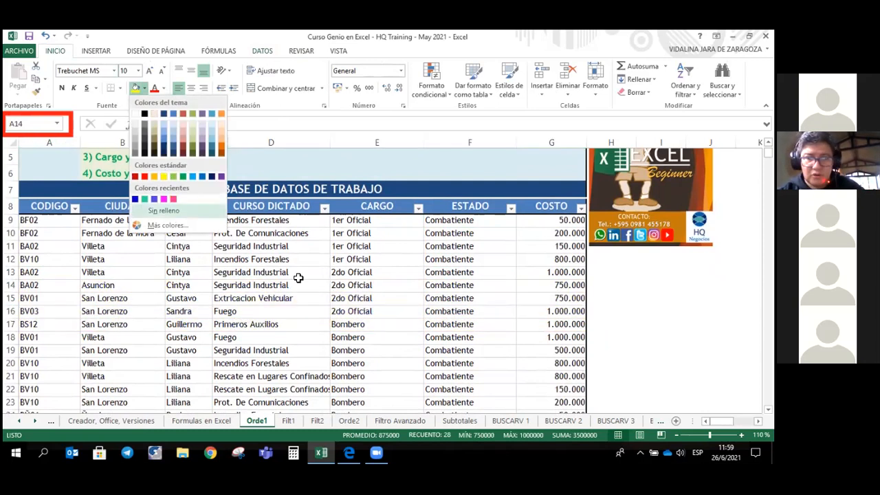
click(428, 288)
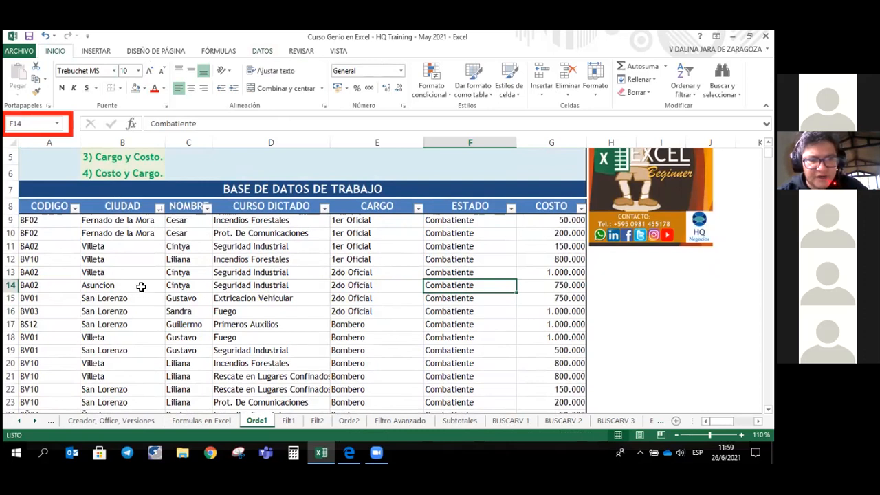
Step: Switch to the Formulas en Excel sheet, view the options available for its sheet tab, and dismiss them at cell H29
scroll(121, 255, up, 2)
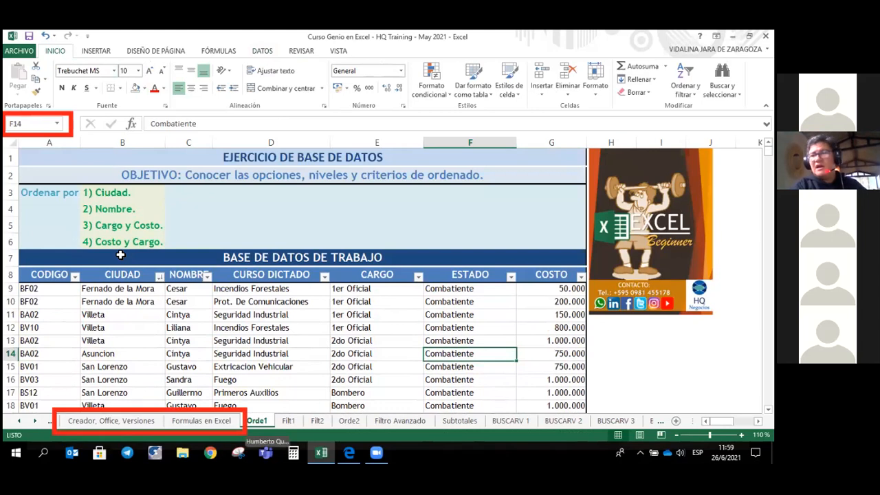
click(201, 421)
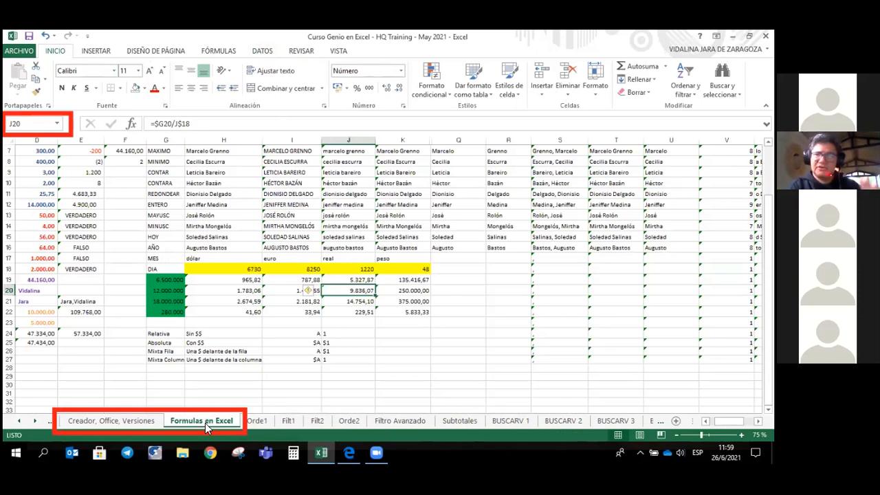
right_click(206, 424)
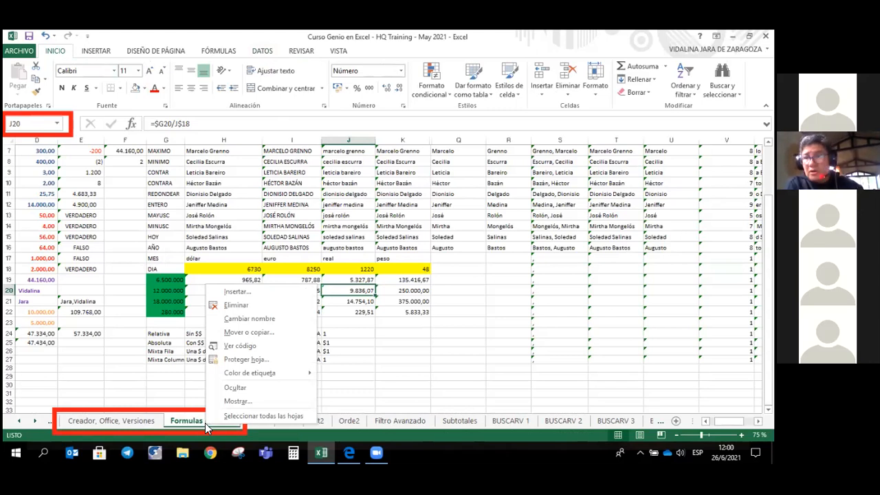
click(138, 419)
click(237, 376)
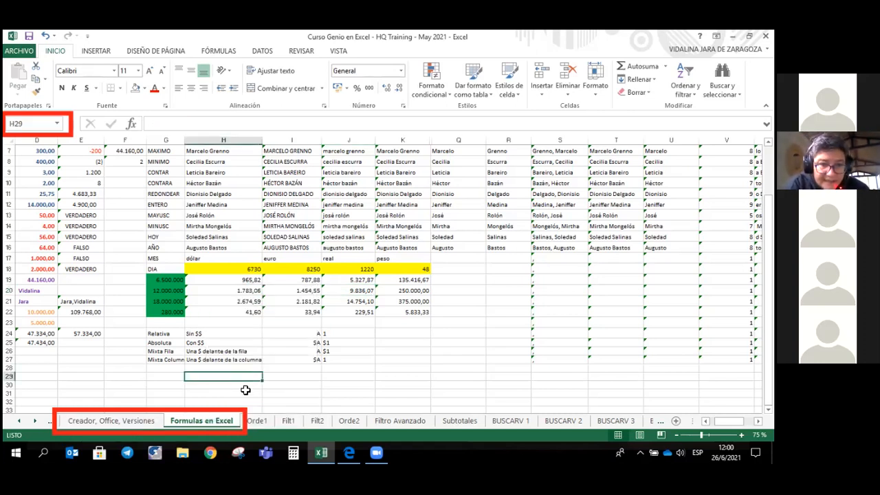
Step: Set the tab colour of the Creador, Office, Versiones and Formulas en Excel sheets to the standard green
right_click(140, 424)
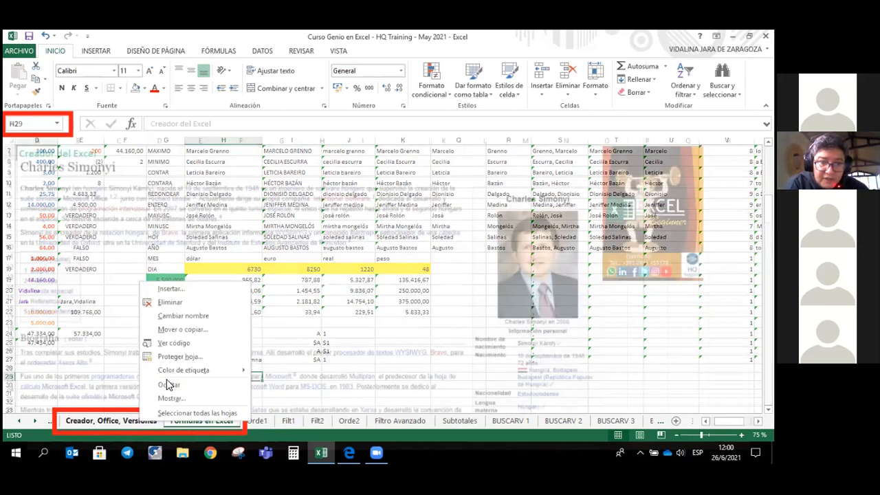
mouse_move(172, 371)
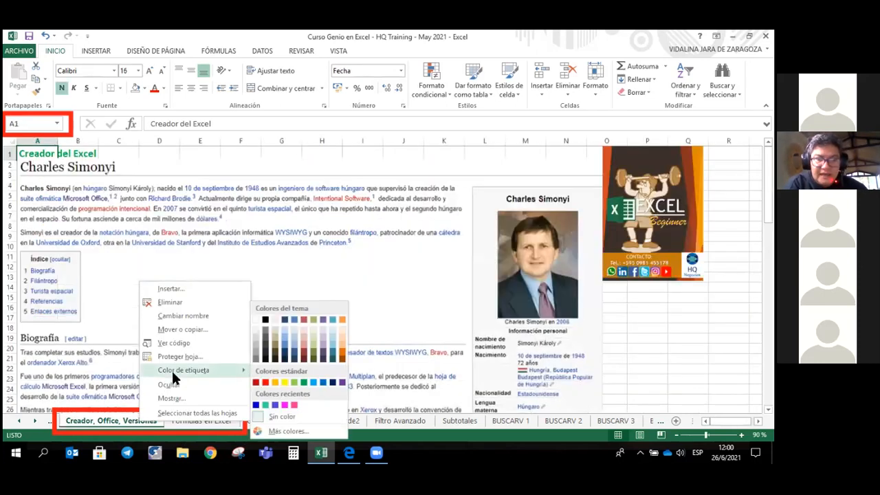
click(304, 383)
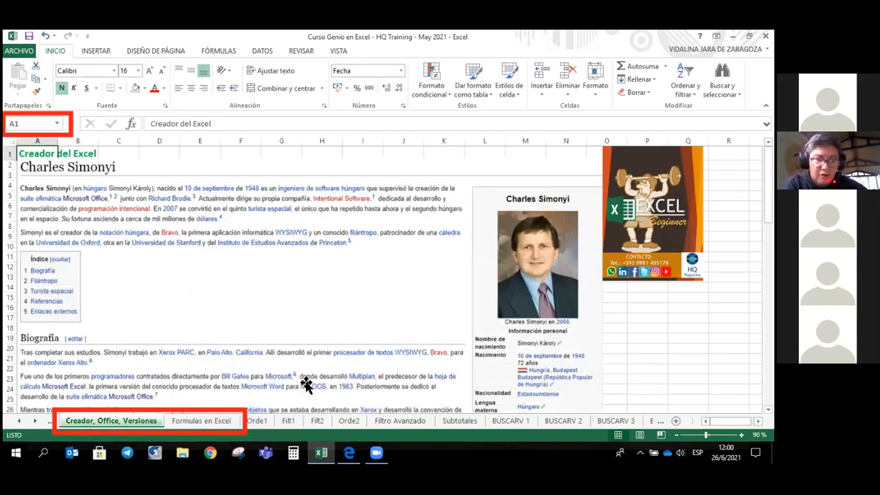
click(207, 423)
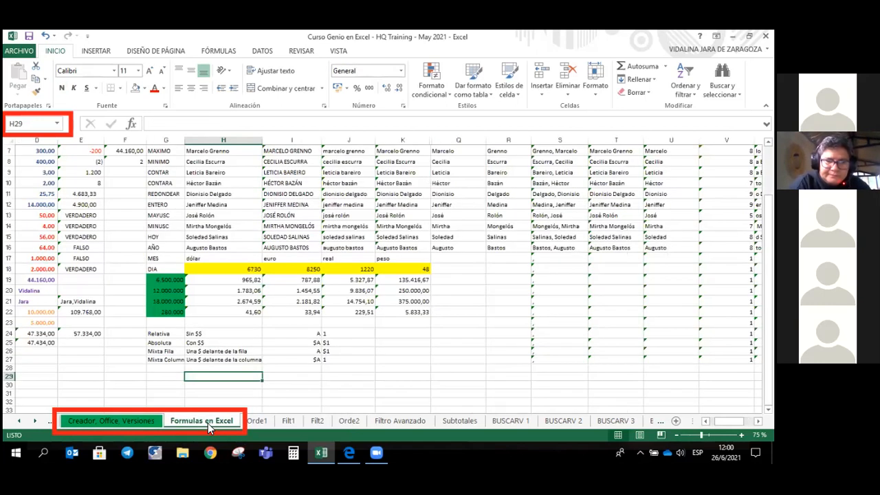
right_click(209, 422)
mouse_move(248, 375)
click(368, 380)
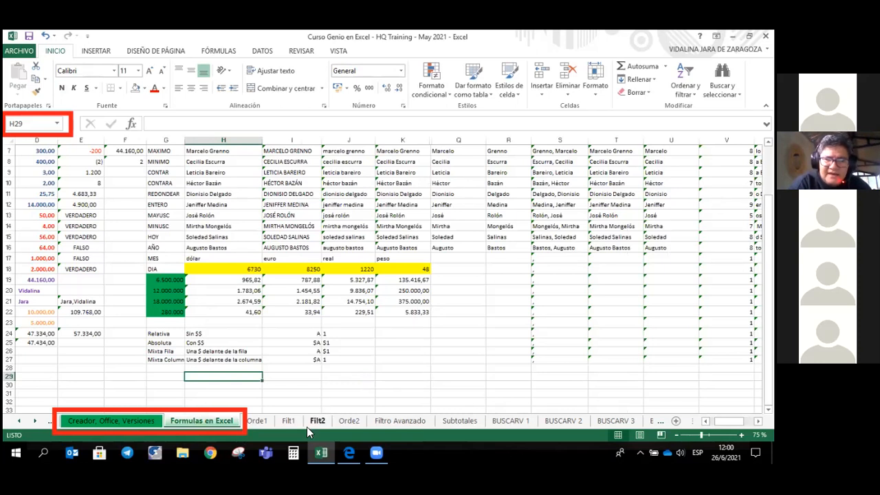
Step: Set the tab colour of the Orde1 sheet to the standard yellow and save the workbook
click(257, 421)
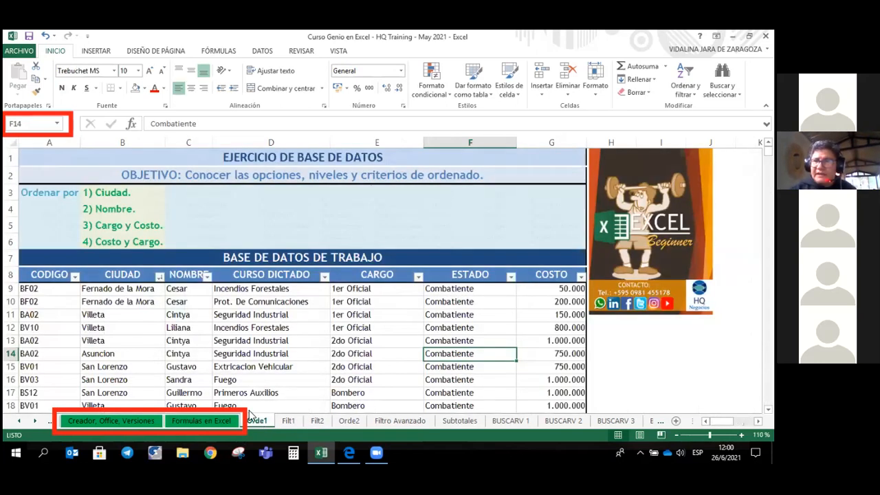
right_click(259, 421)
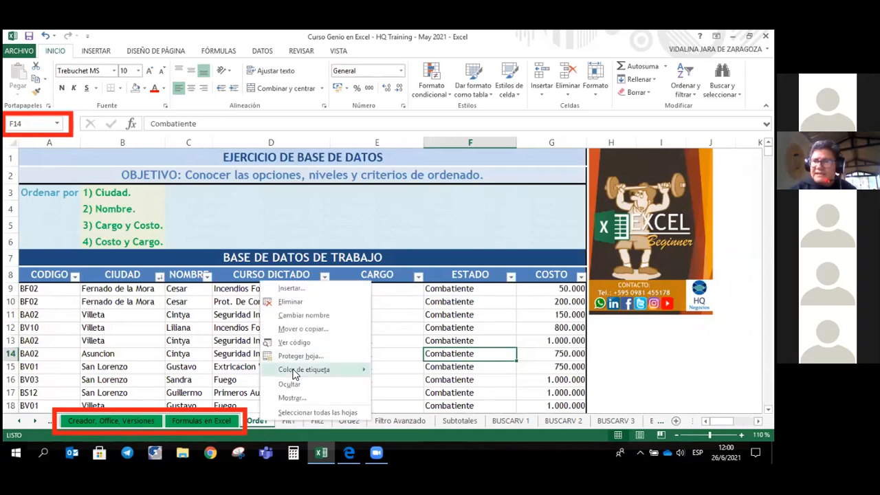
mouse_move(309, 369)
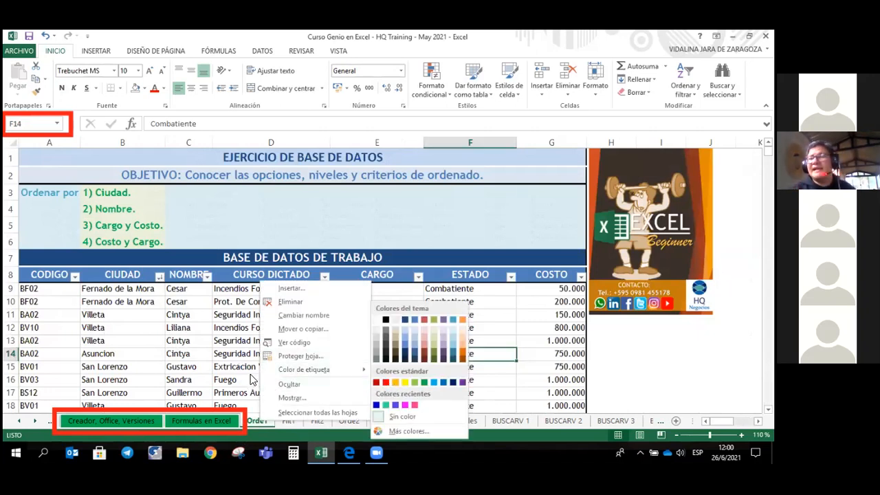
click(421, 381)
right_click(256, 421)
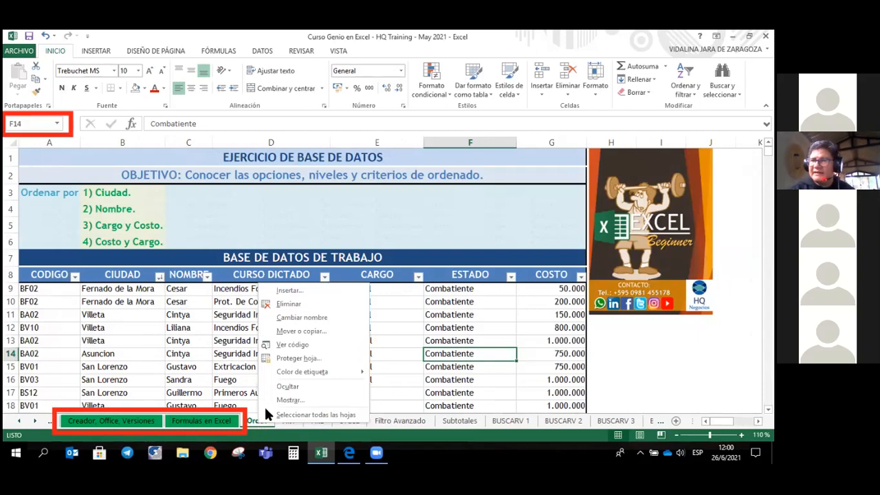
mouse_move(309, 371)
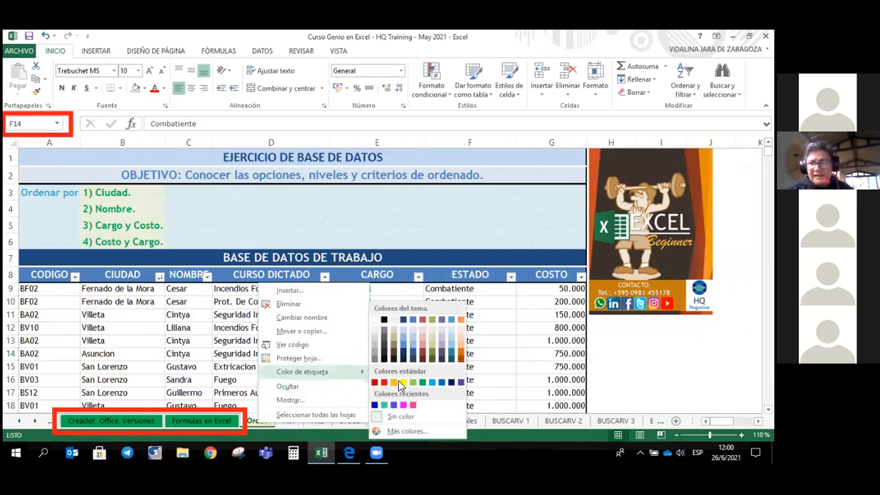
click(404, 382)
click(359, 340)
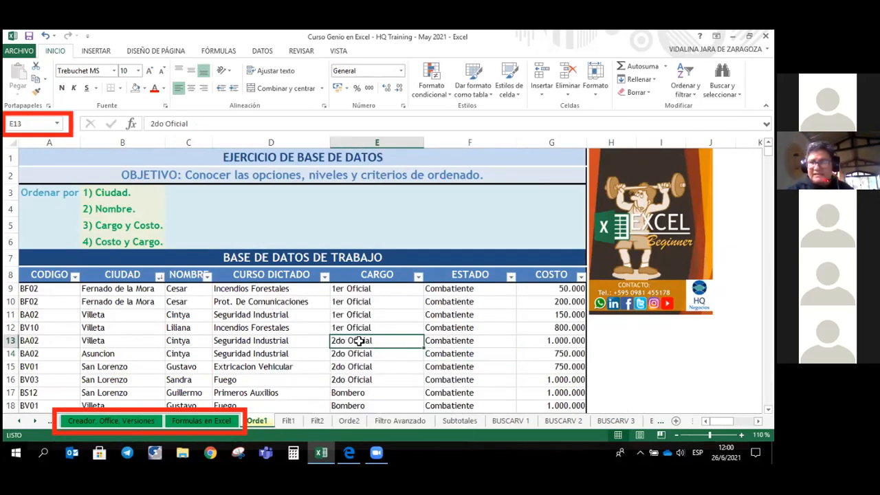
click(199, 369)
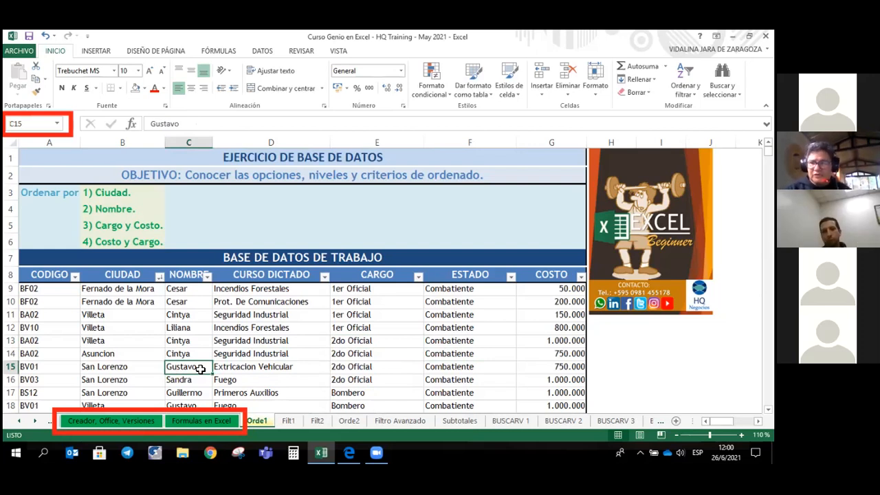
click(27, 38)
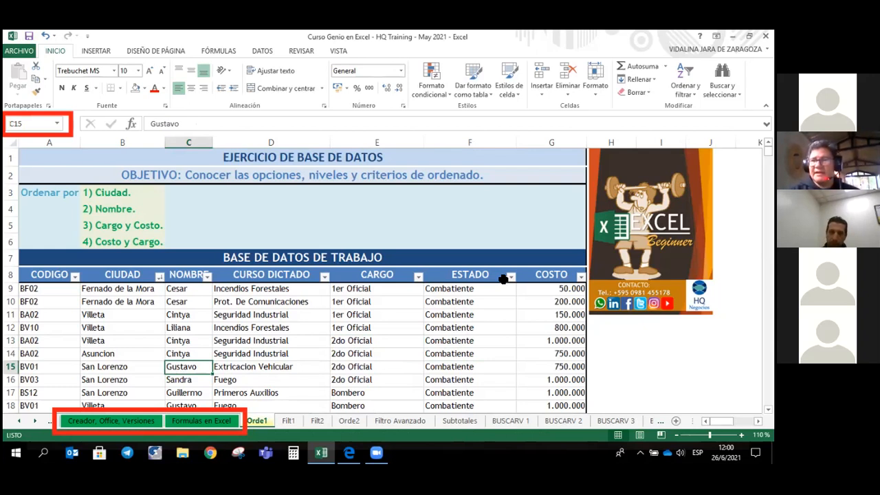
Step: Check the Orde1 tab's colour from the Filt2 sheet, then return to Orde1 and close the workbook
click(313, 421)
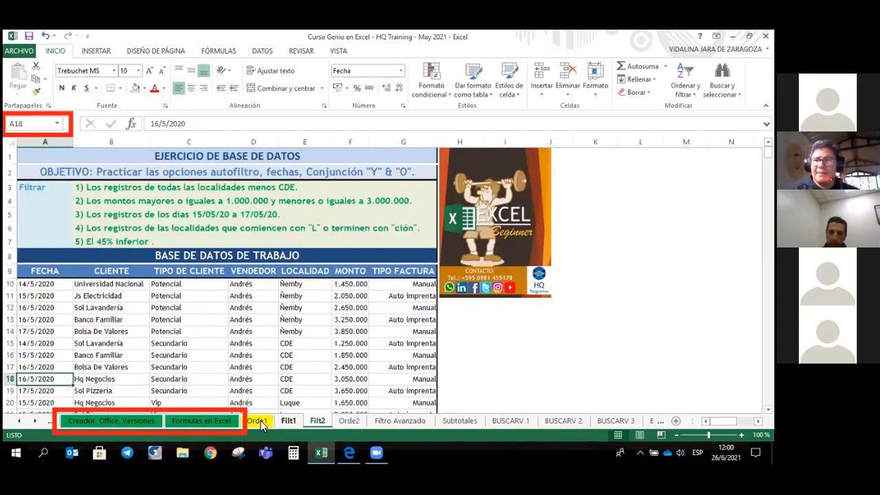
click(257, 421)
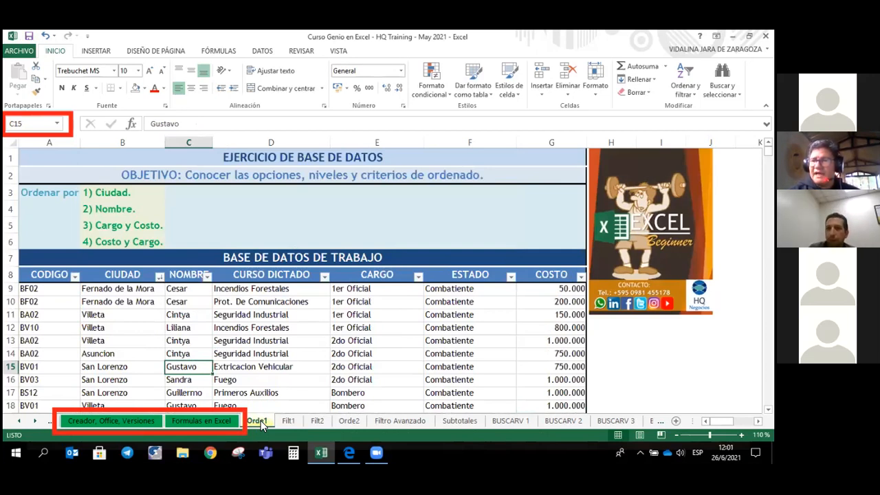
click(766, 37)
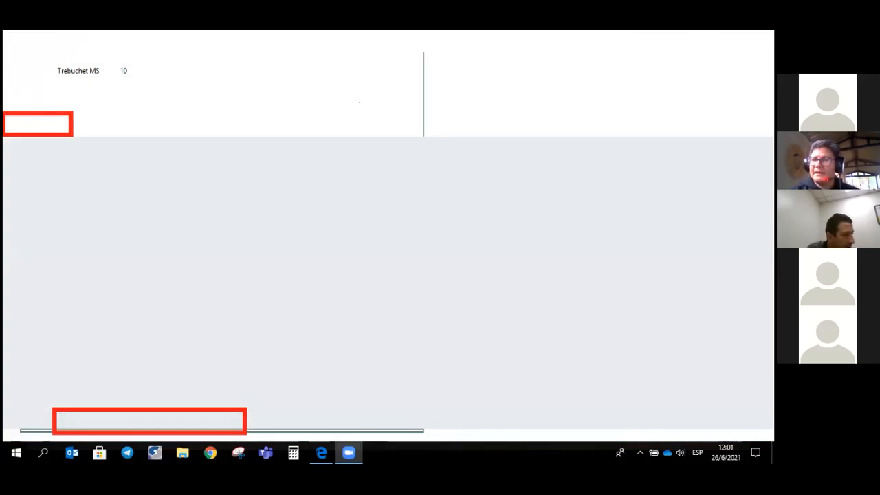